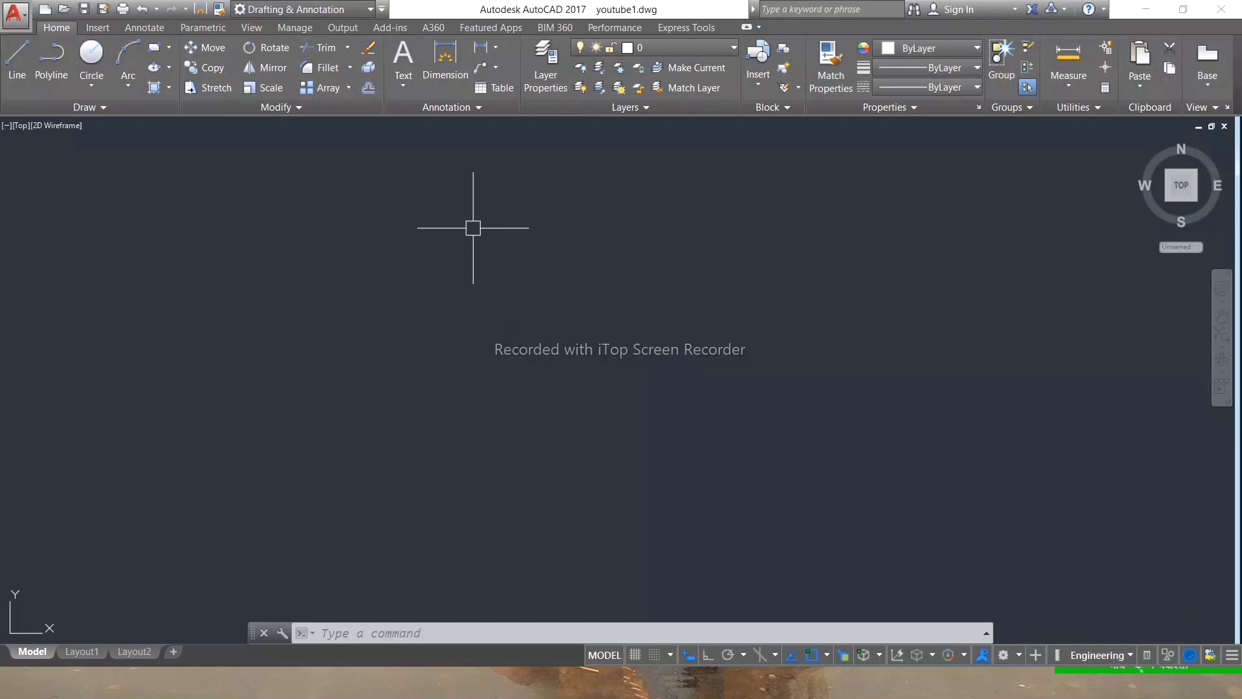
left_click(473, 227)
type("rec")
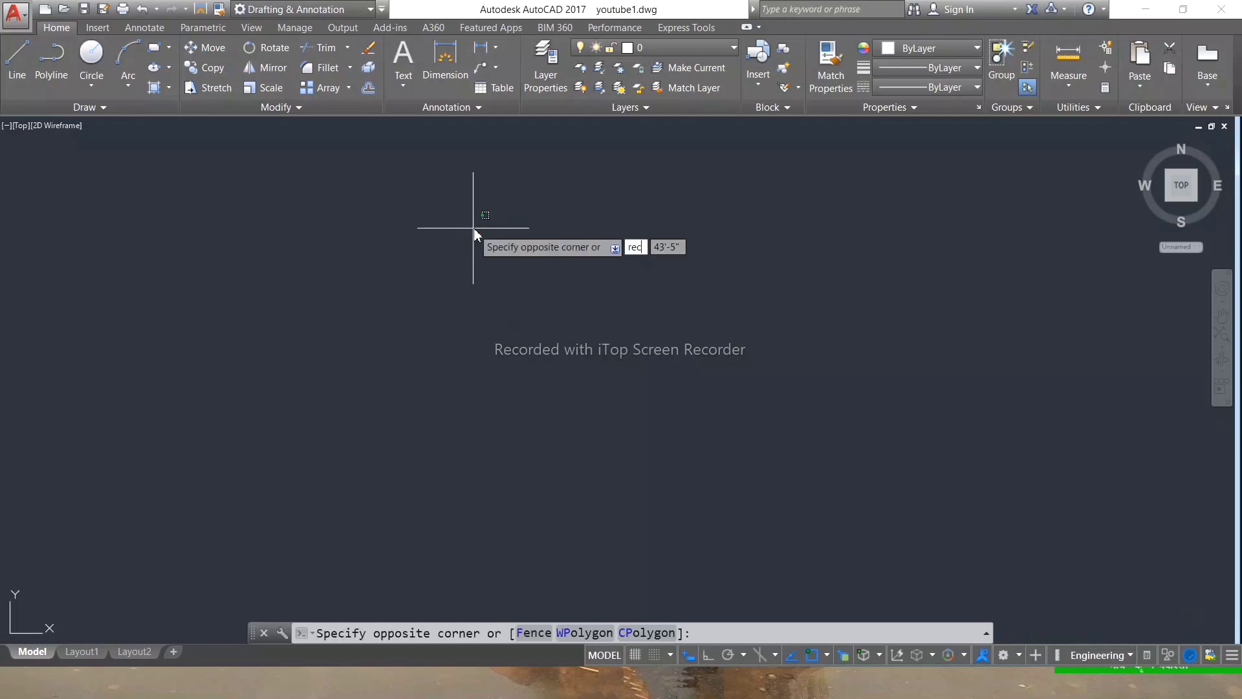
key("Return")
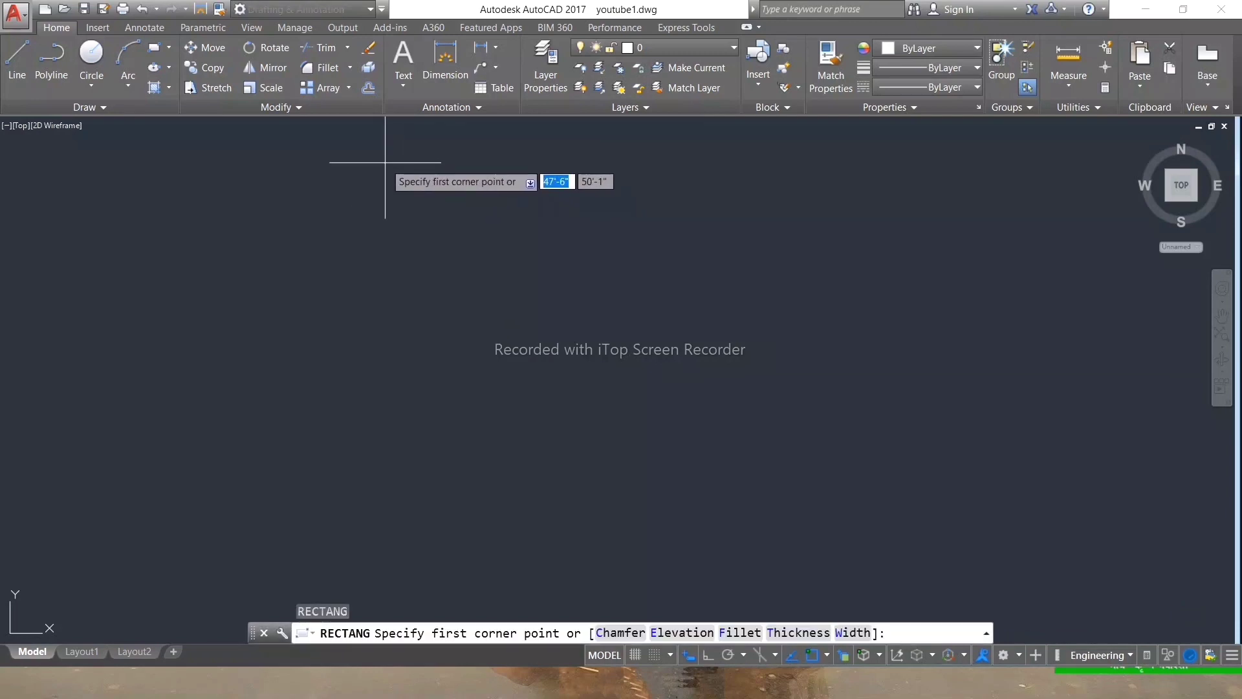
left_click(385, 163)
type("20")
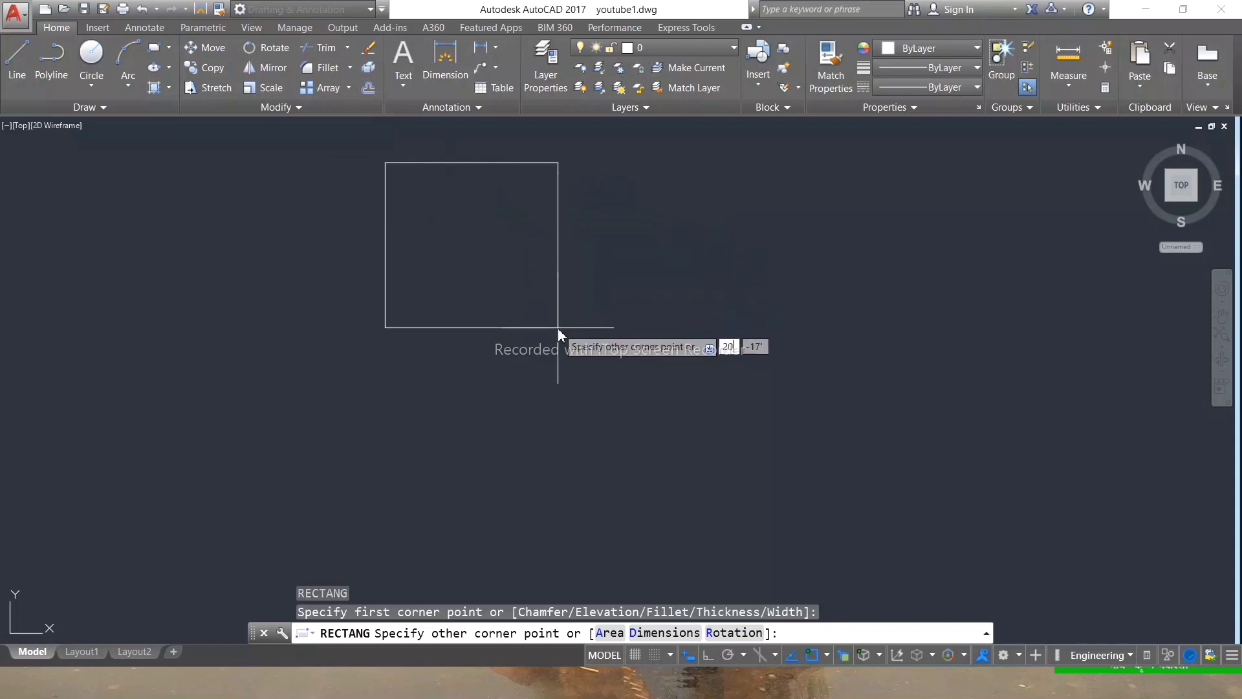
type("'")
key("Tab")
type("-35")
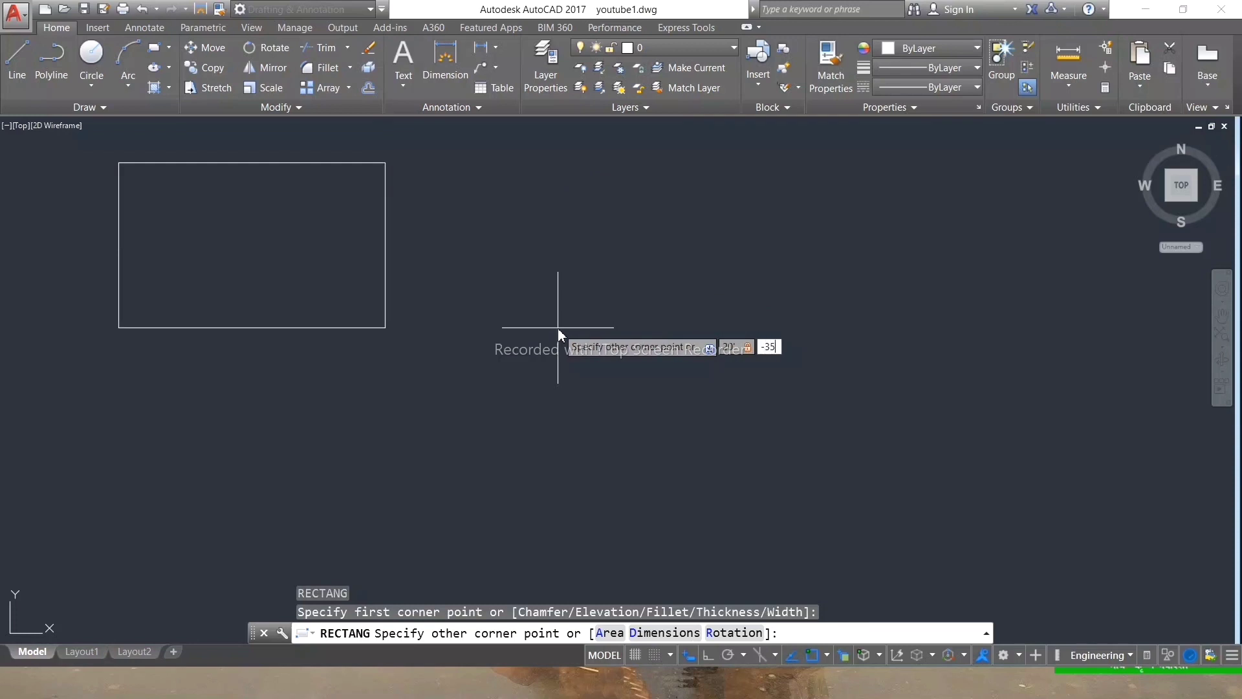
type("'")
key("Return")
key("Escape")
key("Escape")
key("Escape")
middle_click_drag(586, 219, 657, 227)
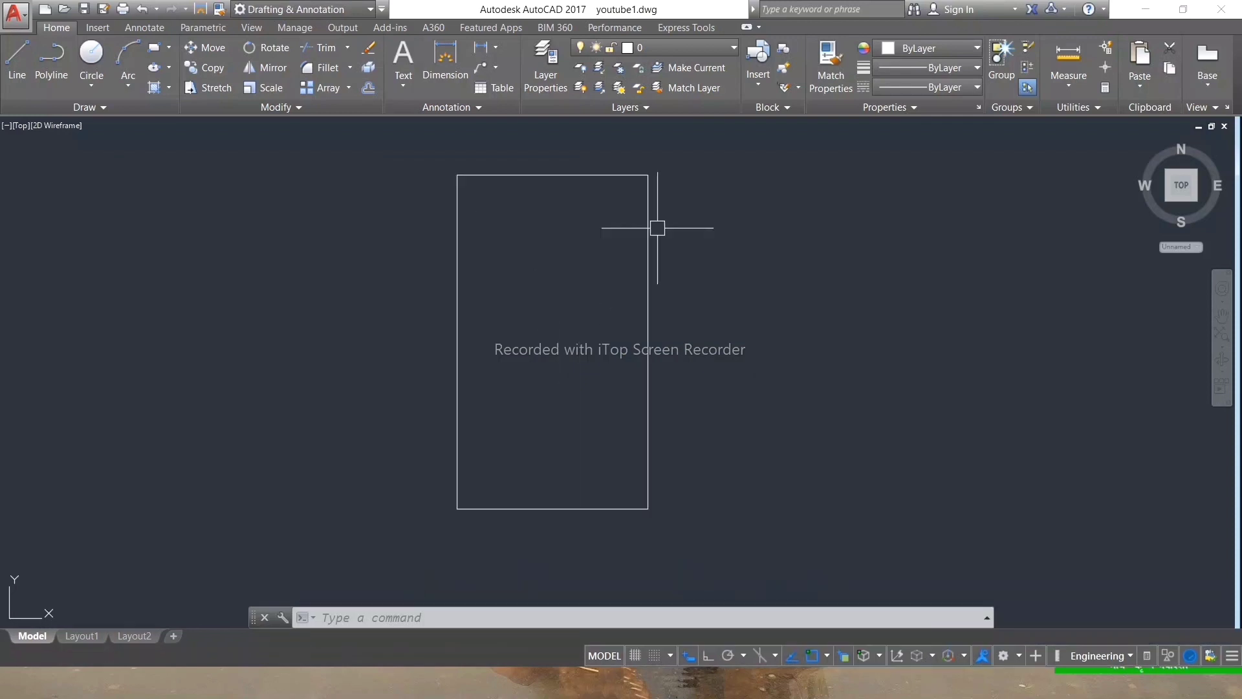
Offset the outline rectangle 6 inches inward to form the inner wall line, then select both rectangles.
type("o")
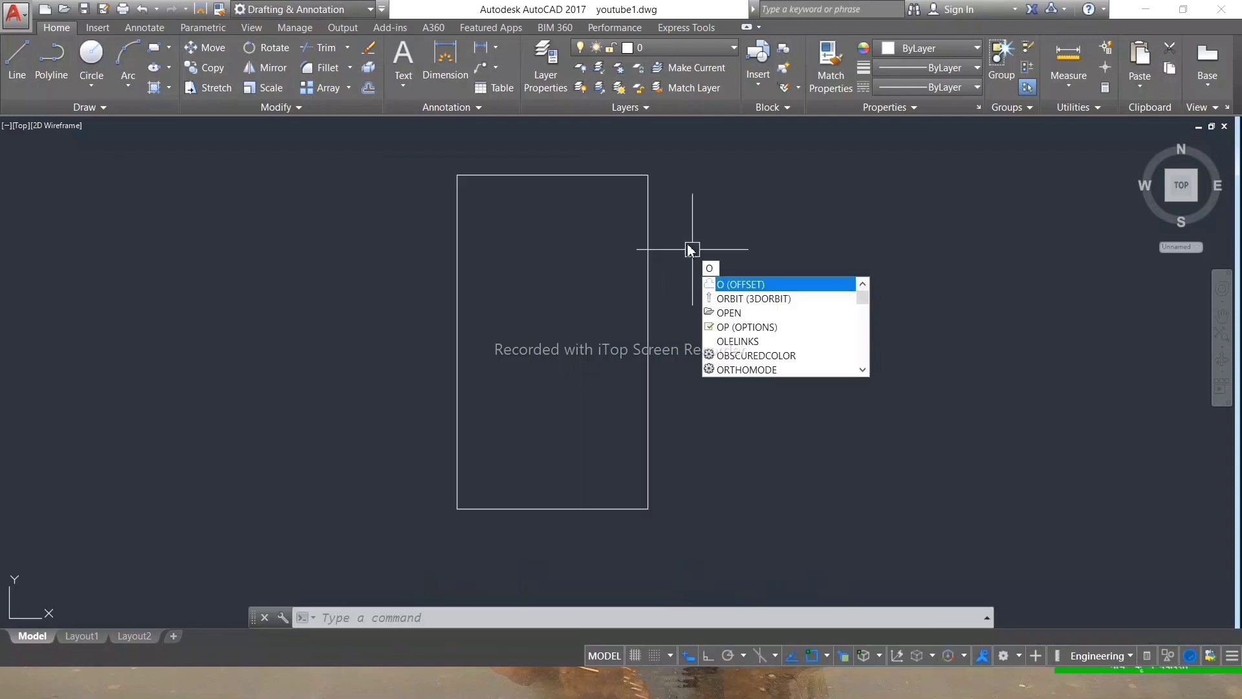
key("Return")
type("6")
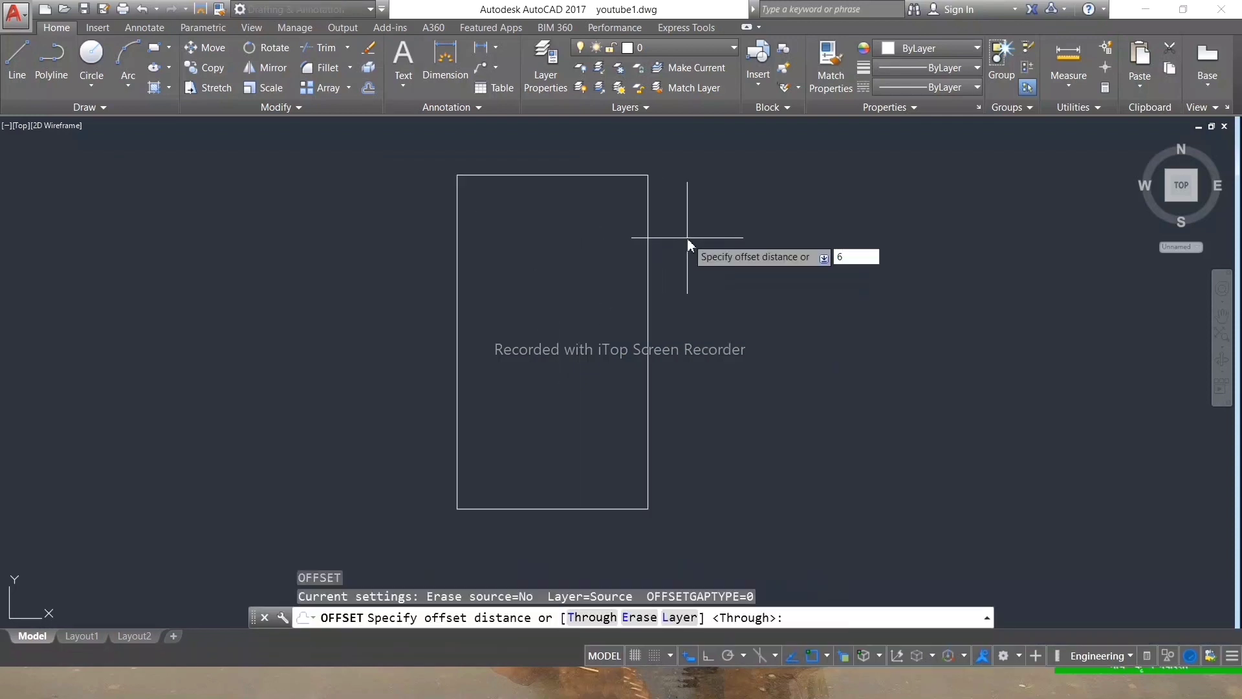
key("Return")
left_click(614, 165)
left_click(592, 239)
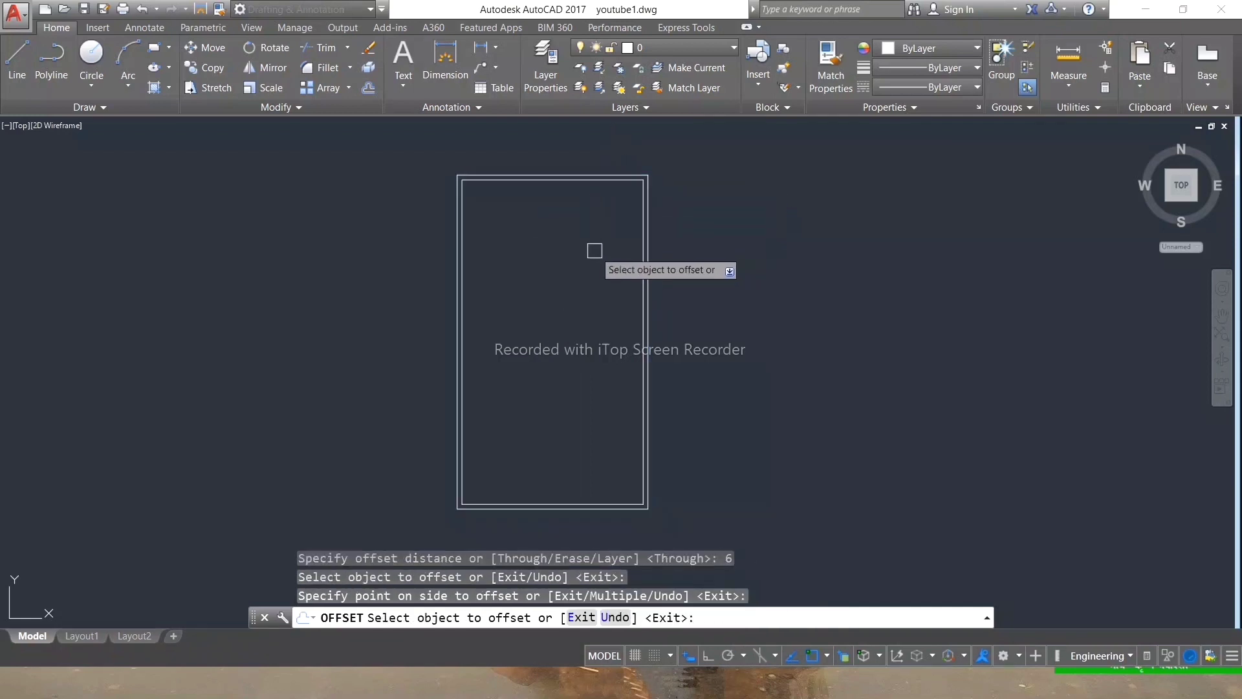
key("Escape")
key("Escape")
key("Escape")
left_click(678, 166)
left_click(389, 303)
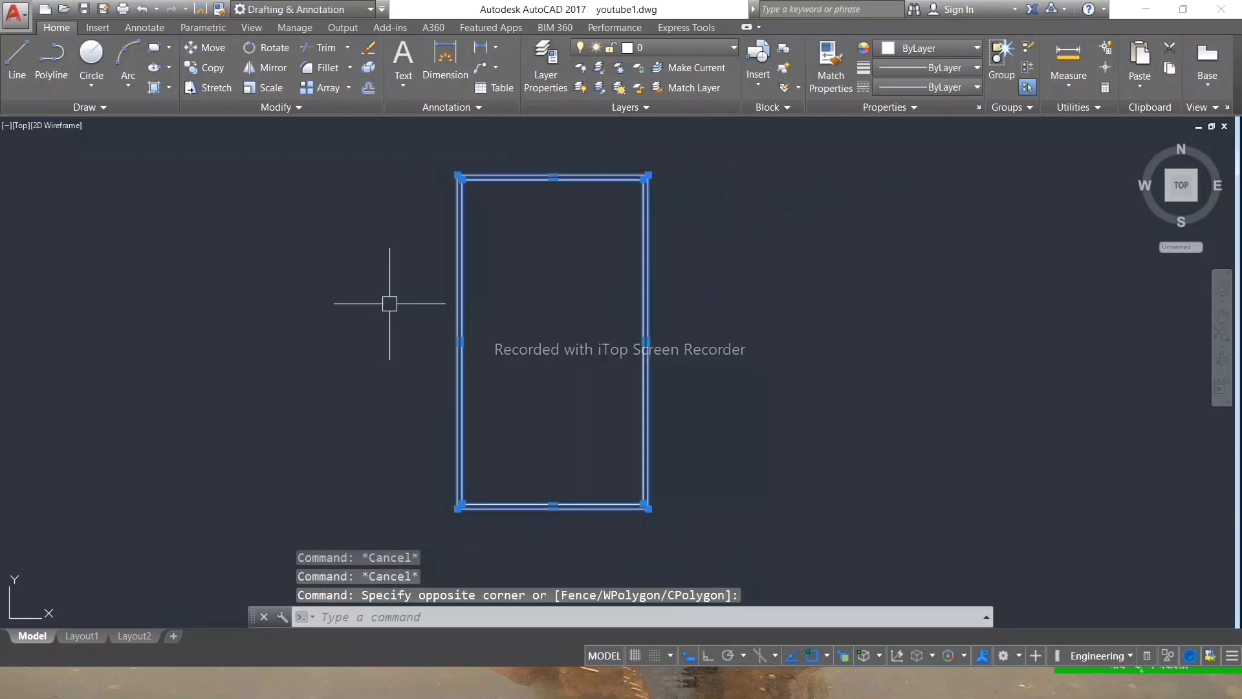
Explode both rectangles into individual wall line segments.
type("exp")
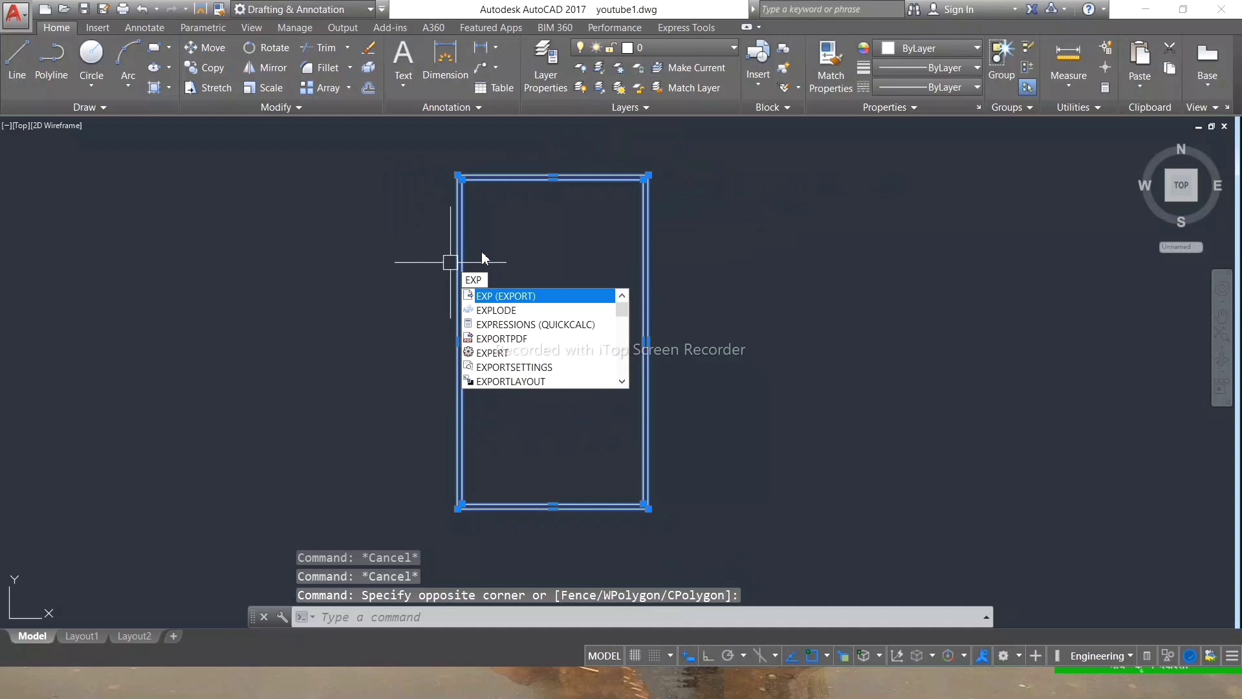
left_click(497, 309)
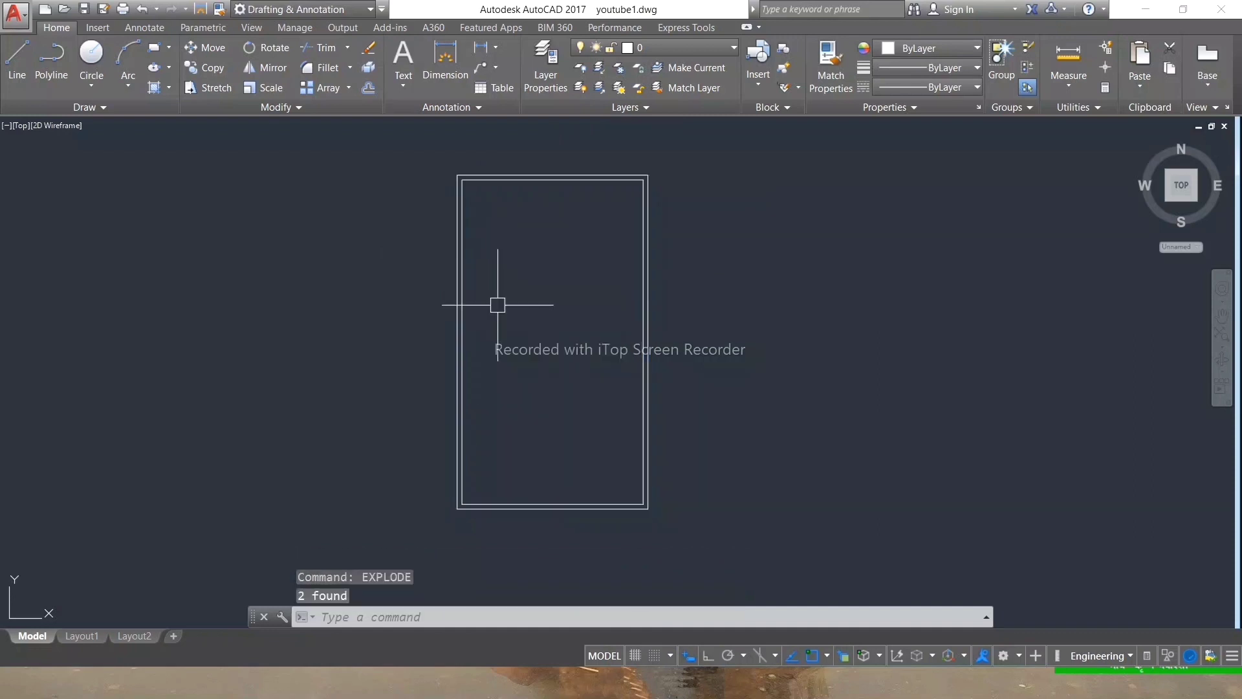
key("Return")
key("Escape")
key("Escape")
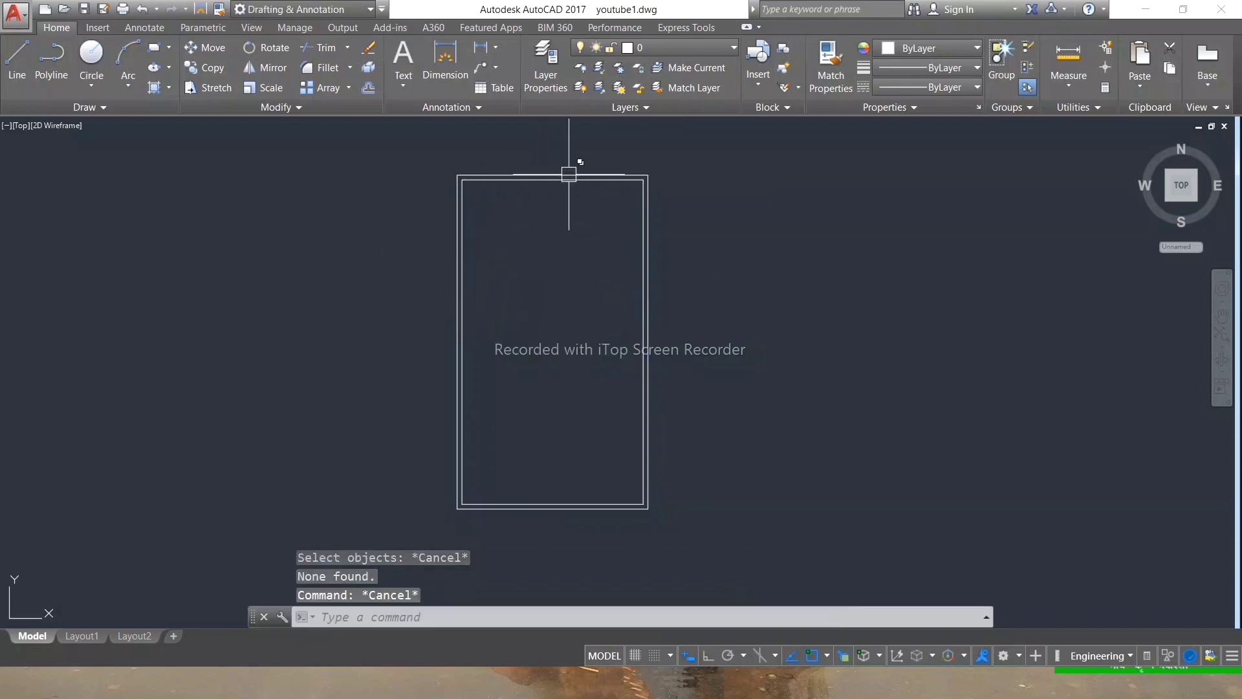
scroll(647, 268, "up", 2)
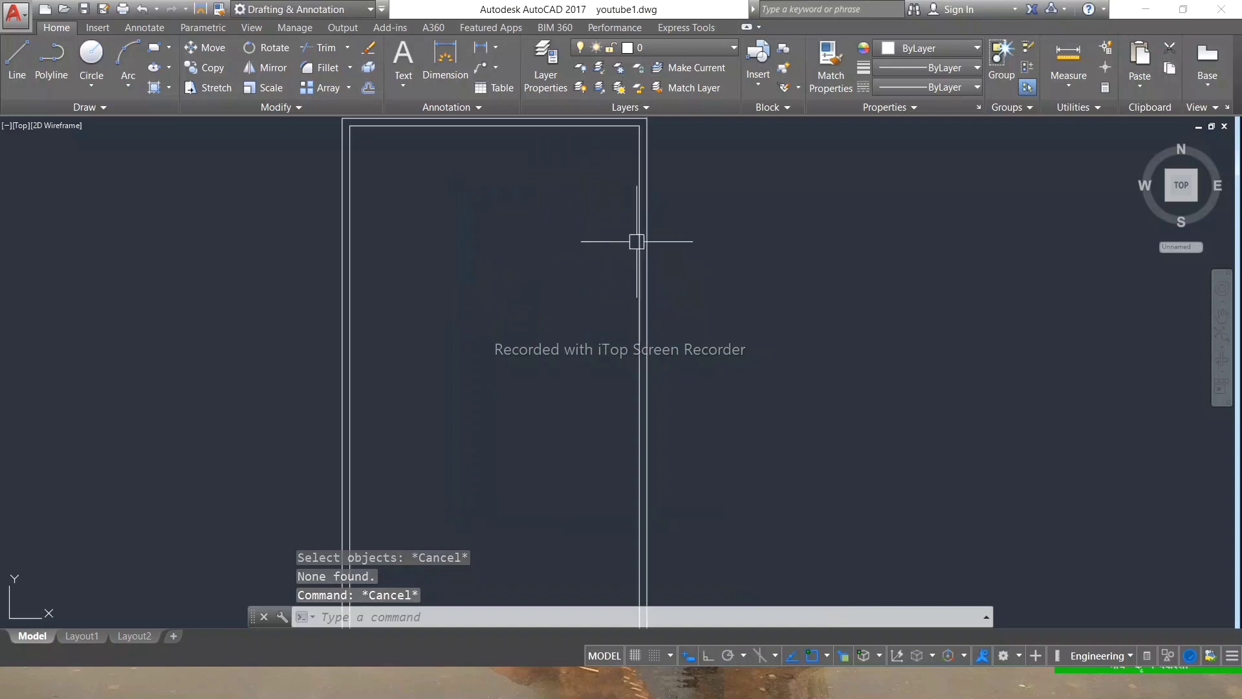
scroll(641, 236, "up", 2)
scroll(644, 228, "down", 1)
key("Escape")
scroll(599, 349, "down", 2)
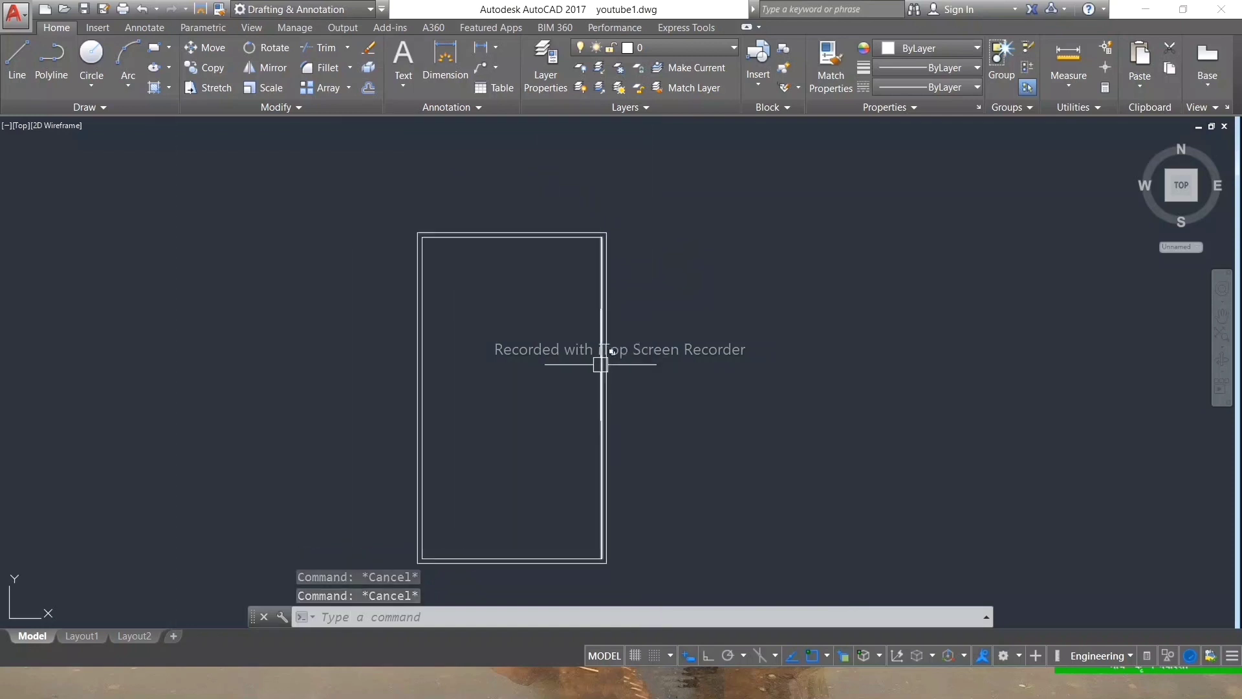
Grip-stretch the right-hand wall line 3 inches to the right.
left_click(602, 375)
left_click(656, 423)
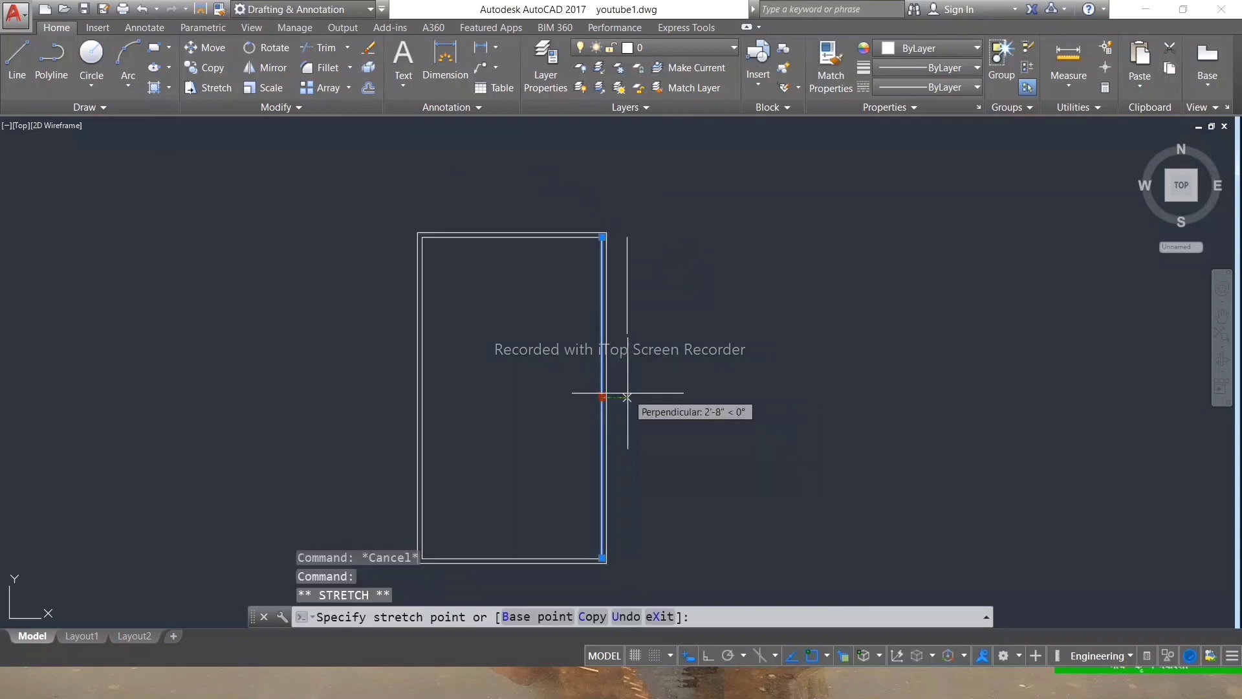
type("3")
key("Return")
key("Escape")
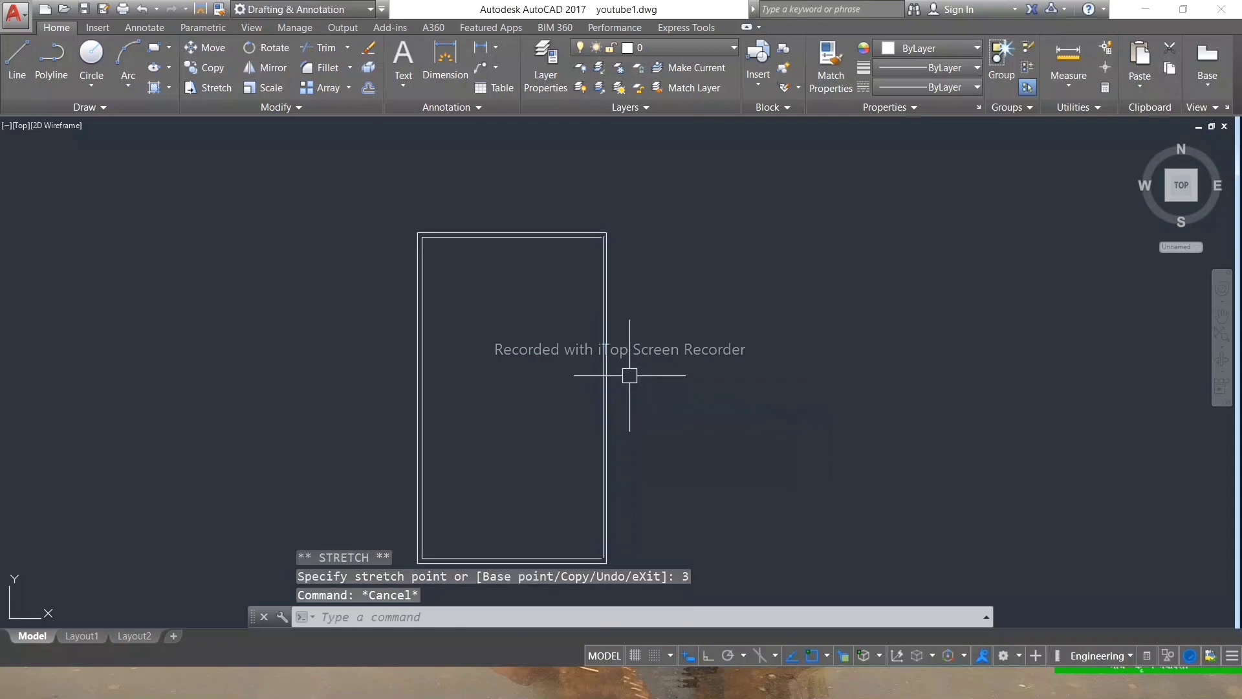
key("Escape")
key("Escape")
scroll(611, 255, "up", 3)
Extend the wall line ends with EX so they meet at the outline corners.
type("x")
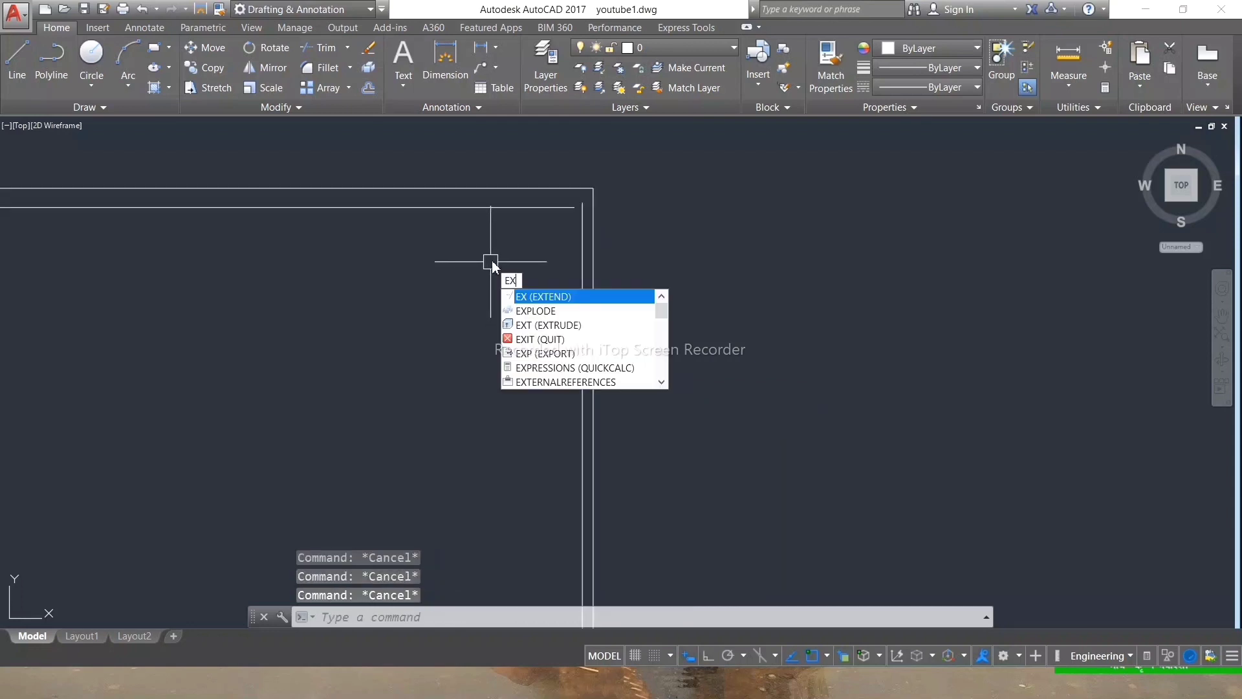
key("Return")
key("Return")
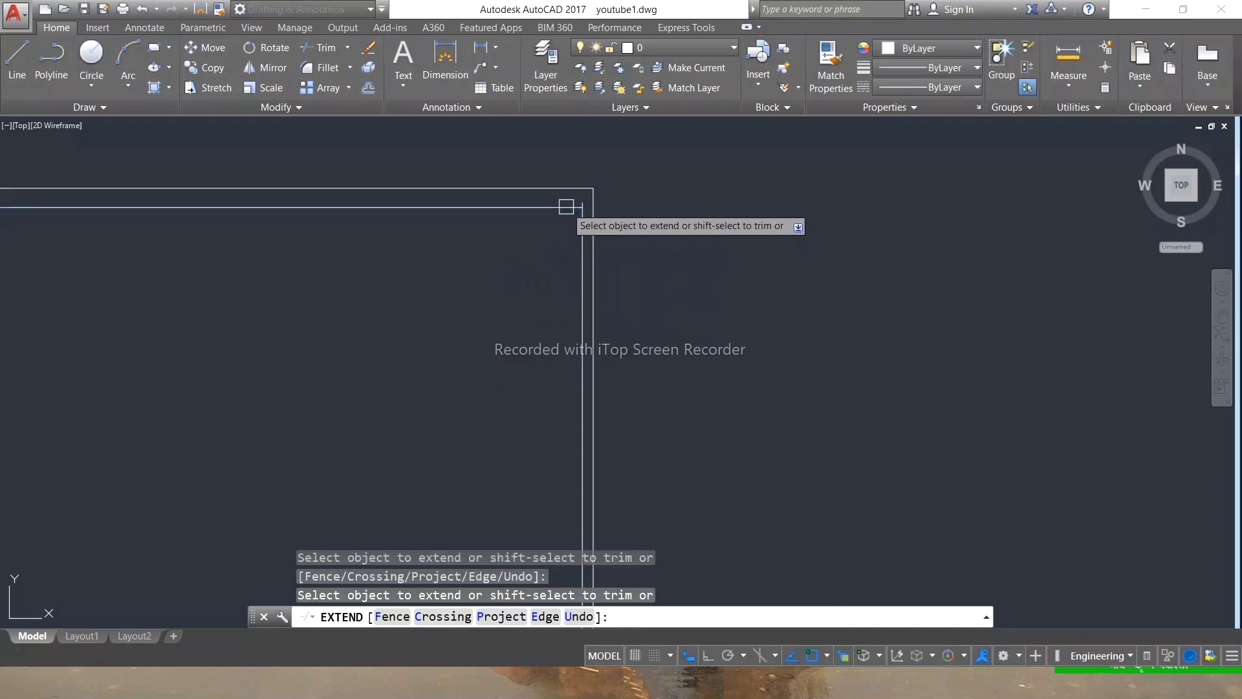
scroll(563, 213, "down", 3)
scroll(555, 268, "down", 5)
scroll(563, 367, "up", 7)
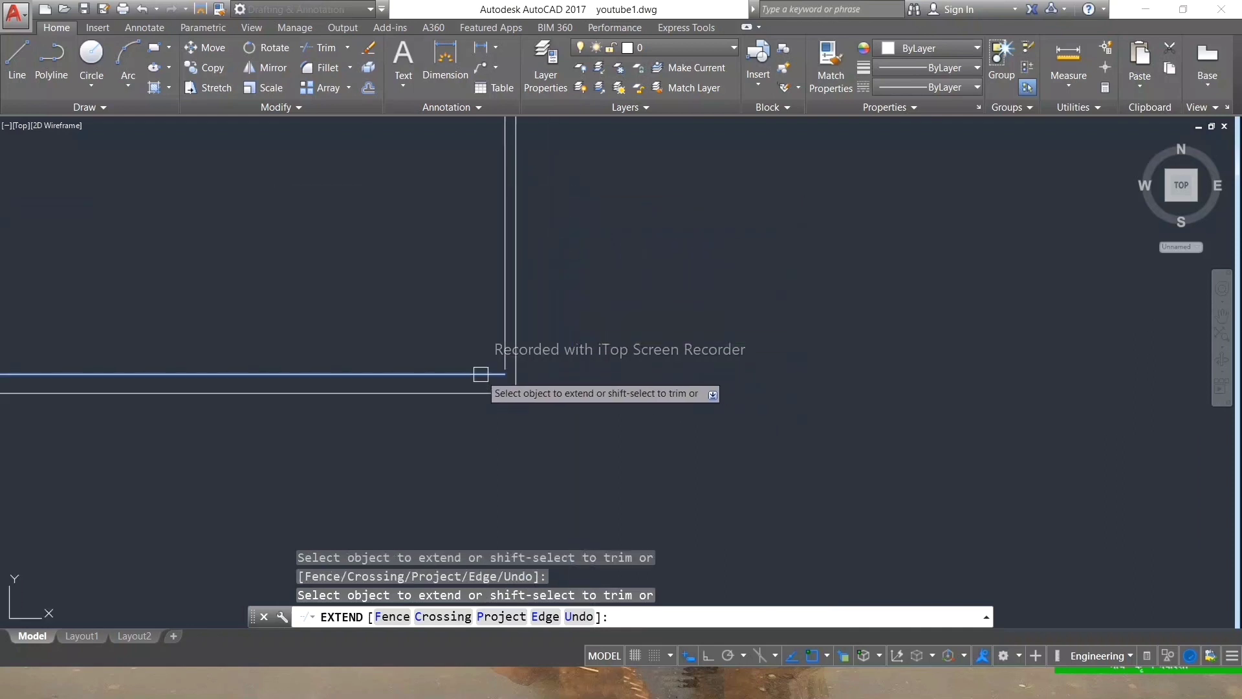
scroll(527, 388, "down", 5)
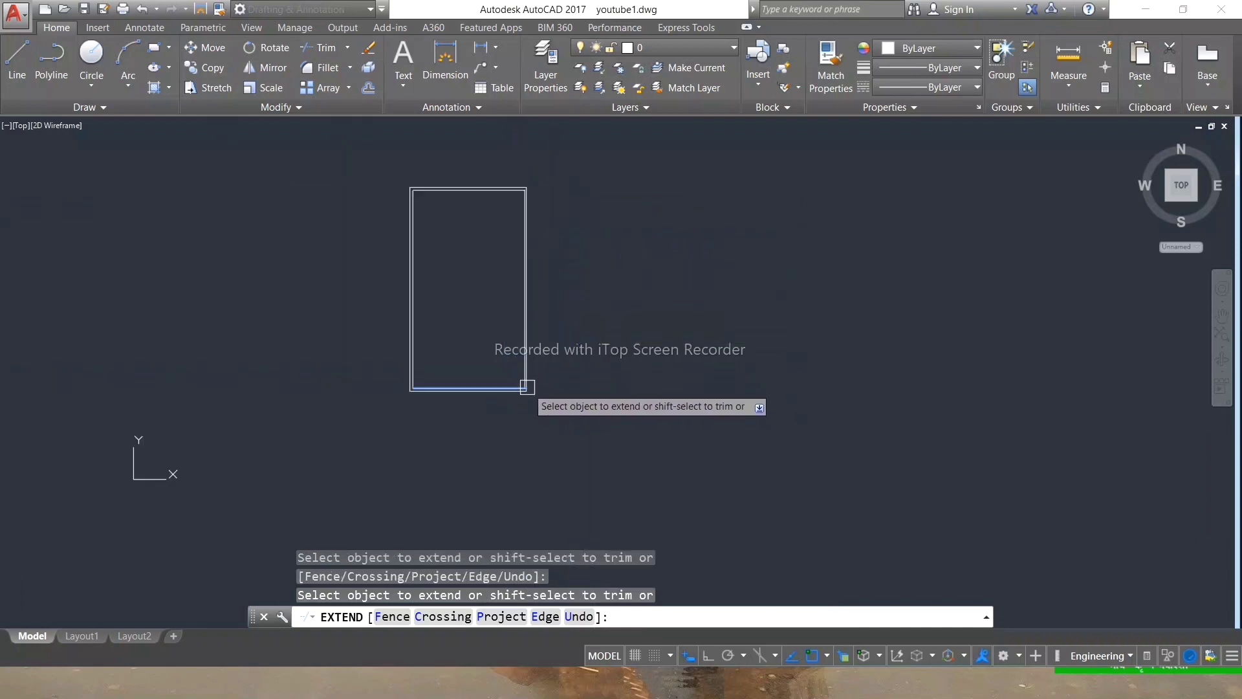
scroll(505, 311, "up", 4)
key("Escape")
scroll(507, 356, "up", 2)
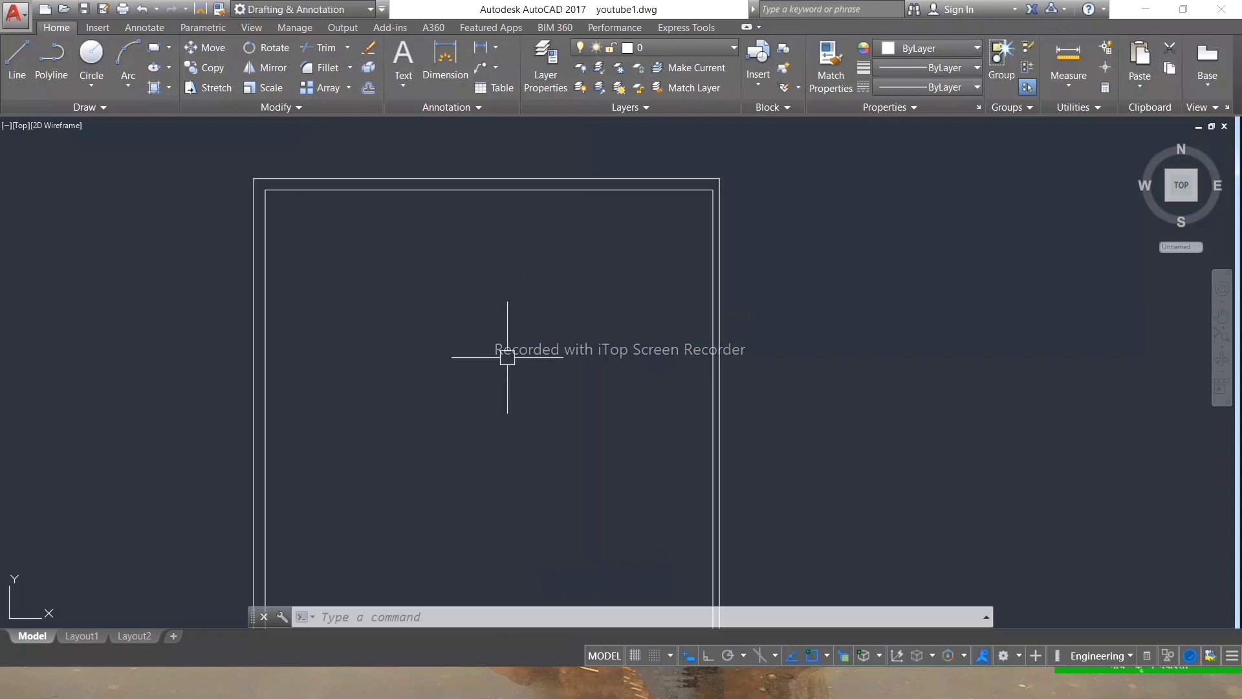
type("O")
Offset the top inner wall line 10' downward as an interior partition line.
key("Return")
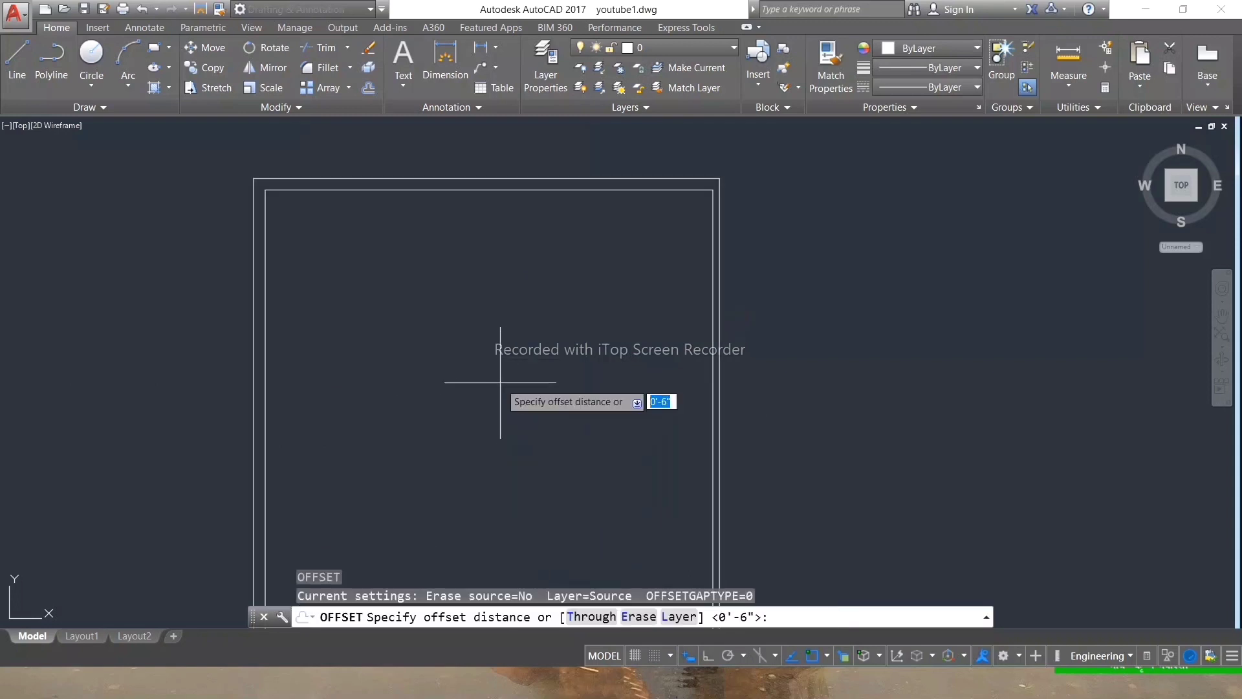
type("10'")
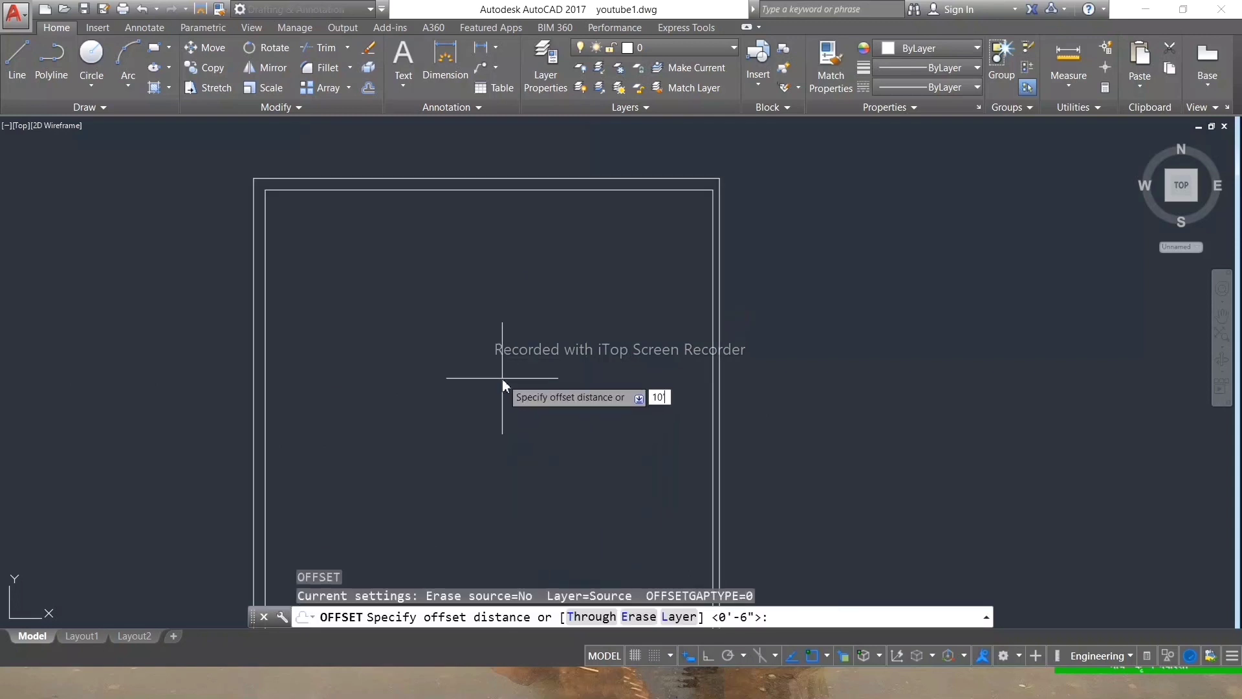
key("Return")
left_click(527, 191)
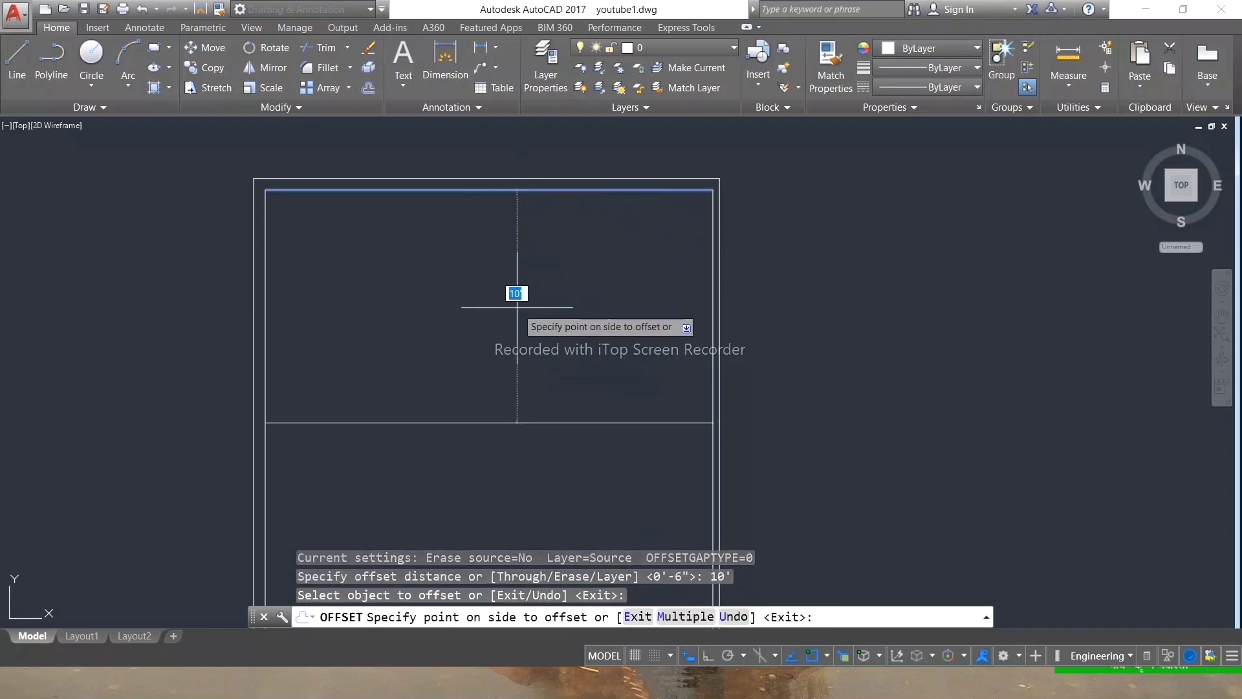
left_click(513, 388)
key("Return")
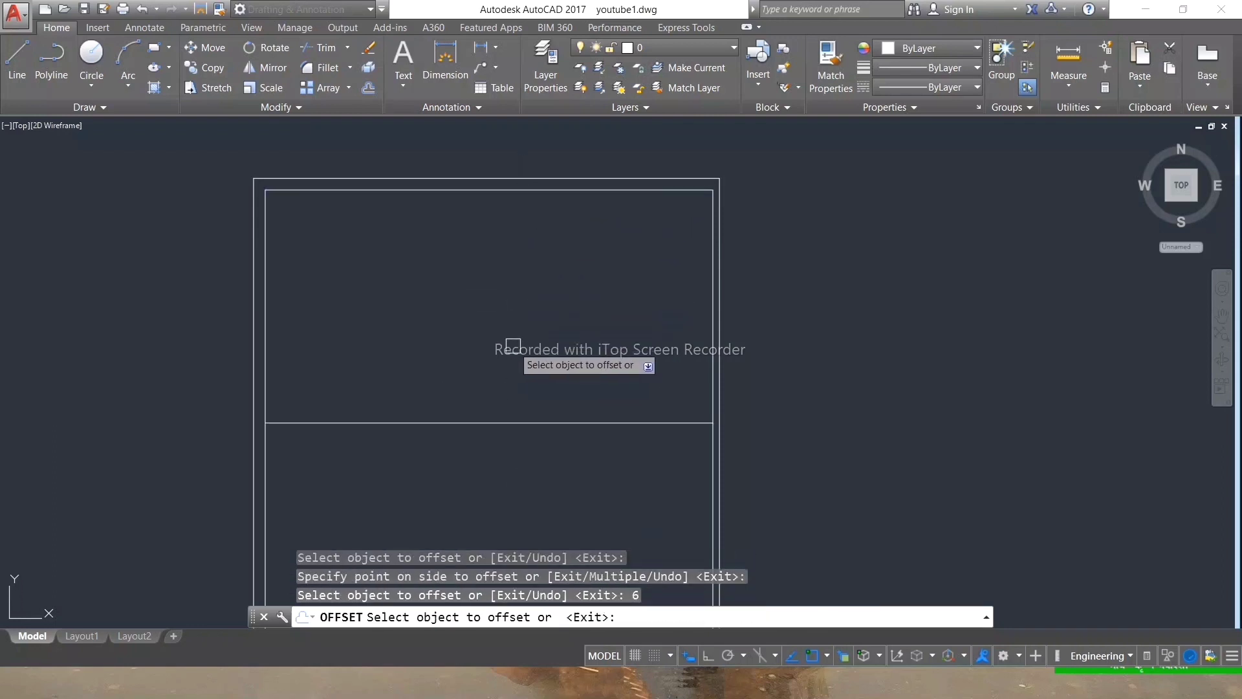
left_click(507, 423)
scroll(506, 334, "down", 2)
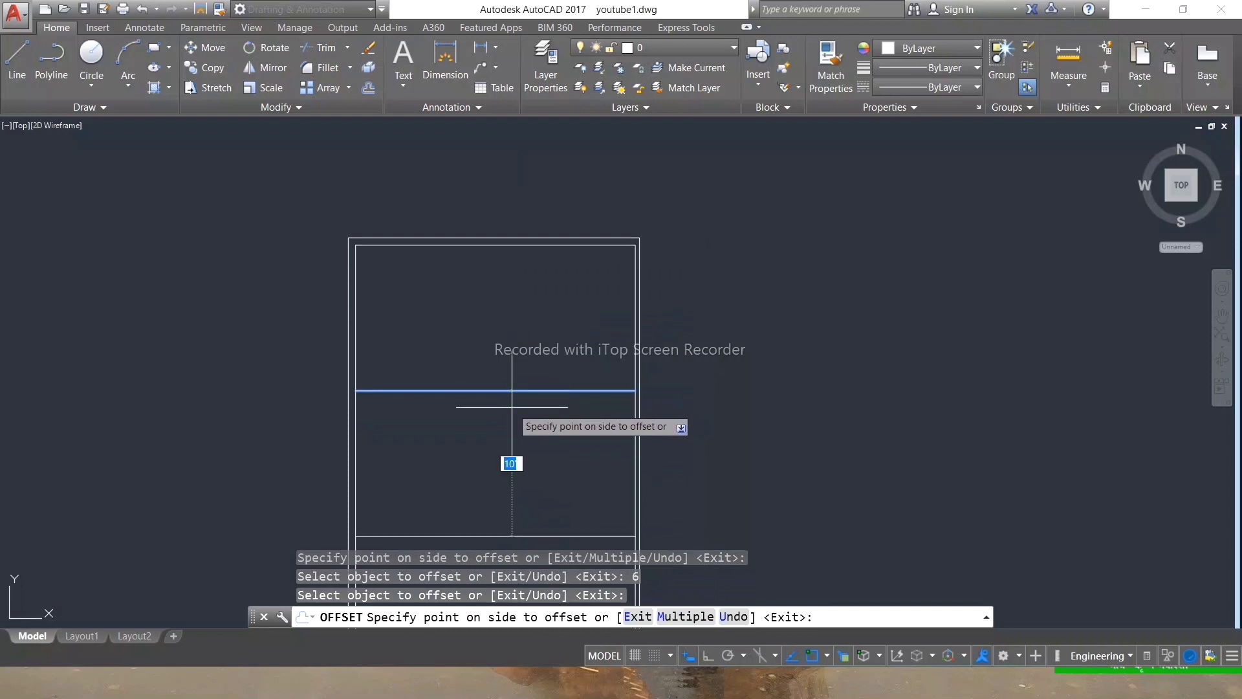
key("Escape")
Offset the interior partition line 6 inches downward to give it double-line thickness.
type("o")
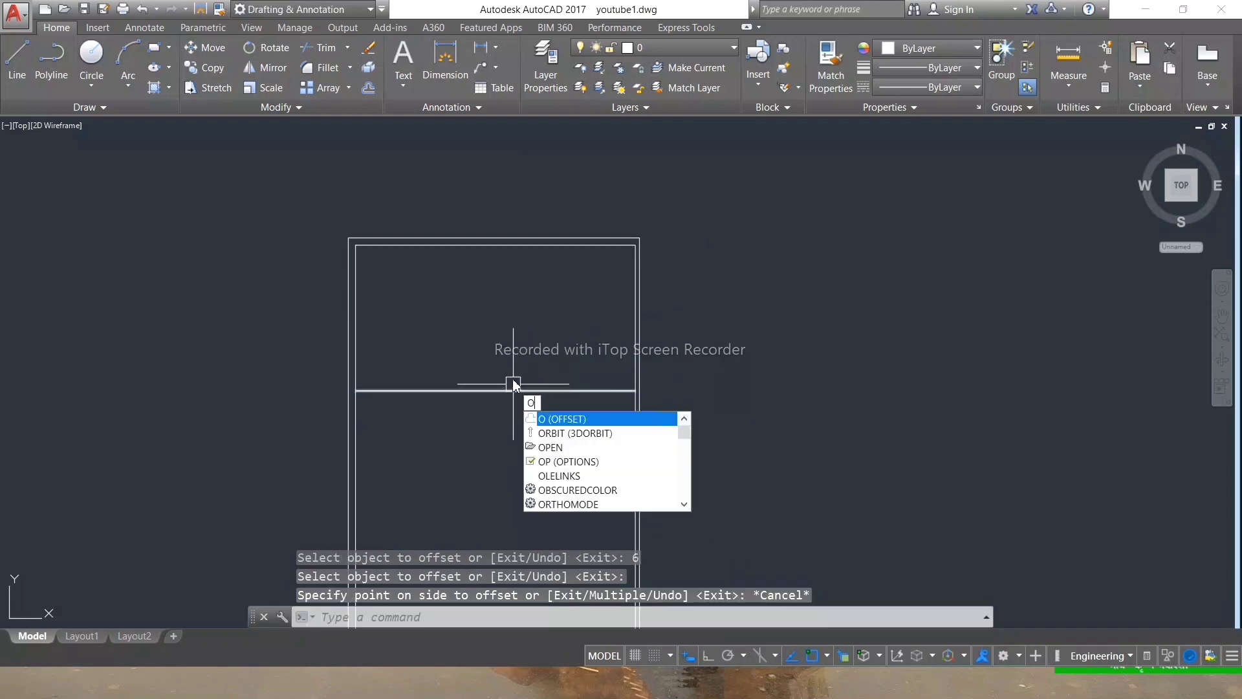
key("Return")
key("Return")
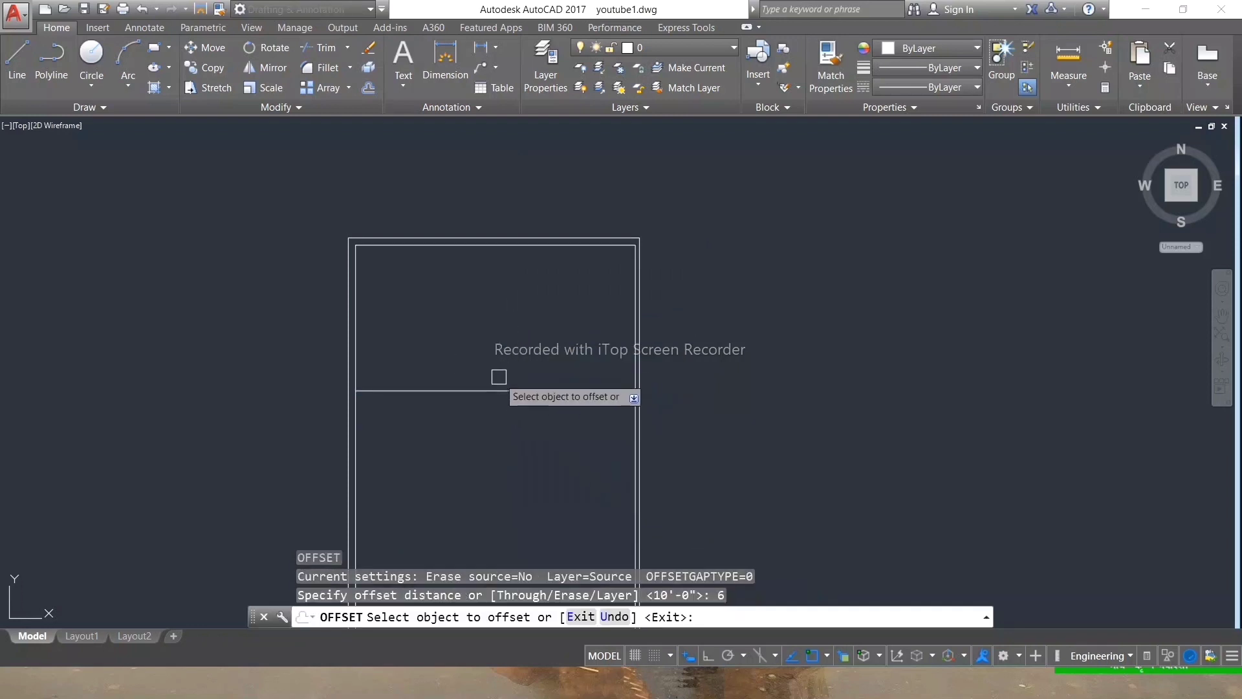
left_click(497, 390)
left_click(501, 420)
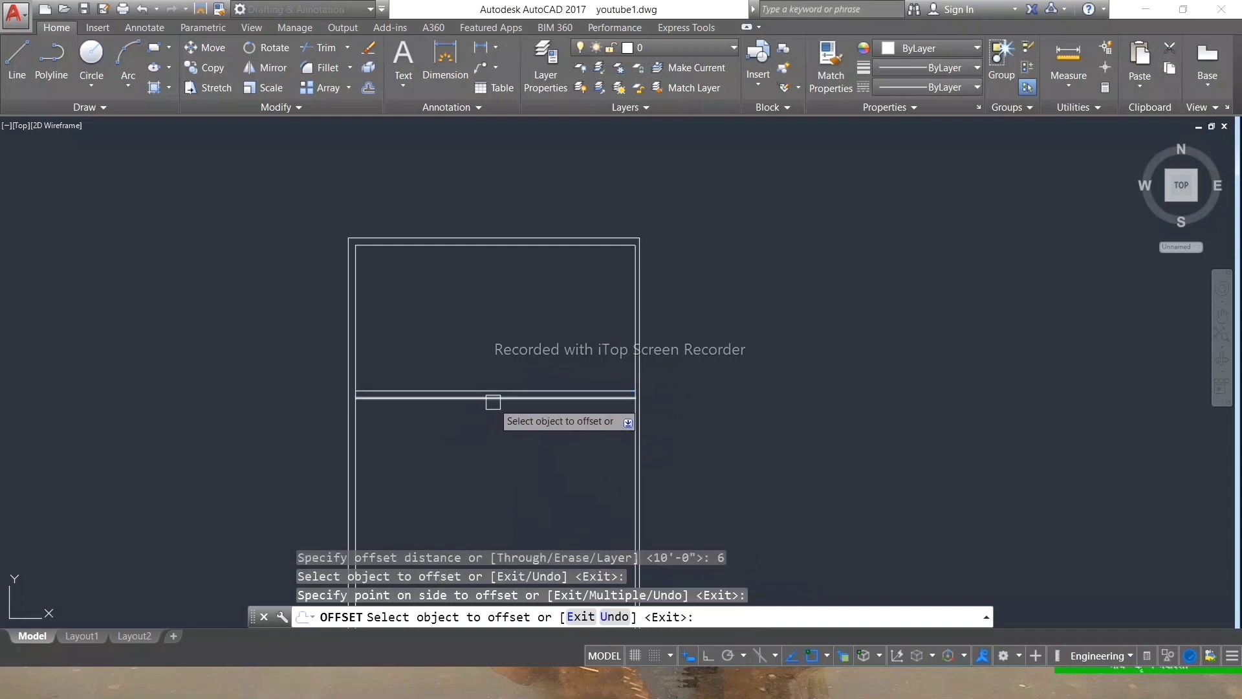
left_click(495, 398)
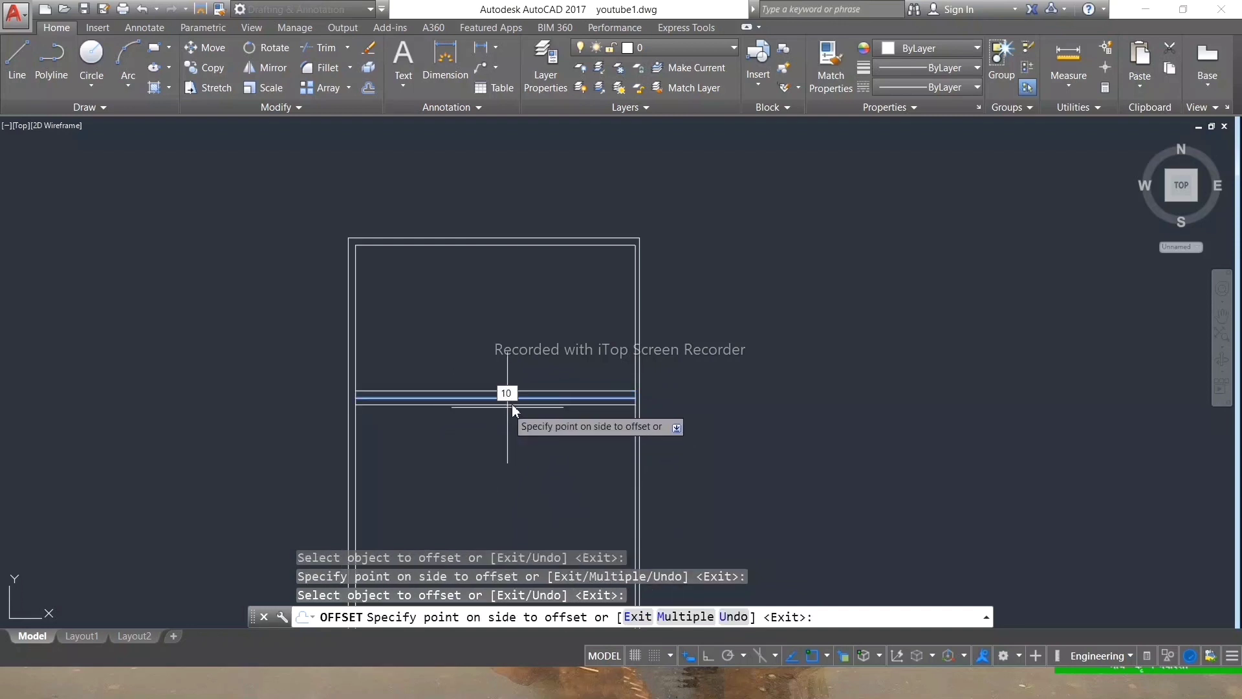
key("BackSpace")
key("BackSpace")
key("Return")
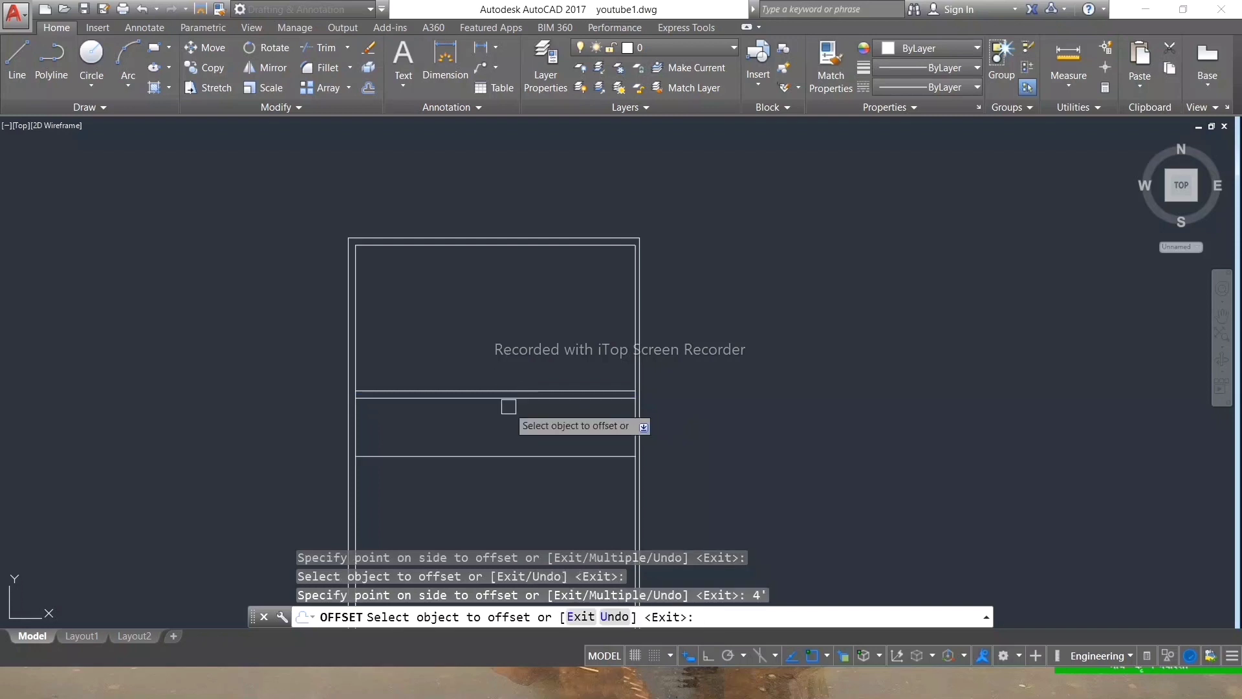
key("Escape")
key("Escape")
key("Escape")
key("Return")
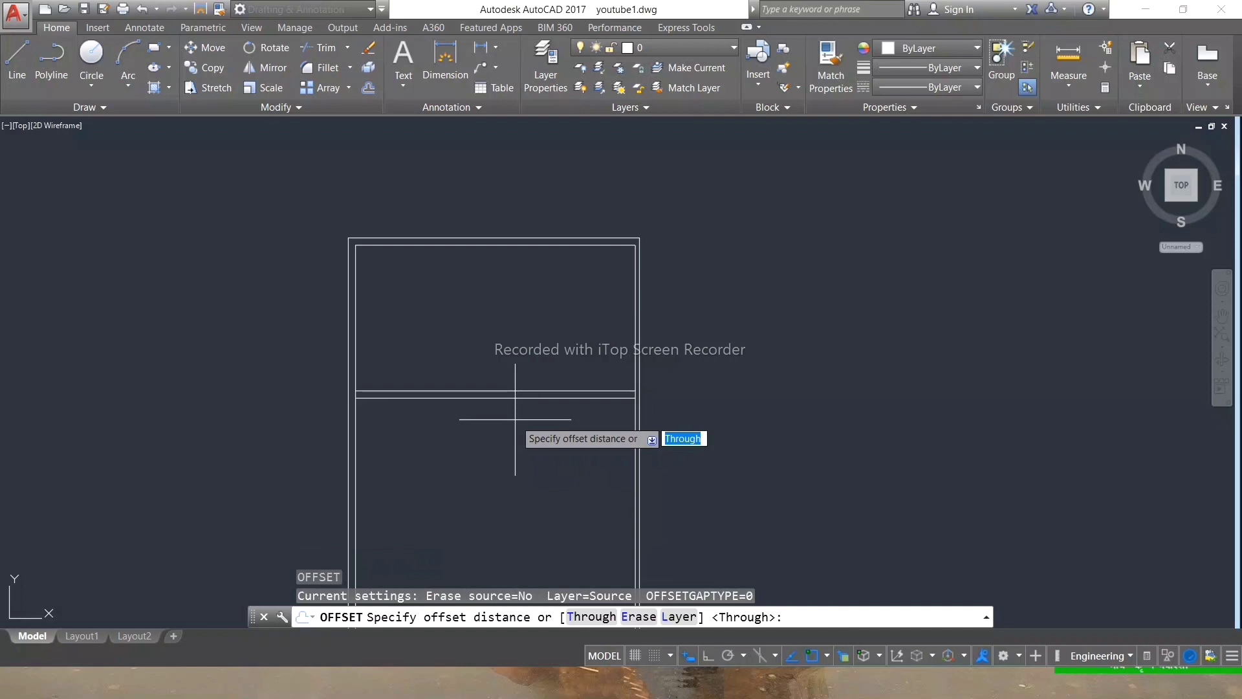
Offset a wall line 4' down, then add another 6" below it for the second partition.
type("'")
key("Return")
left_click(515, 398)
left_click(517, 431)
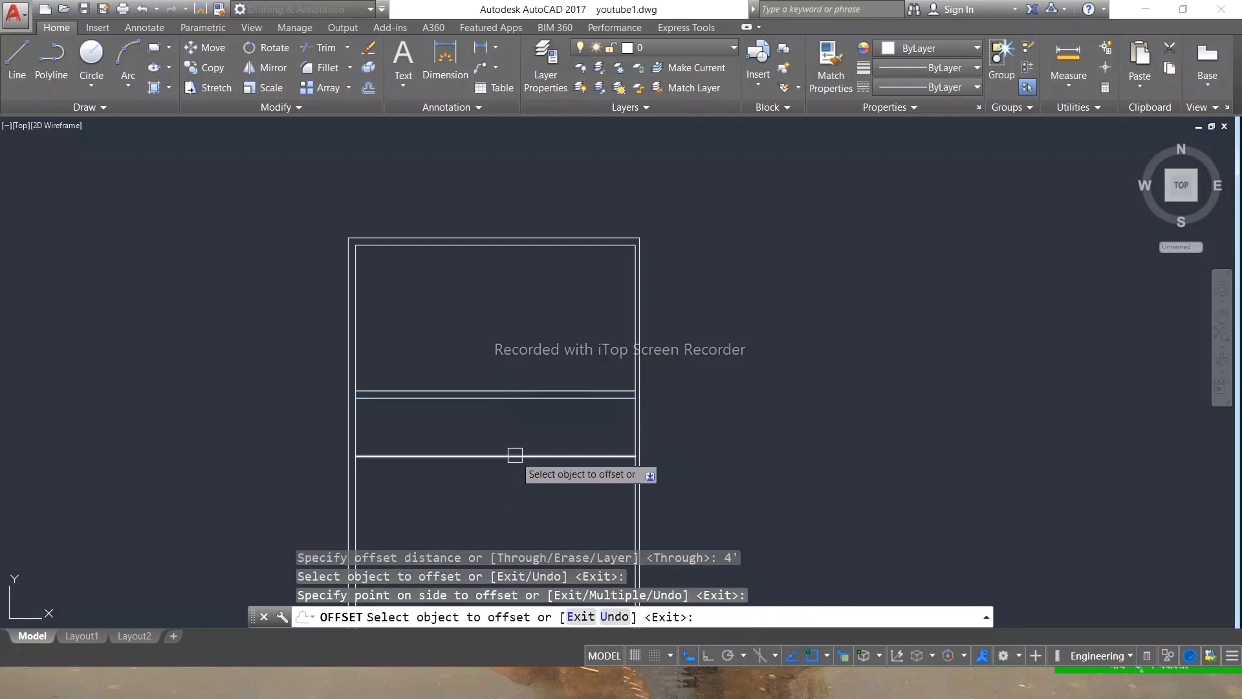
left_click(515, 456)
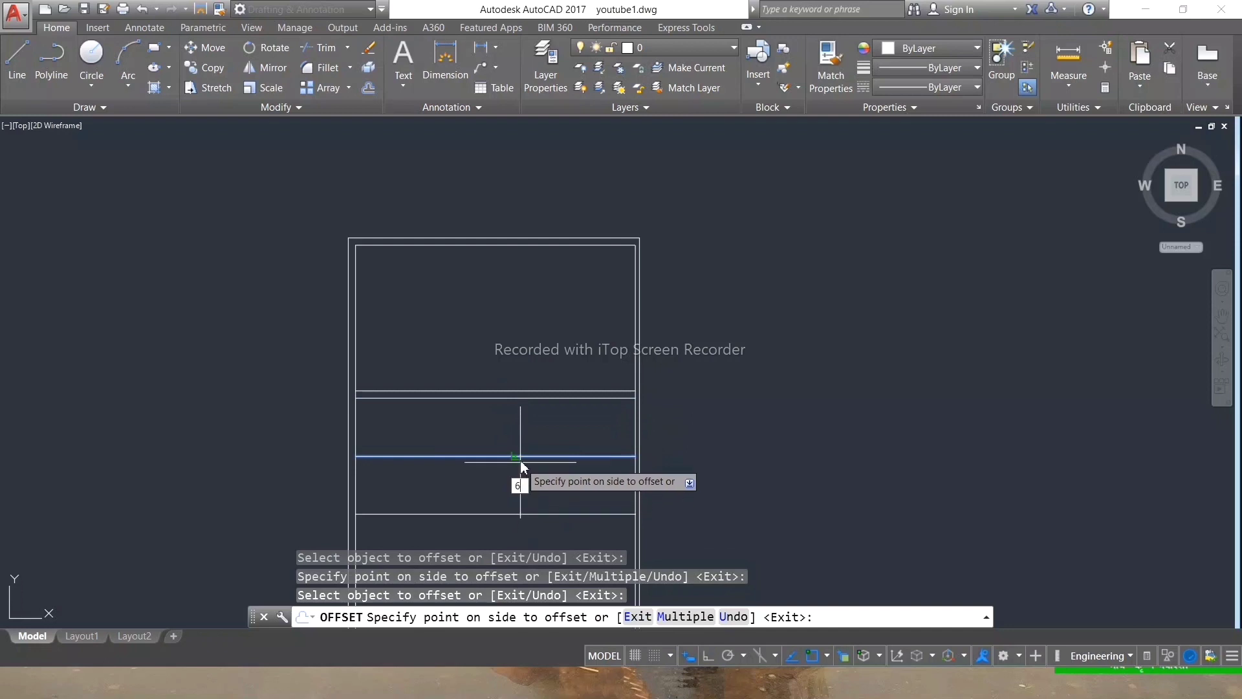
key("Return")
scroll(498, 416, "down", 6)
scroll(502, 440, "up", 6)
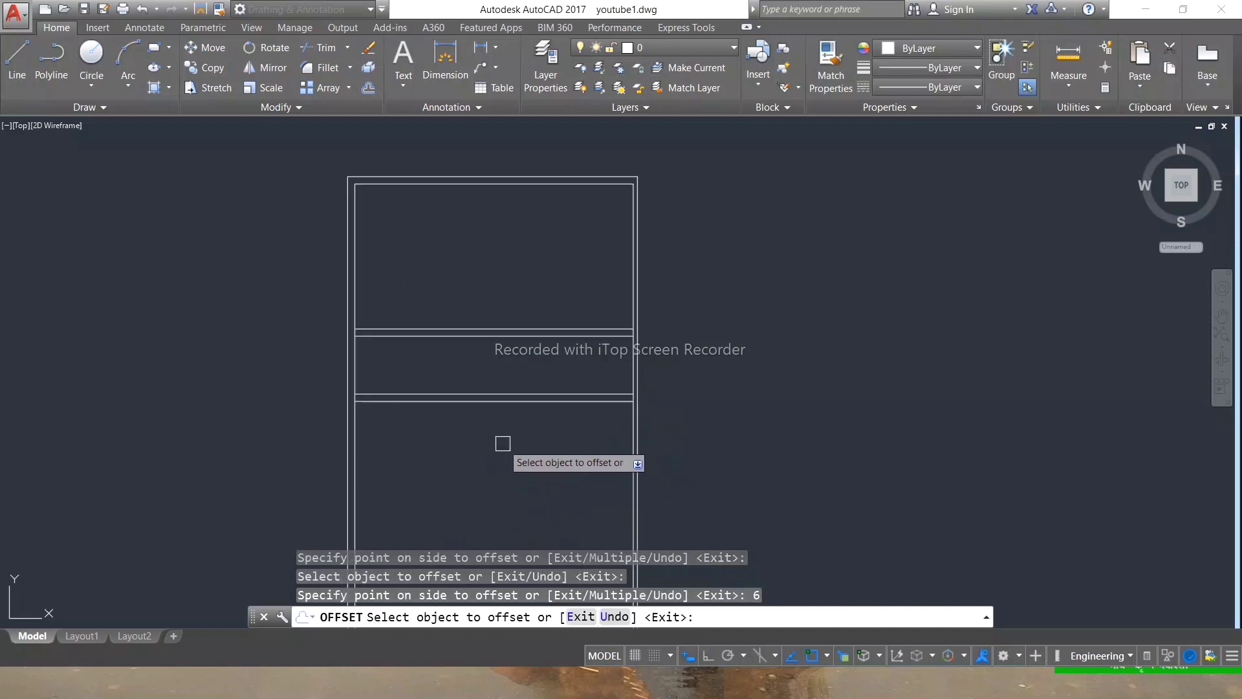
Add a line 8.5' further down and another 6" below it for the third partition.
left_click(486, 403)
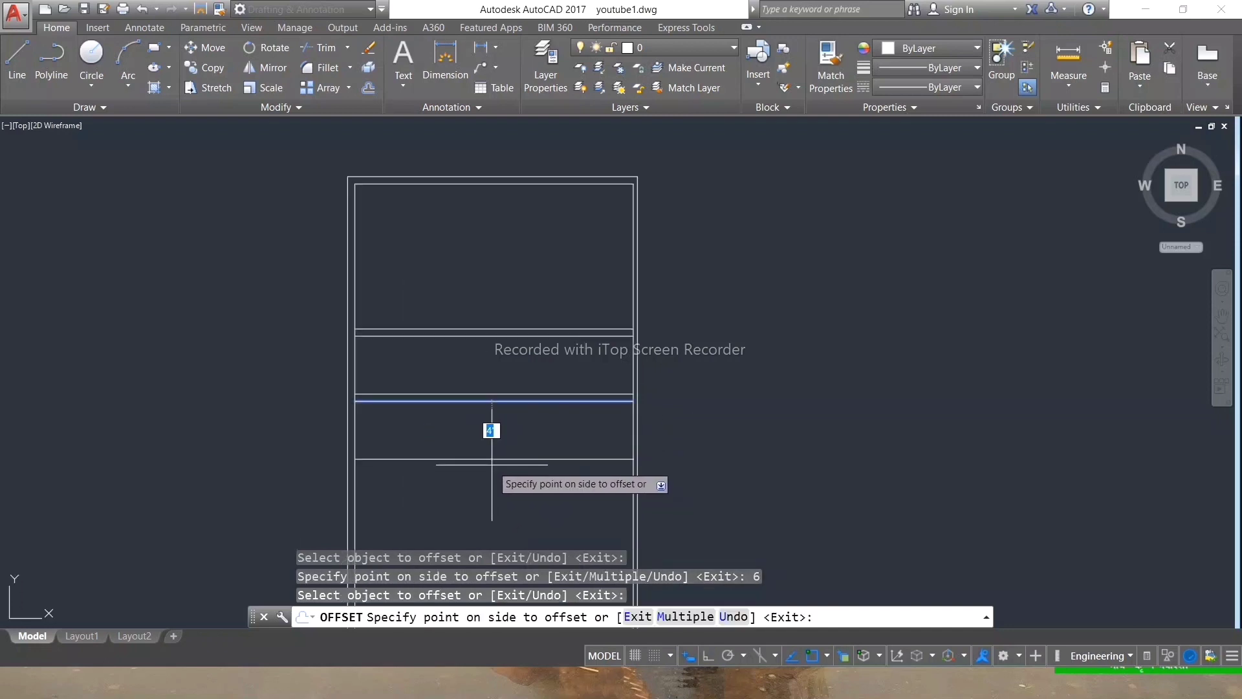
type(".5")
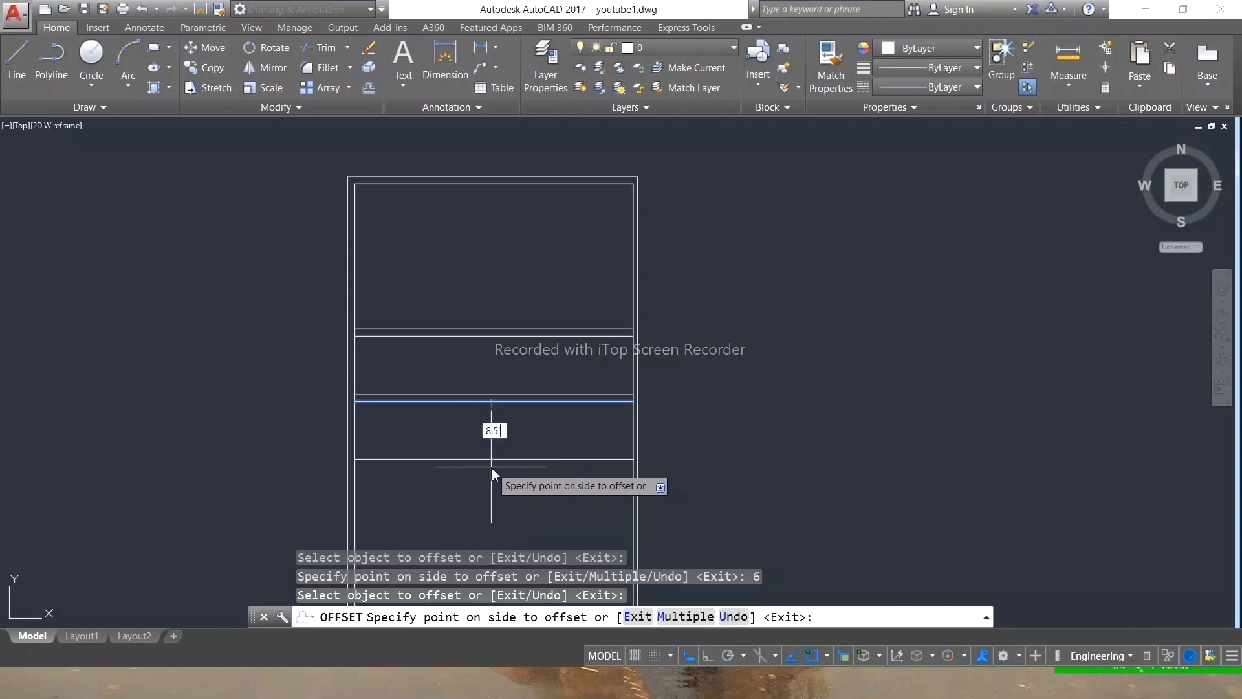
key("Return")
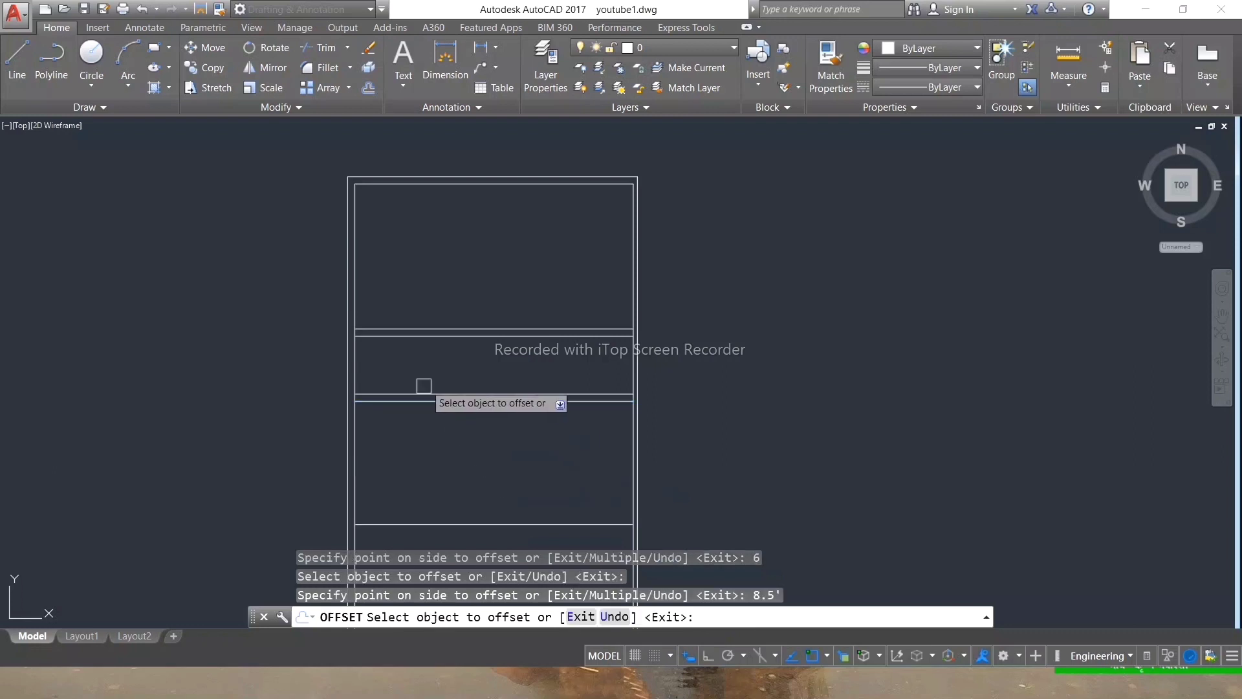
scroll(469, 354, "down", 6)
scroll(469, 353, "up", 6)
left_click(467, 340)
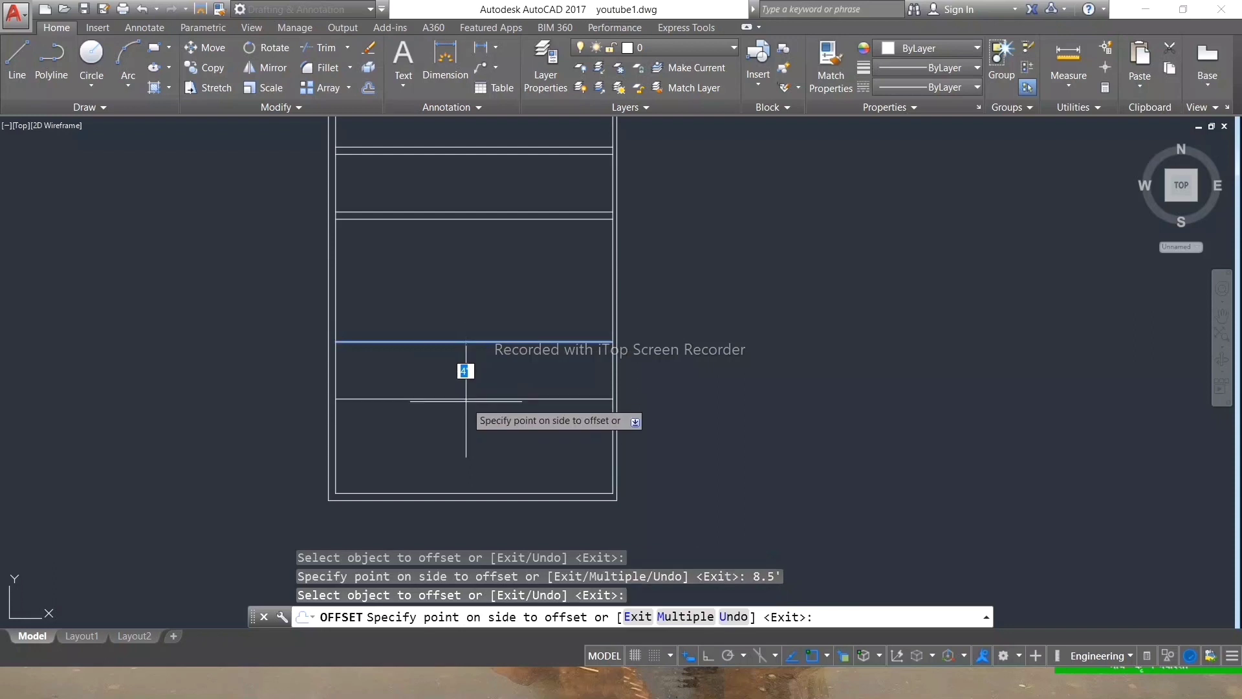
key("Return")
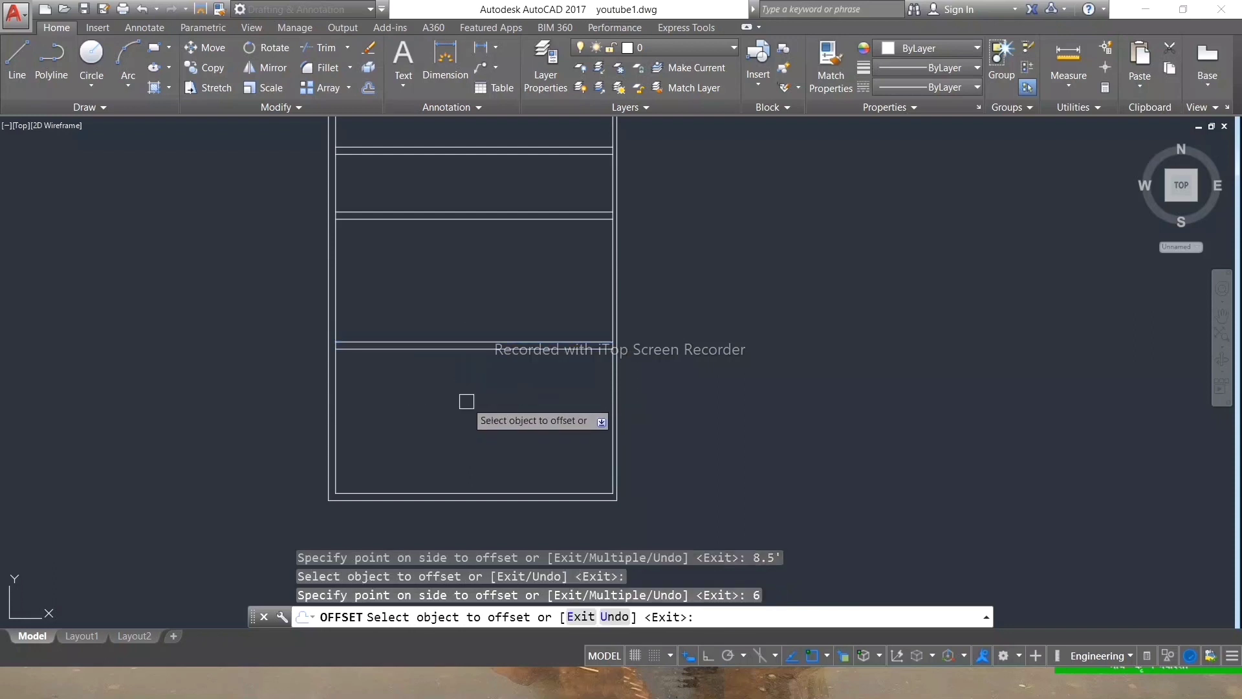
scroll(509, 442, "down", 2)
key("Escape")
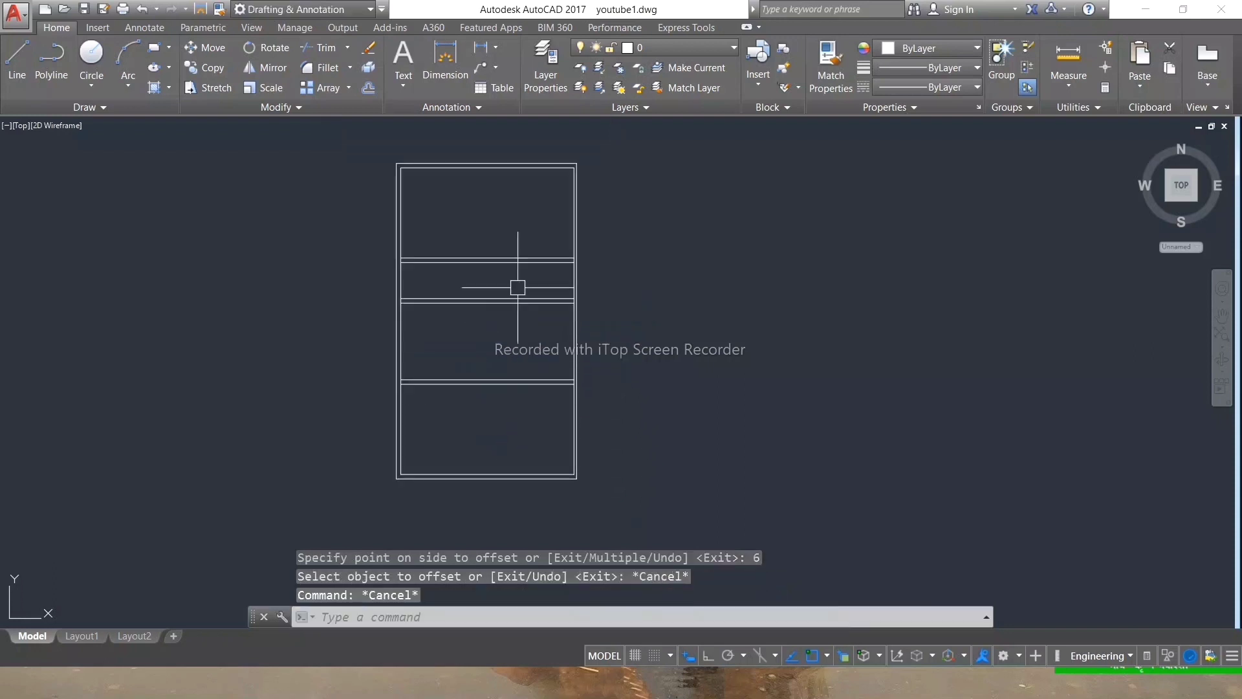
scroll(578, 172, "up", 2)
Draw a vertical line on the top room's left edge and move it 10'-9" right.
key("Return")
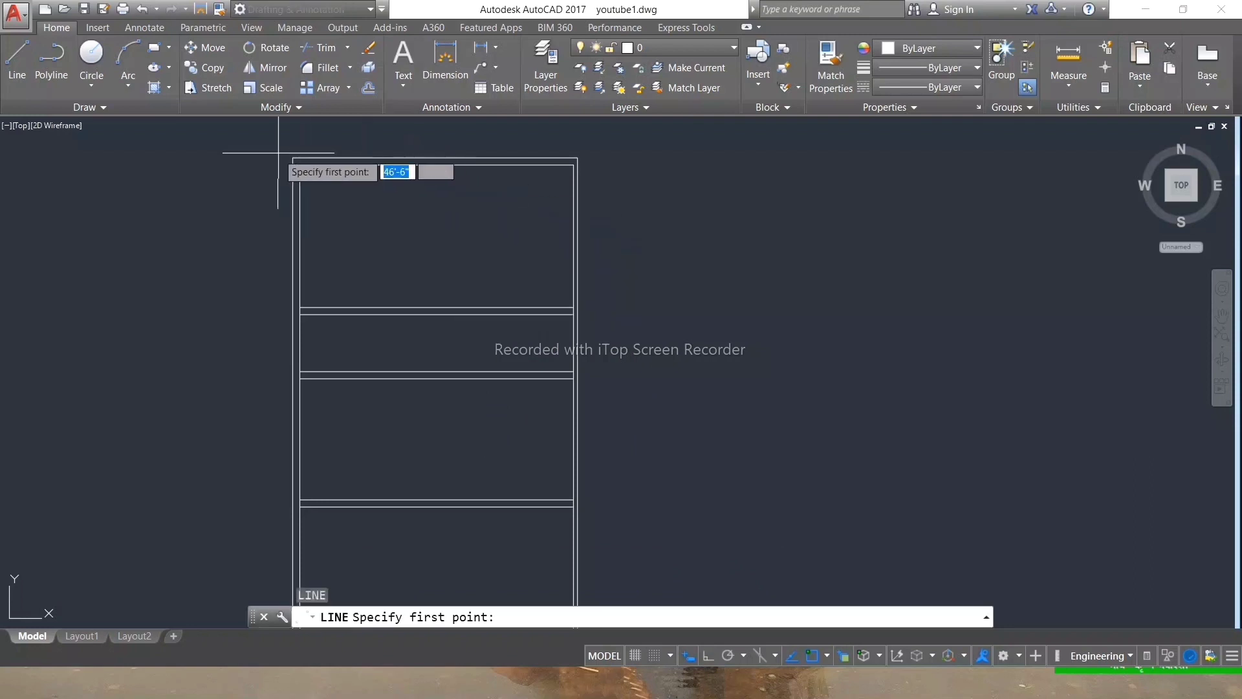
left_click(299, 166)
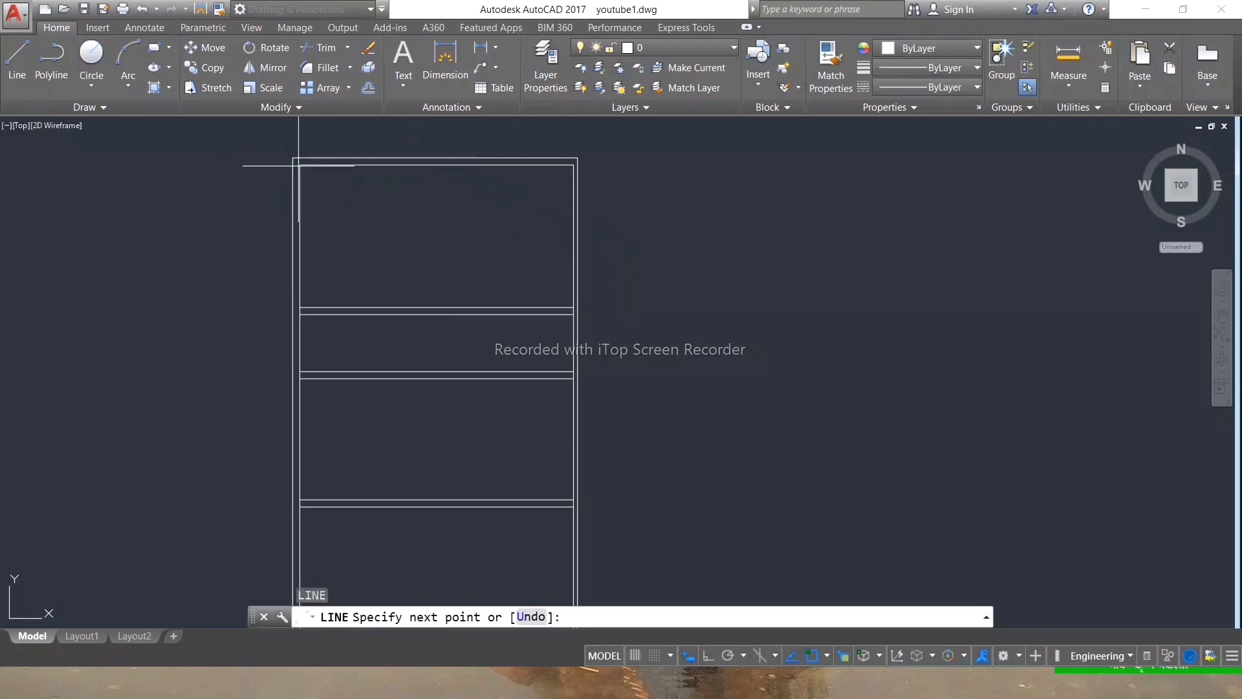
left_click(300, 307)
key("Return")
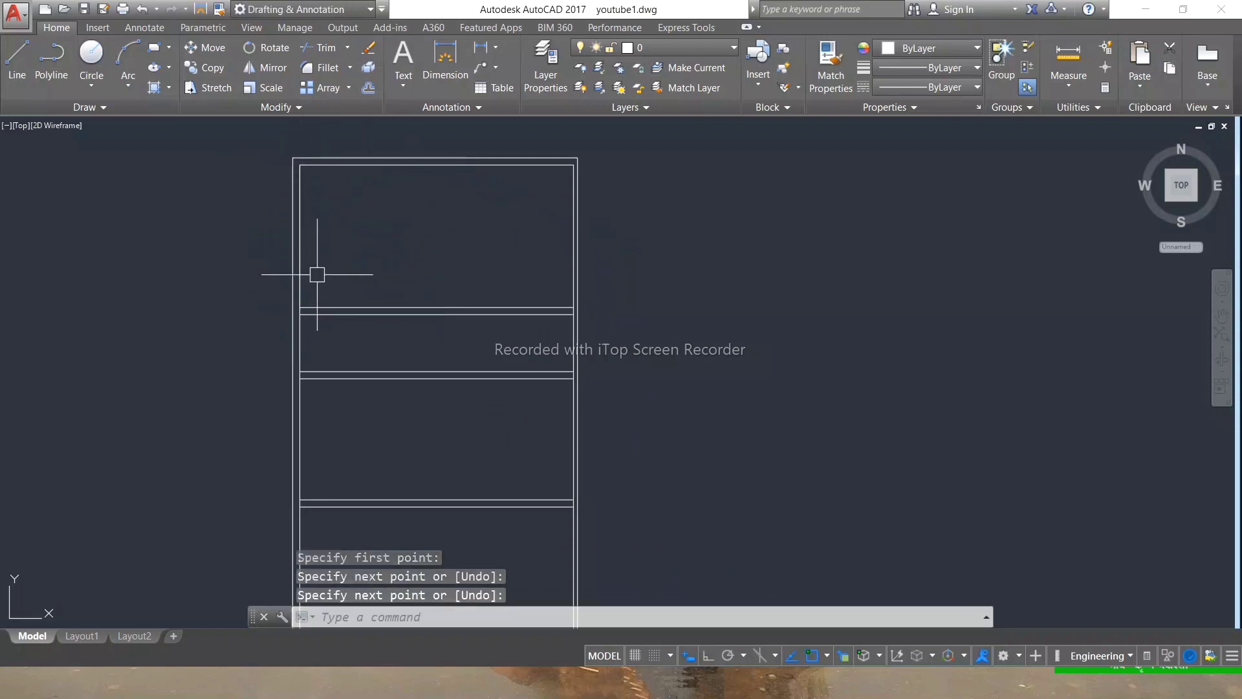
left_click(307, 250)
left_click(360, 311)
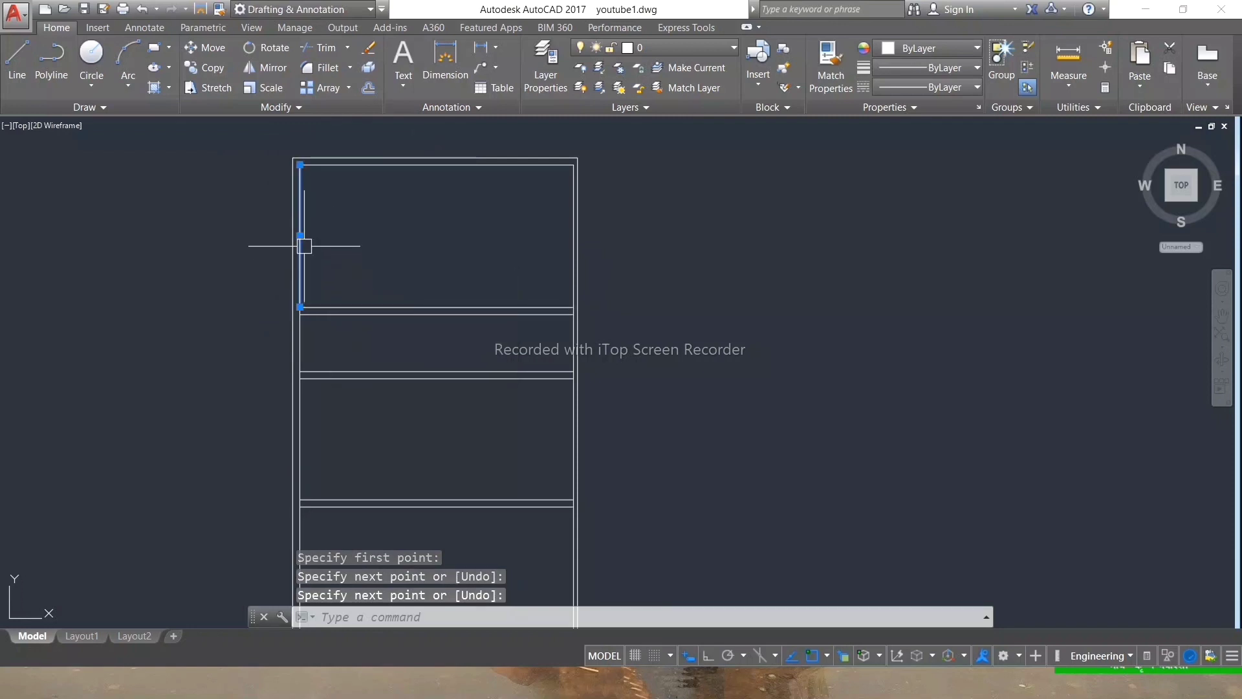
left_click(300, 235)
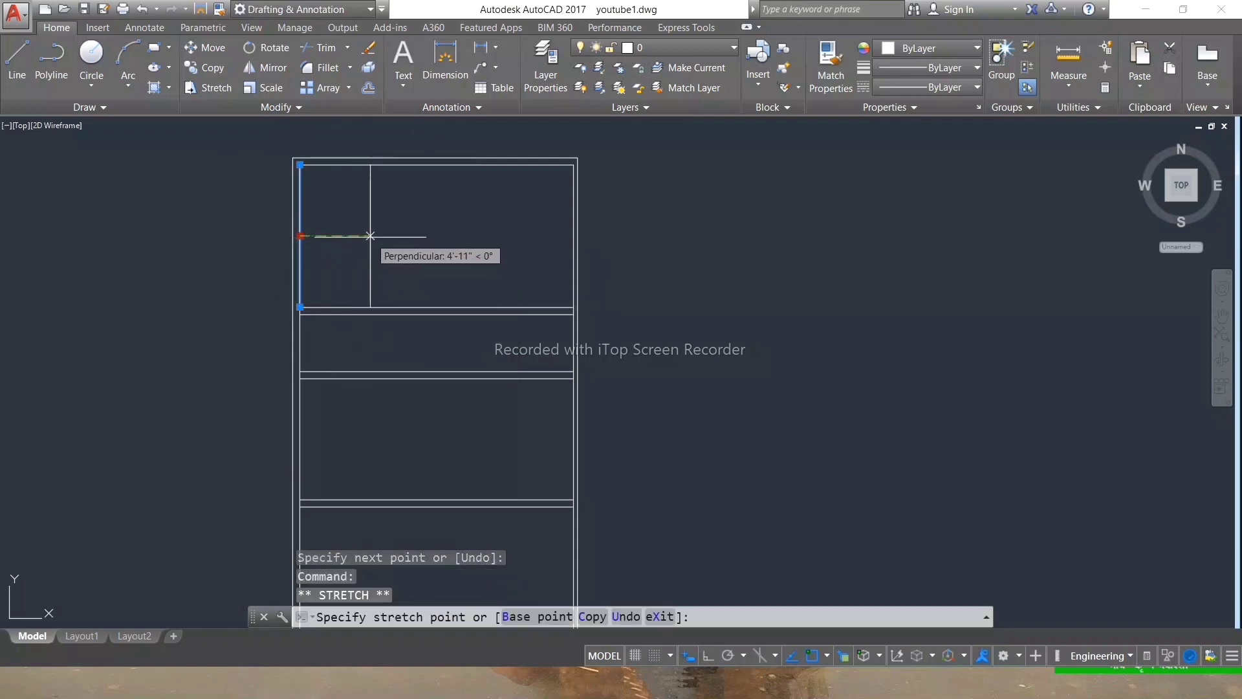
type("10'")
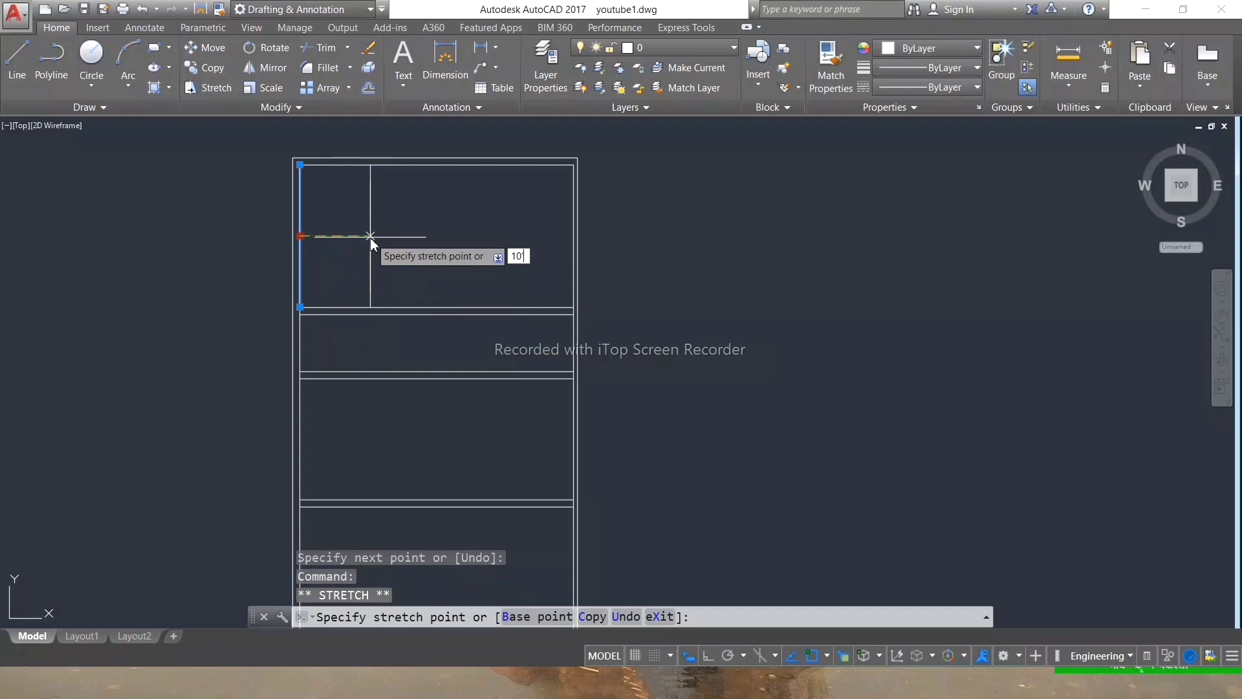
type("-9")
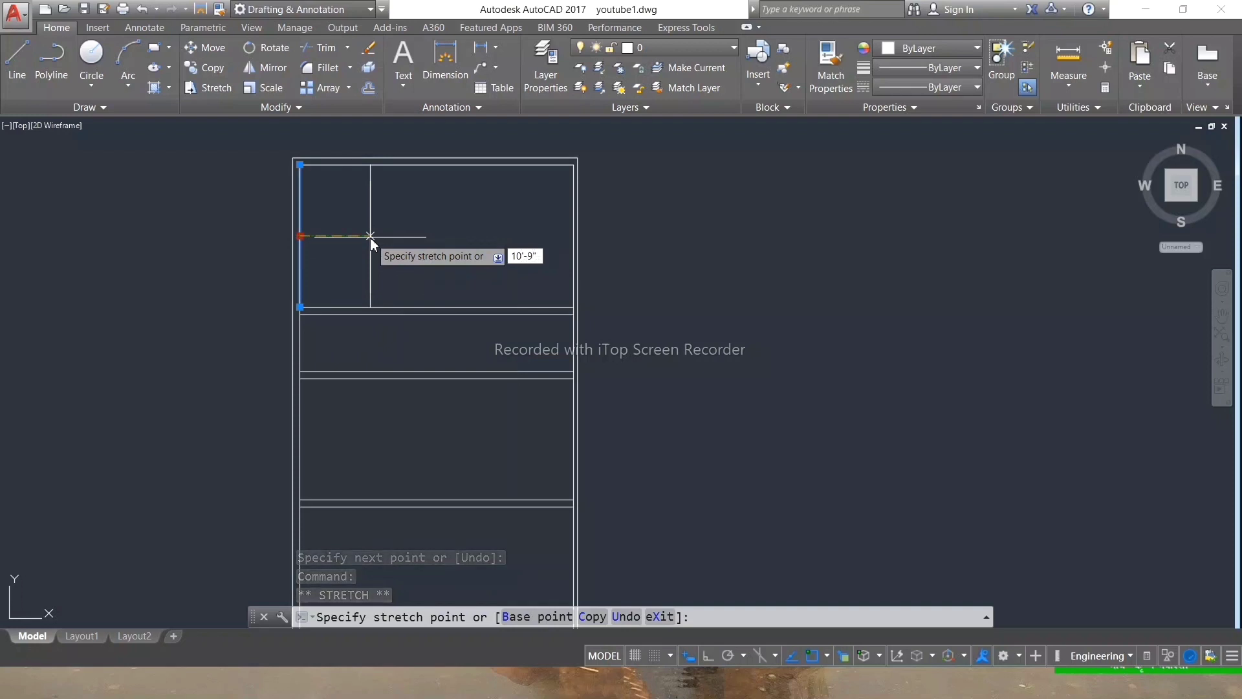
key("Return")
key("Escape")
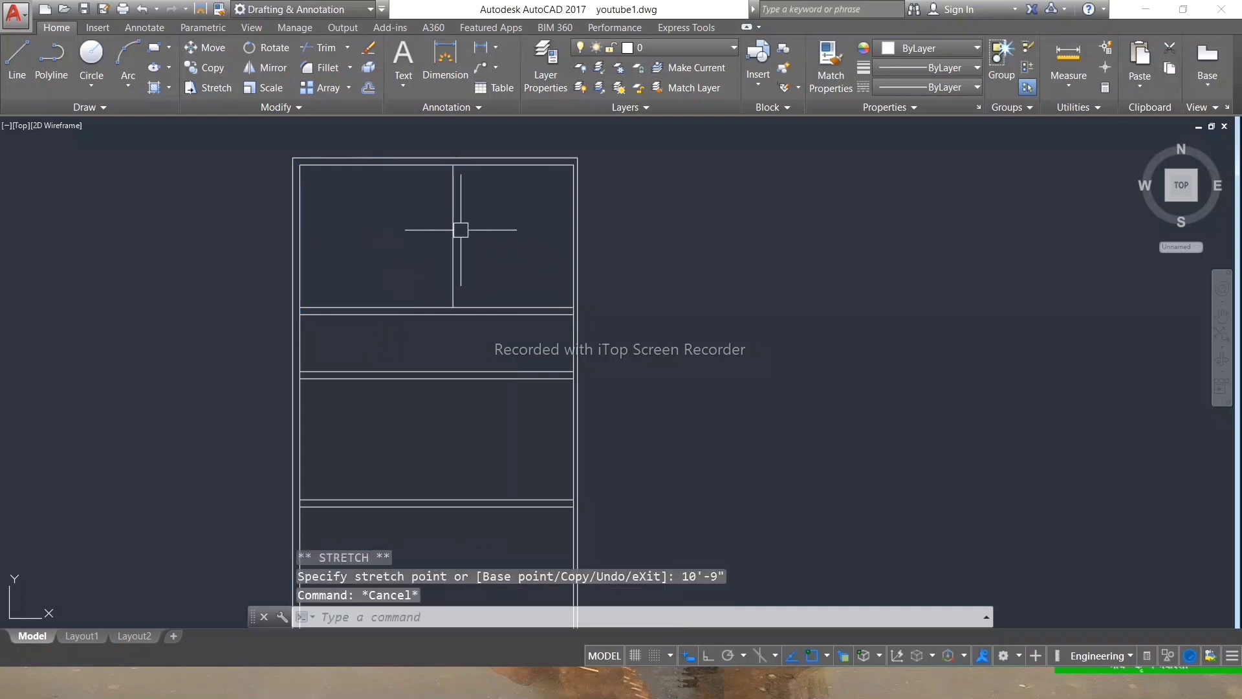
type("c")
Offset that vertical line 6 inches right to form the partition wall.
key("Return")
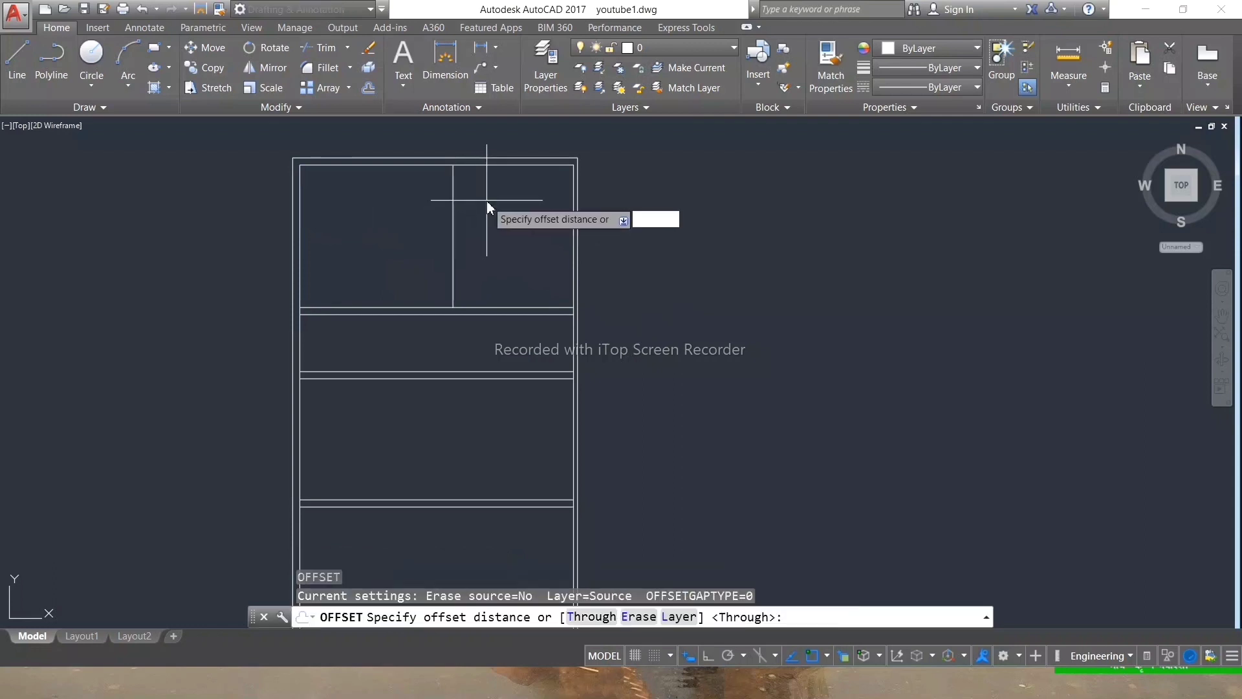
type("6")
key("Return")
left_click(447, 220)
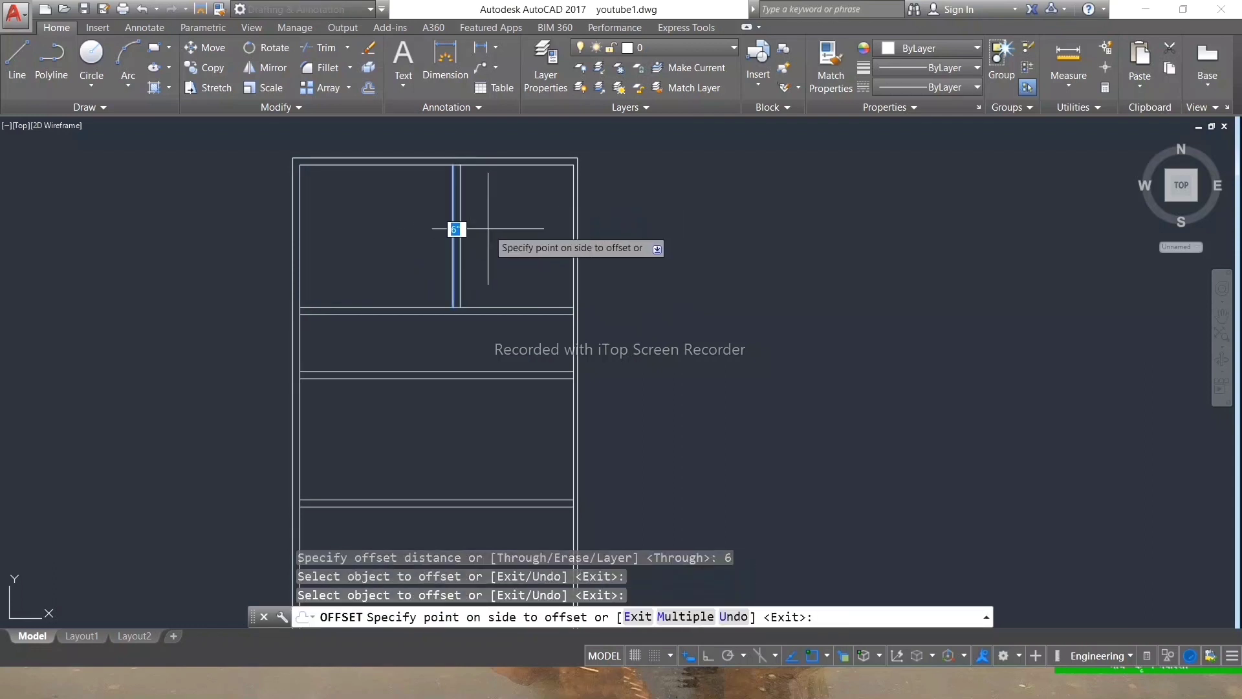
left_click(485, 228)
key("Escape")
key("Escape")
middle_click_drag(353, 240, 418, 208)
Draw a vertical line on the second room's left edge and move it 7' right.
type("l")
key("Return")
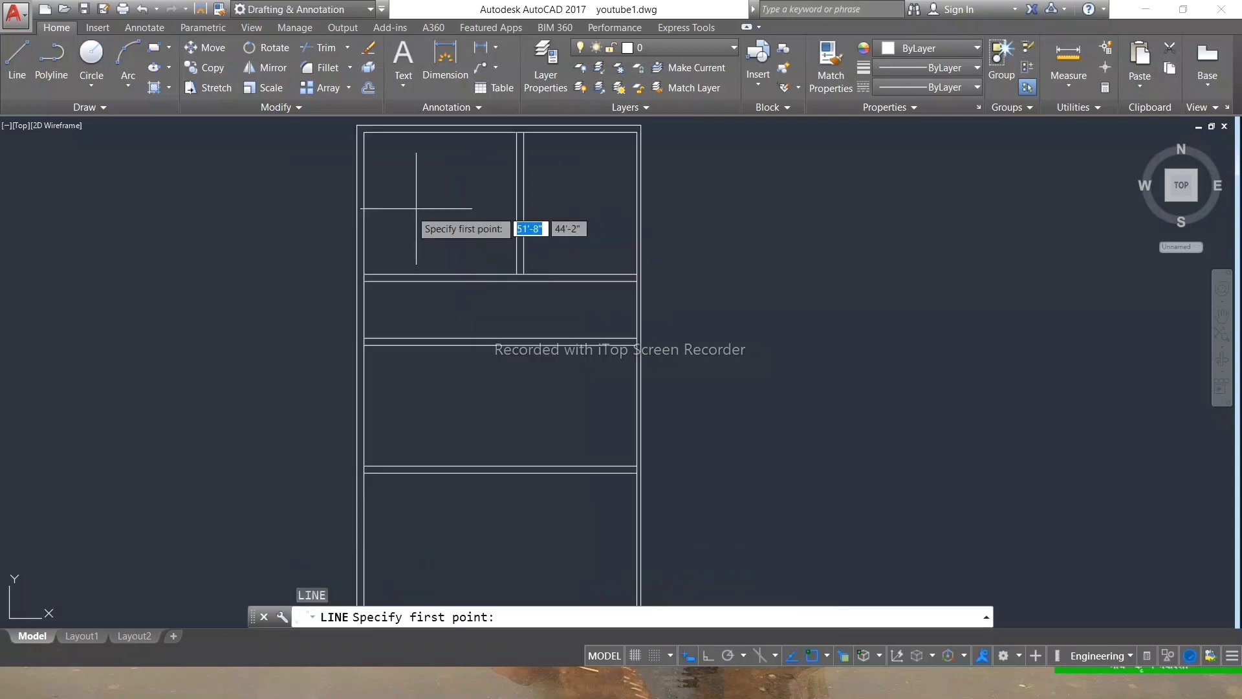
left_click(364, 281)
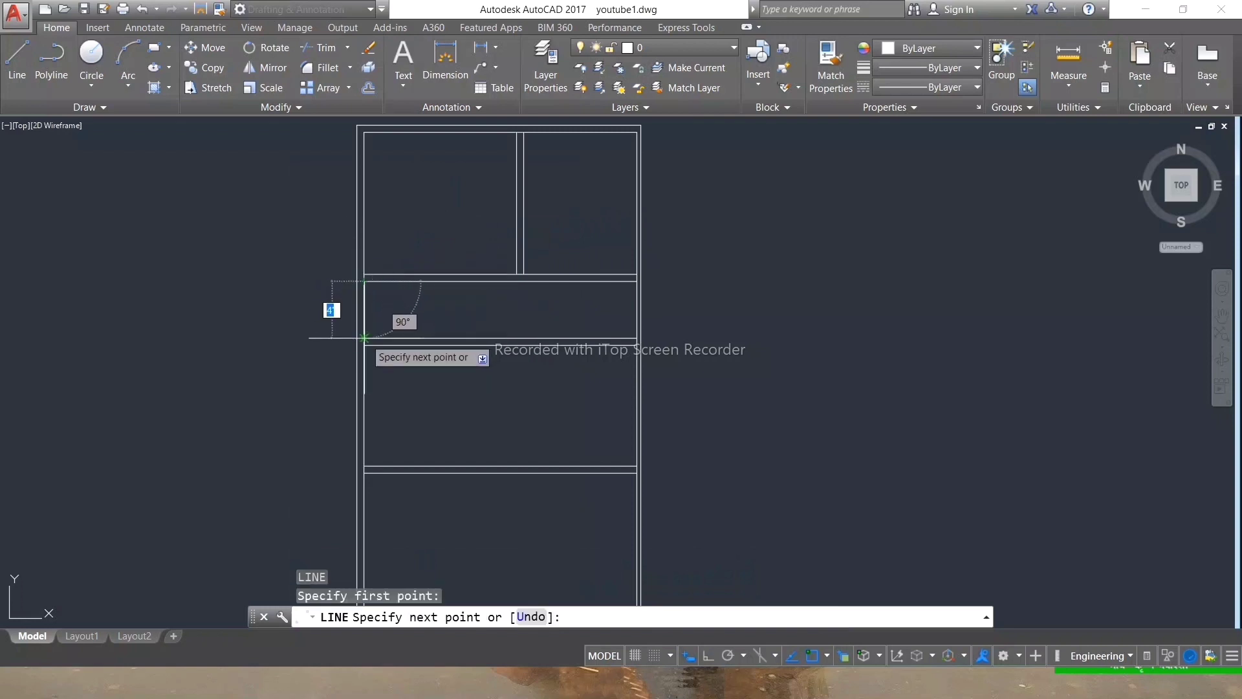
left_click(365, 339)
key("Escape")
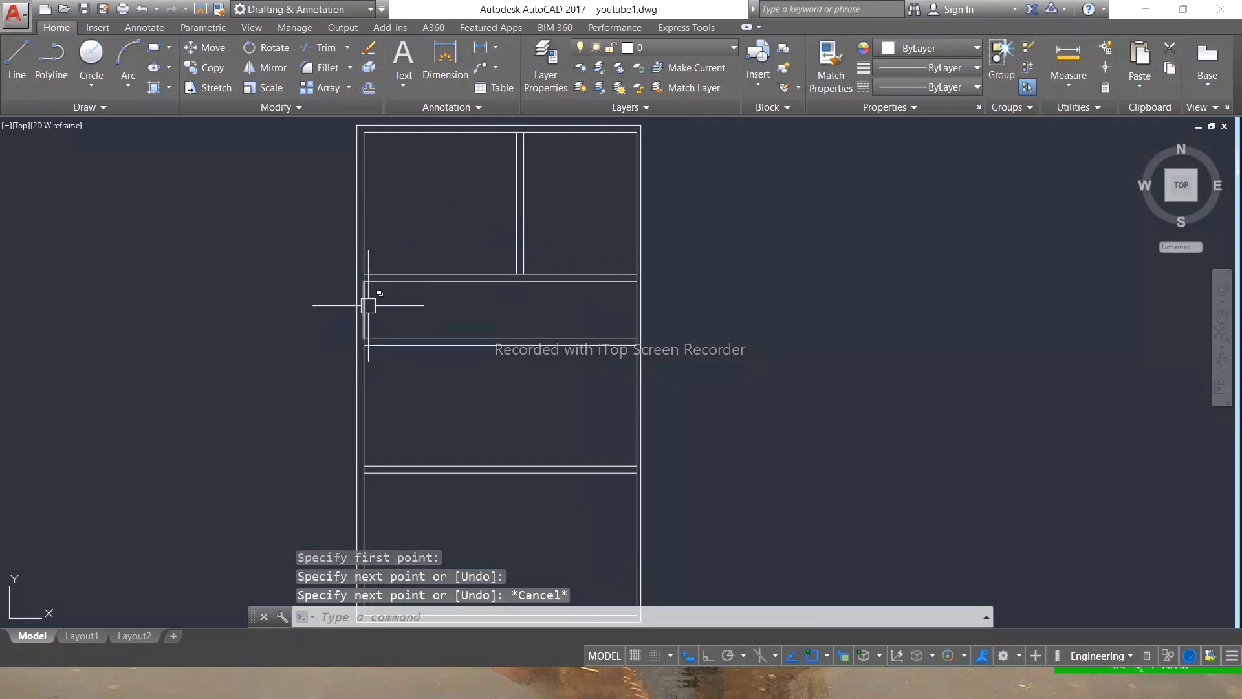
left_click(374, 313)
left_click(426, 366)
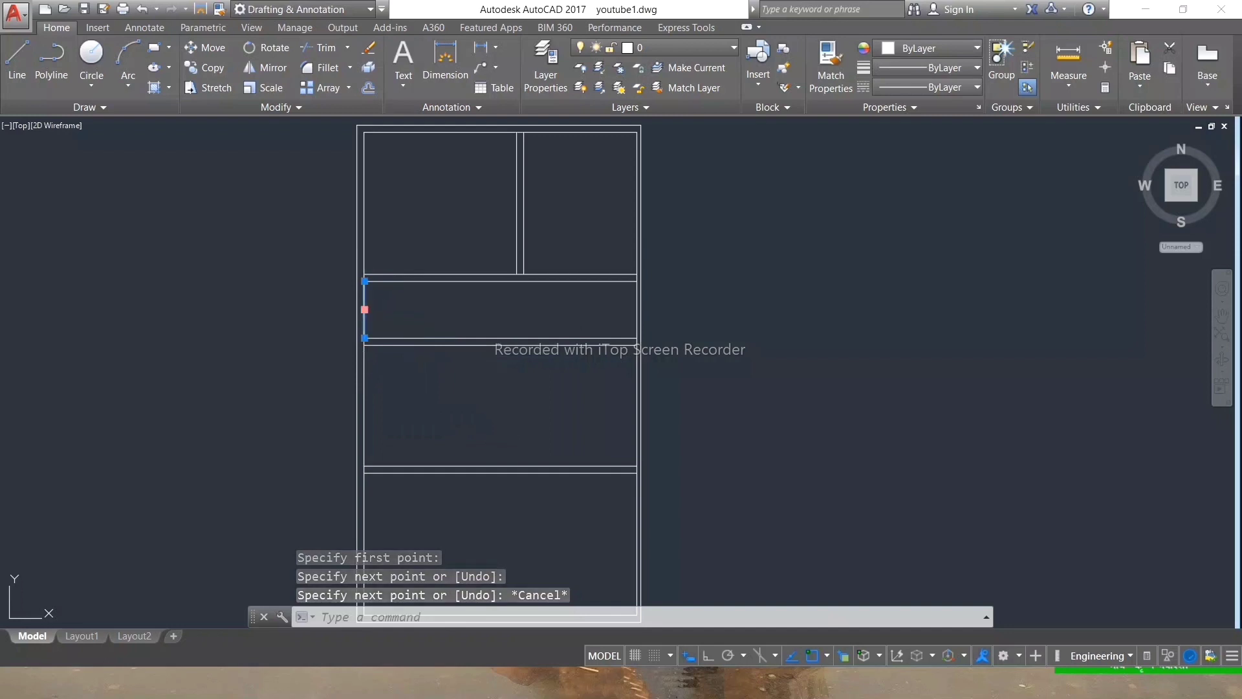
left_click(365, 309)
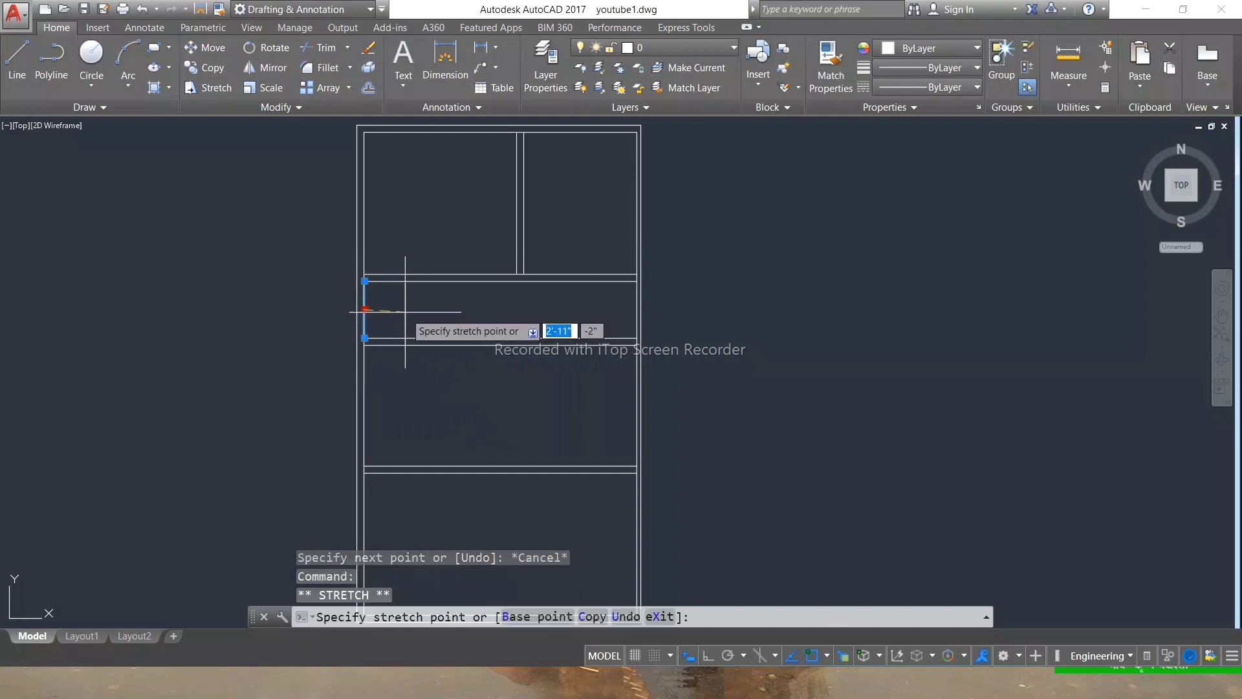
type("7'")
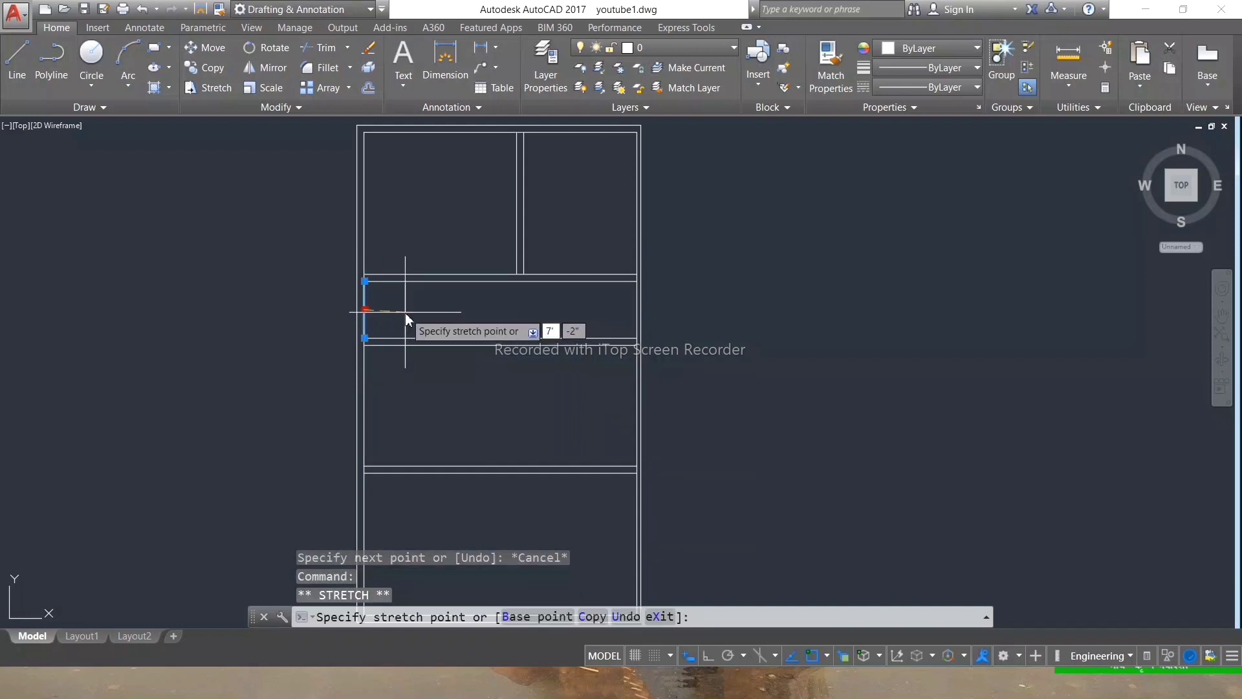
key("Return")
key("Escape")
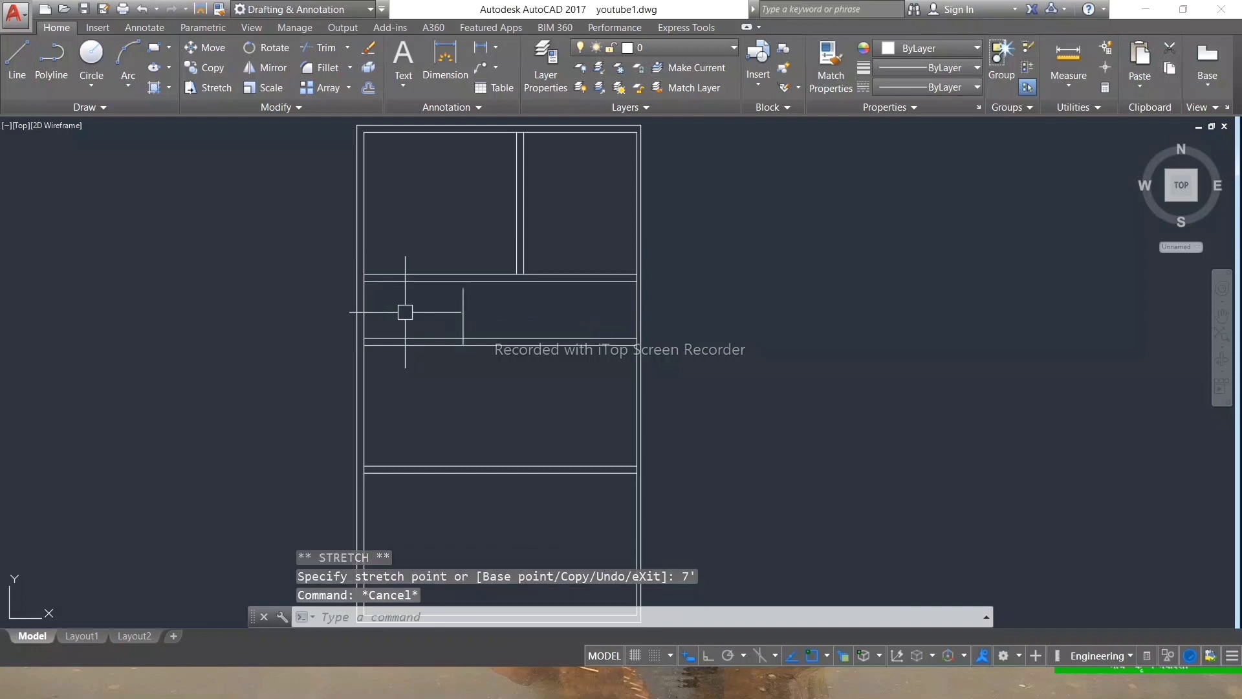
type("c")
Offset the moved line 6 inches right to complete the wall.
key("Return")
key("Return")
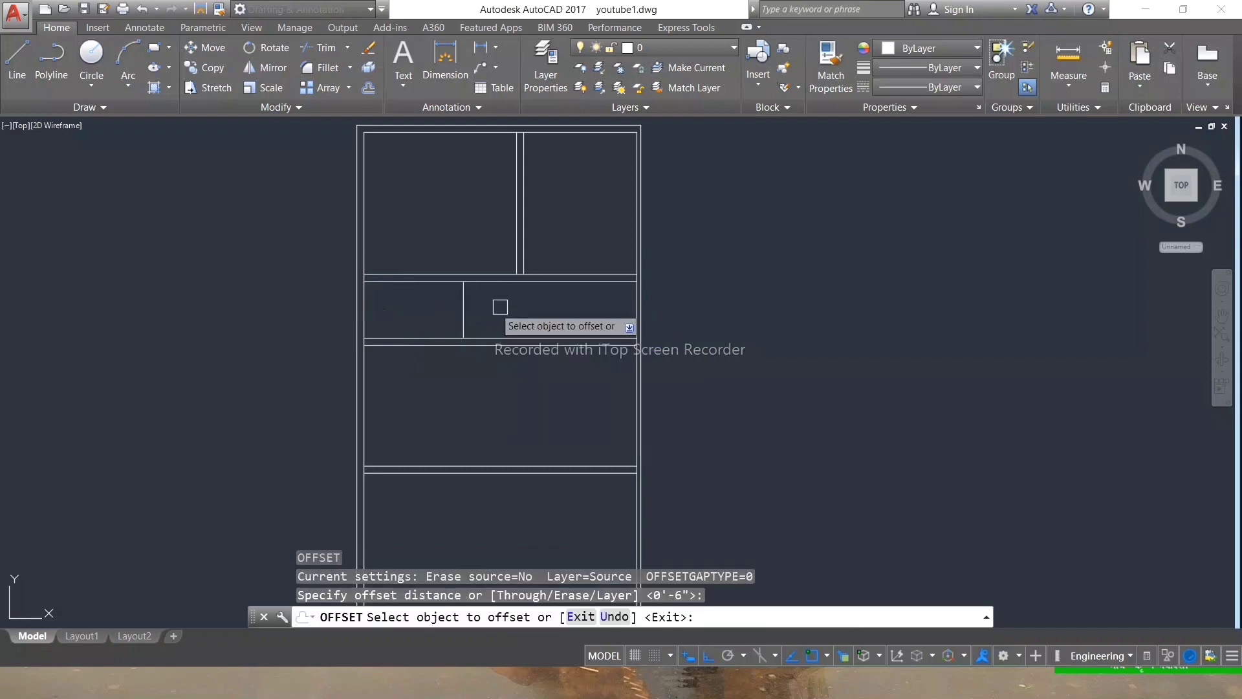
left_click(464, 311)
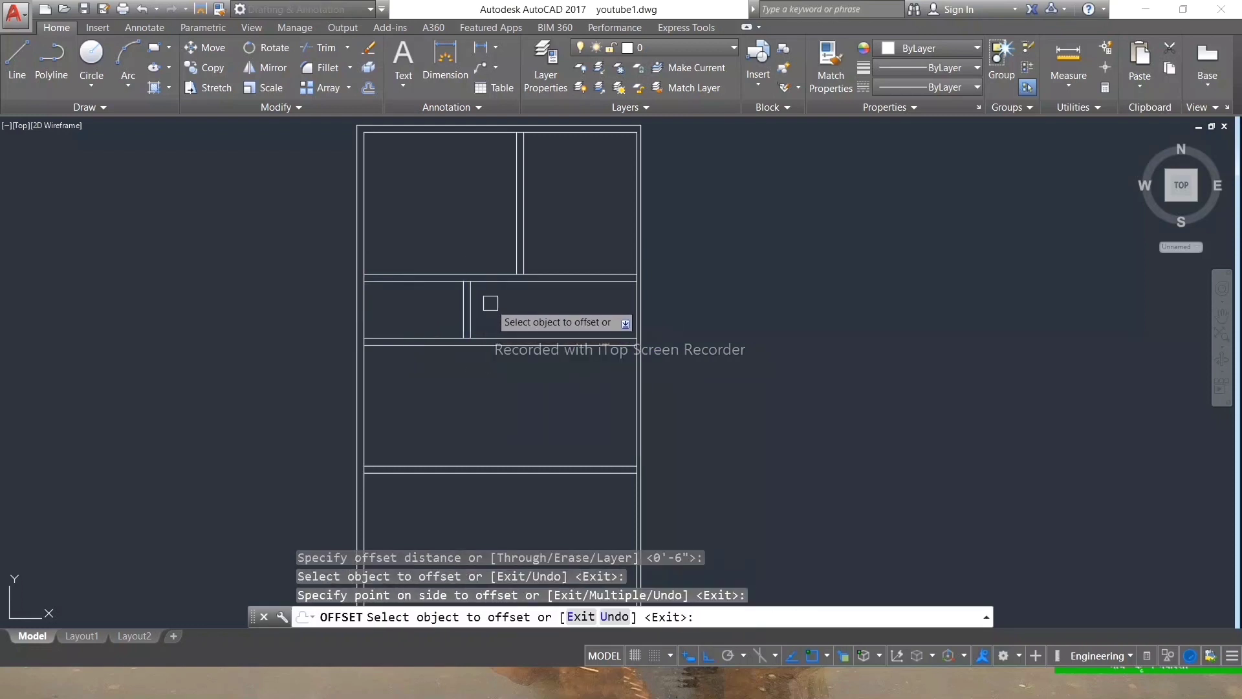
key("Escape")
key("Escape")
type("l")
key("Return")
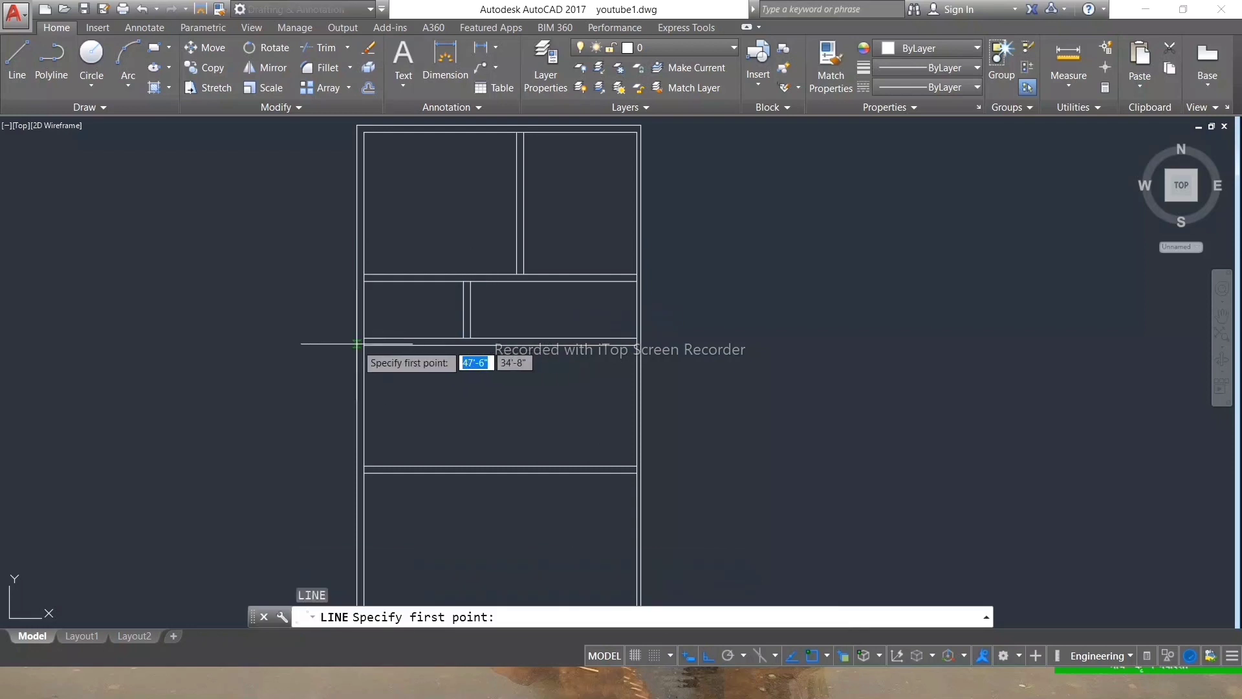
Draw a short vertical line in the lower room and move it 11.5' right.
left_click(368, 344)
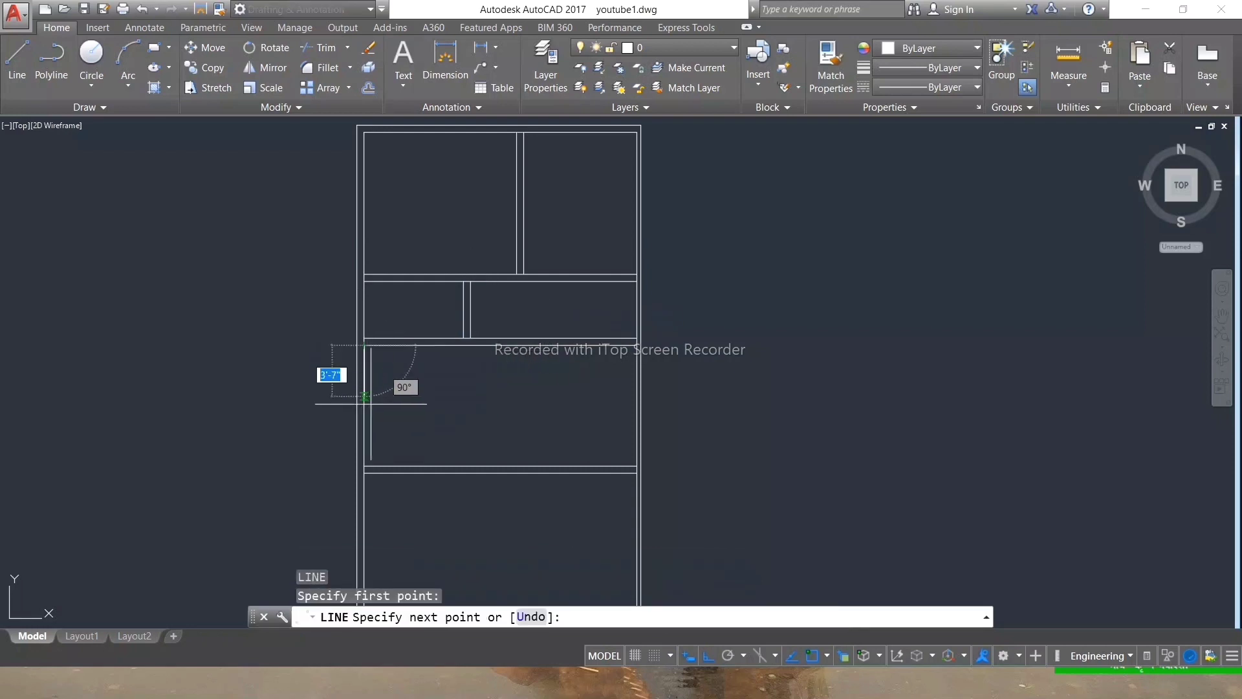
left_click(363, 465)
key("Escape")
left_click(362, 430)
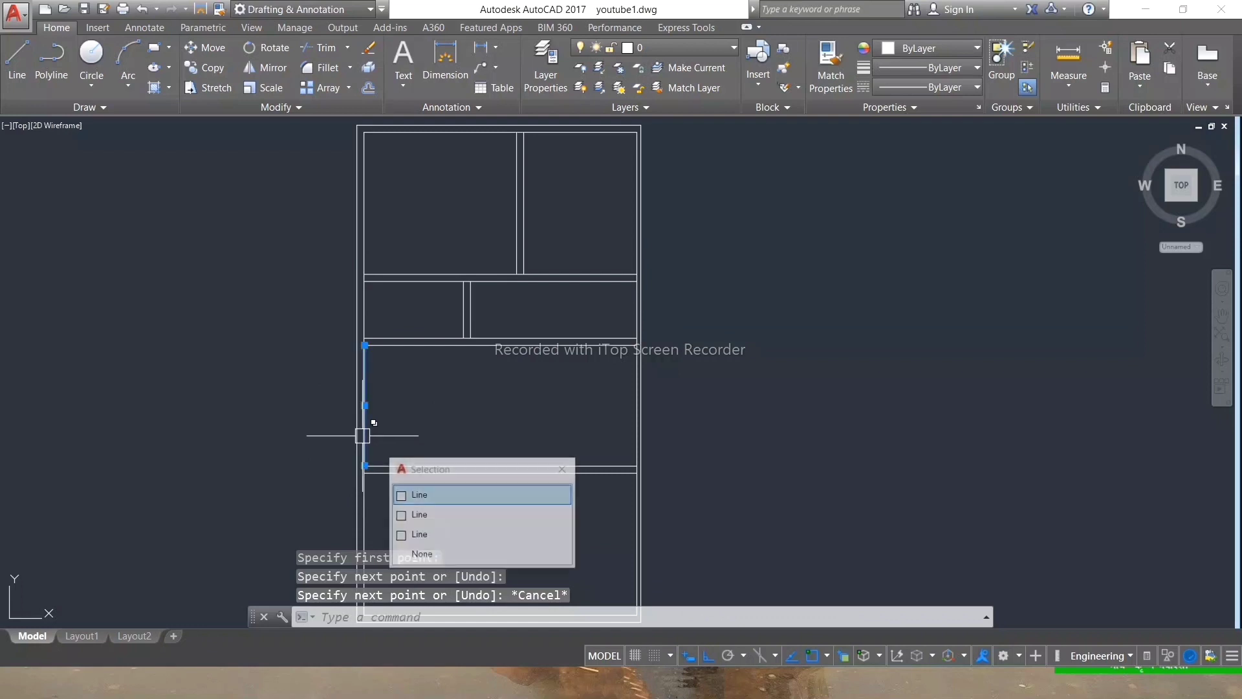
left_click(365, 405)
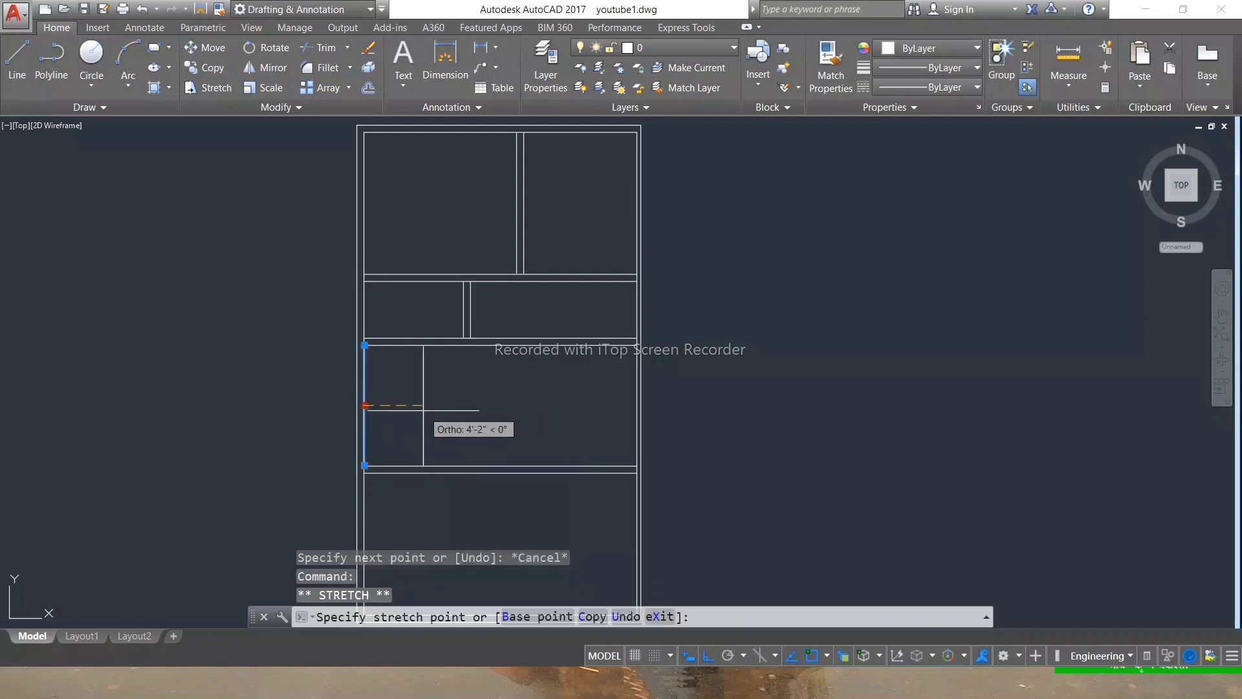
type("11.5")
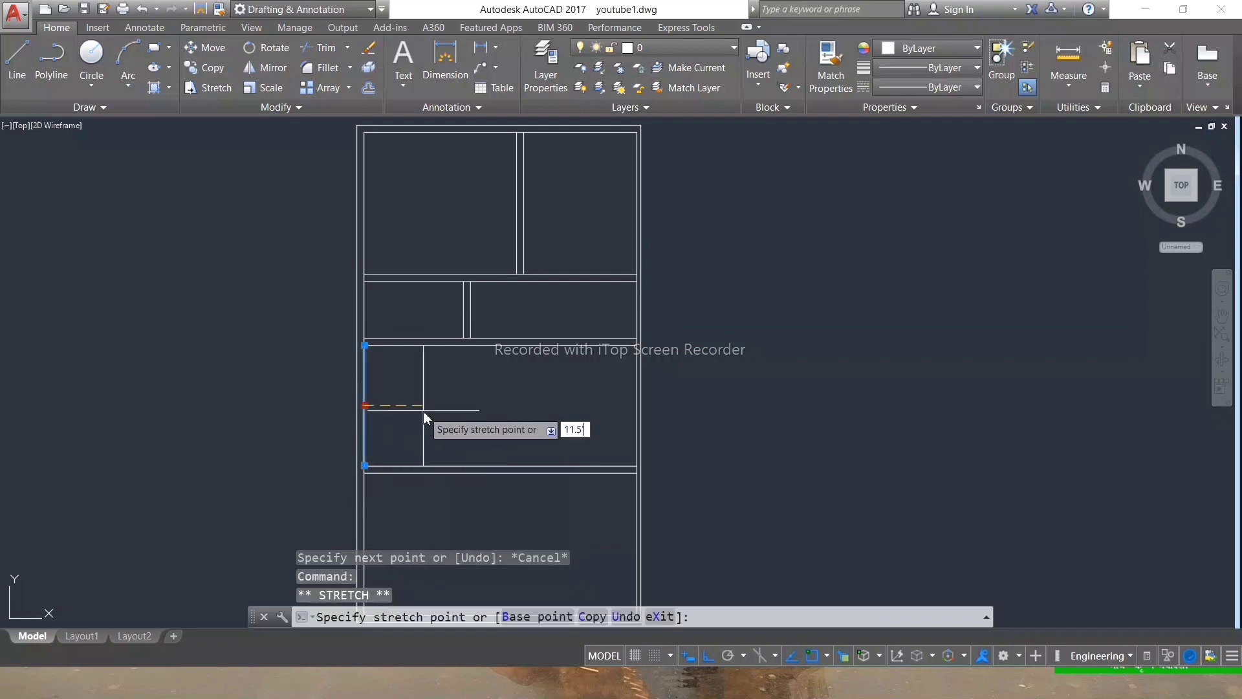
key("Return")
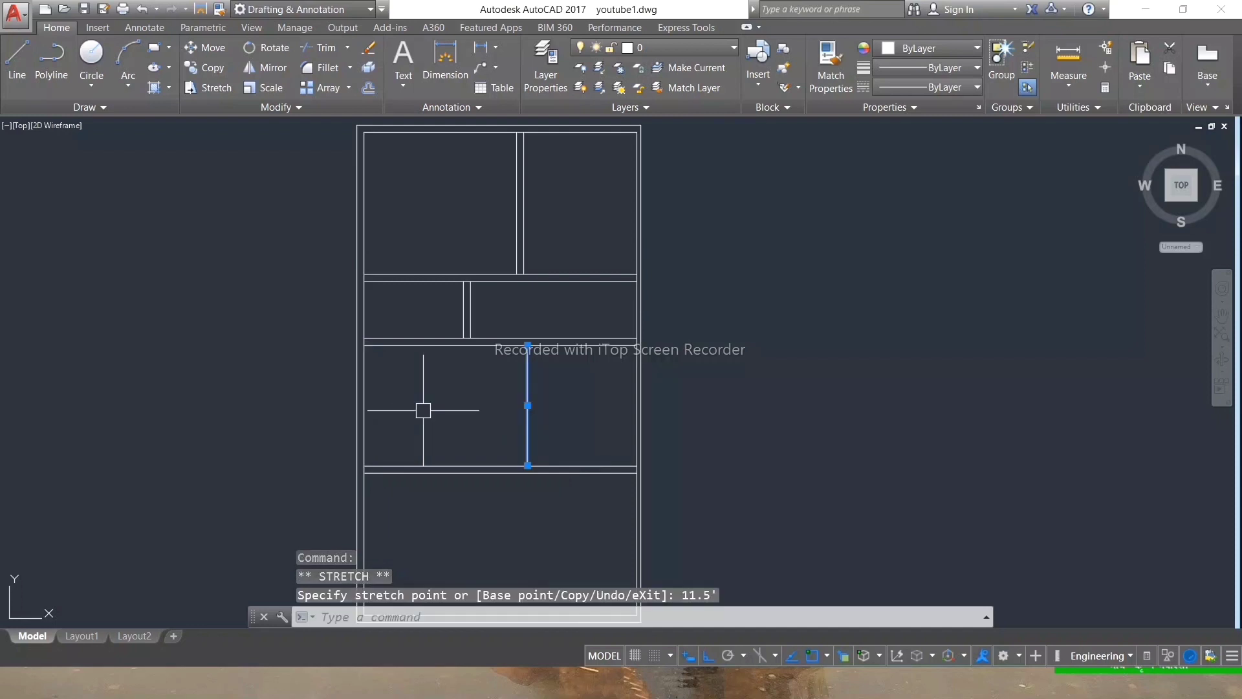
key("Escape")
Offset the moved line 6 inches to the right to form the wall.
key("Return")
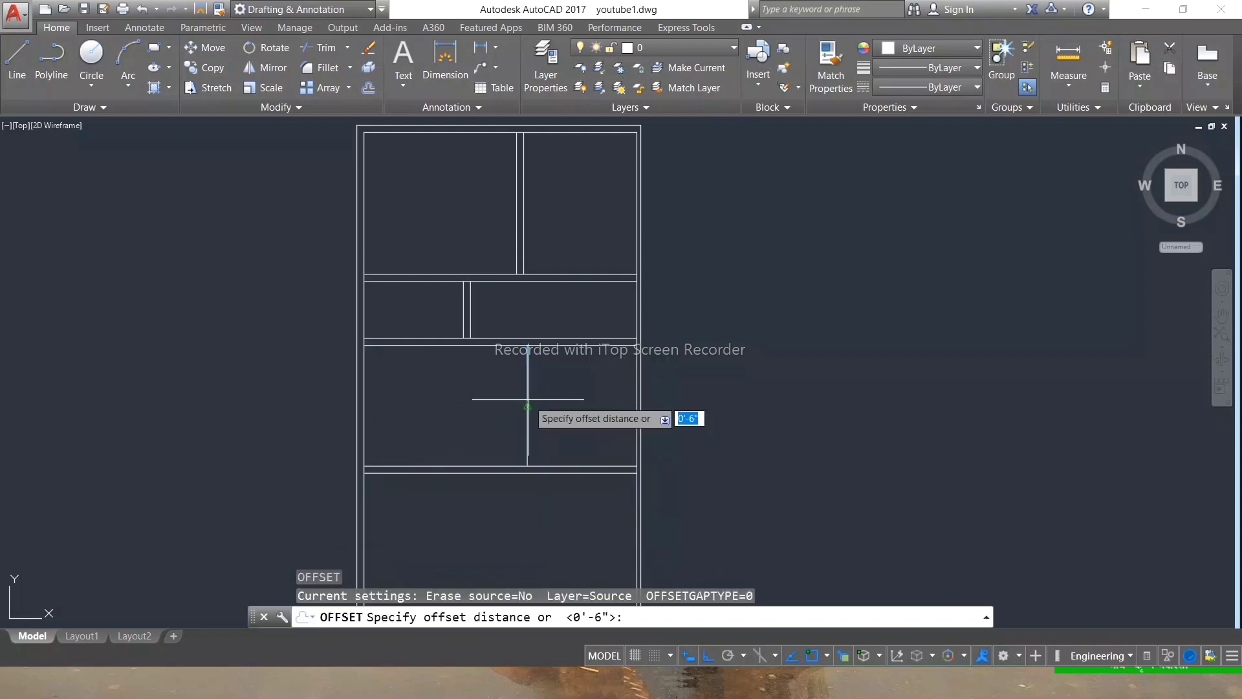
key("Return")
left_click(548, 409)
key("Escape")
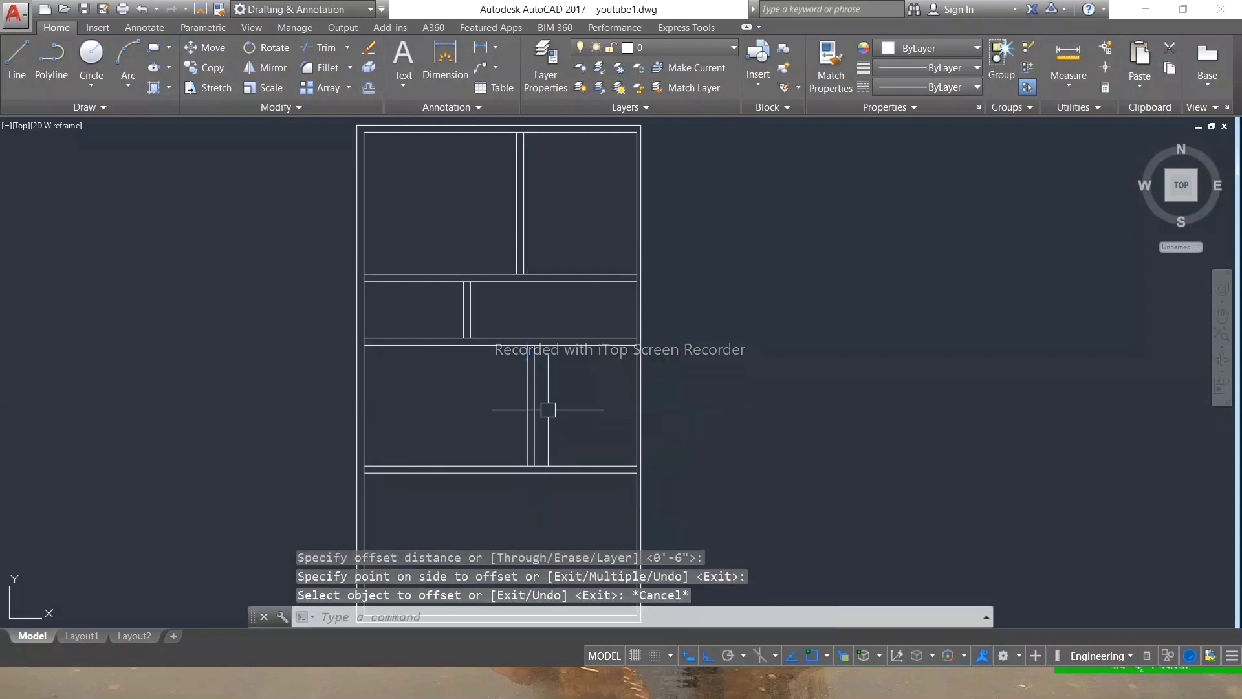
key("Escape")
key("Escape")
key("Escape")
Stretch the upper room's vertical line down onto the lower wall line; abandon a second attempt.
scroll(537, 249, "down", 2)
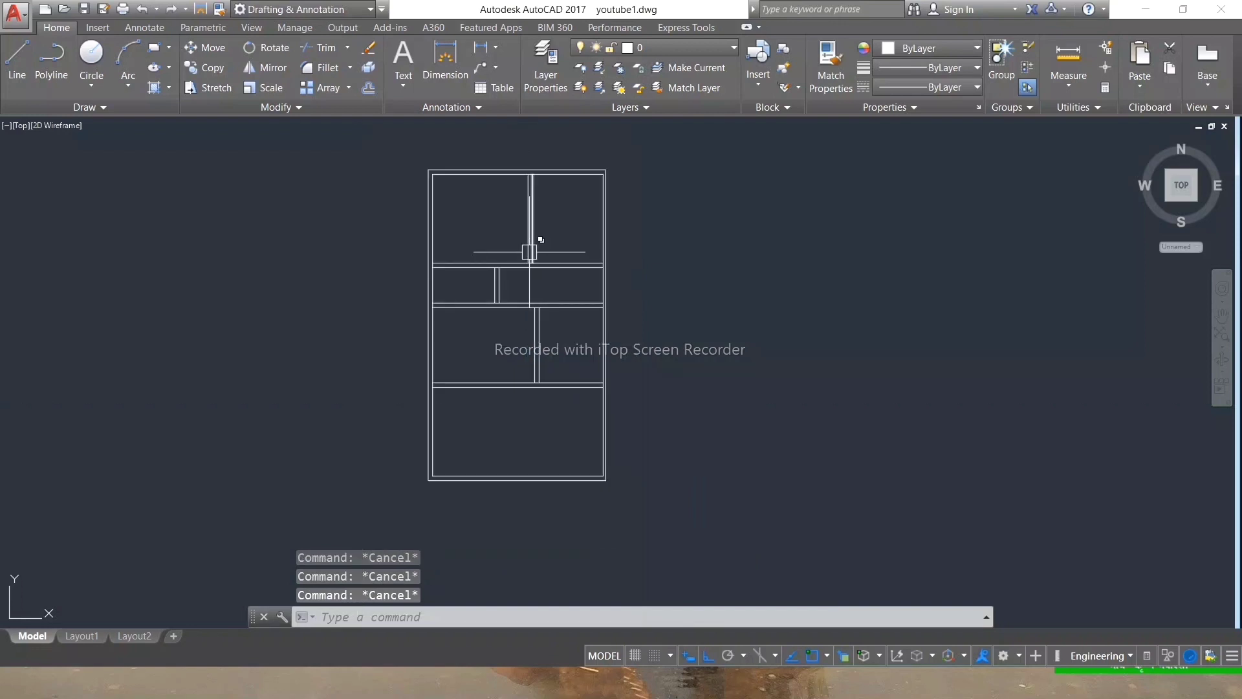
scroll(527, 246, "up", 10)
left_click(511, 304)
left_click(507, 359)
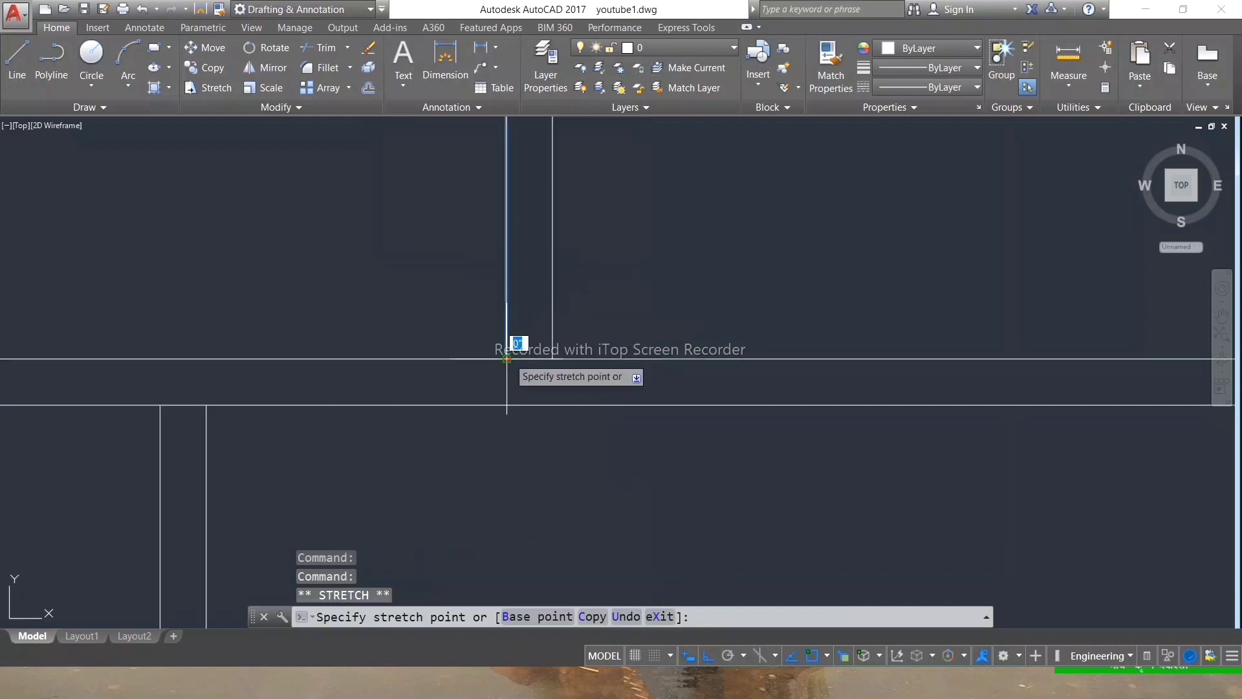
left_click(508, 404)
key("Escape")
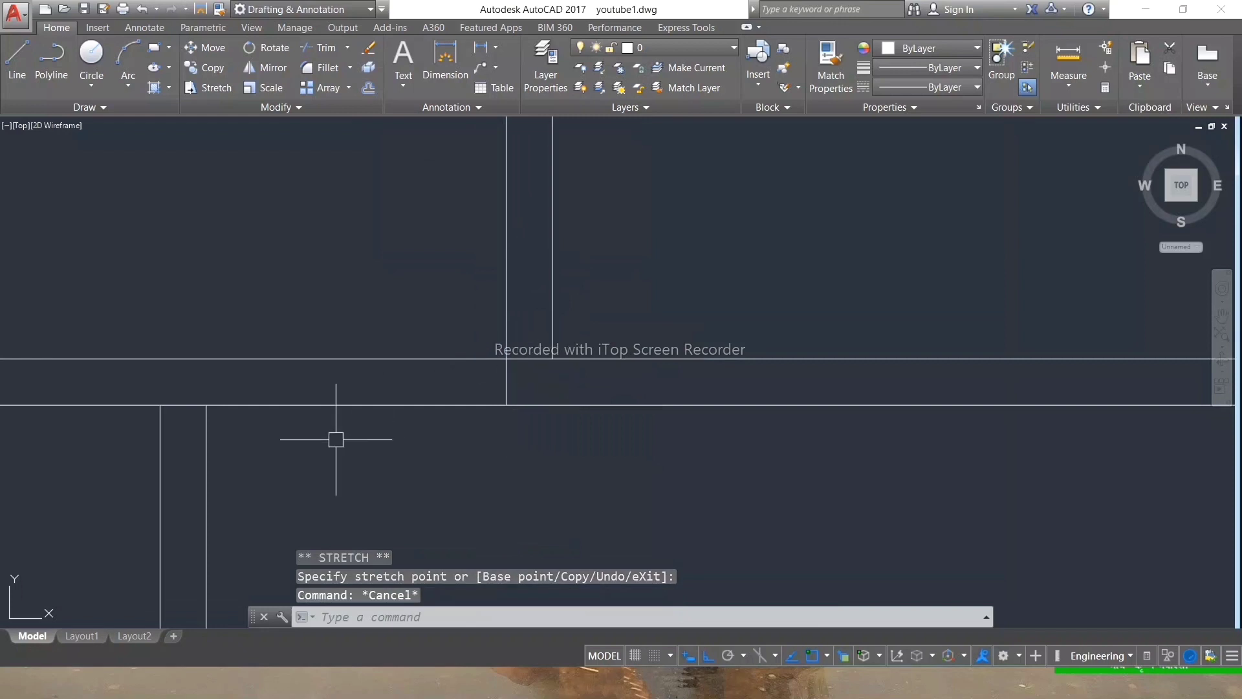
left_click(205, 430)
left_click(207, 405)
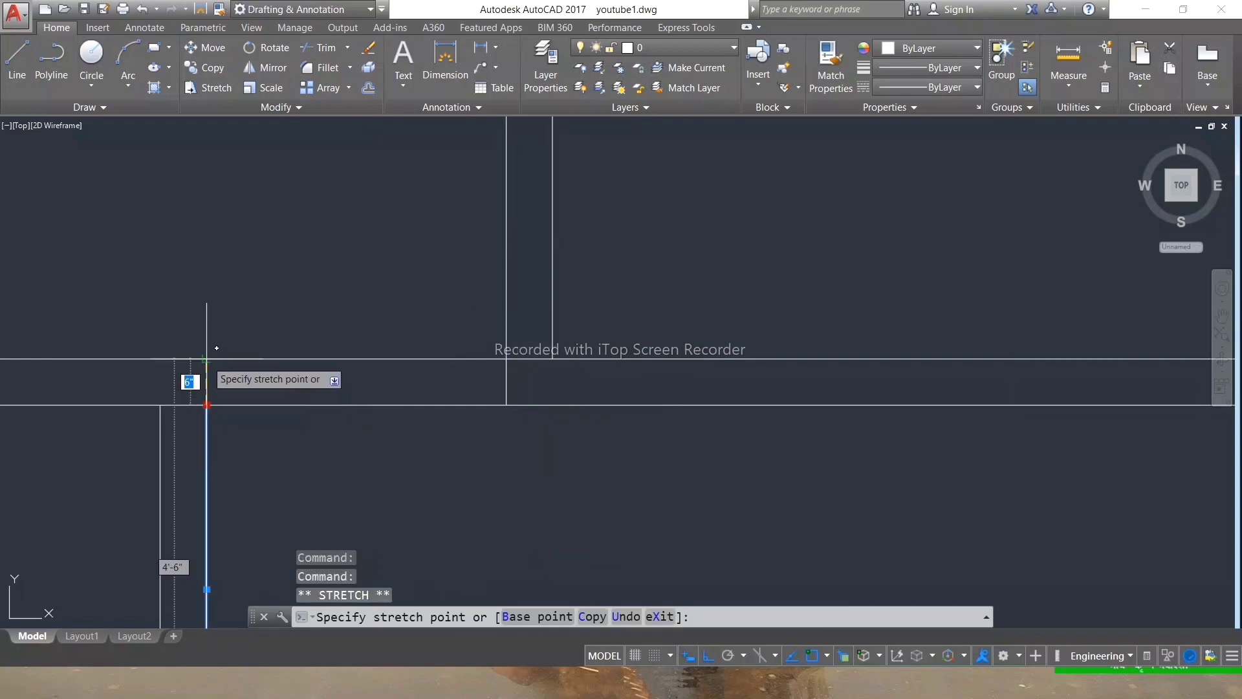
key("Escape")
Stretch another vertical wall line's end onto the adjoining horizontal wall line.
scroll(338, 298, "up", 2)
scroll(419, 417, "up", 2)
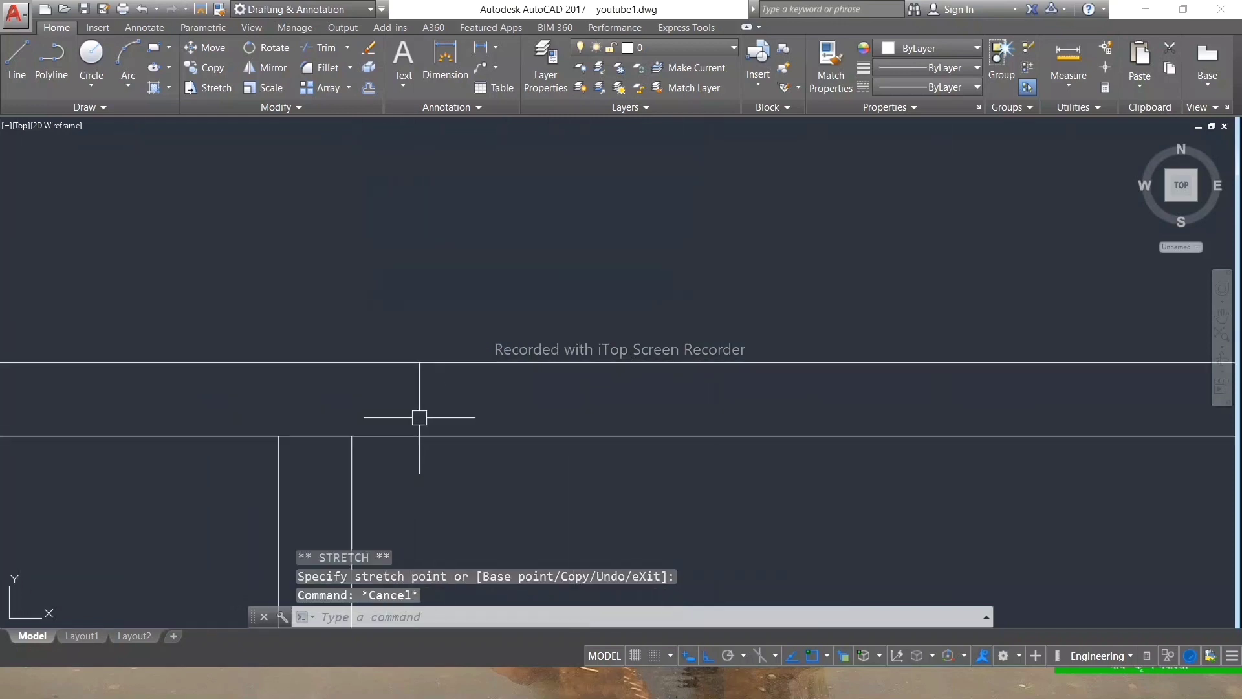
left_click(352, 446)
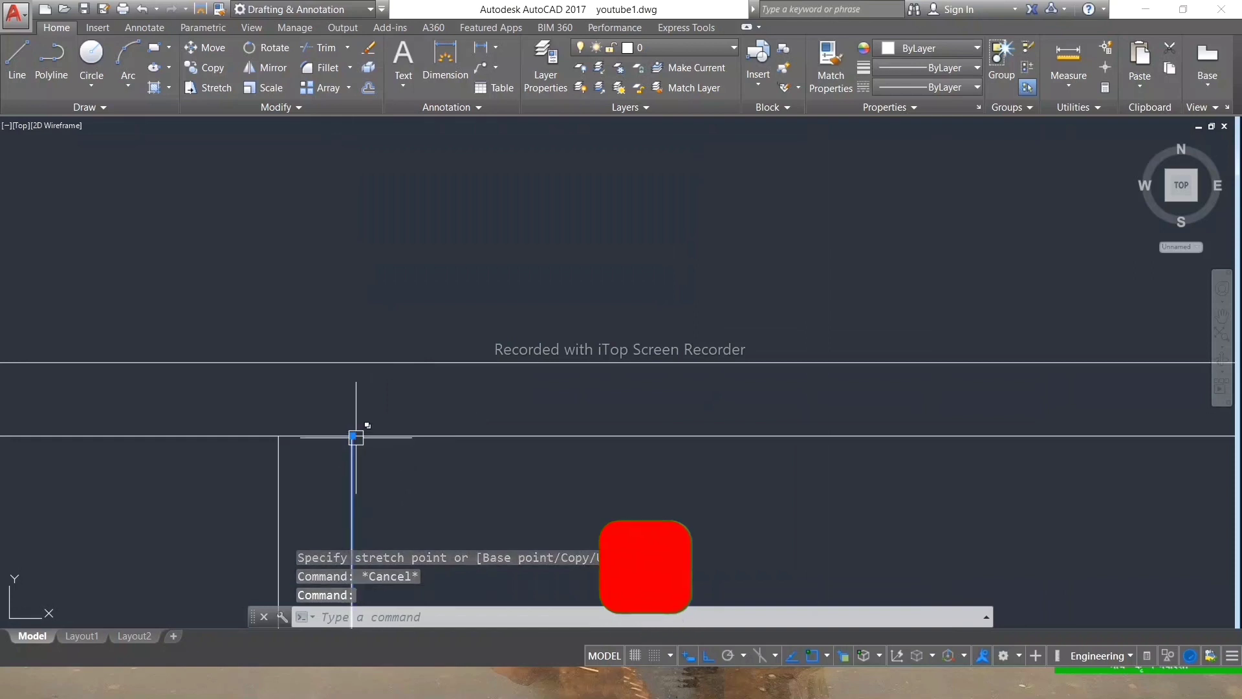
key("Escape")
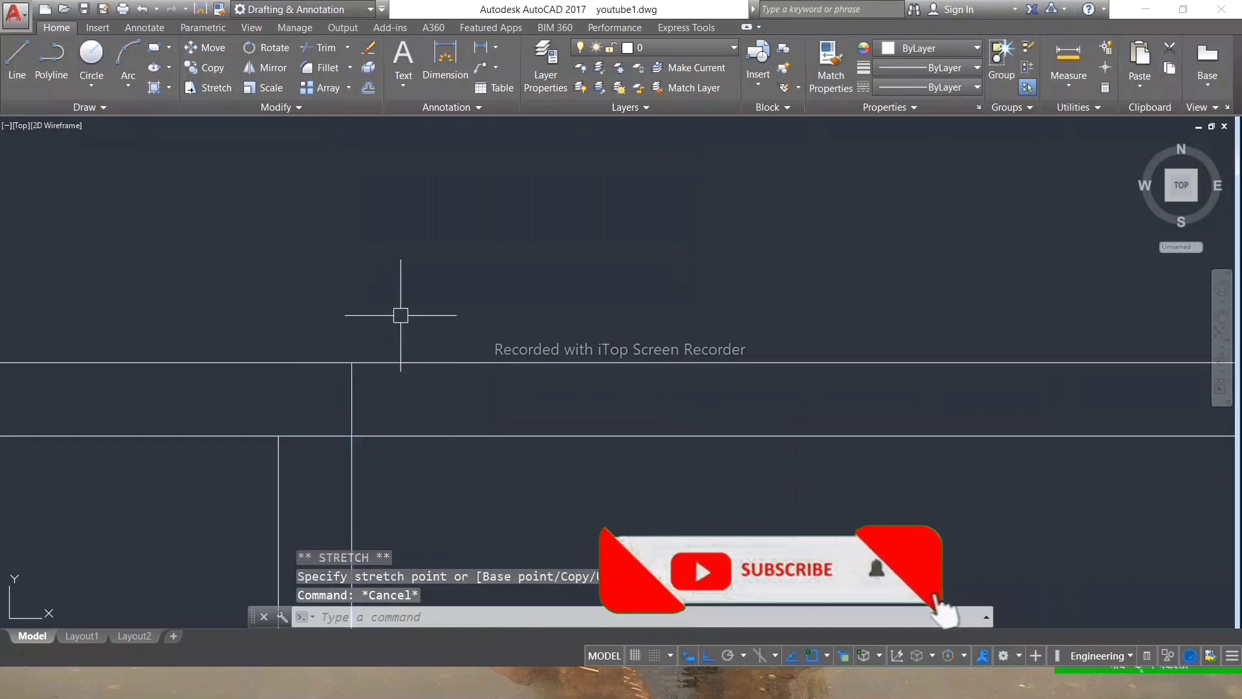
scroll(388, 541, "down", 3)
scroll(420, 453, "down", 2)
scroll(420, 454, "up", 4)
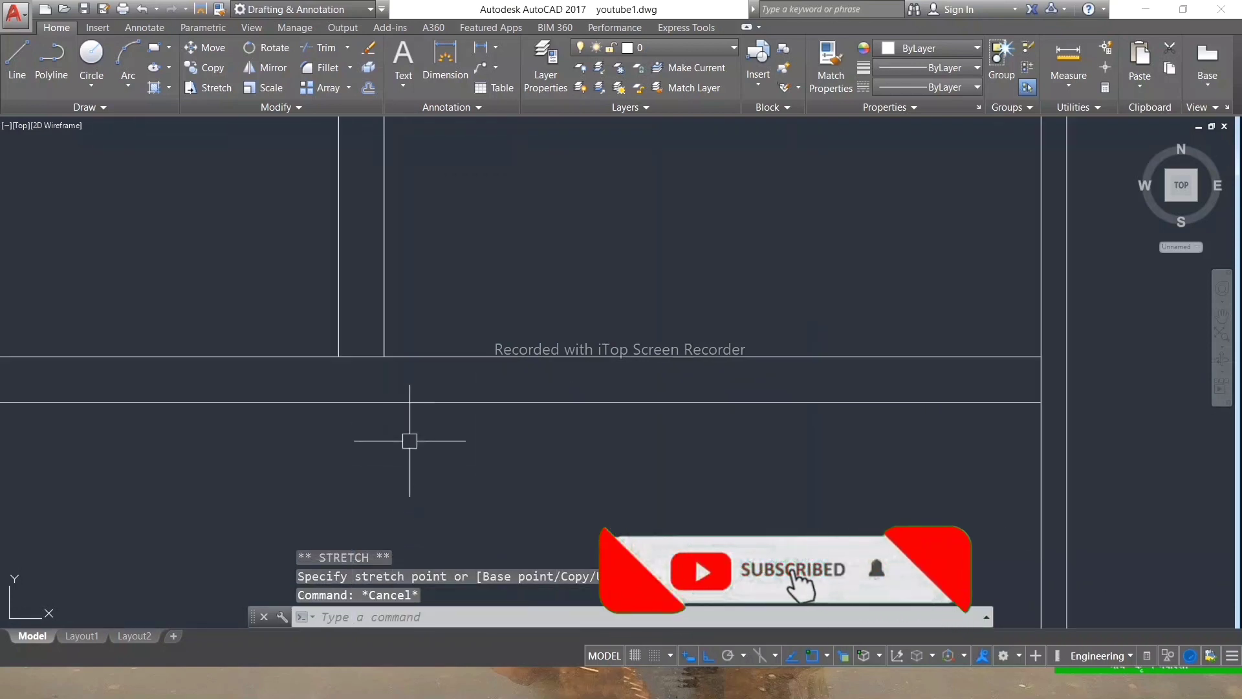
left_click(384, 340)
left_click(384, 396)
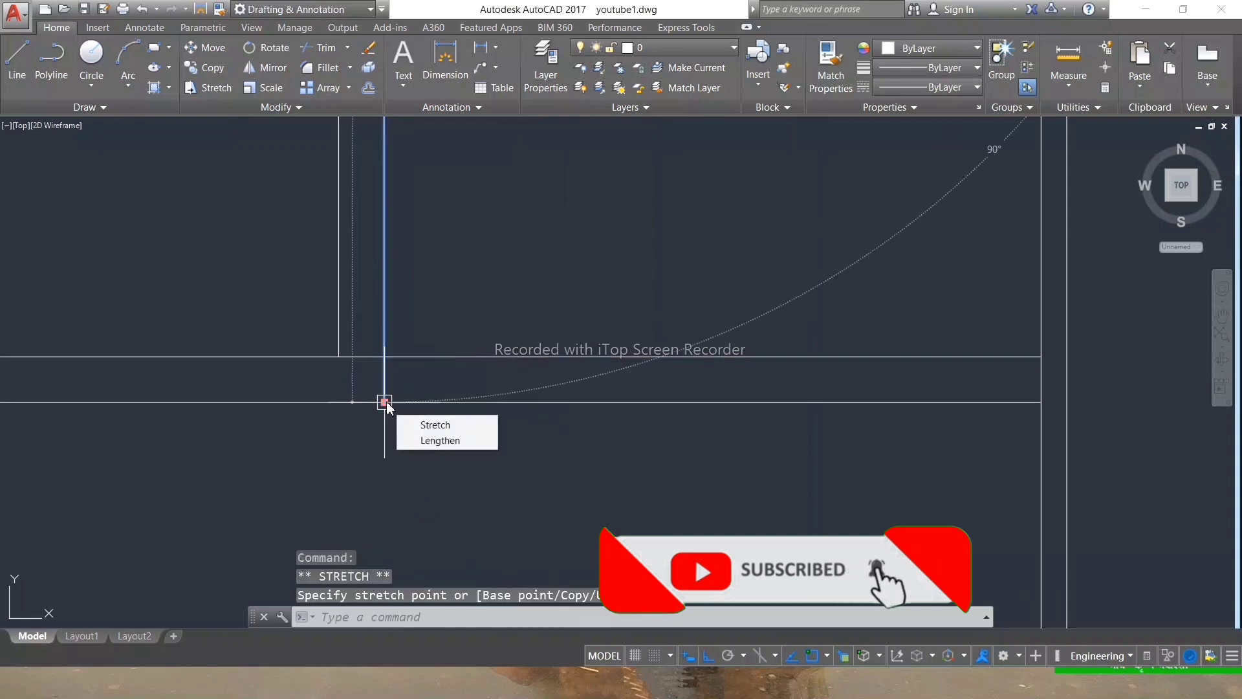
scroll(416, 469, "down", 3)
key("Escape")
scroll(424, 327, "down", 4)
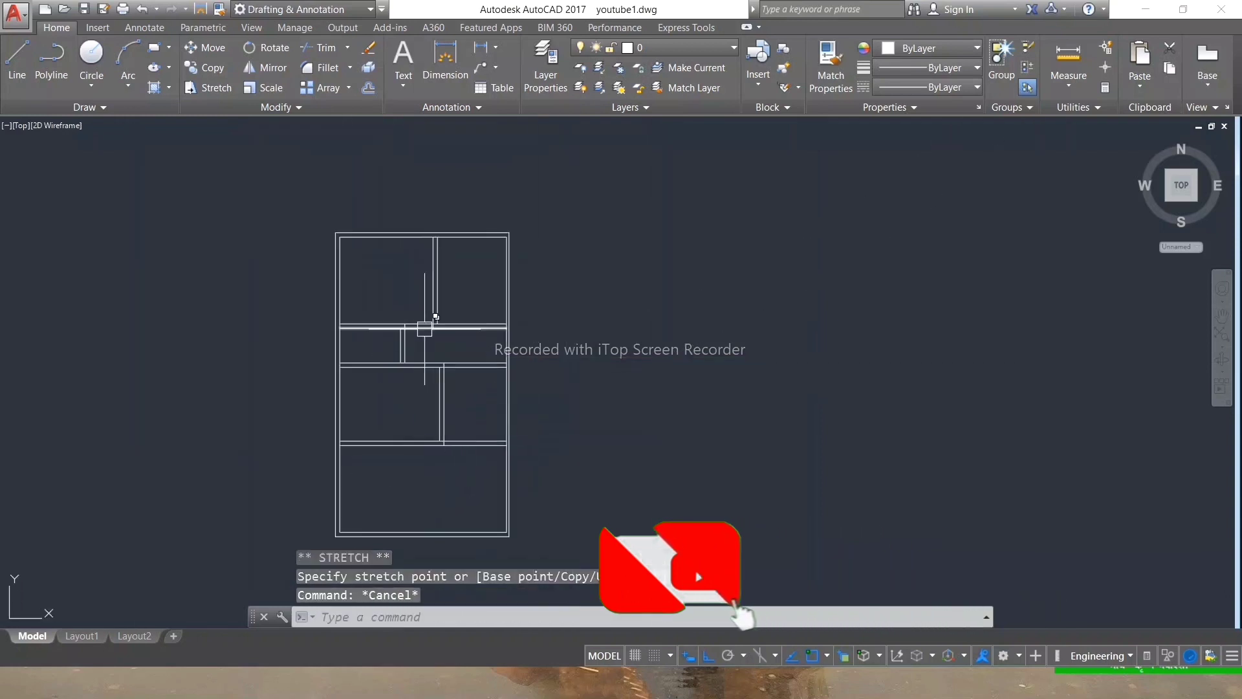
scroll(504, 294, "up", 4)
scroll(505, 354, "down", 4)
scroll(507, 346, "up", 6)
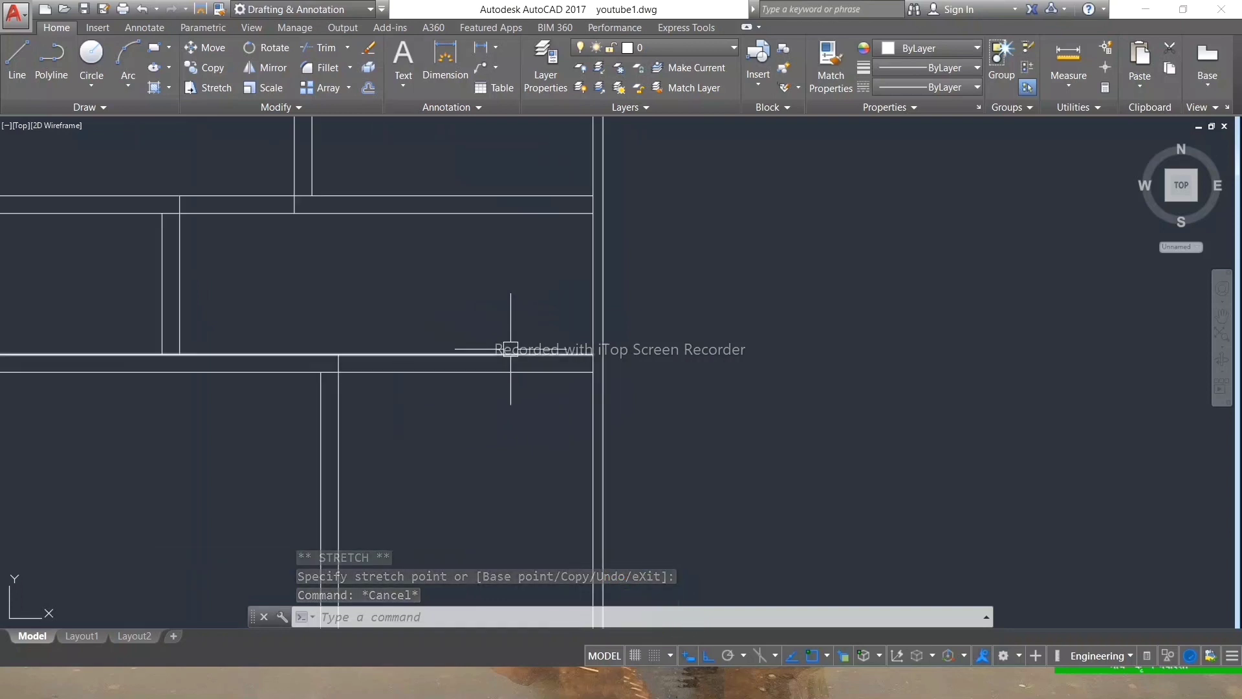
Inspect the middle wall junctions with TRIM active, then cancel it in favour of LINE.
type("TR")
key("Return")
key("Return")
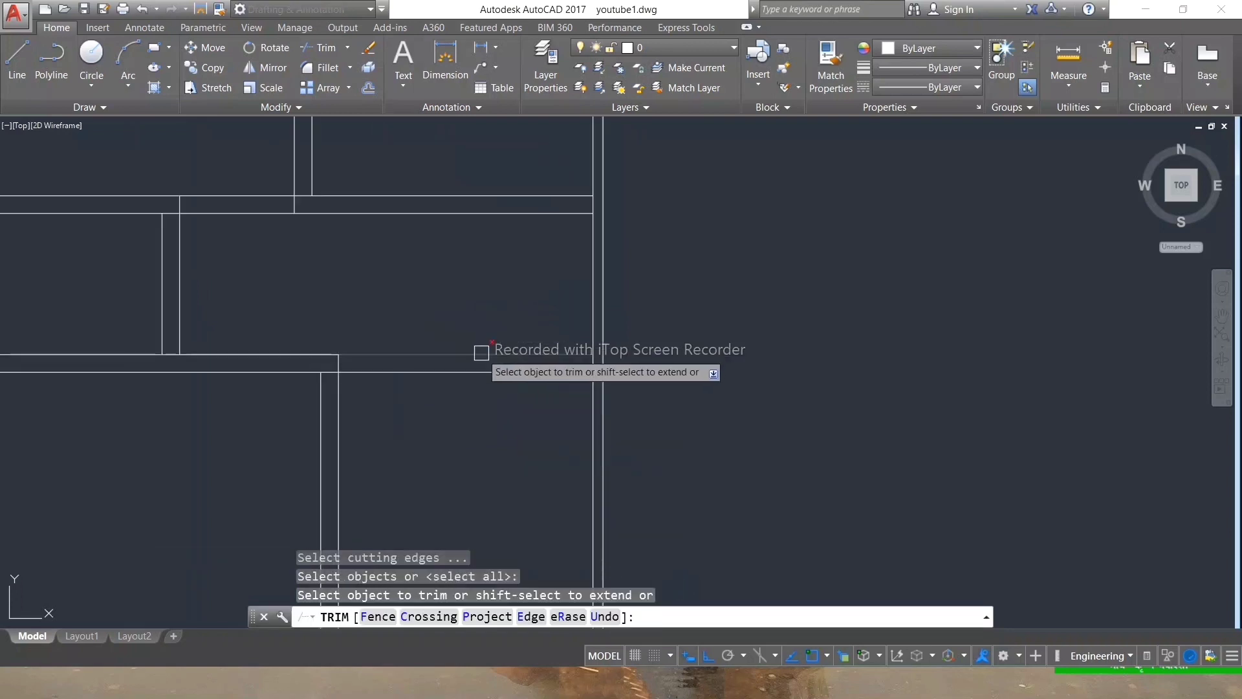
scroll(317, 374, "up", 4)
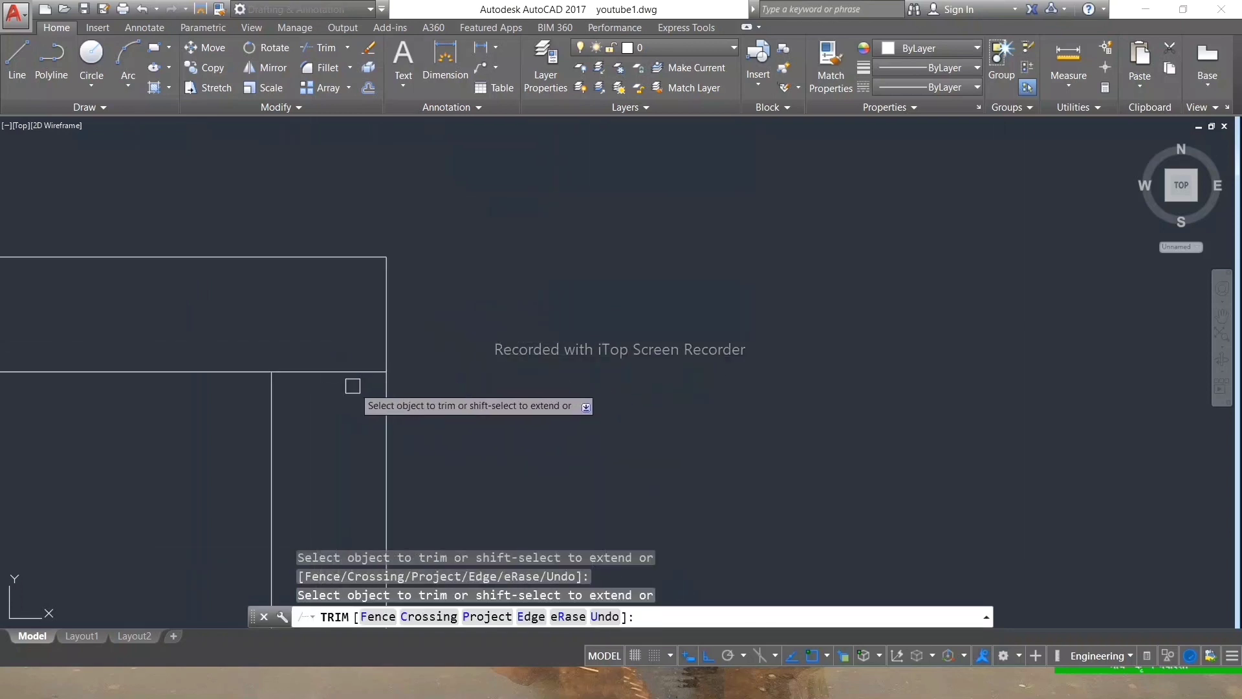
scroll(366, 382, "down", 4)
scroll(388, 255, "down", 3)
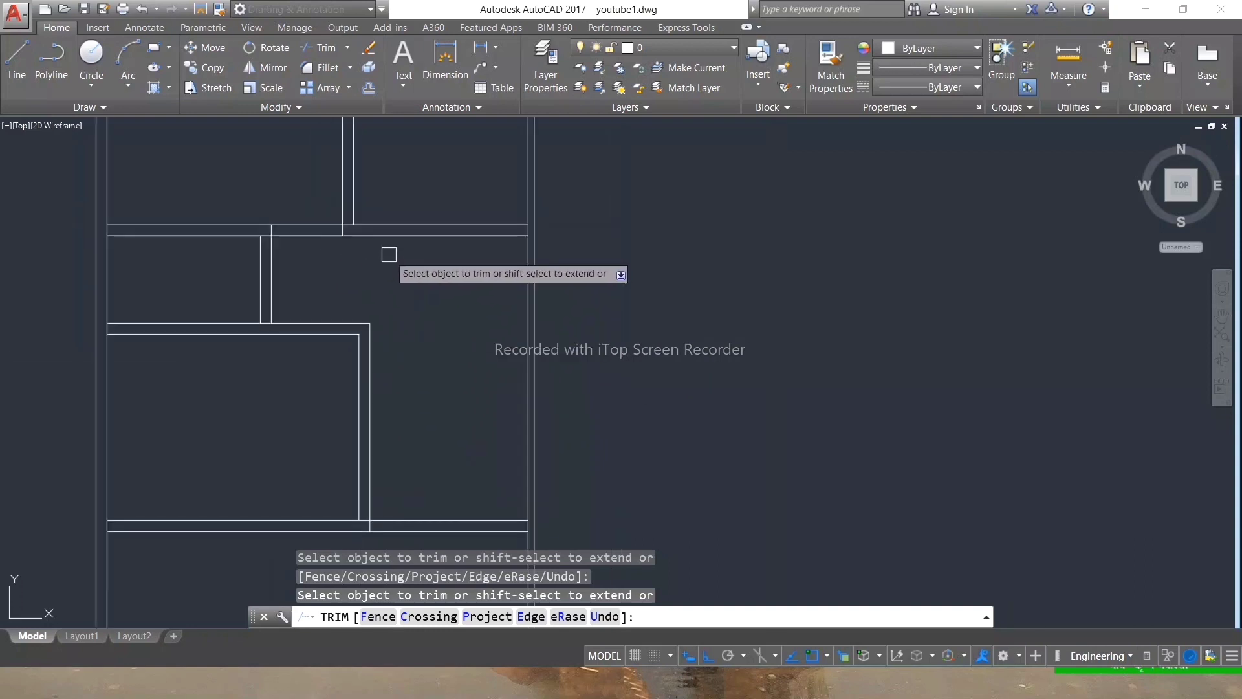
scroll(391, 202, "down", 4)
scroll(404, 333, "up", 5)
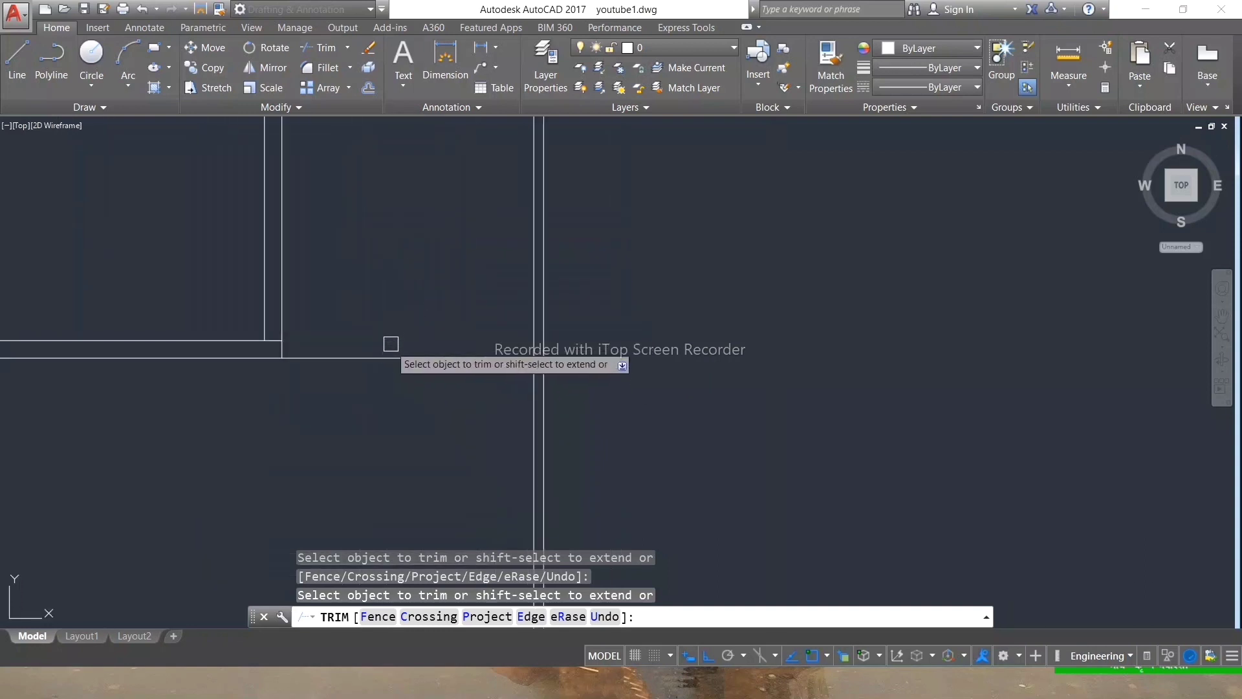
scroll(279, 343, "up", 2)
scroll(388, 352, "down", 3)
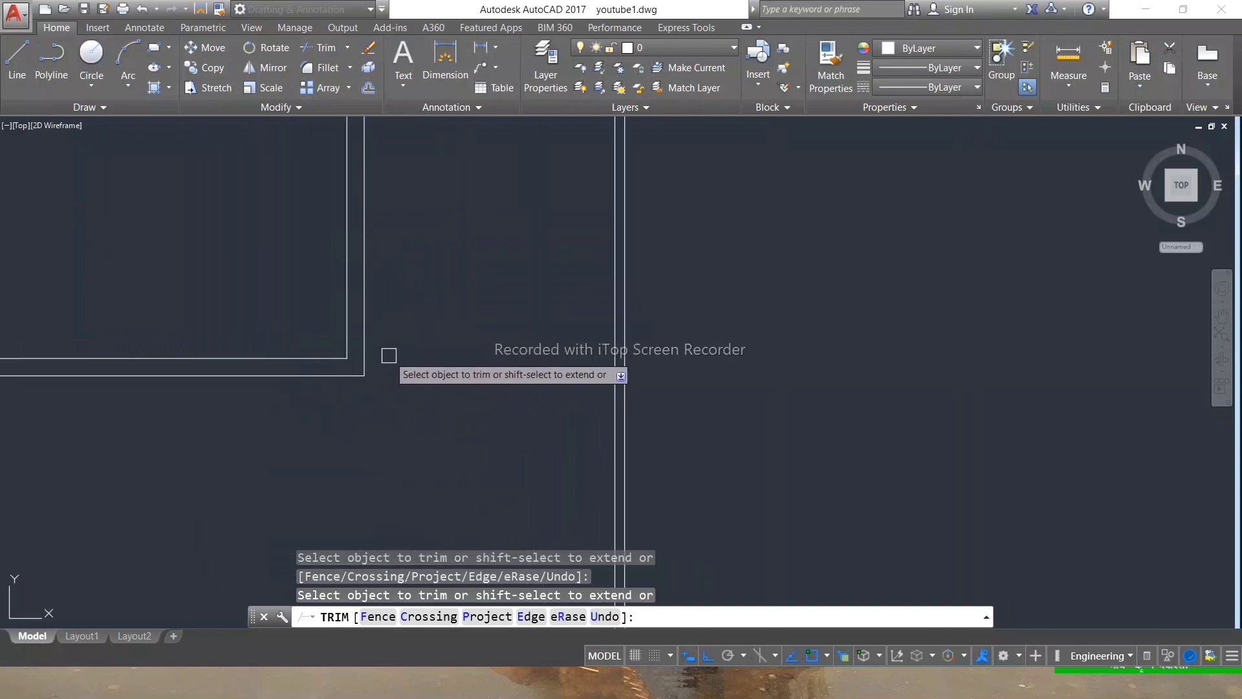
scroll(410, 304, "down", 4)
scroll(401, 292, "up", 4)
scroll(388, 311, "up", 5)
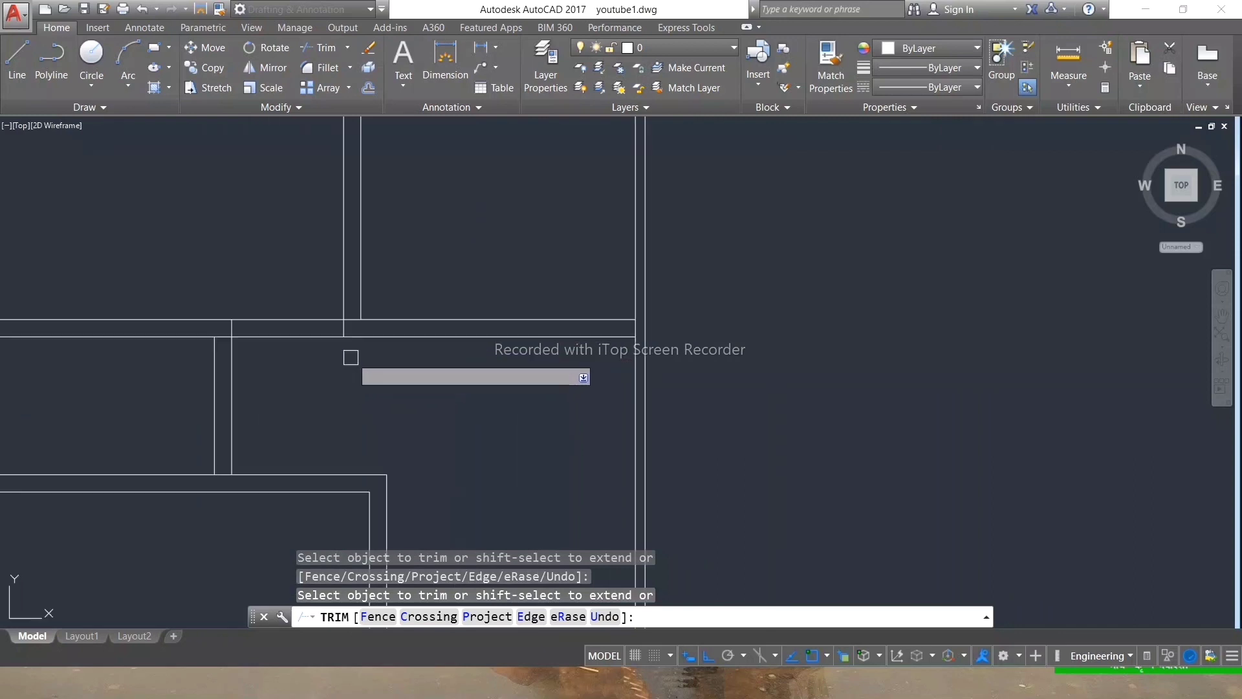
key("Escape")
key("Escape")
key("Escape")
type("l")
key("Return")
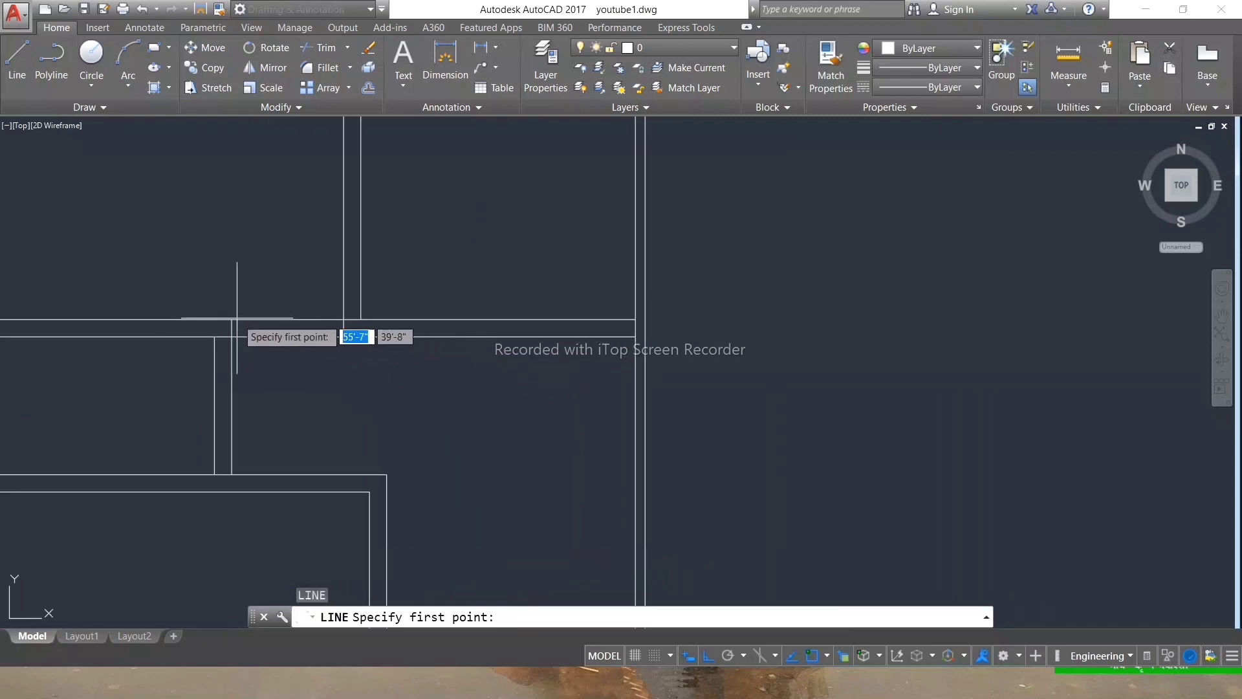
Try a line and an end-grip stretch at the left wall corner, then cancel both.
left_click(231, 337)
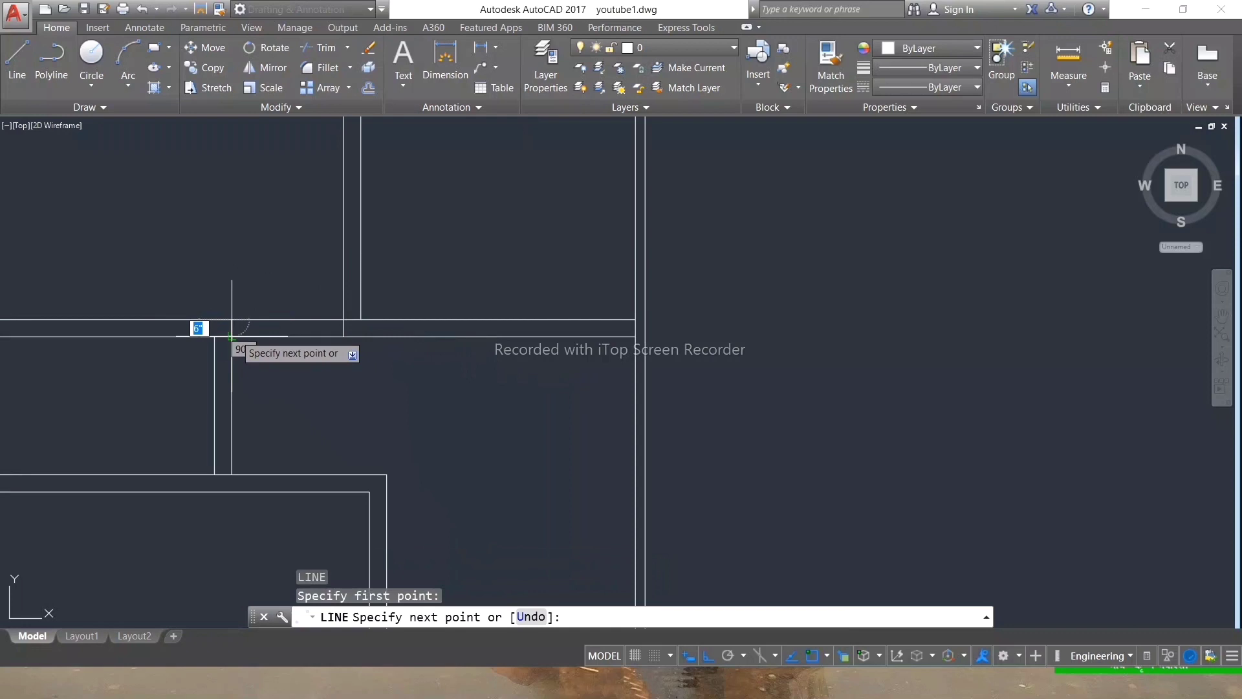
key("Escape")
left_click(237, 332)
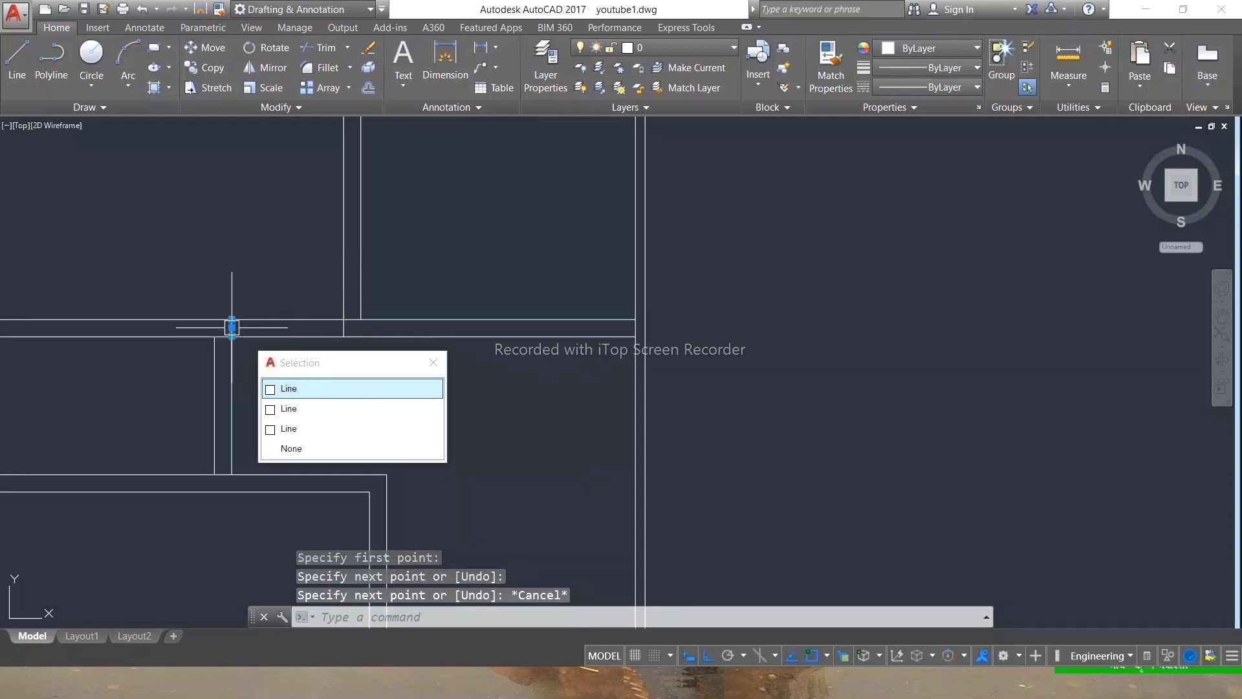
left_click(231, 328)
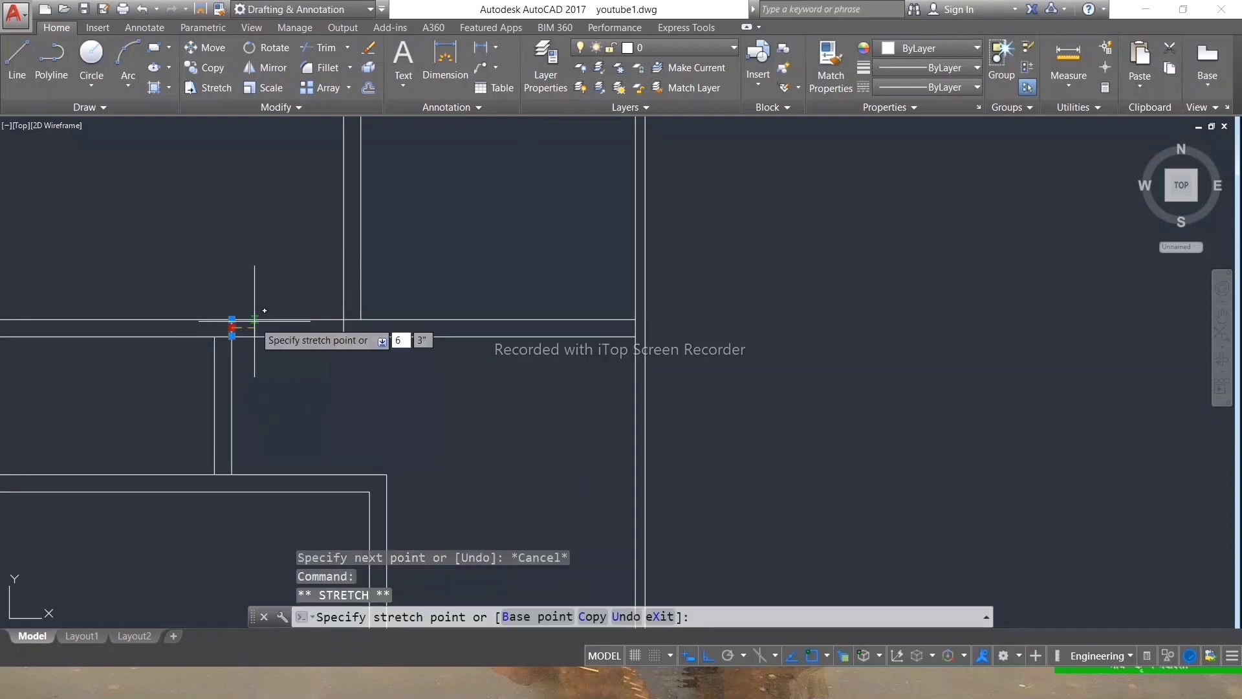
key("Escape")
key("Escape")
key("Escape")
key("Escape")
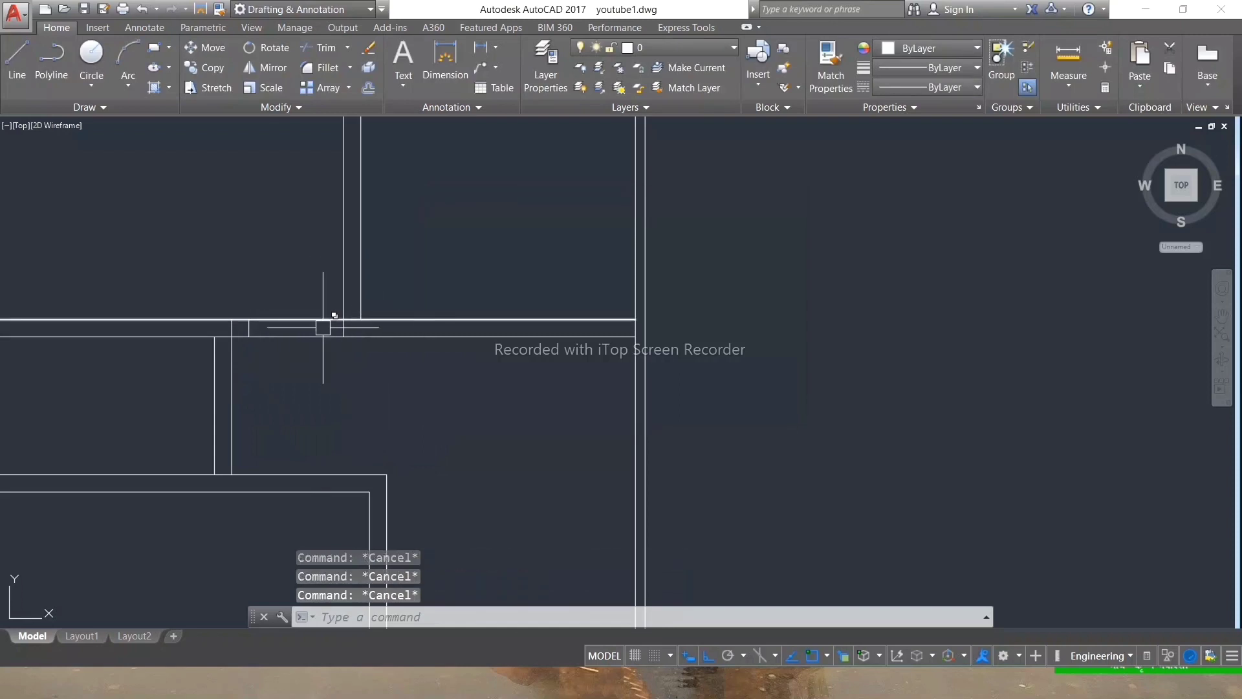
Trim away the wall segments at the left junction.
key("Return")
key("Return")
left_click(289, 319)
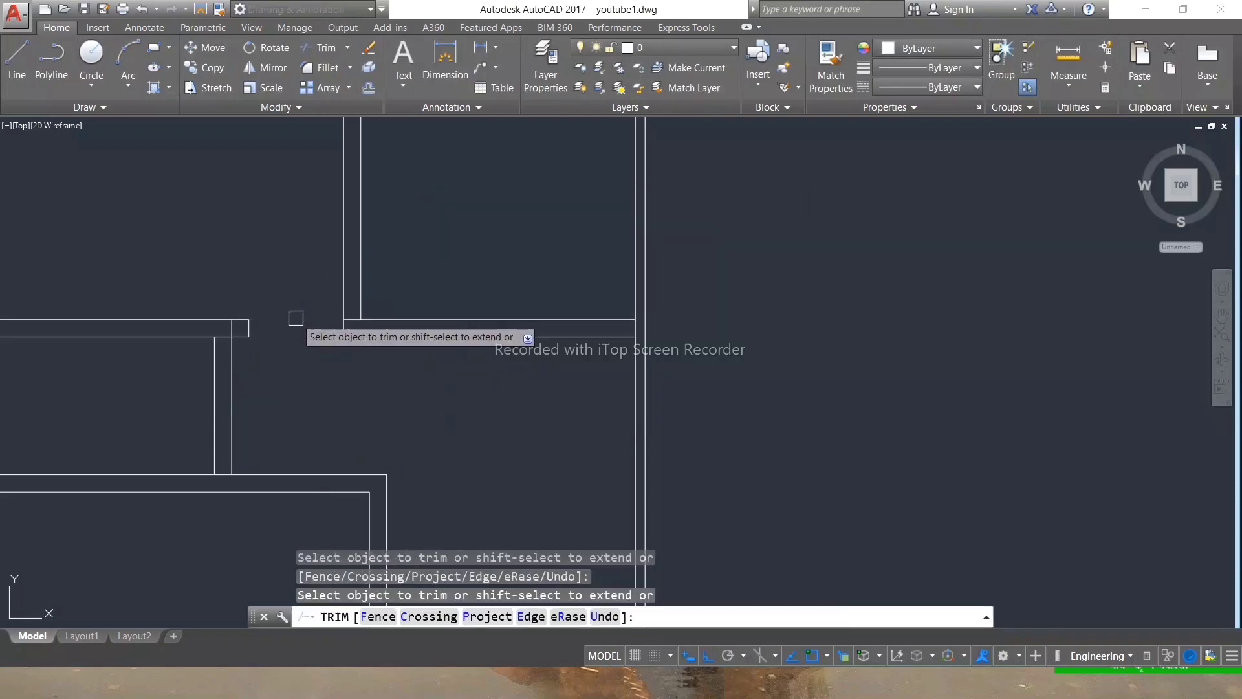
scroll(235, 328, "up", 5)
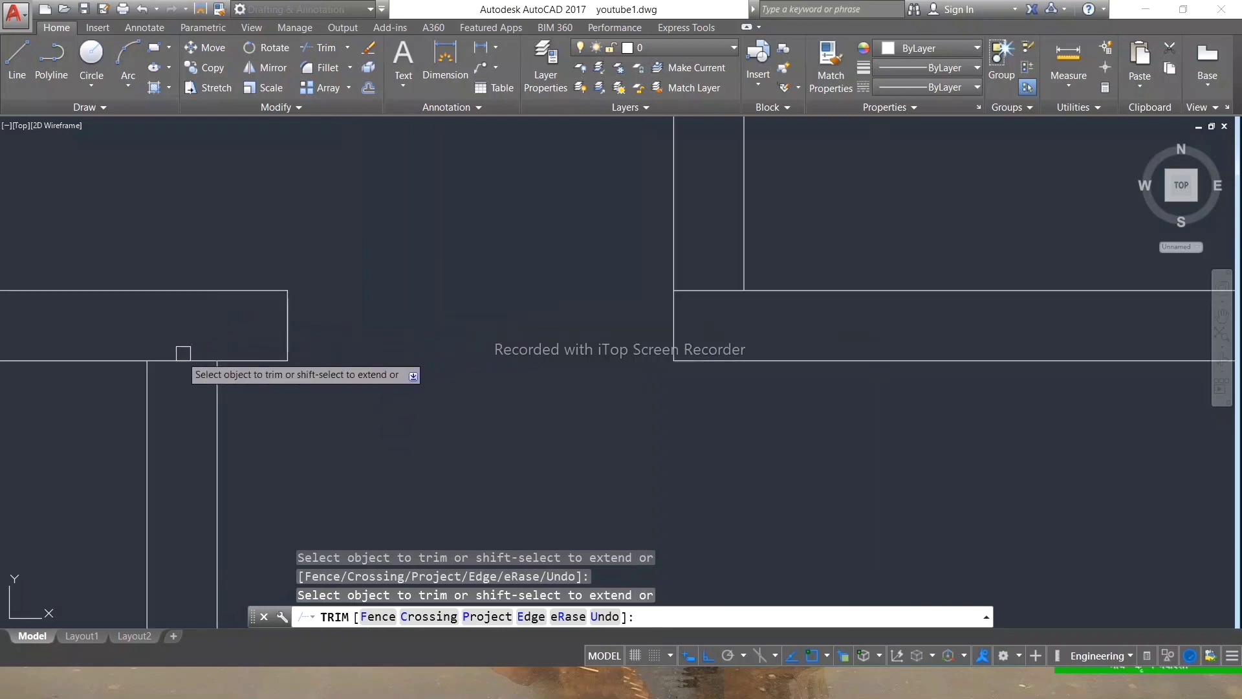
scroll(368, 271, "down", 3)
key("Escape")
key("Escape")
key("Escape")
key("Escape")
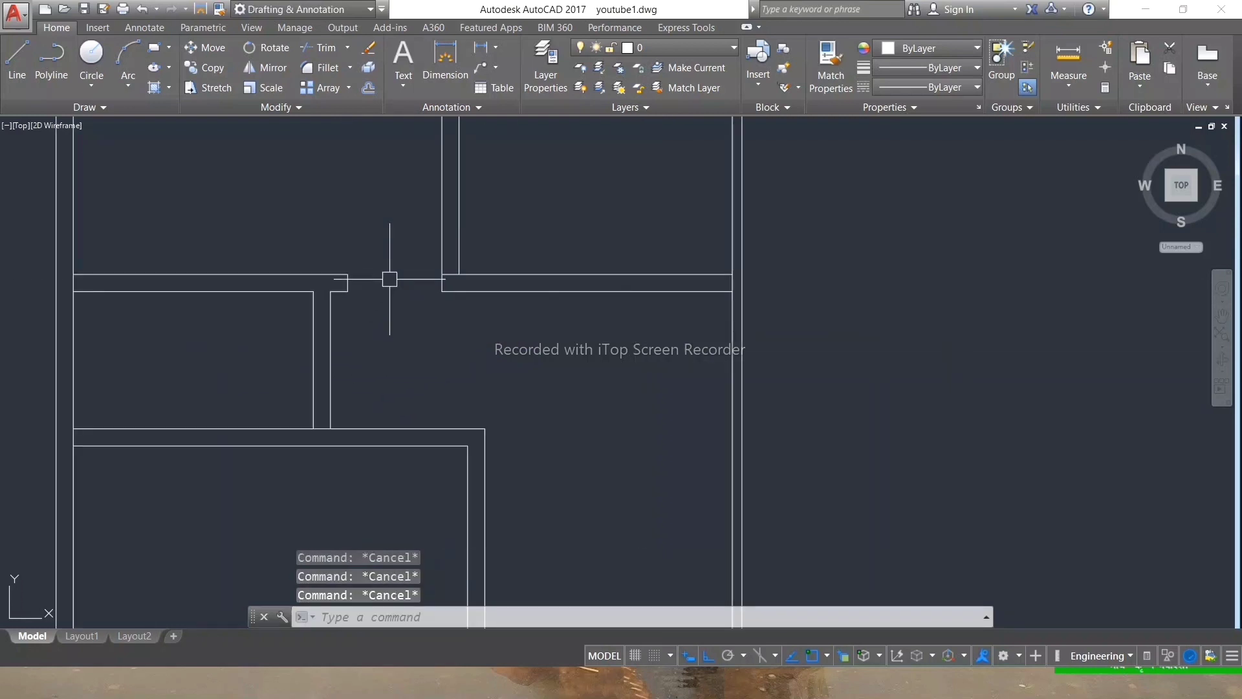
scroll(485, 250, "down", 2)
scroll(479, 249, "up", 5)
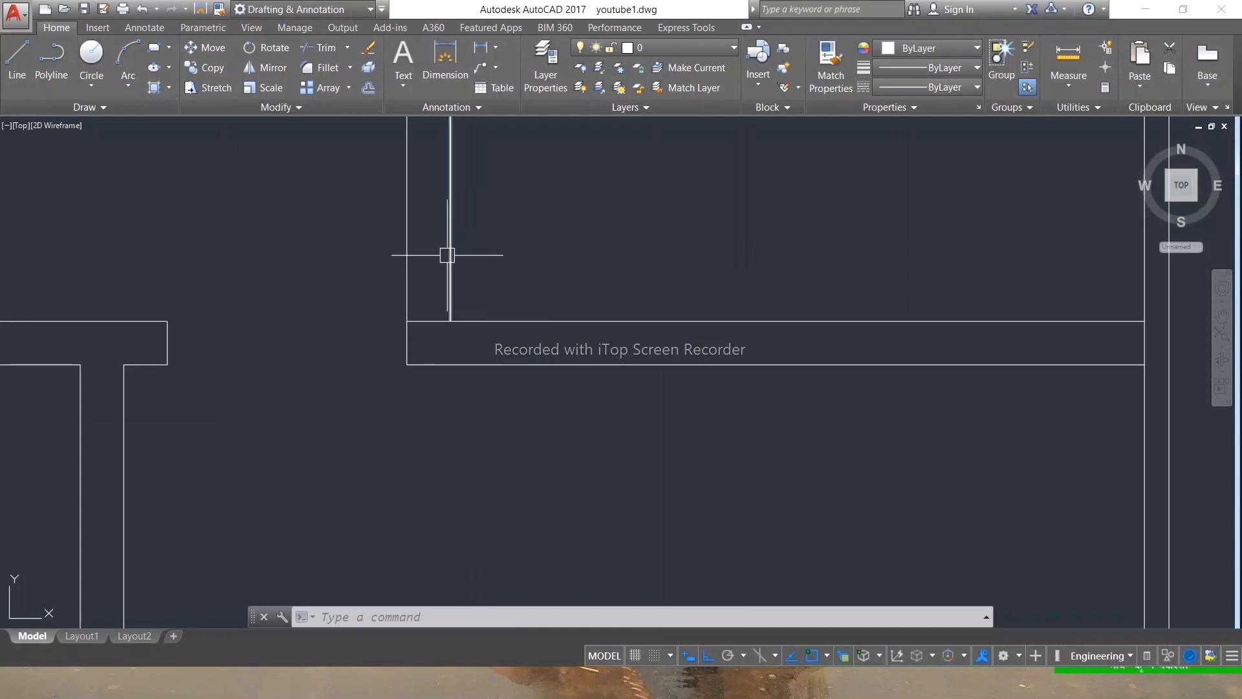
Select the overlapping wall lines at the right corner and try stretching one, then cancel.
left_click(451, 317)
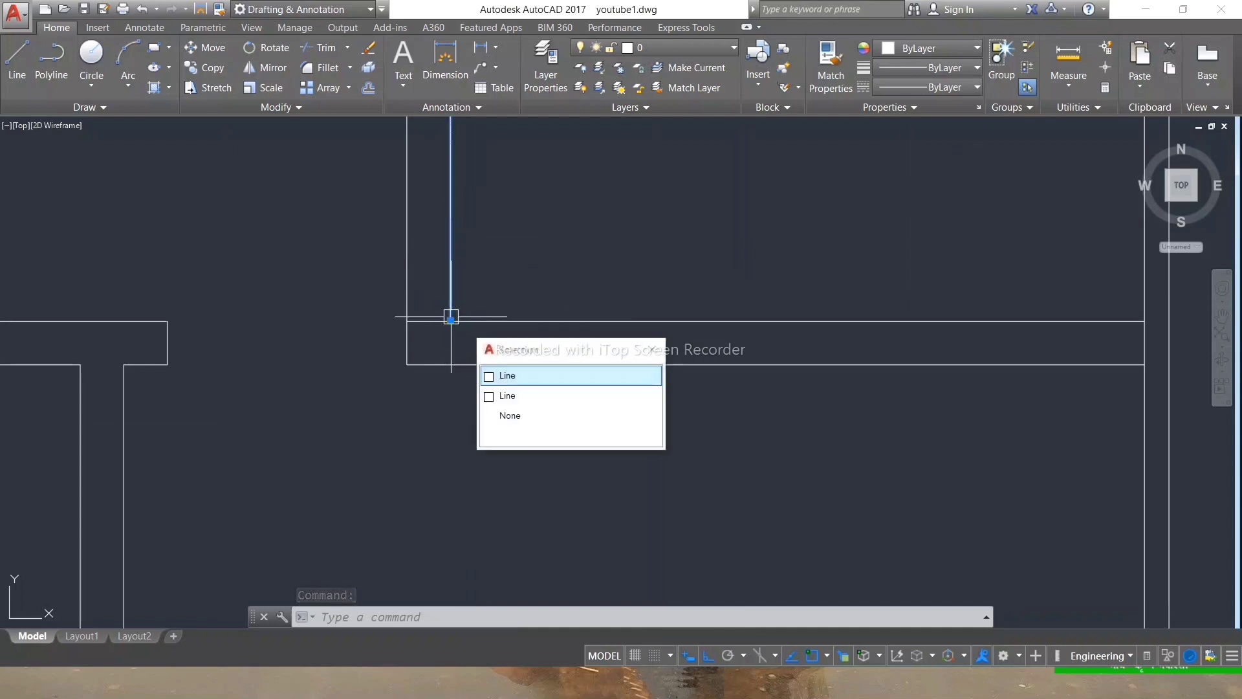
left_click(503, 377)
left_click(451, 320)
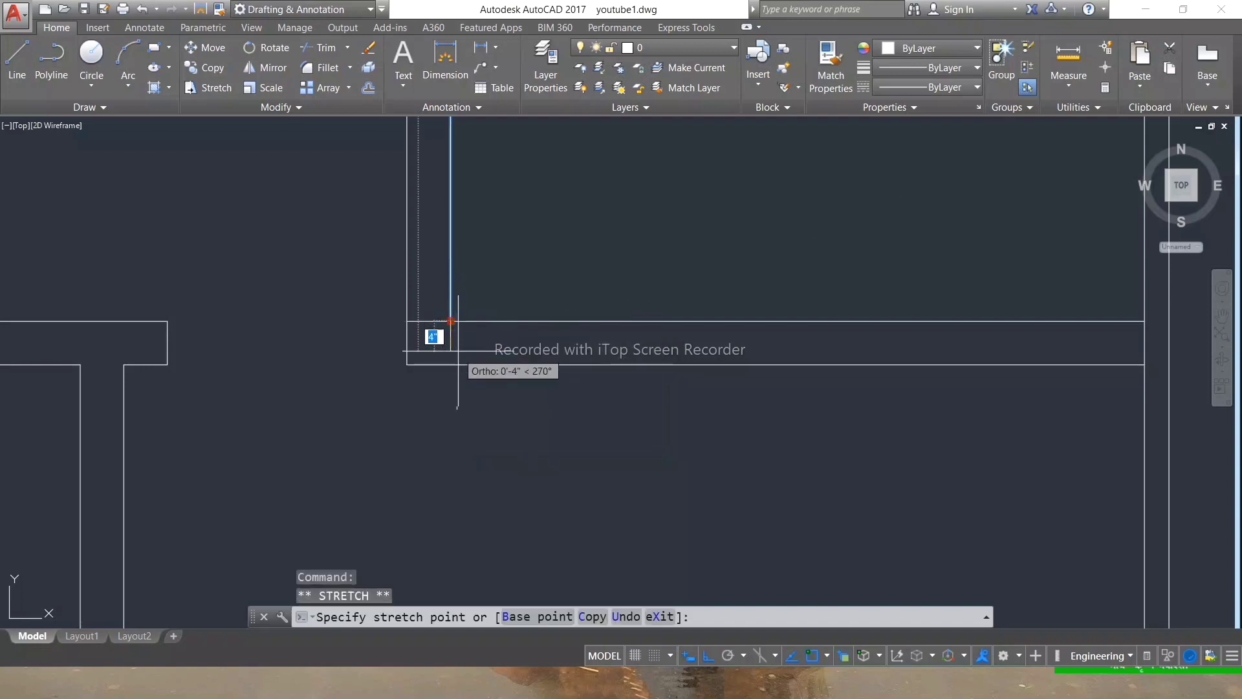
key("Escape")
key("Escape")
key("Escape")
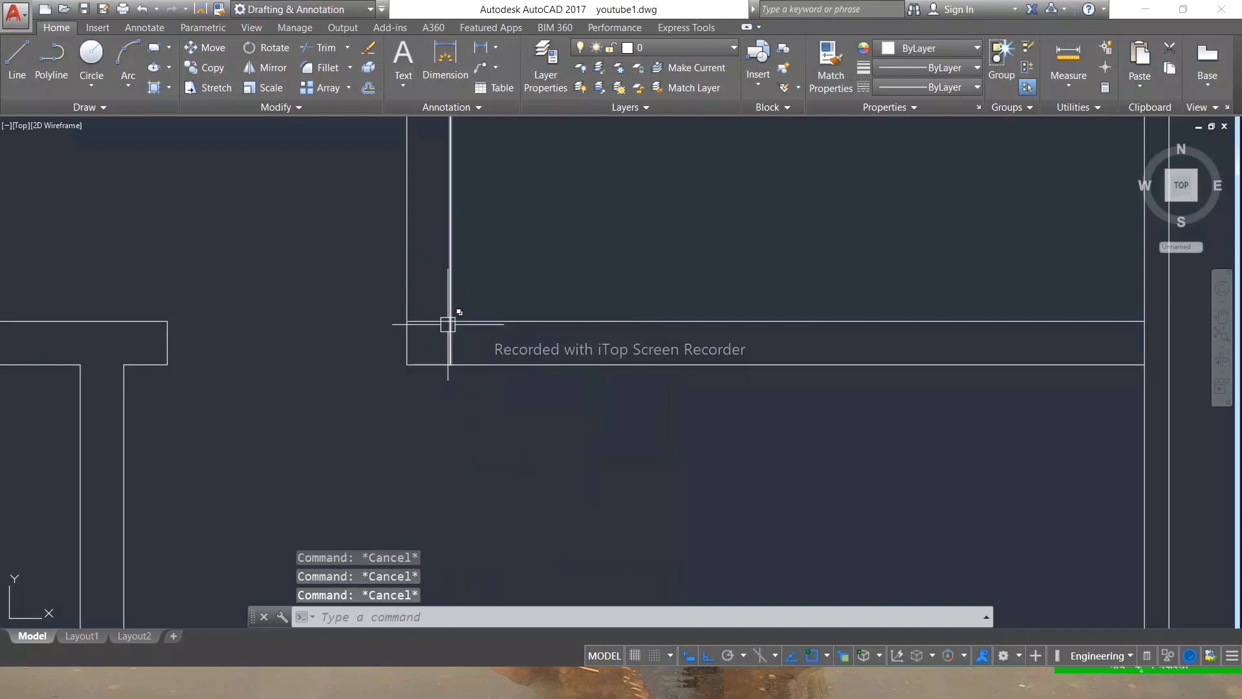
Draw a short cross line in the wall and shift it 3' along the wall.
type("l")
key("Return")
left_click(451, 364)
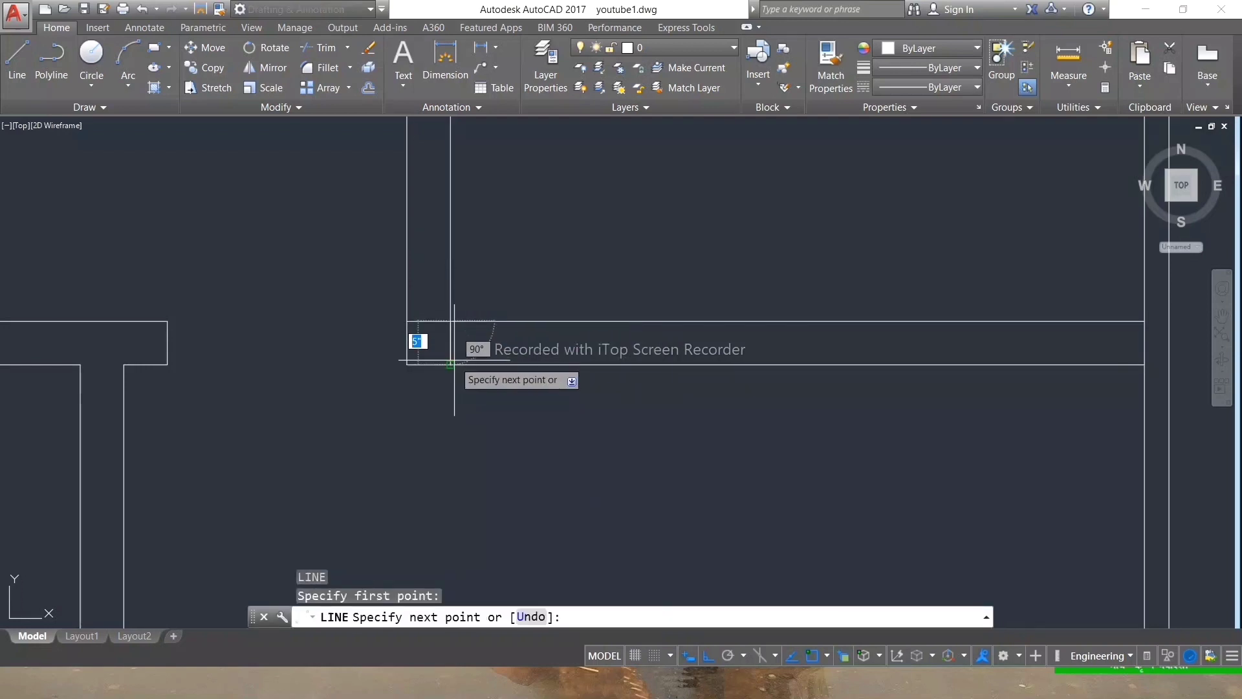
key("Return")
left_click(451, 344)
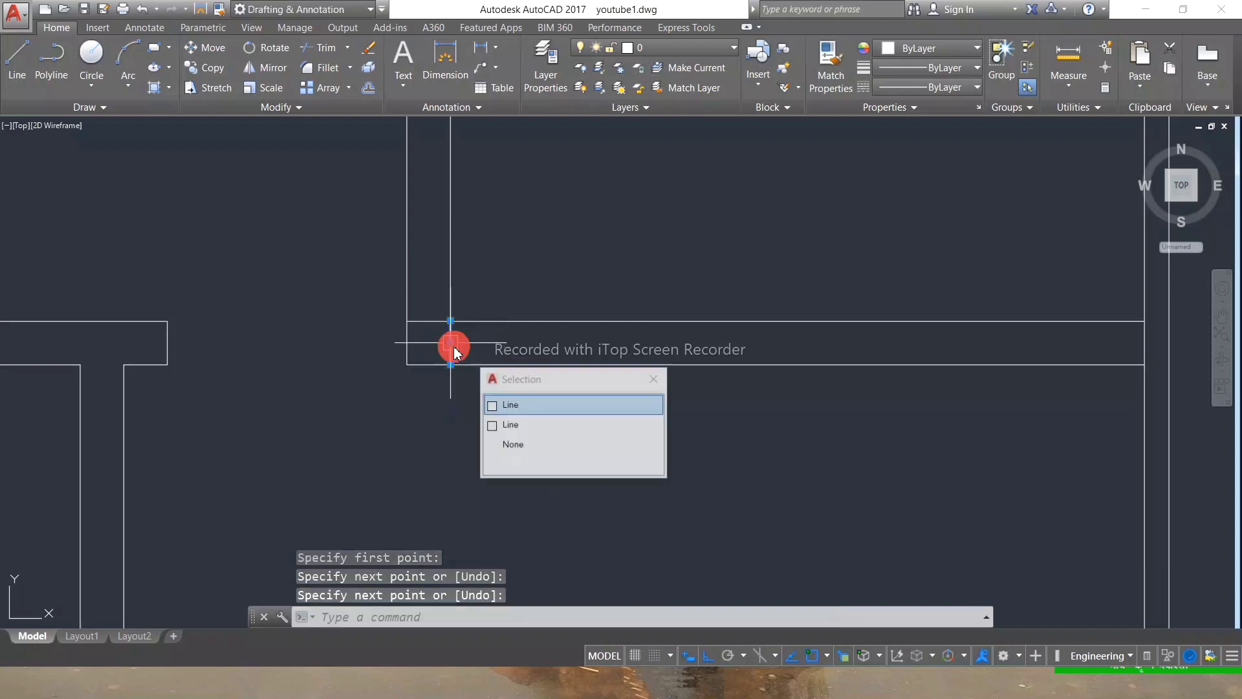
left_click(451, 343)
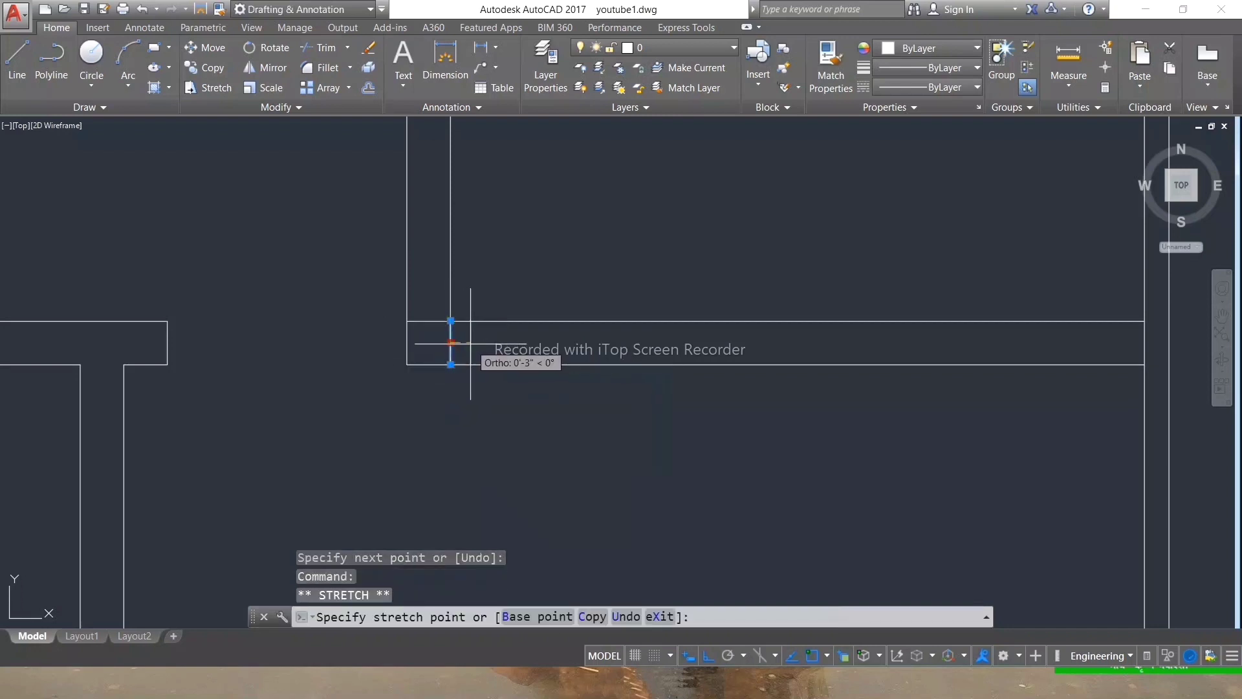
type("3")
key("Return")
key("Escape")
key("Escape")
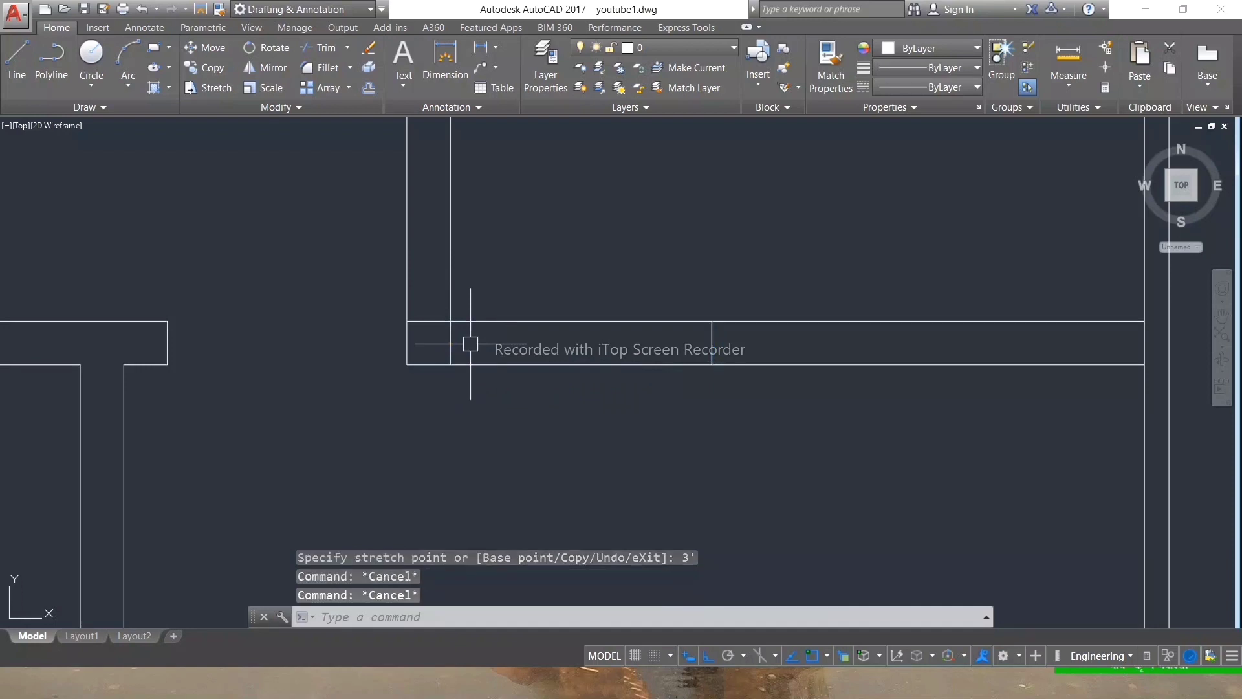
key("Escape")
scroll(582, 306, "down", 4)
scroll(399, 486, "up", 3)
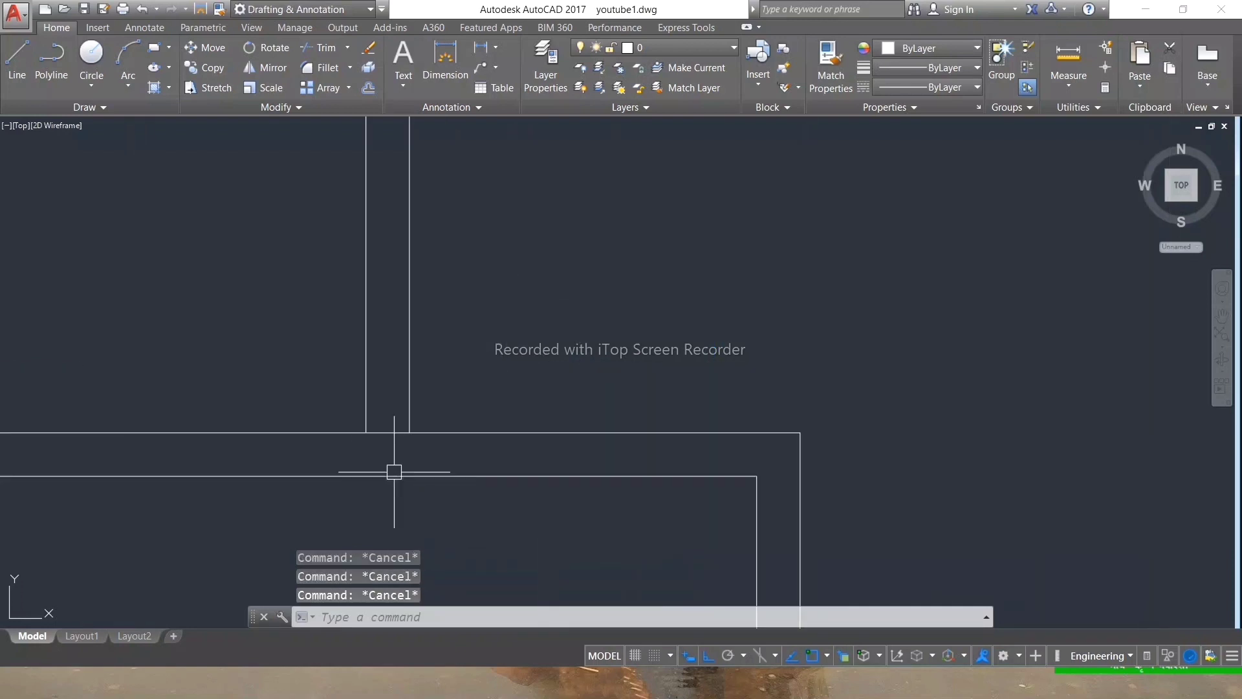
Draw a second short cross line and shift it 2.5' along the wall.
type("l")
key("Return")
left_click(366, 432)
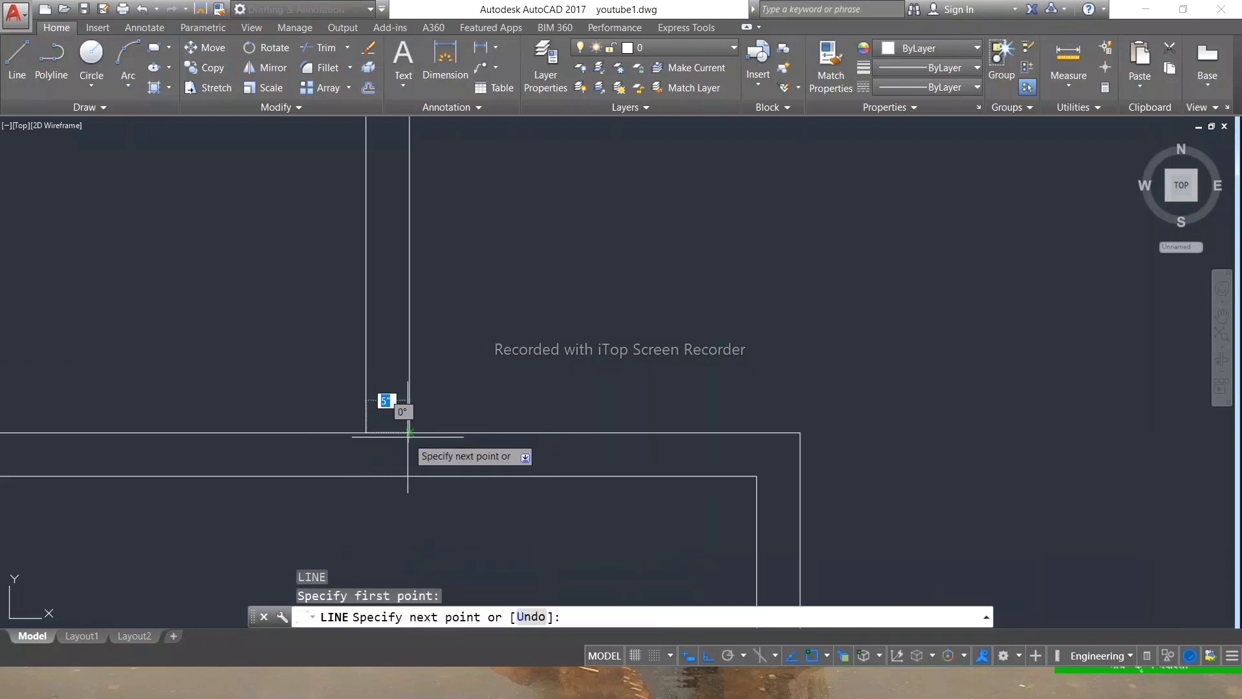
key("Escape")
left_click(392, 432)
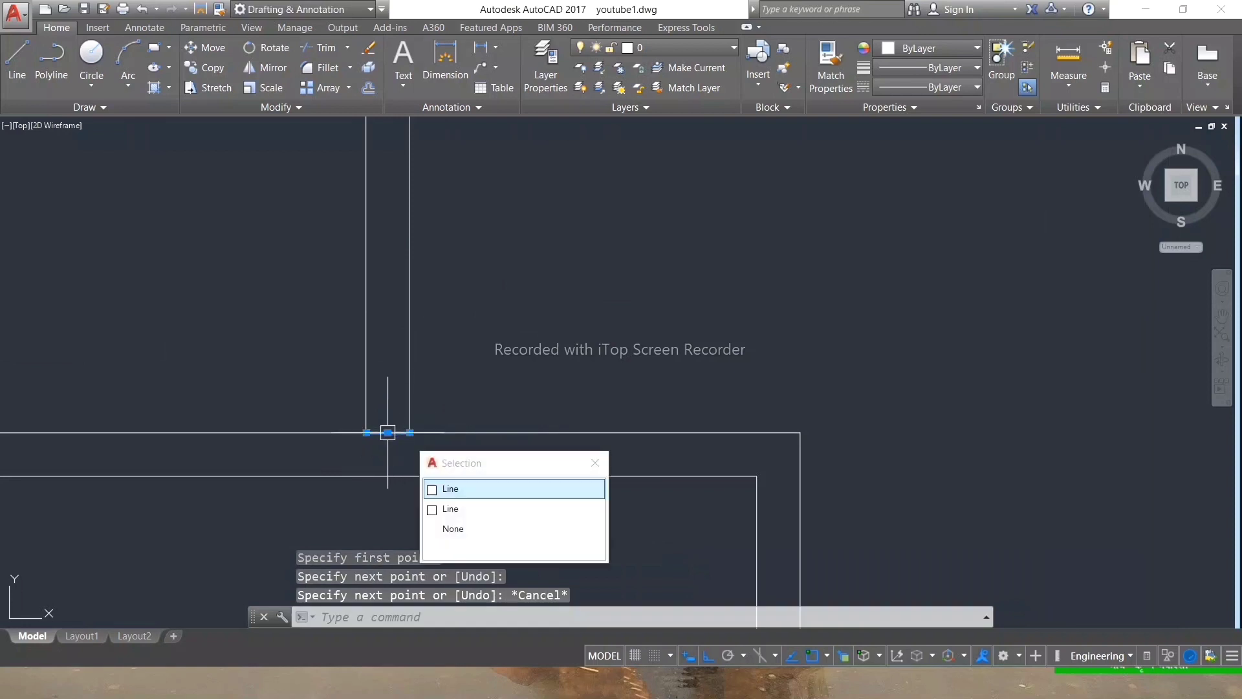
left_click(388, 432)
type("2.5")
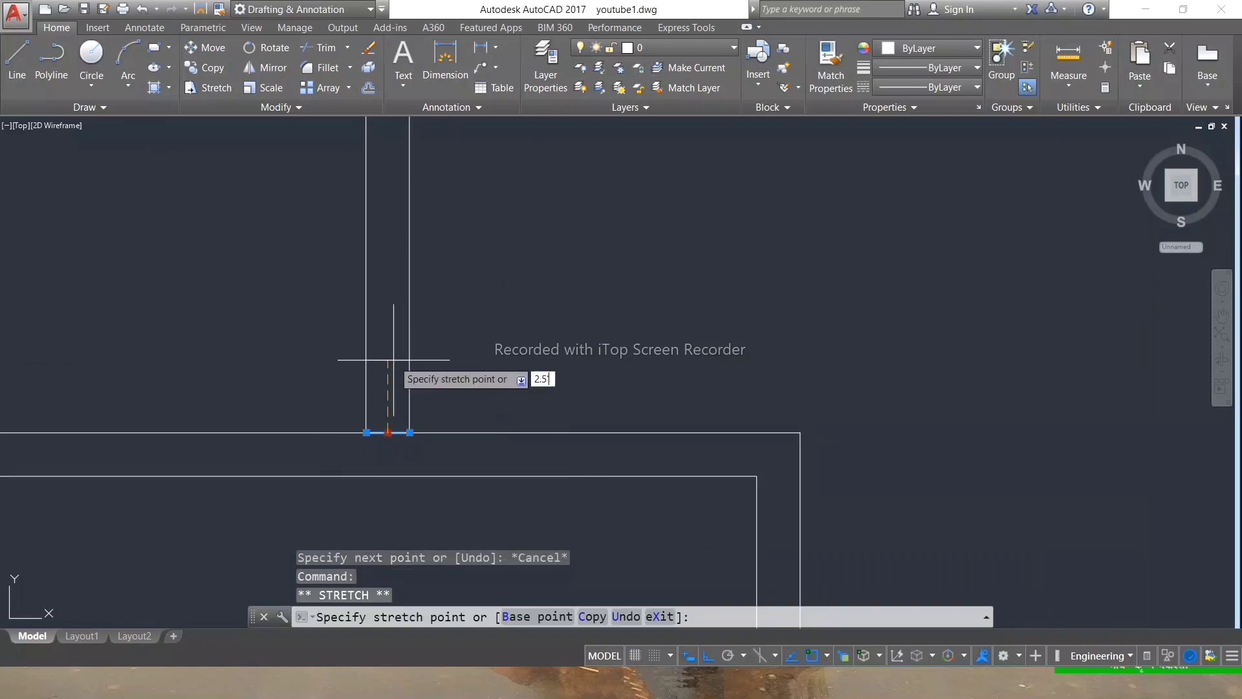
key("Return")
scroll(393, 336, "down", 2)
key("Escape")
scroll(504, 363, "down", 2)
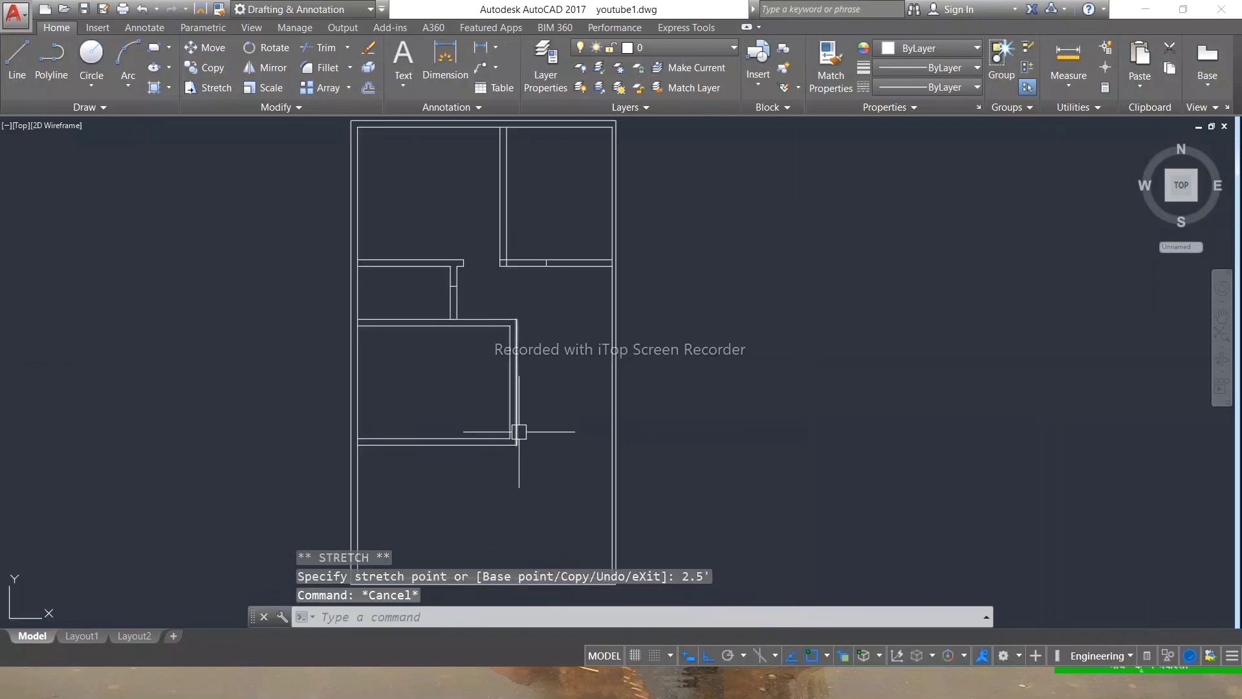
key("Escape")
scroll(506, 388, "up", 2)
scroll(501, 348, "up", 3)
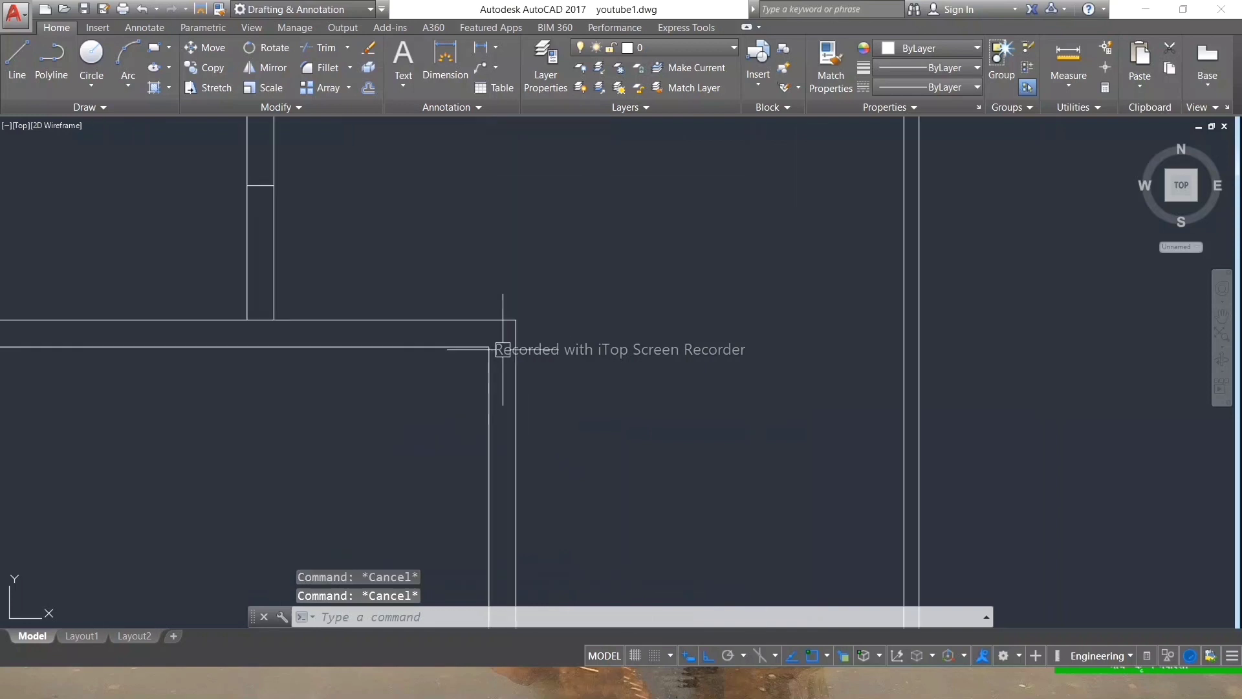
Draw a line across the wall as the first door jamb.
type("l")
key("Return")
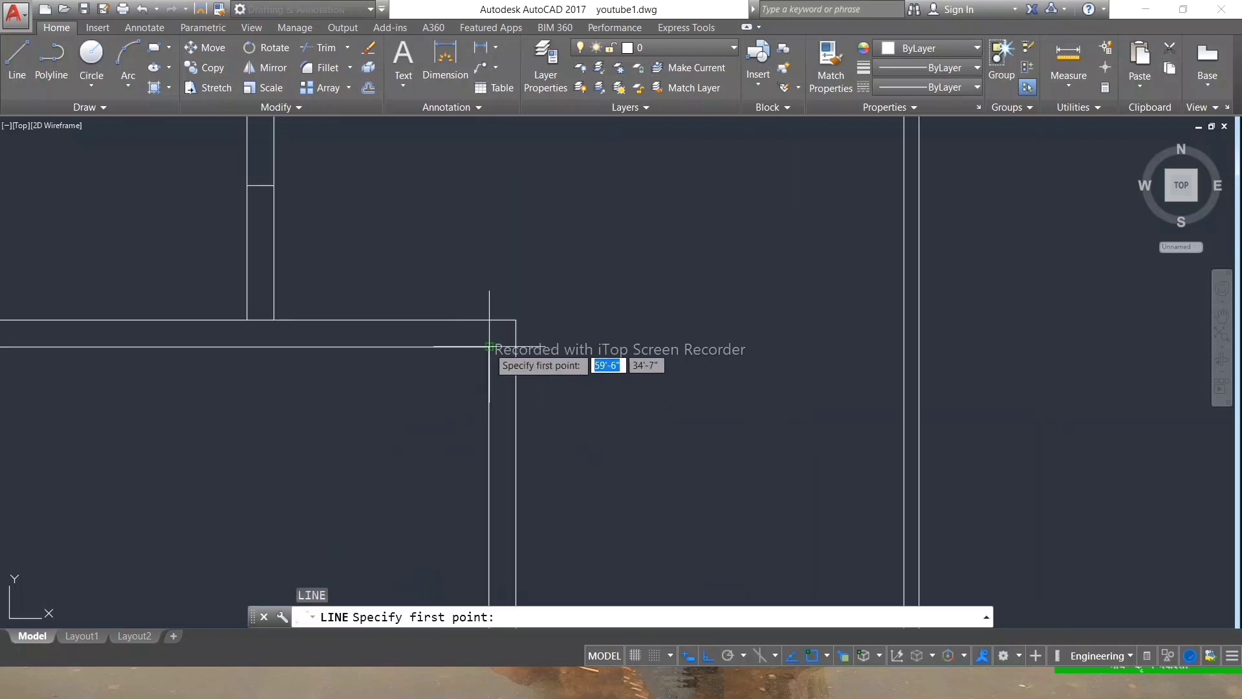
left_click(492, 348)
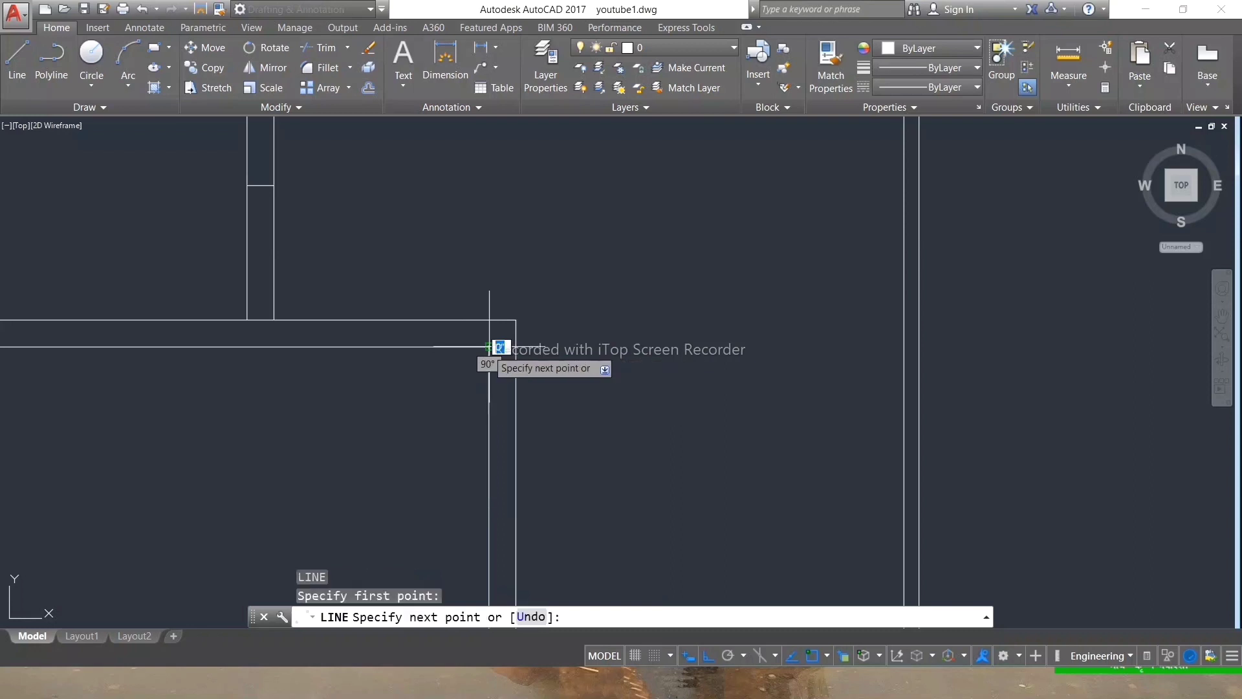
left_click(515, 347)
key("Escape")
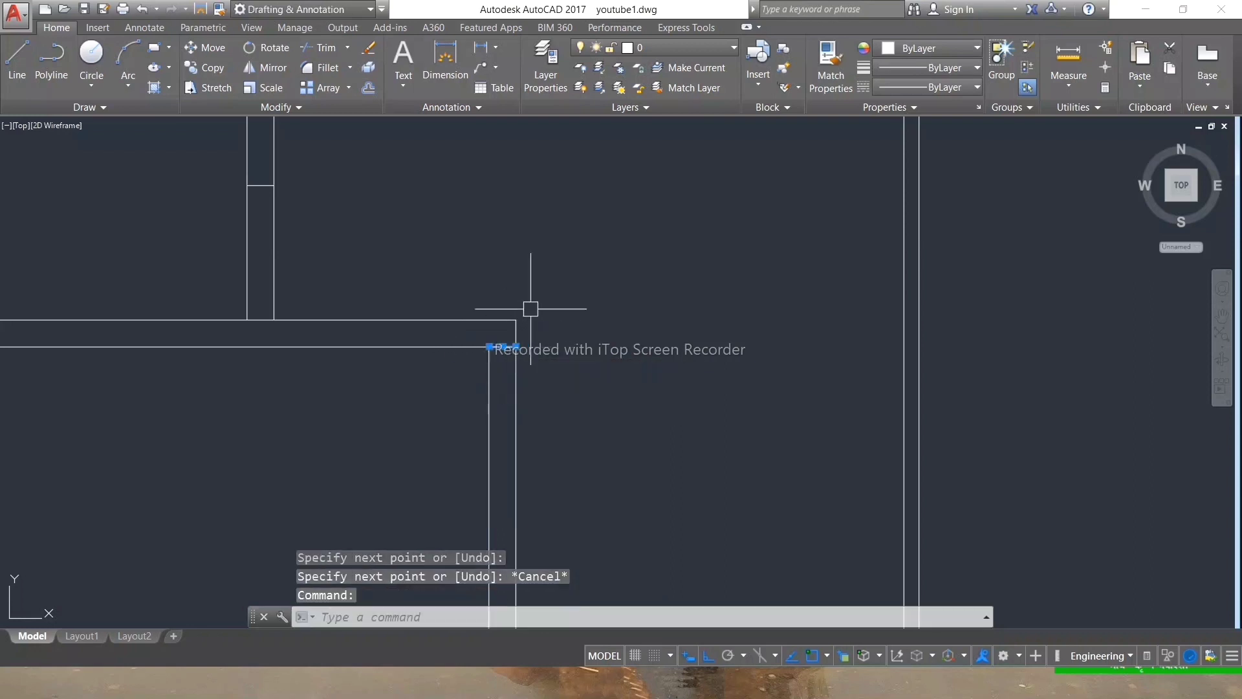
scroll(514, 330, "down", 2)
scroll(514, 330, "up", 2)
scroll(514, 327, "down", 2)
scroll(518, 324, "up", 2)
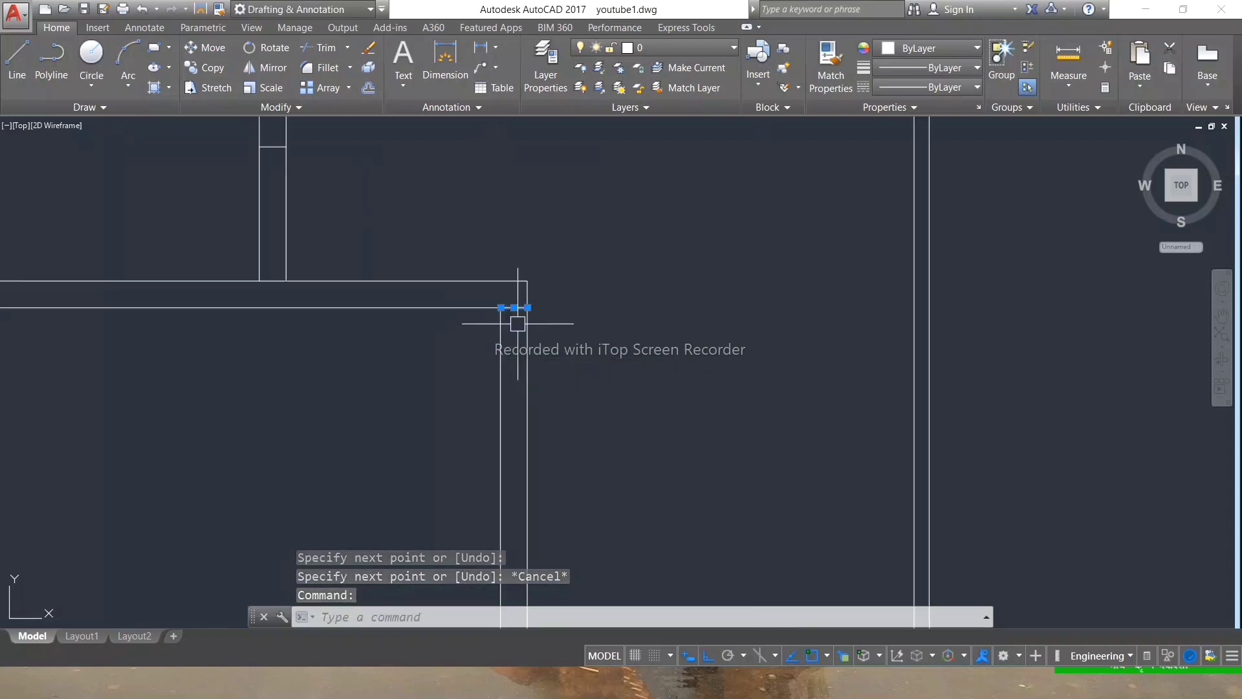
Offset the jamb line 3' down the wall to form the second jamb.
type("o")
key("Return")
left_click(514, 308)
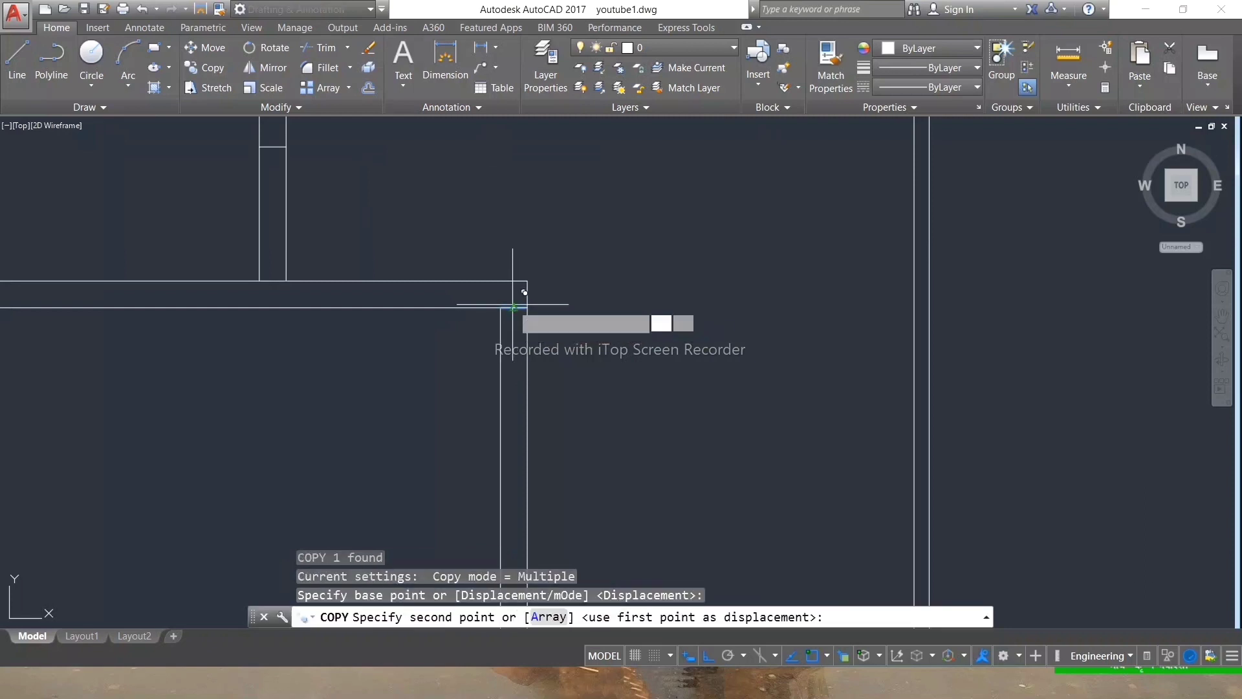
type("3'")
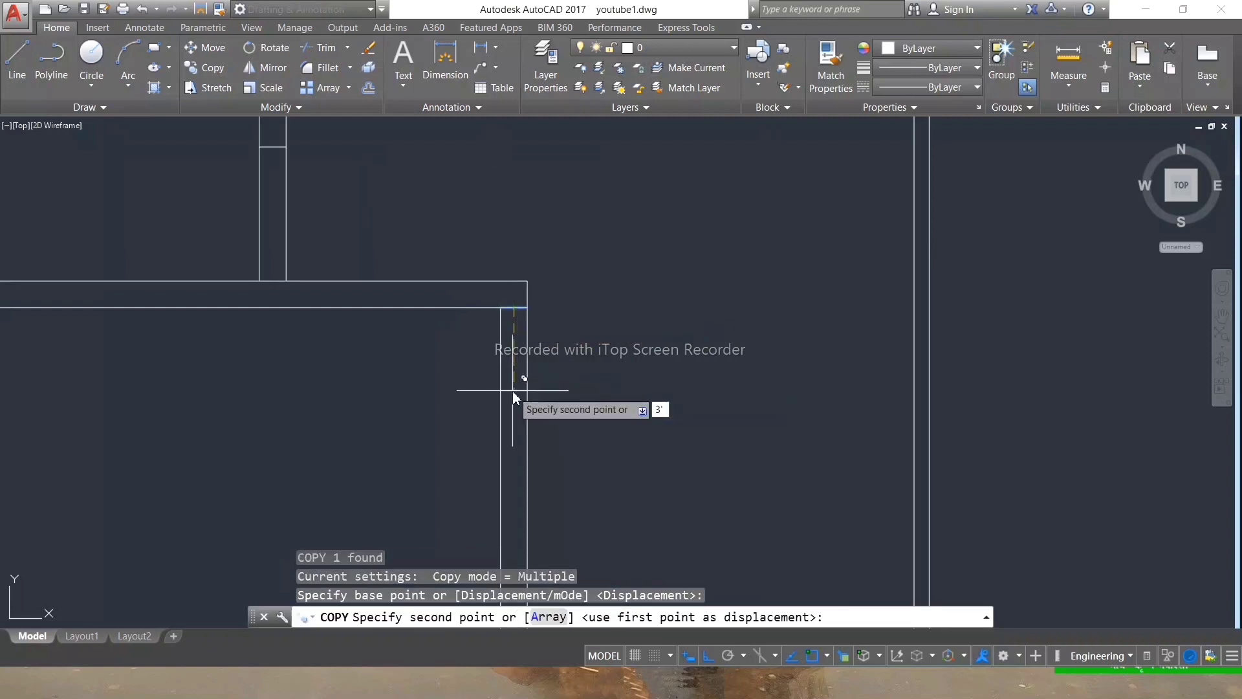
key("Return")
key("Escape")
key("Escape")
scroll(545, 337, "down", 3)
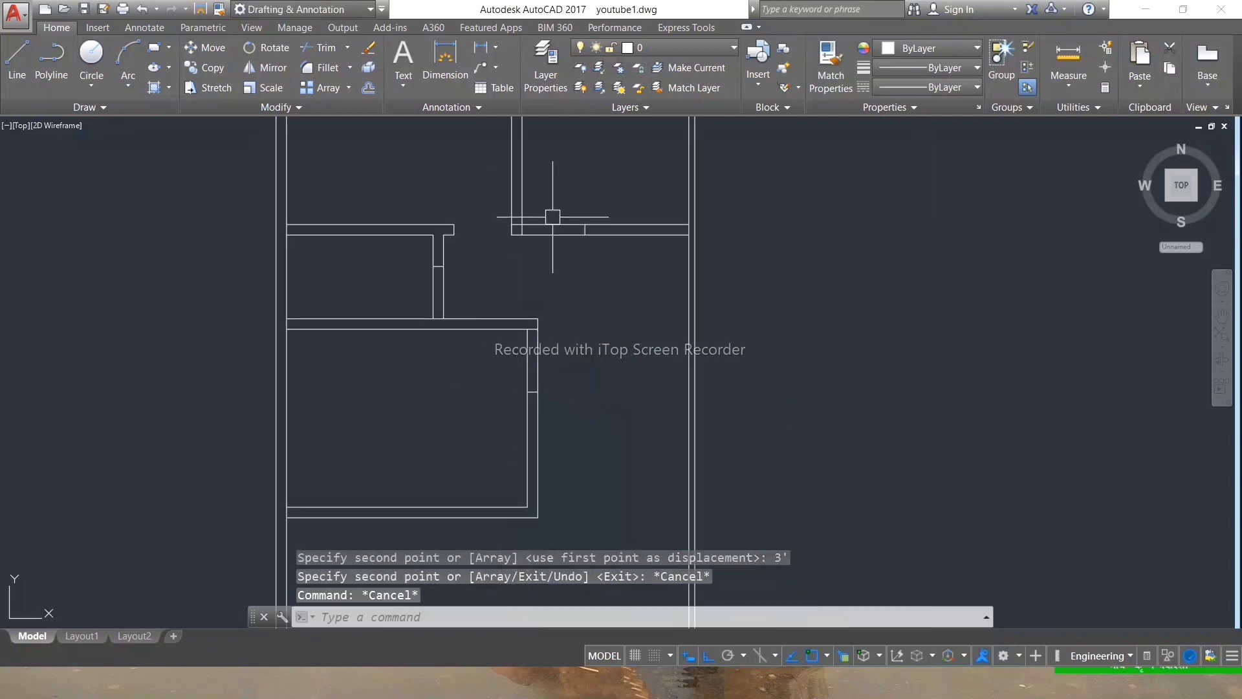
type("tr")
Trim the wall lines between the two jambs and delete the leftover segment.
key("Return")
key("Return")
mouse_move(551, 219)
left_mouse_down()
mouse_move(562, 234)
mouse_move(549, 220)
left_mouse_up()
left_click(539, 226)
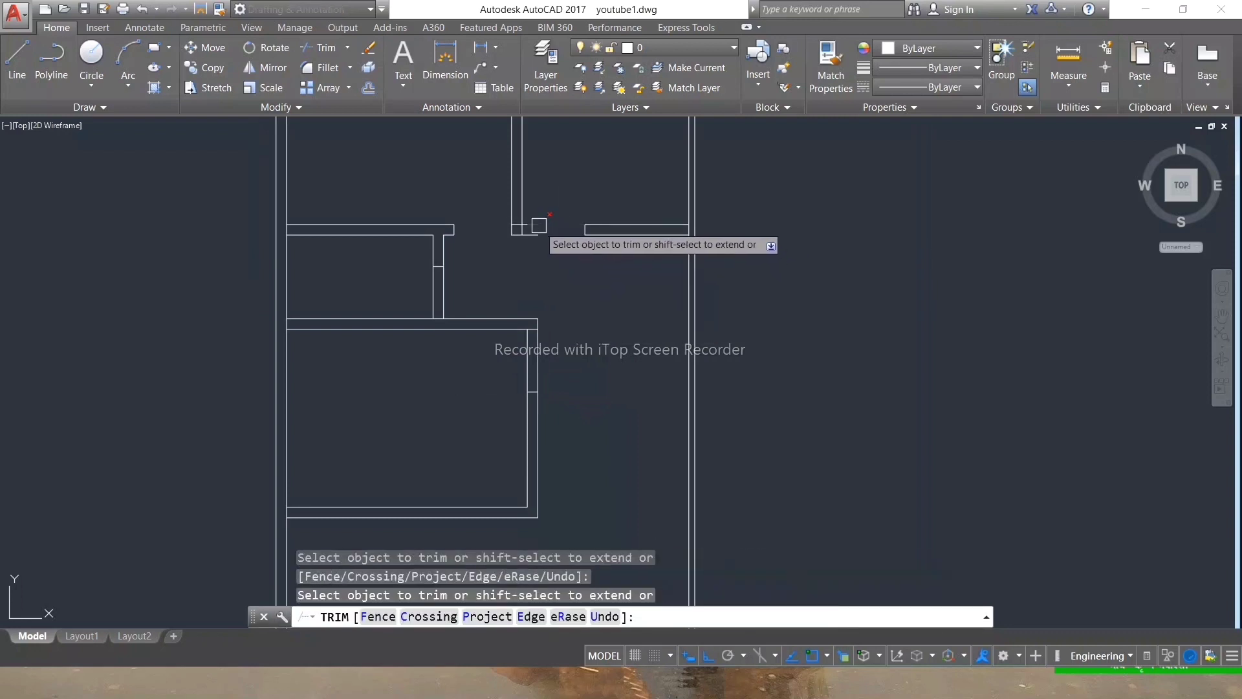
scroll(537, 222, "down", 3)
left_click_drag(430, 224, 437, 231)
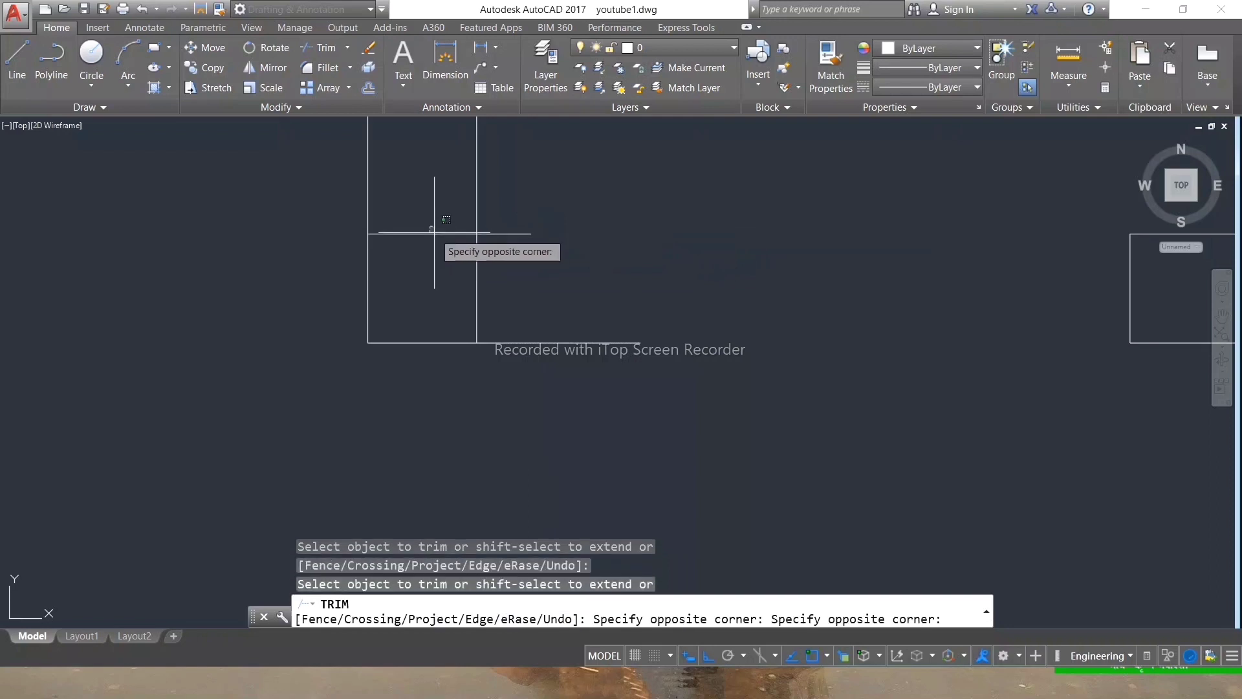
left_click(440, 232)
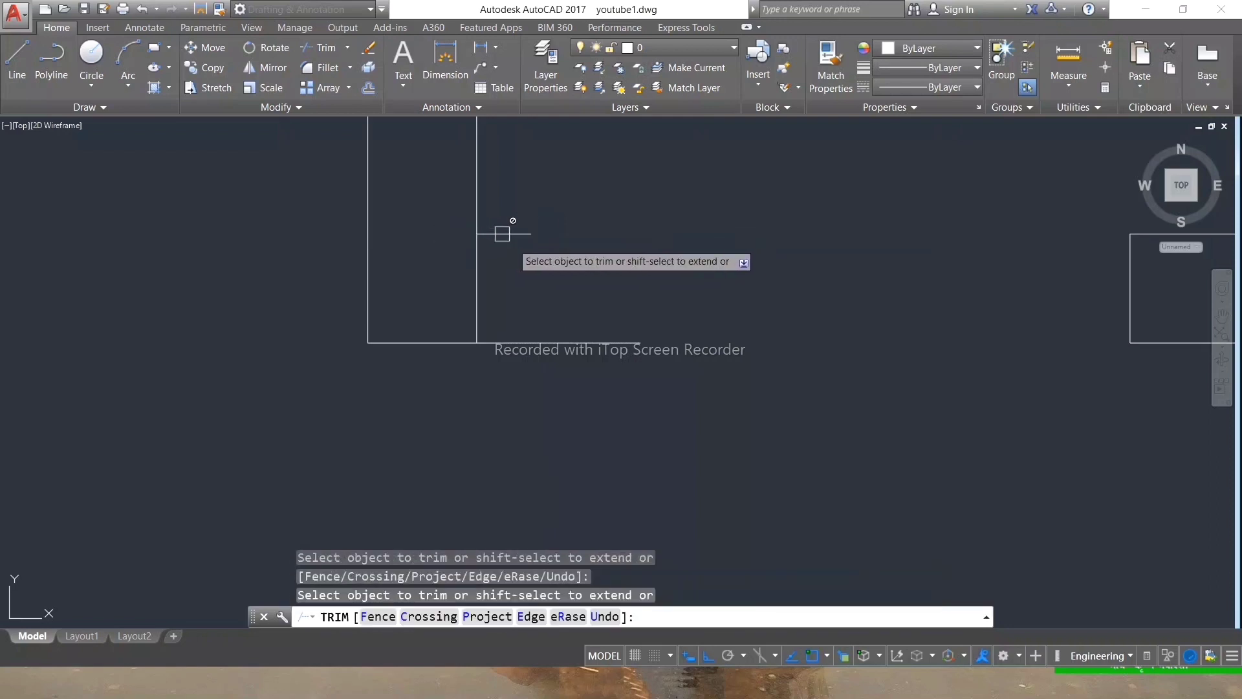
key("Escape")
scroll(510, 214, "up", 3)
left_click(560, 250)
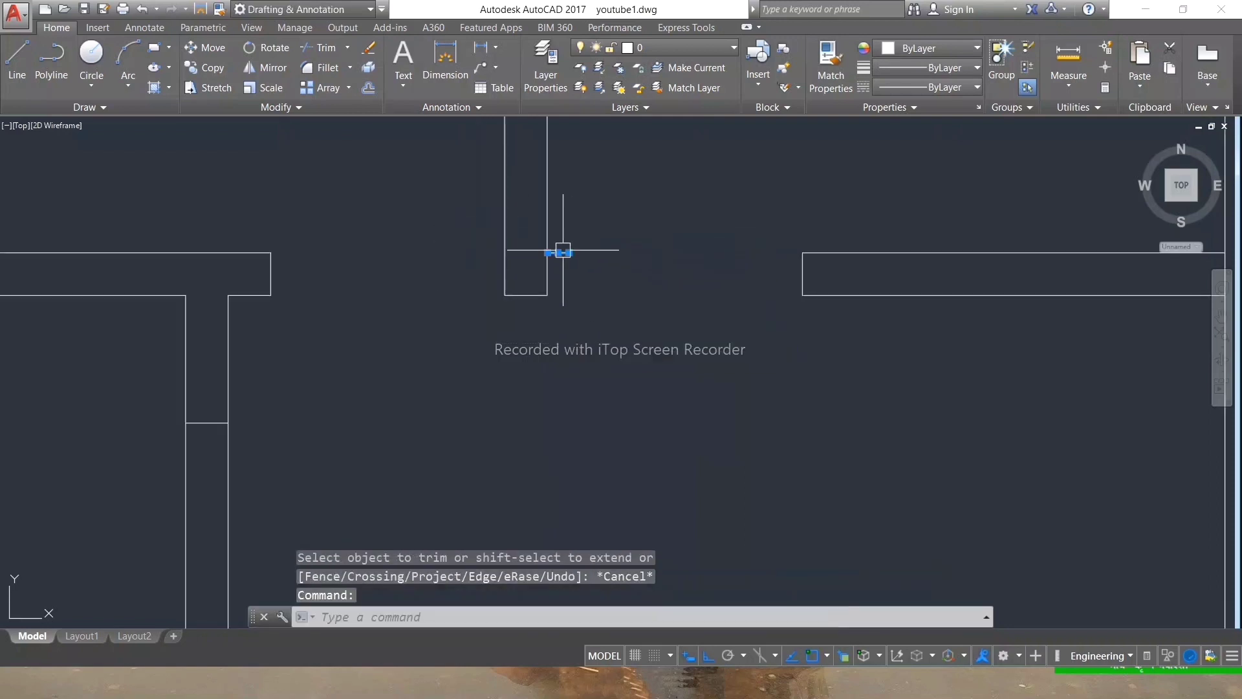
key("Delete")
scroll(453, 265, "down", 3)
scroll(513, 283, "up", 4)
Try erasing a stray line near the middle wall, then cancel.
key("space")
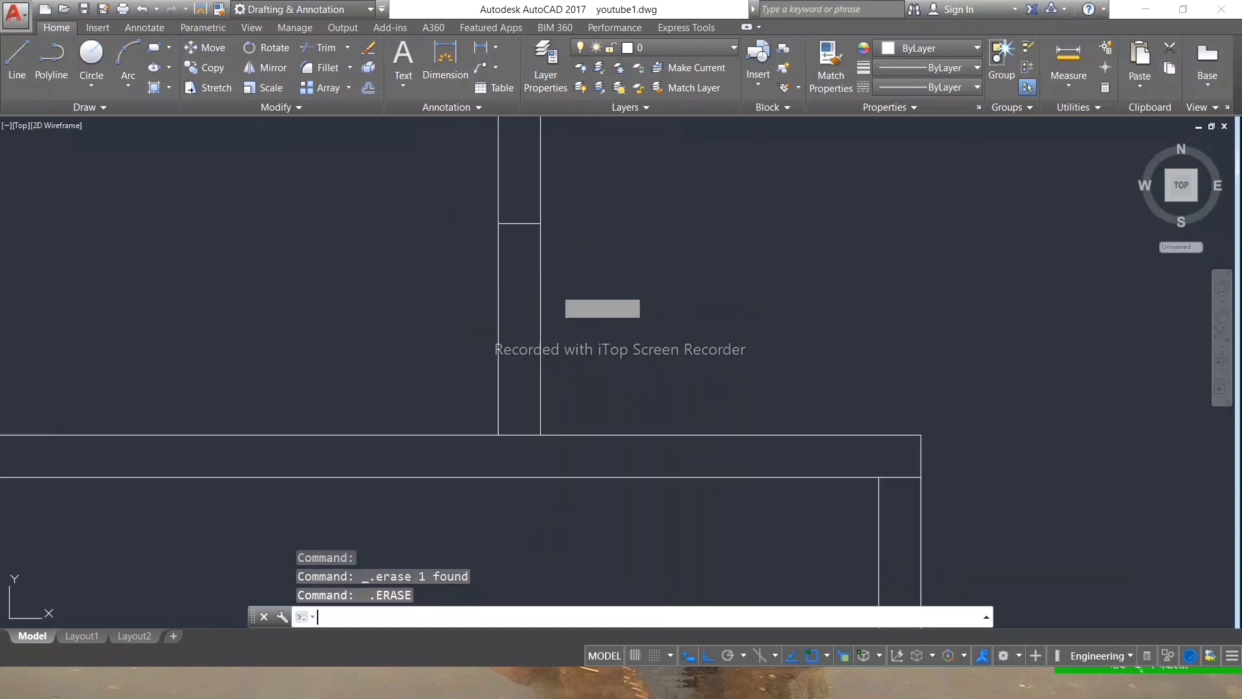
left_click(536, 307)
scroll(569, 302, "down", 3)
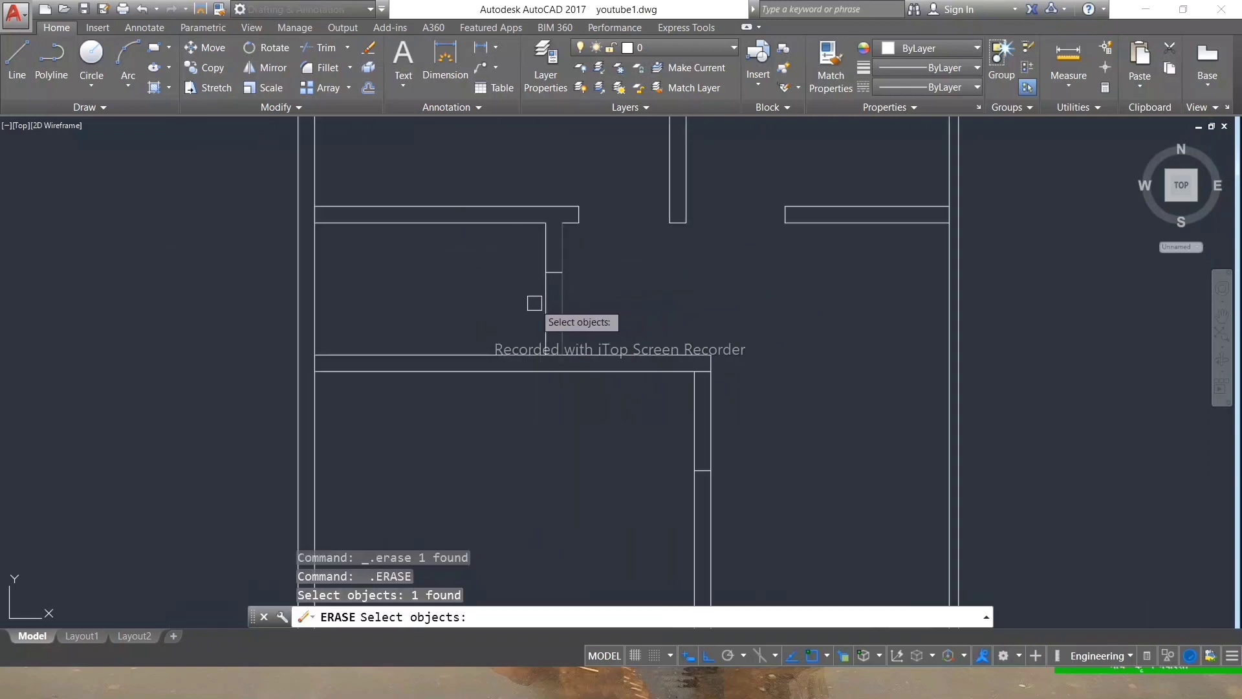
key("Escape")
key("Escape")
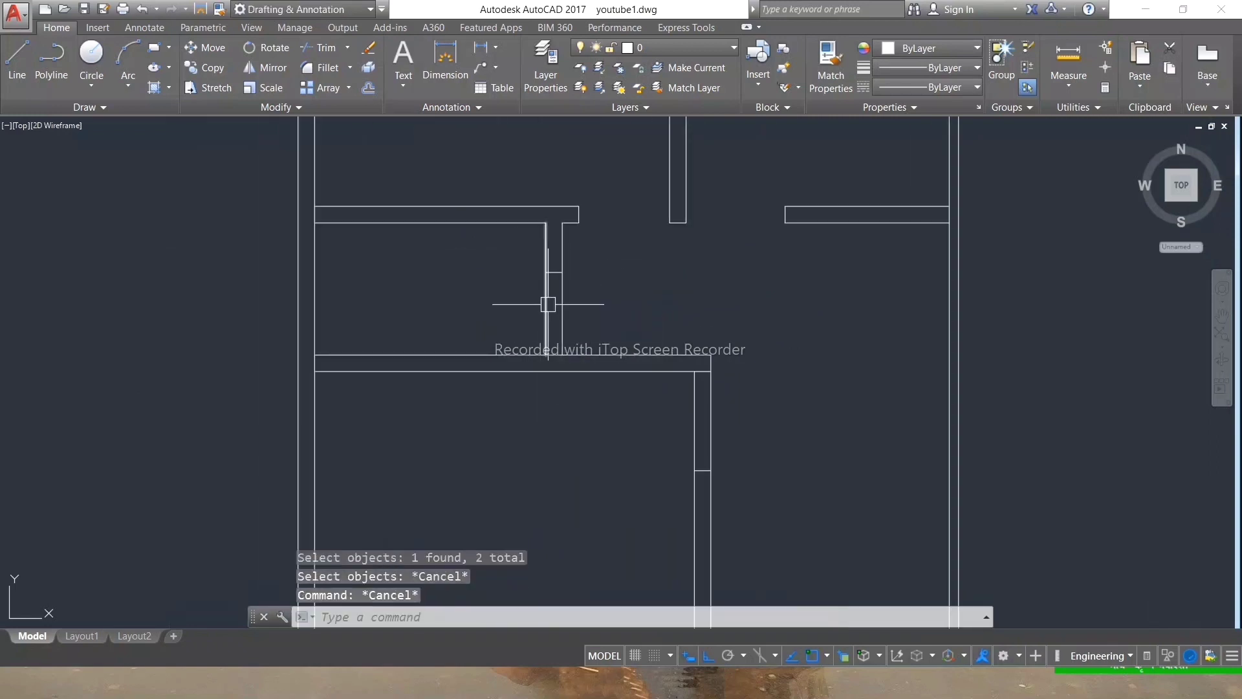
type("TR")
key("Return")
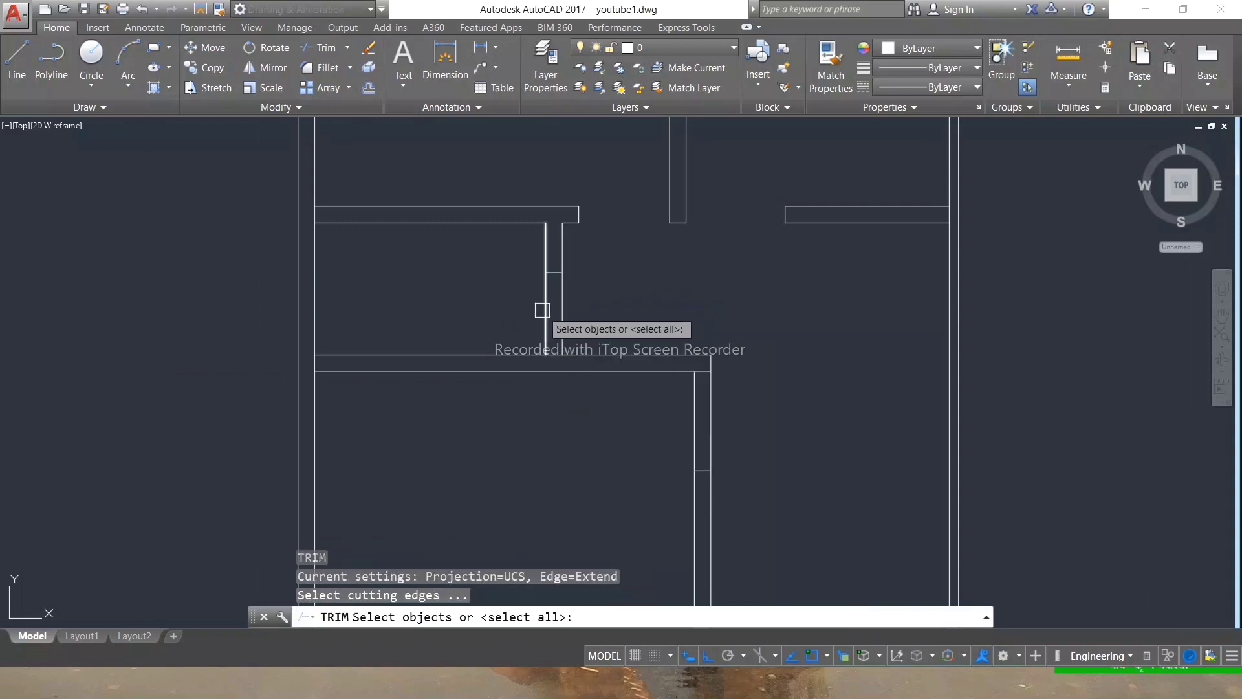
key("Escape")
key("Escape")
key("Escape")
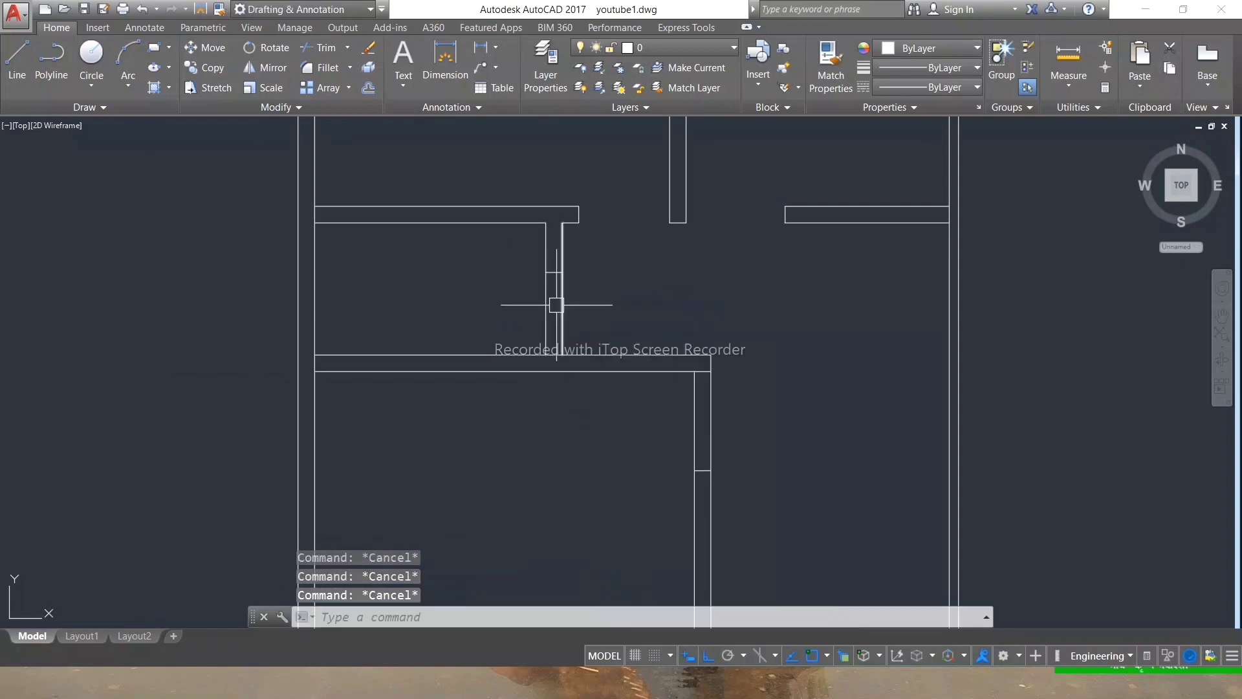
type("tr")
Trim away the stray wall piece using all objects as cutting edges.
key("Return")
key("Return")
left_click(546, 311)
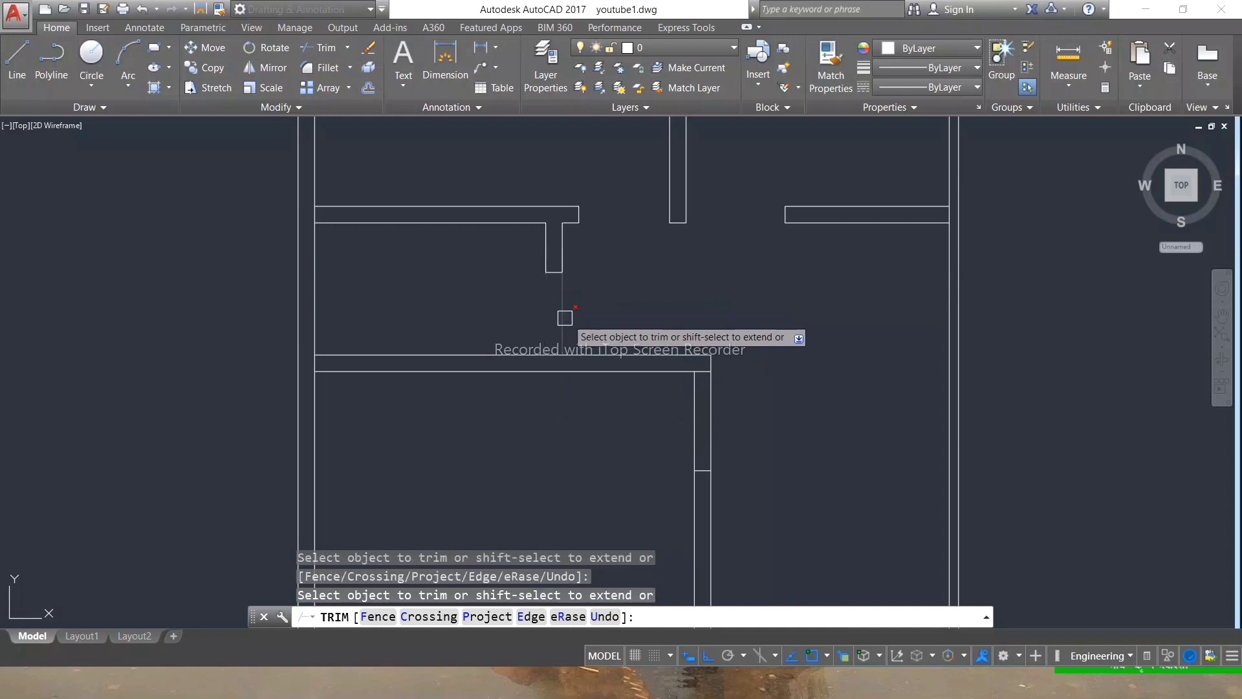
scroll(565, 315, "down", 3)
scroll(634, 319, "up", 6)
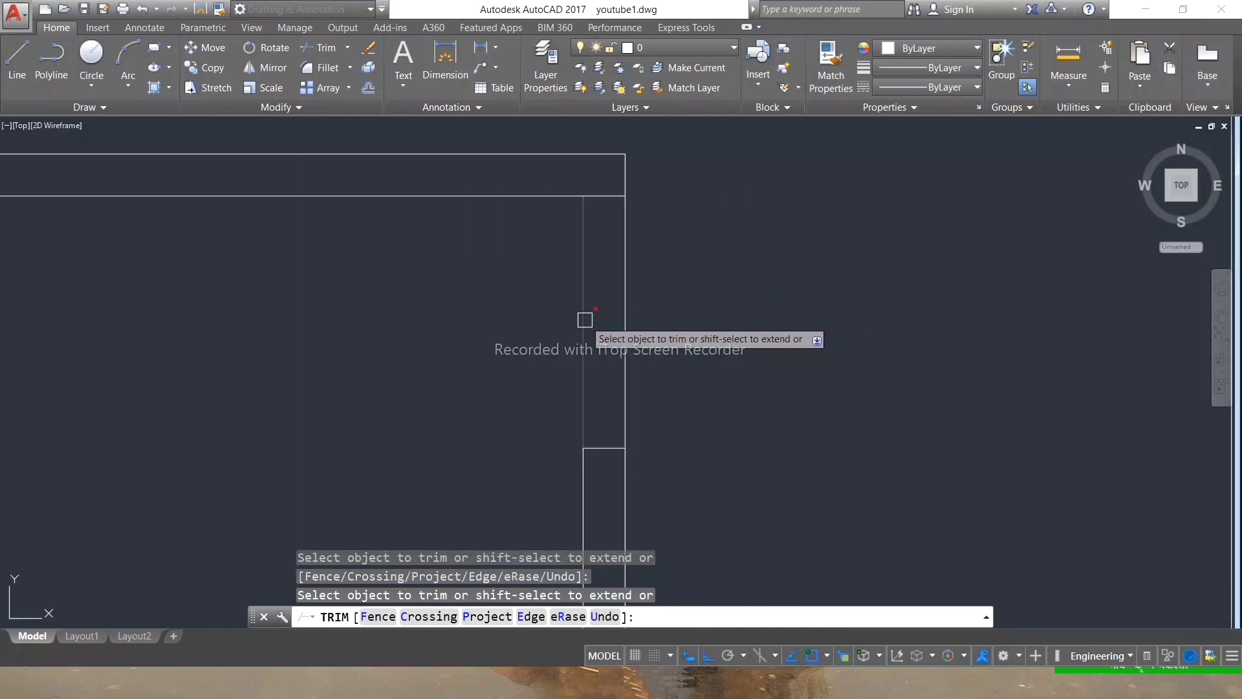
scroll(584, 344, "down", 5)
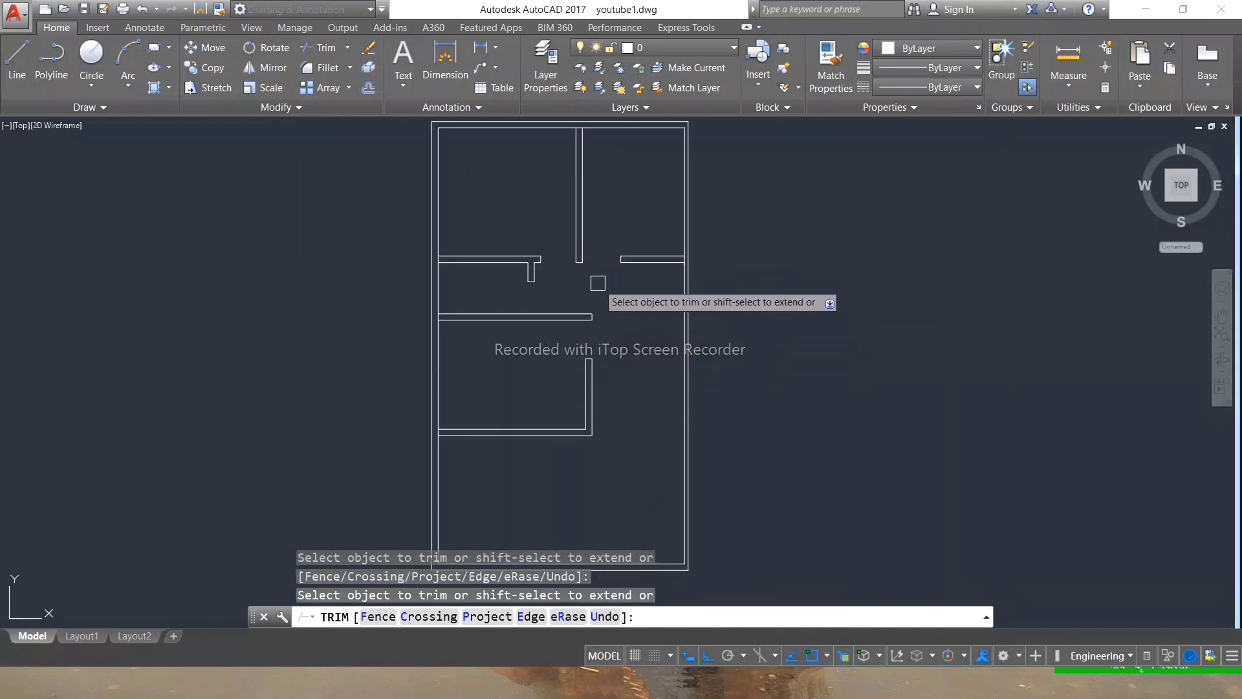
scroll(598, 283, "down", 4)
scroll(599, 280, "up", 6)
scroll(608, 269, "down", 2)
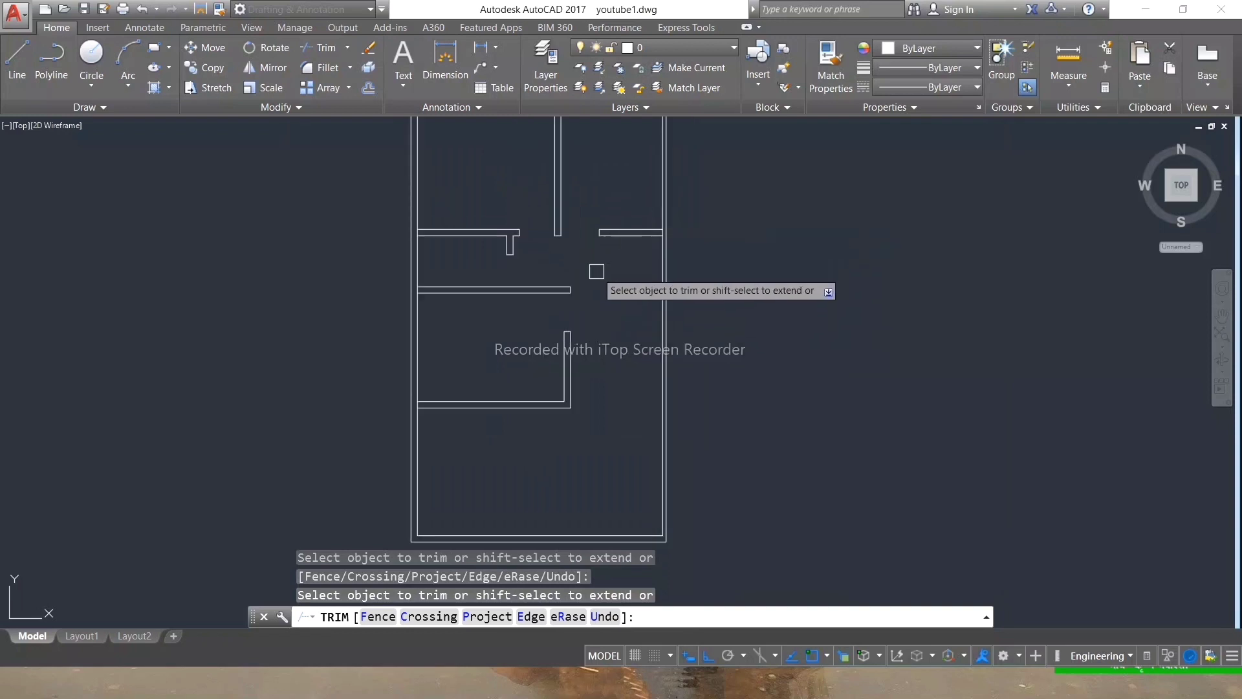
key("Escape")
key("Escape")
Draw a horizontal line from the middle wall end past the right outer wall.
type("l")
key("Return")
left_click(574, 275)
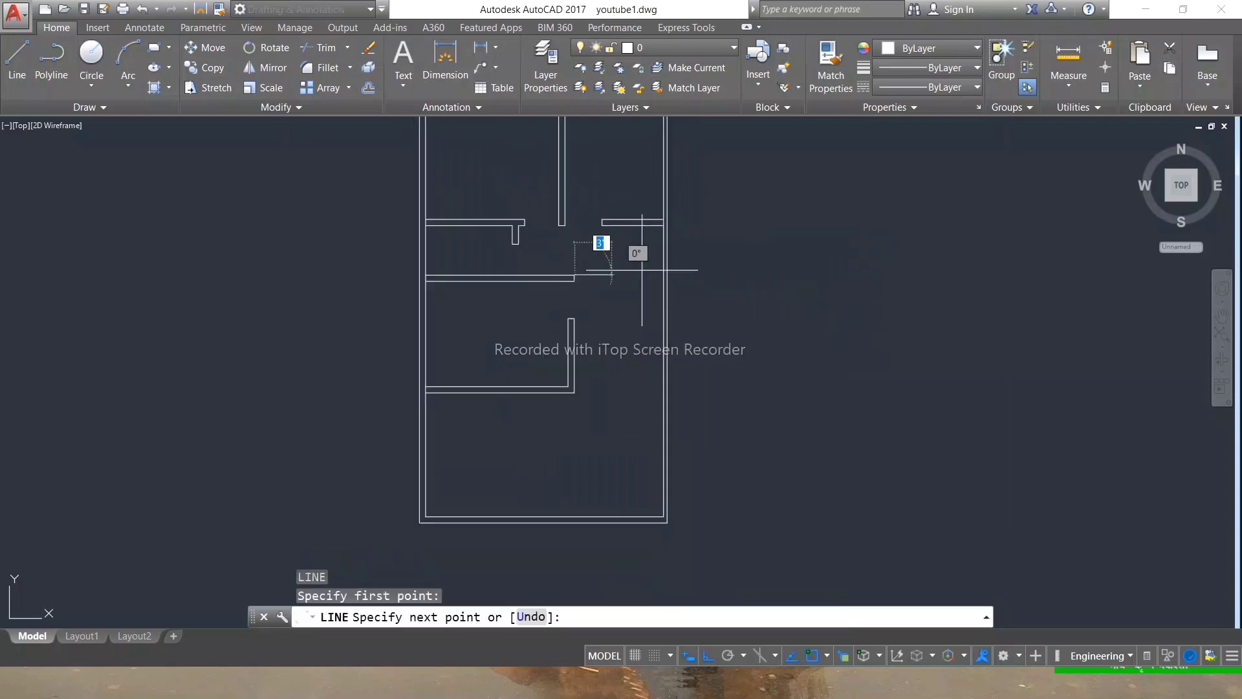
left_click(724, 272)
key("Escape")
key("Escape")
key("Escape")
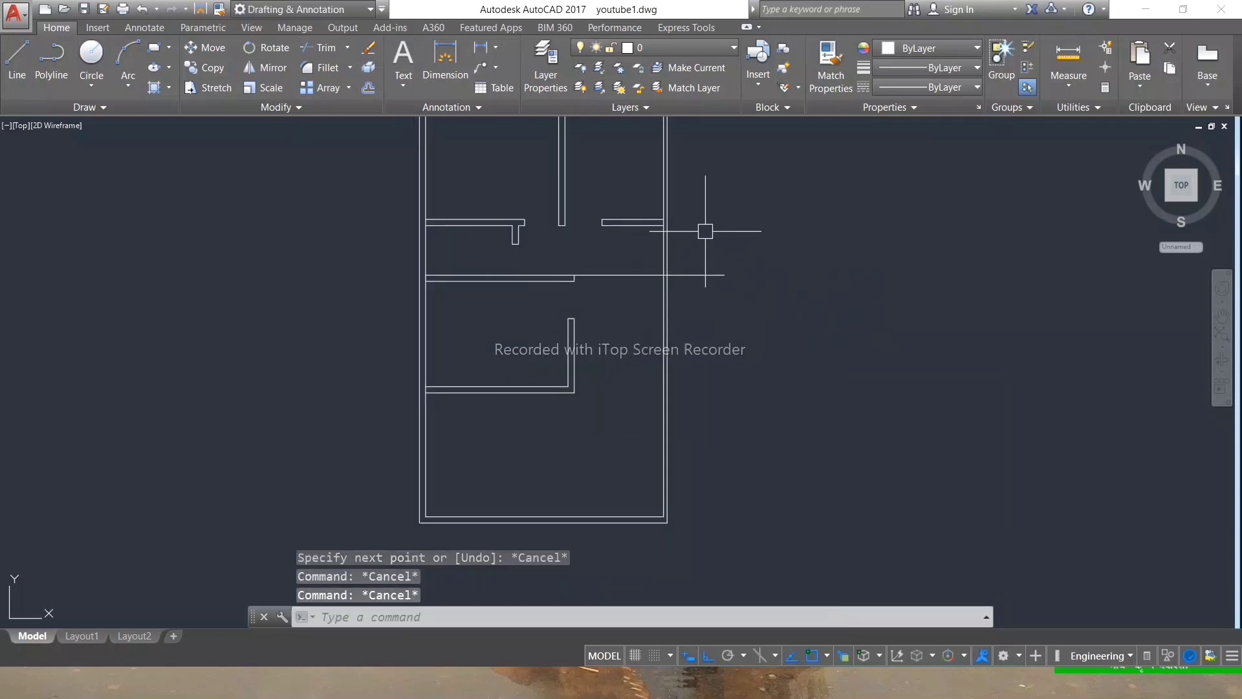
Start another trim with all edges, then cancel without cutting anything.
type("r")
key("Return")
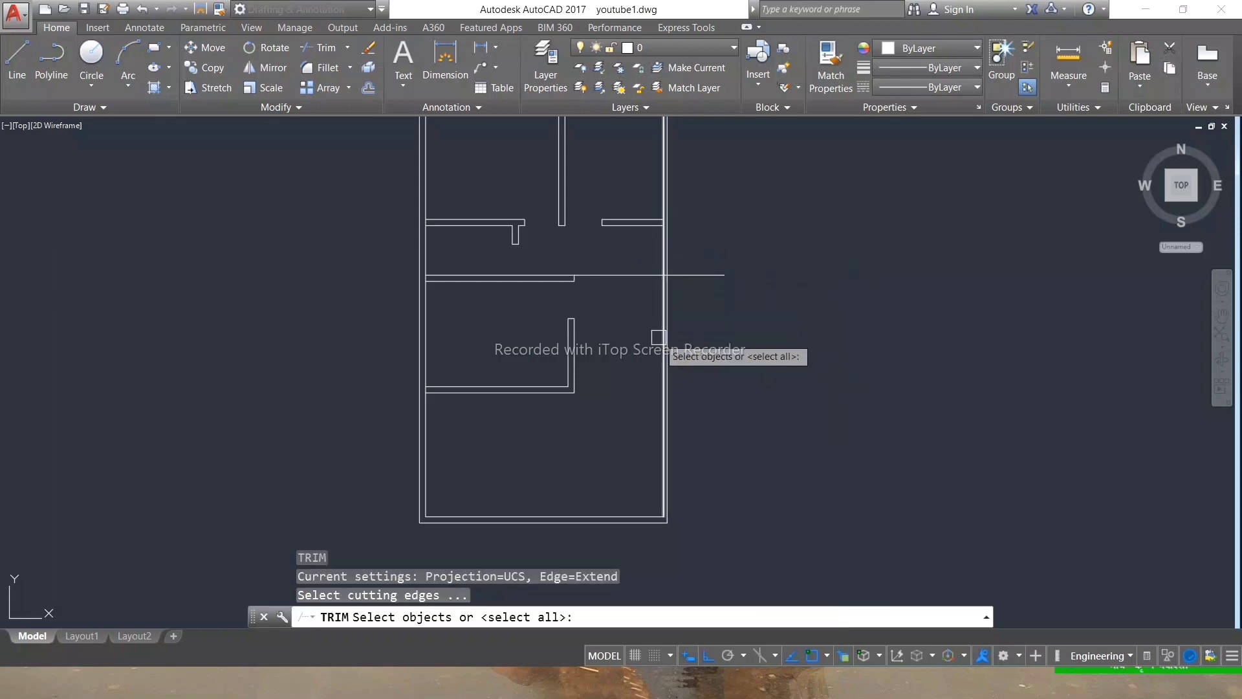
key("Return")
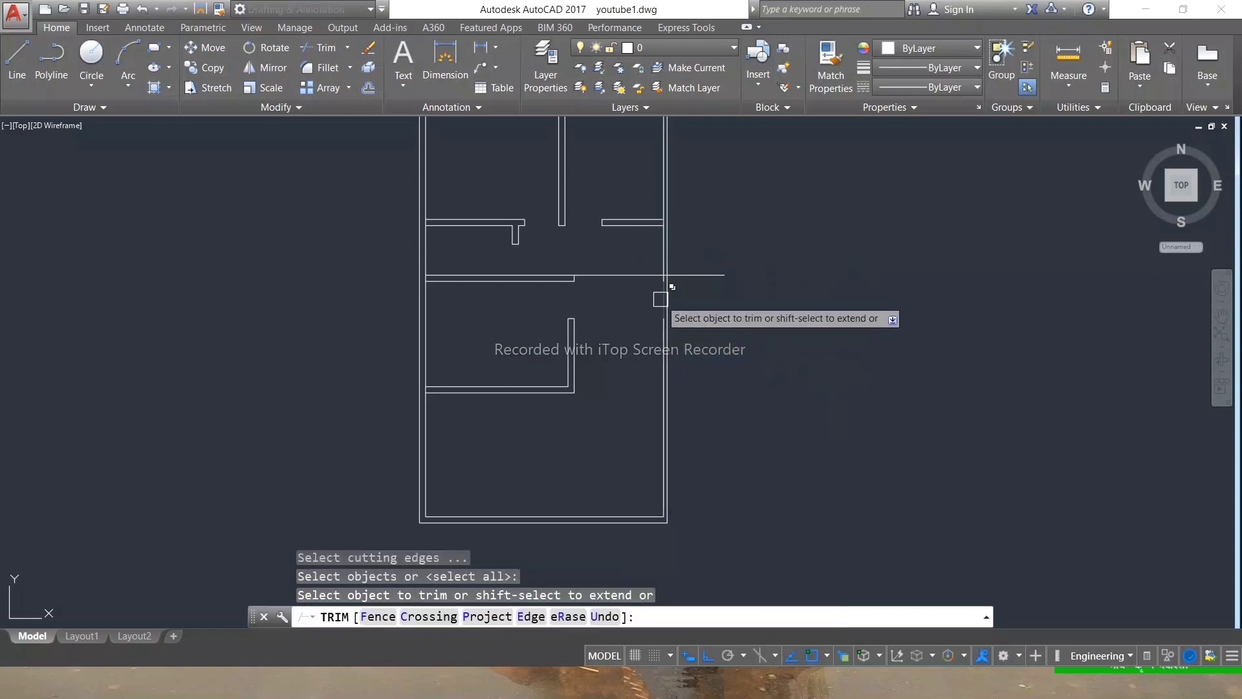
scroll(652, 283, "up", 5)
scroll(712, 252, "down", 3)
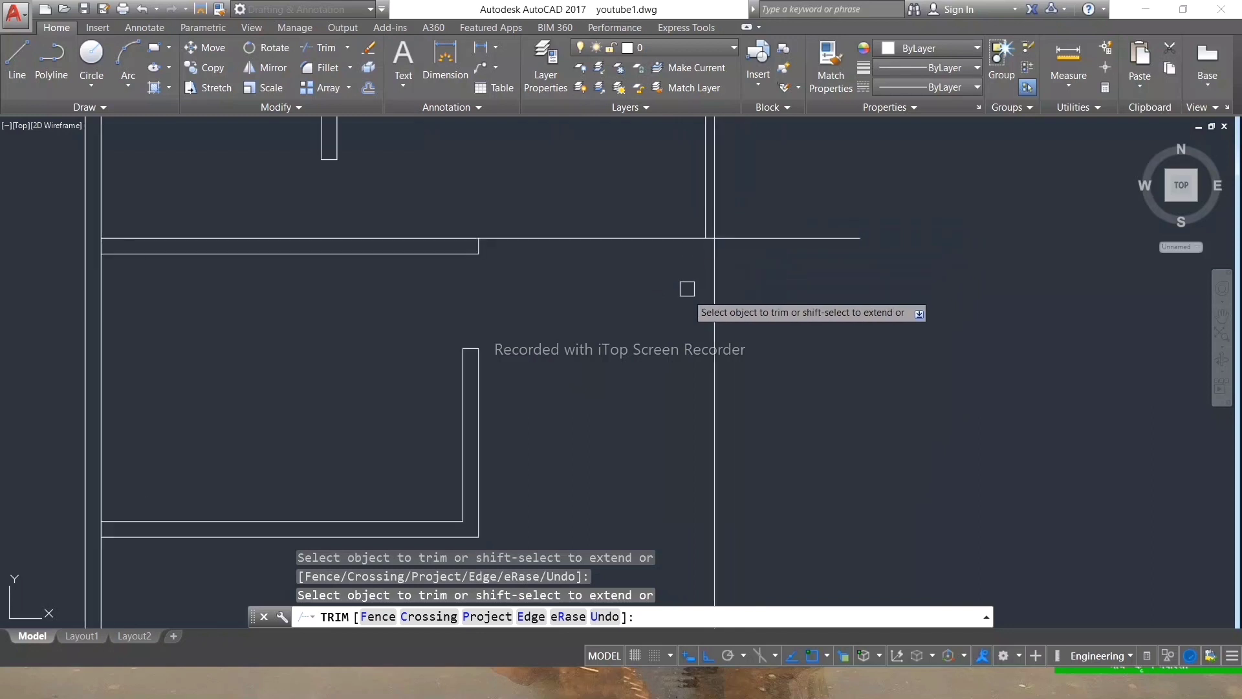
scroll(676, 294, "down", 3)
key("Escape")
scroll(668, 280, "up", 5)
scroll(693, 285, "down", 2)
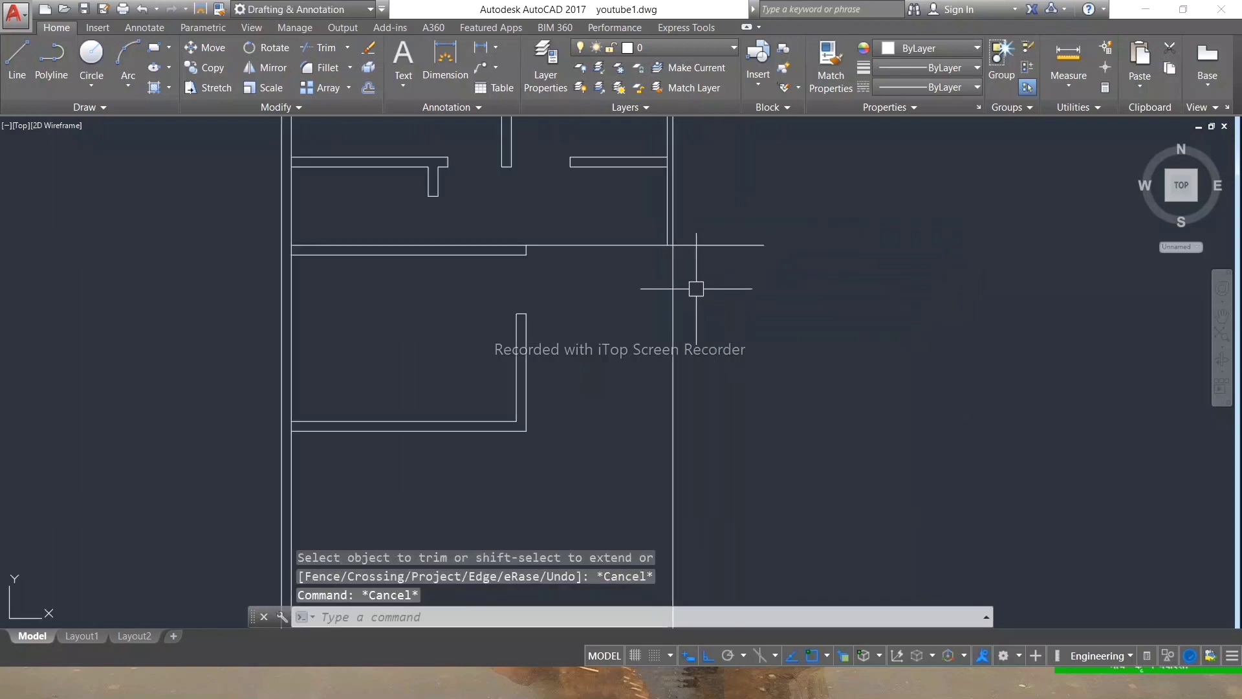
key("Escape")
key("Escape")
scroll(701, 291, "down", 2)
Draw a vertical line from the middle wall junction down to the bottom wall.
type("l")
key("Return")
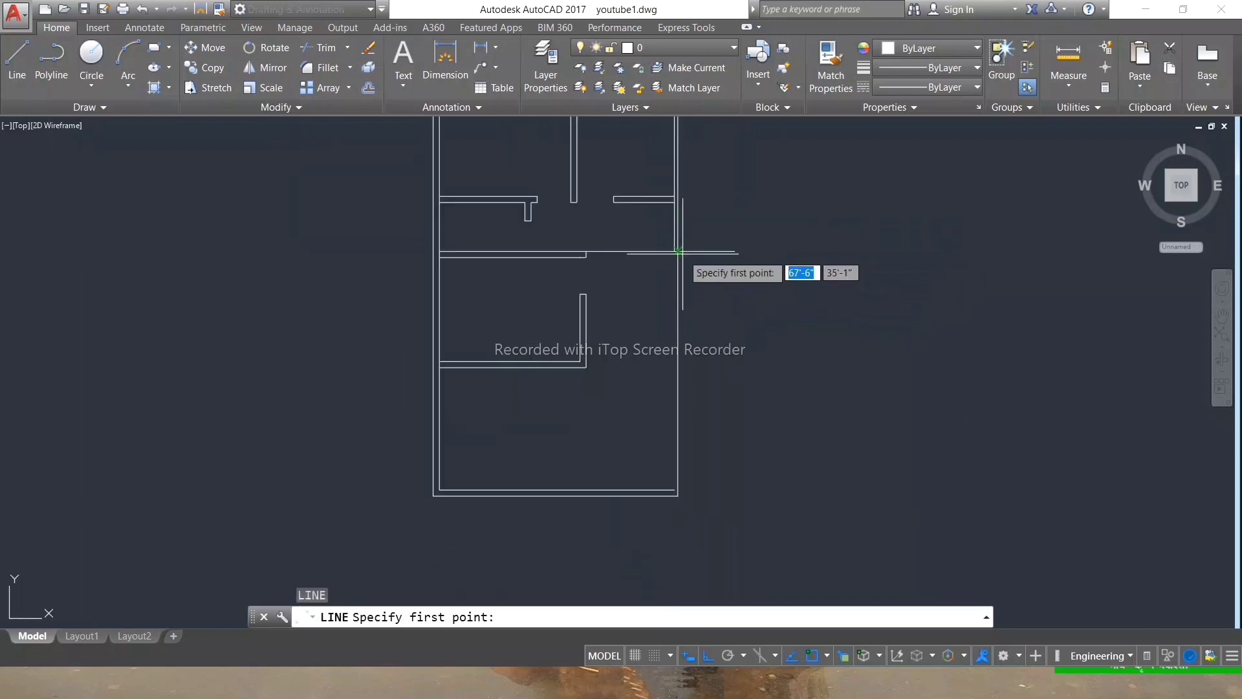
scroll(666, 262, "up", 3)
left_click(670, 265)
scroll(640, 324, "down", 2)
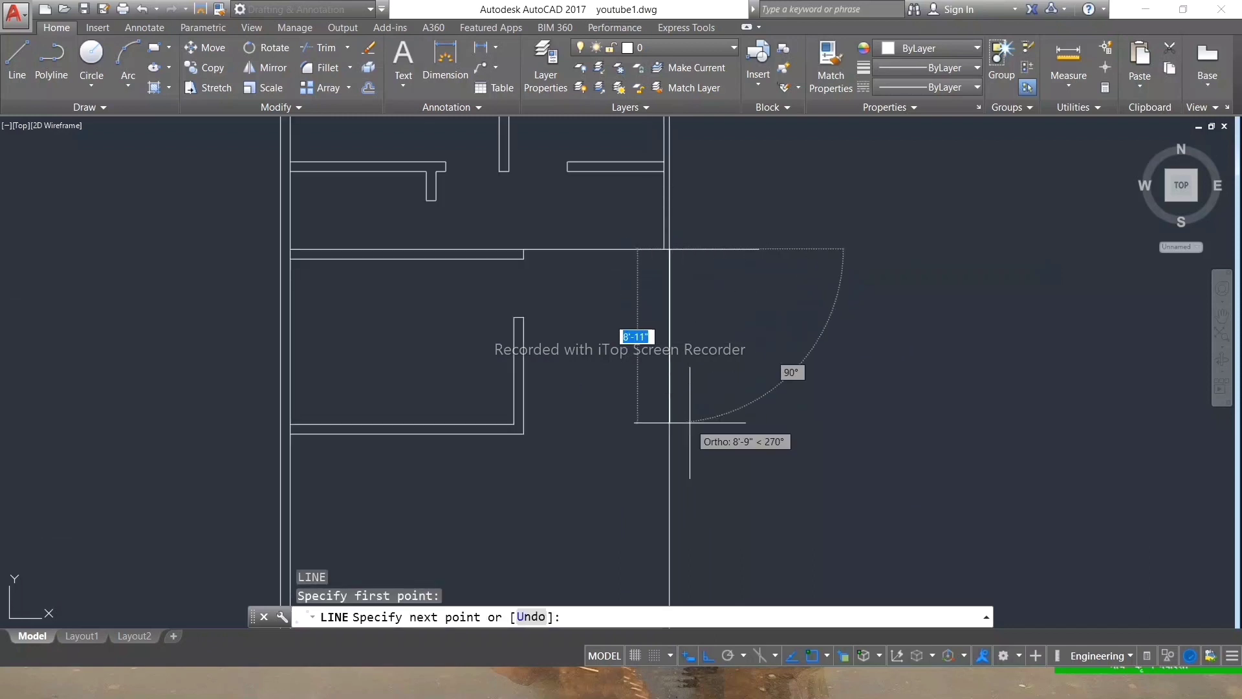
scroll(696, 394, "down", 2)
scroll(696, 393, "up", 4)
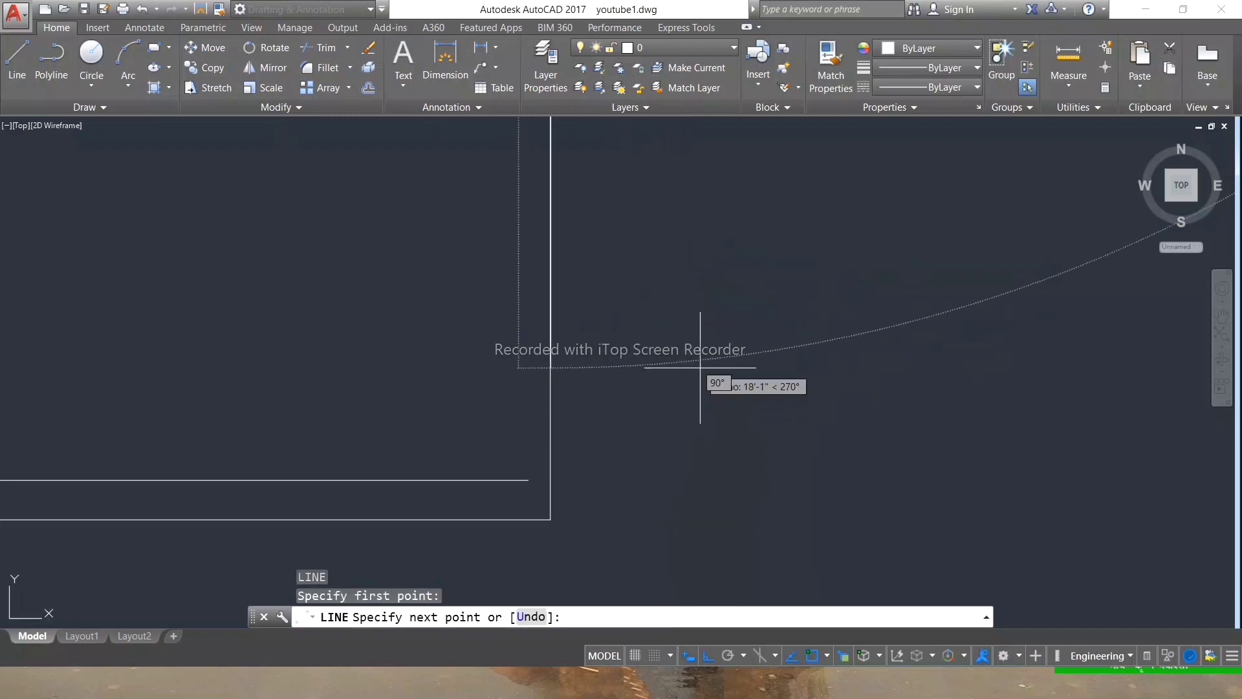
left_click(550, 515)
key("Escape")
scroll(614, 415, "down", 4)
Grip-move the new vertical wall line 3' to the left.
left_click(599, 338)
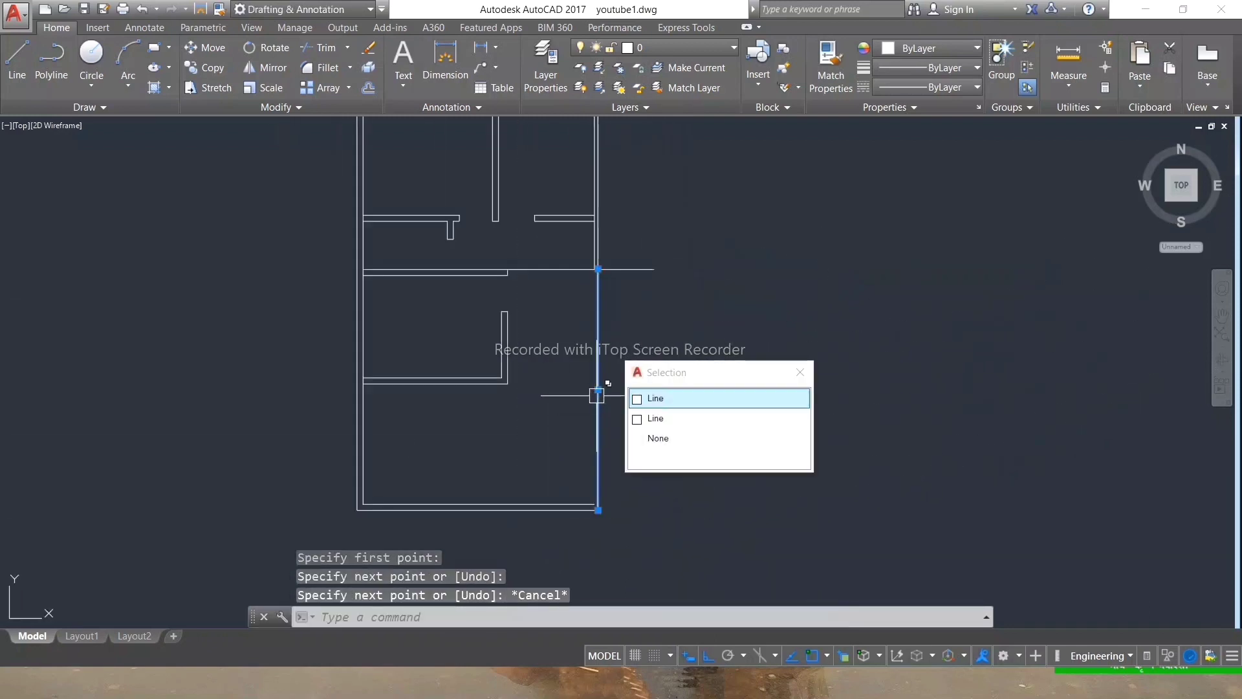
left_click(654, 397)
left_click(598, 389)
type("3")
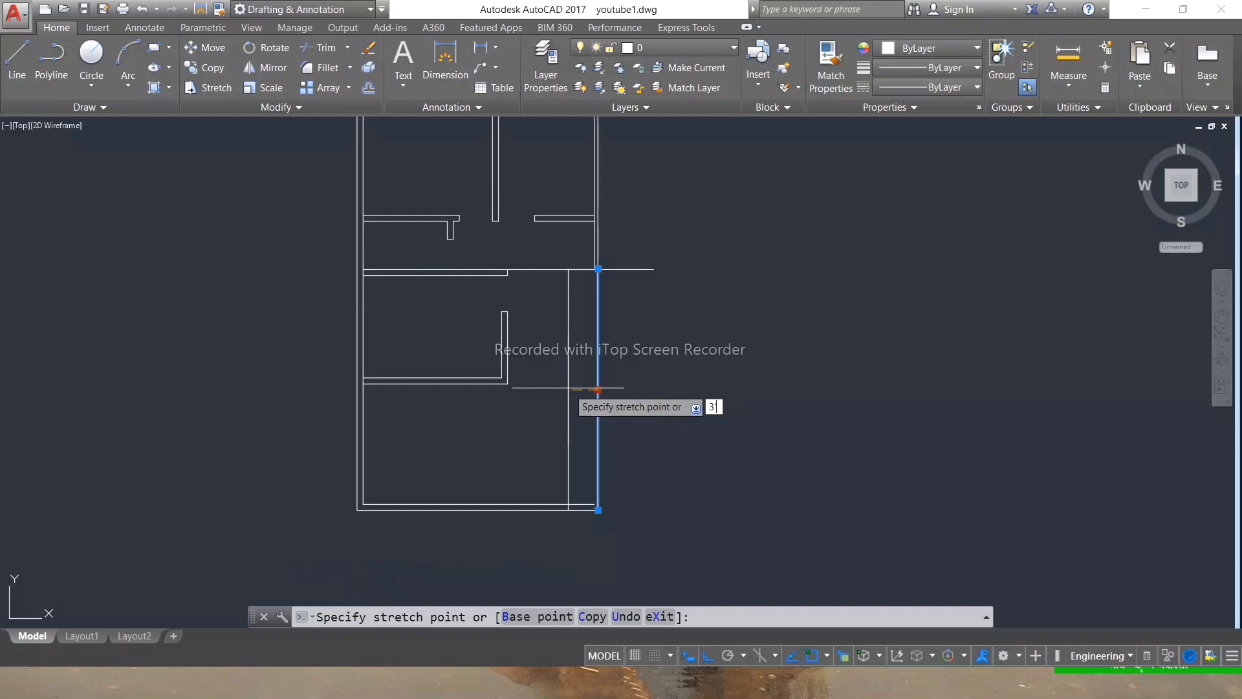
key("Return")
key("Escape")
Offset the moved line 6" to the left to form a double-line wall.
left_click(567, 390)
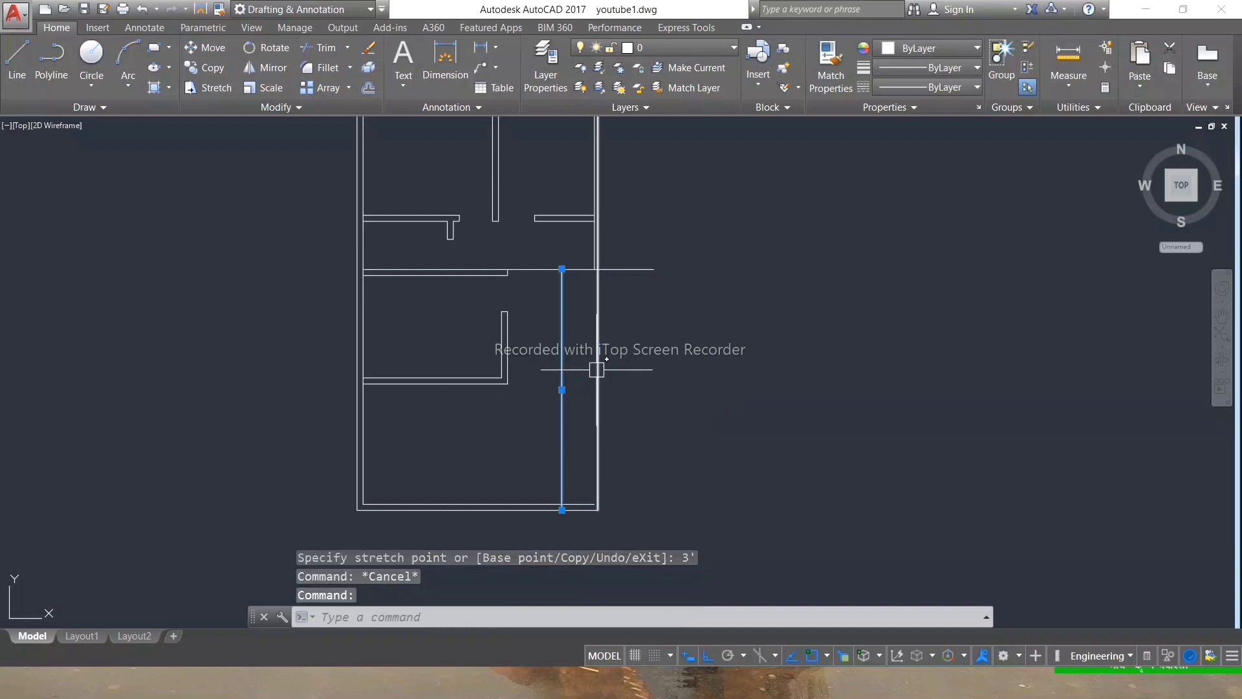
type("o")
key("Return")
key("Return")
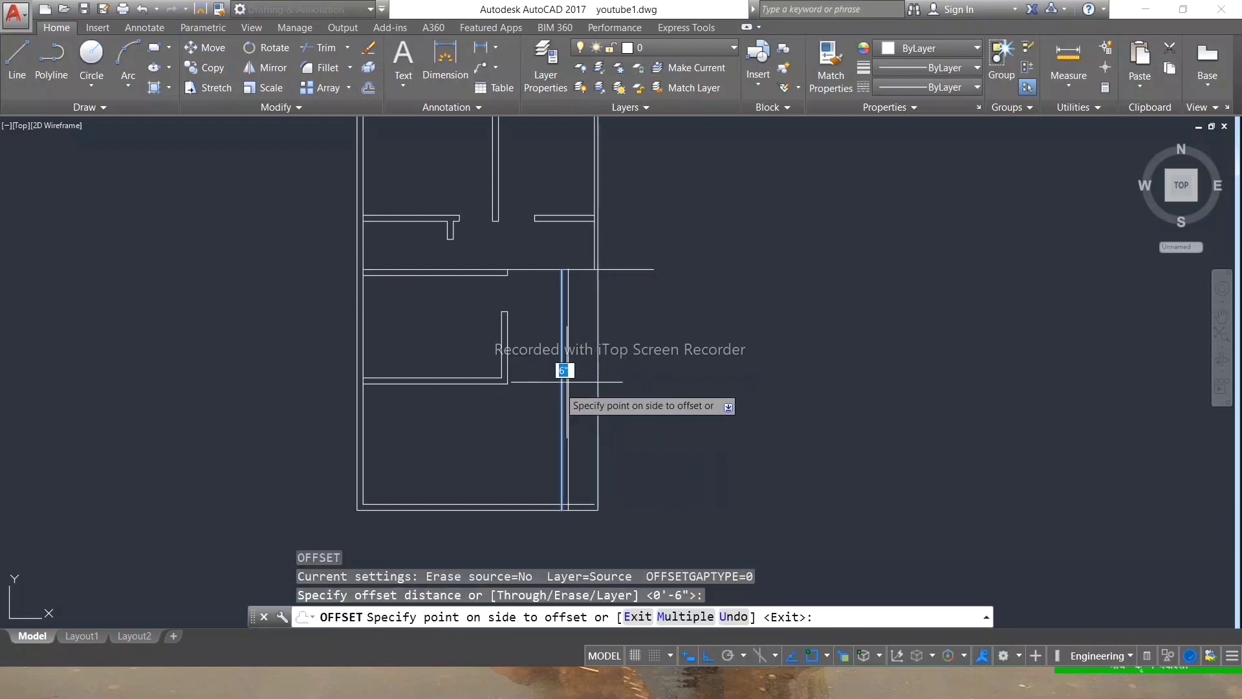
left_click(547, 390)
key("Escape")
key("Escape")
key("Escape")
Delete the stray selected line near the right outer wall.
scroll(534, 392, "down", 3)
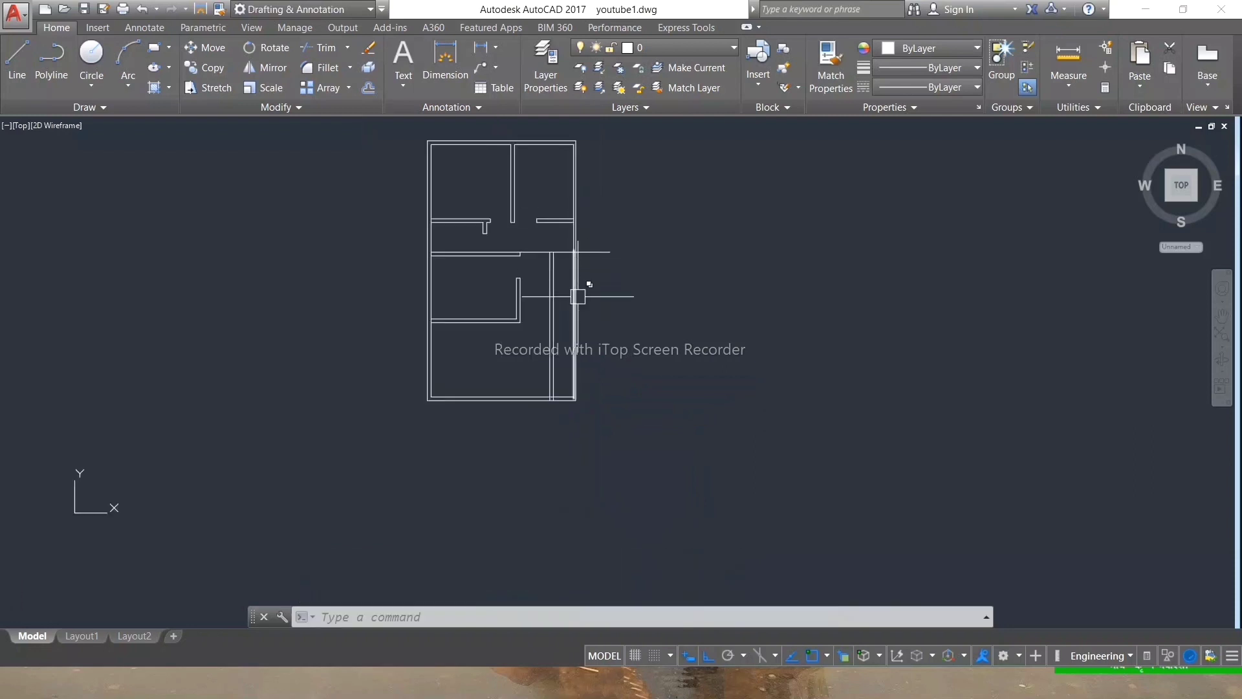
scroll(566, 283, "up", 6)
key("Delete")
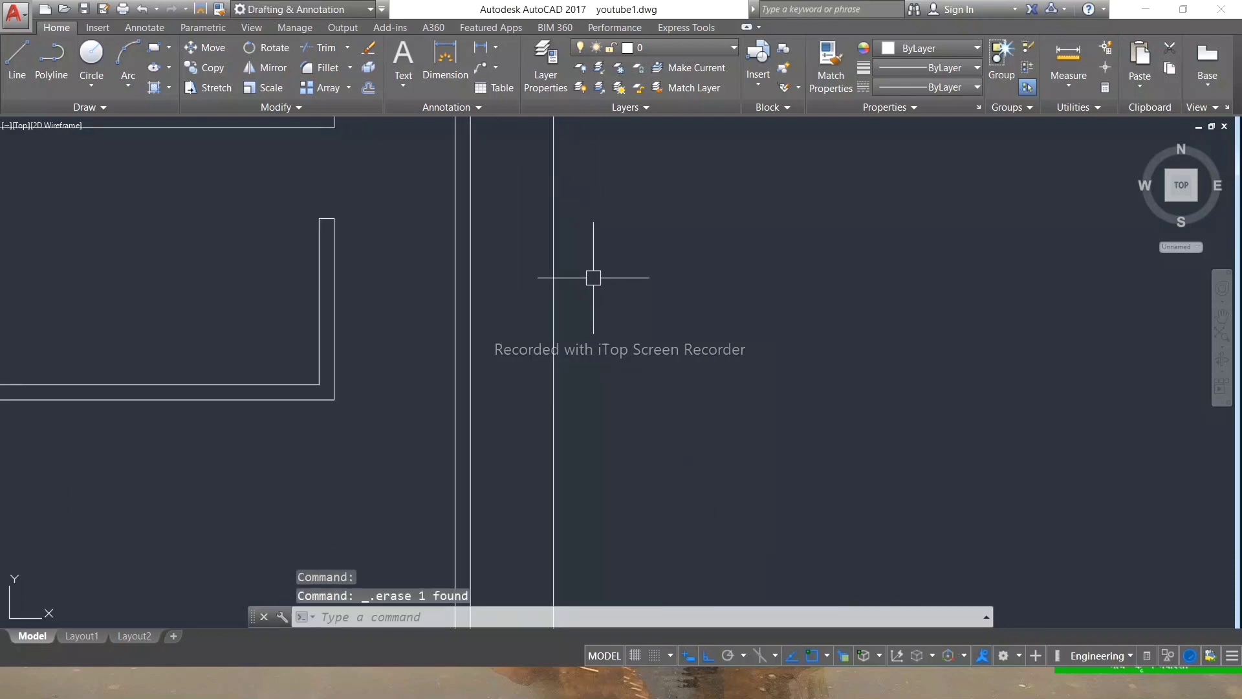
scroll(589, 289, "down", 3)
key("Escape")
key("Escape")
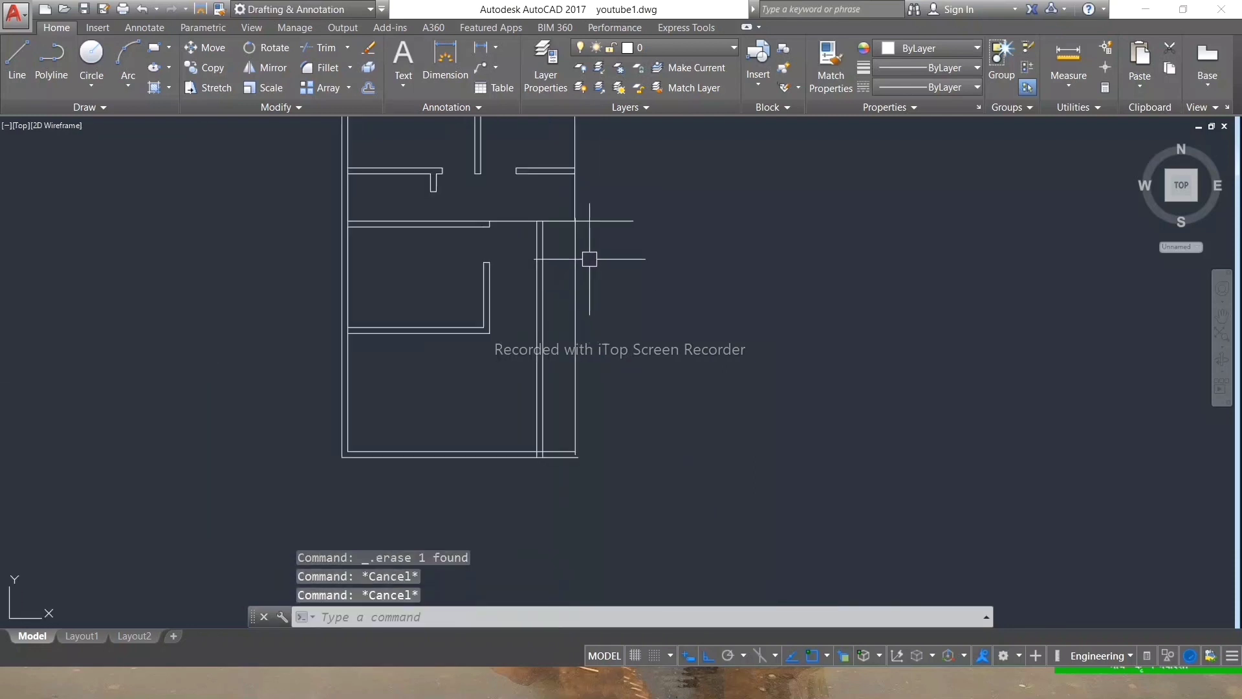
scroll(566, 241, "up", 2)
Draw a short tread line across the strip to the right outer wall, then move it 3' down.
type("l")
key("Return")
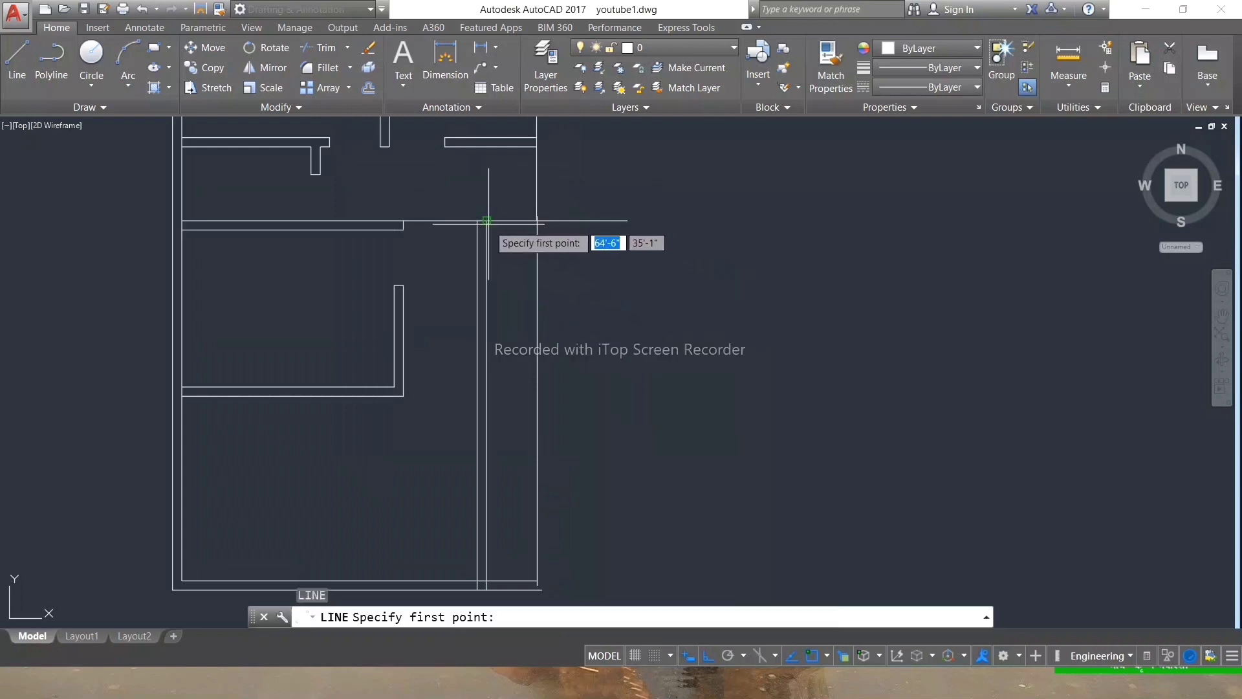
left_click(487, 221)
left_click(537, 220)
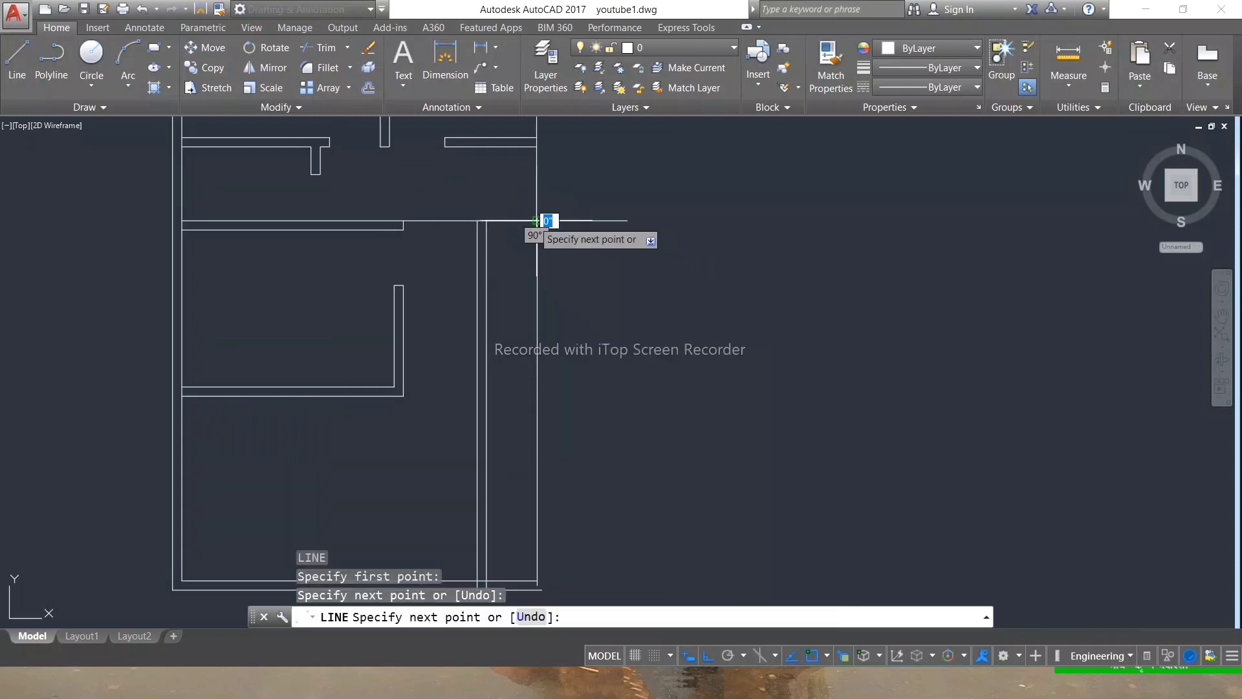
key("Escape")
left_click(511, 220)
left_click(512, 221)
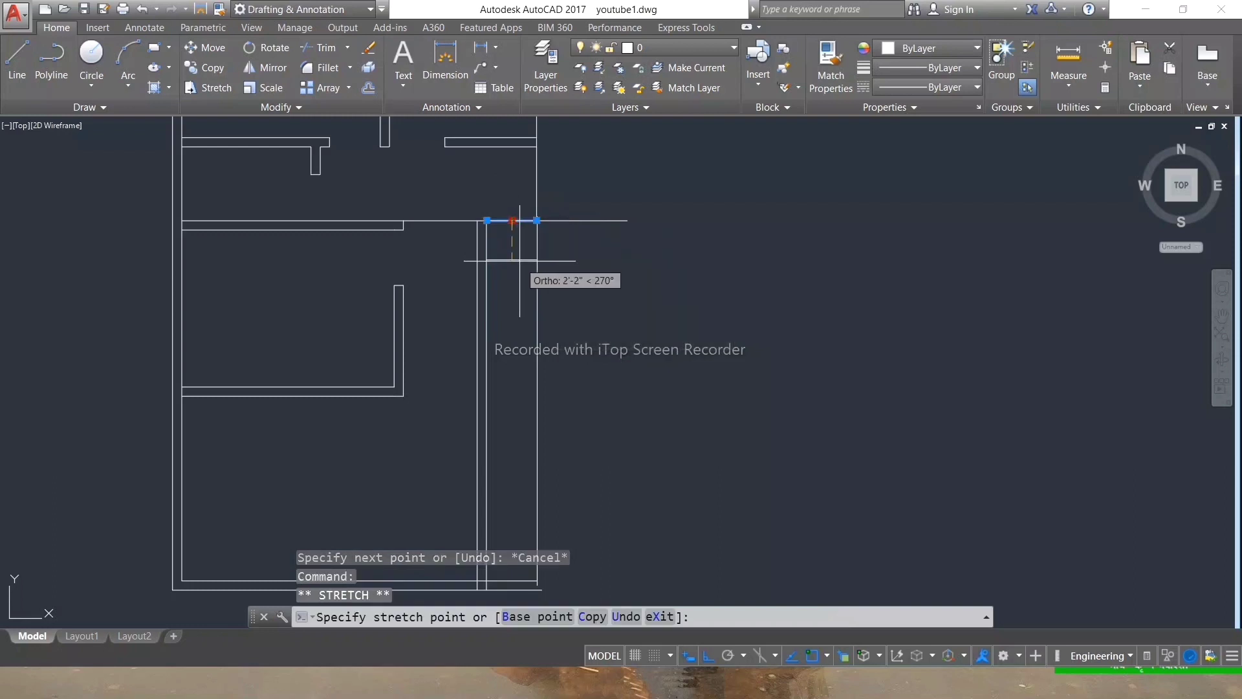
type("3'")
key("Return")
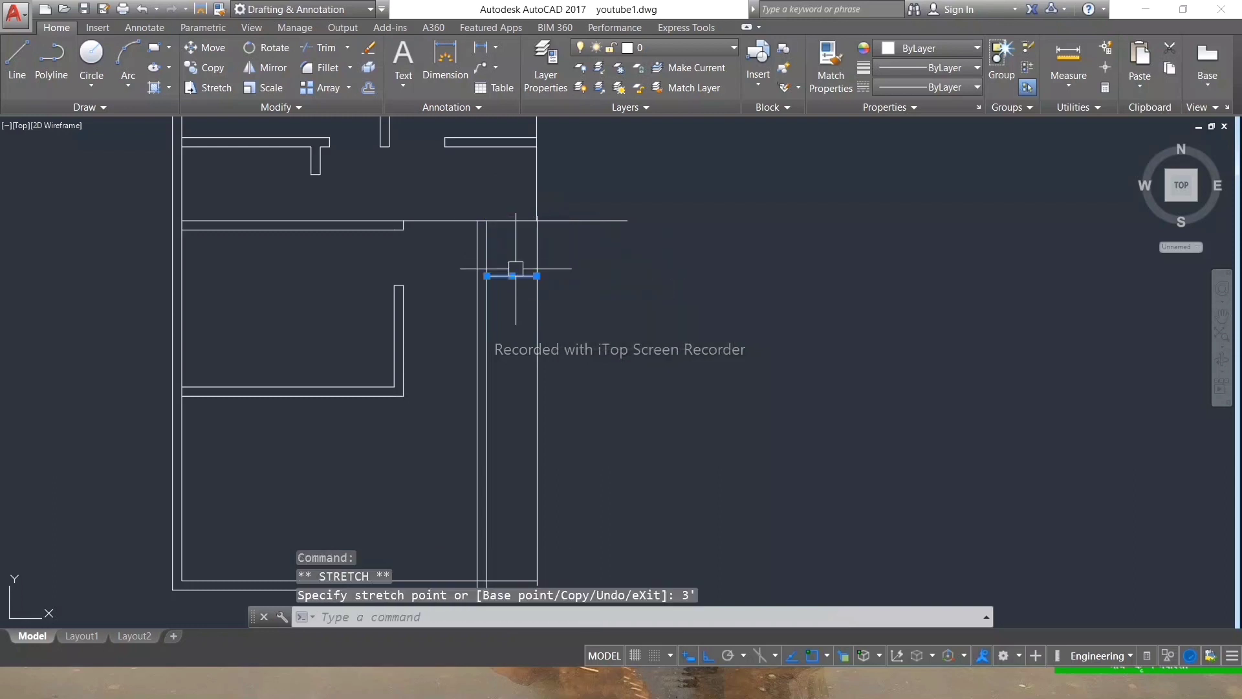
key("Escape")
key("Escape")
key("Escape")
Start the Offset command for copying the stair tread.
scroll(598, 250, "down", 2)
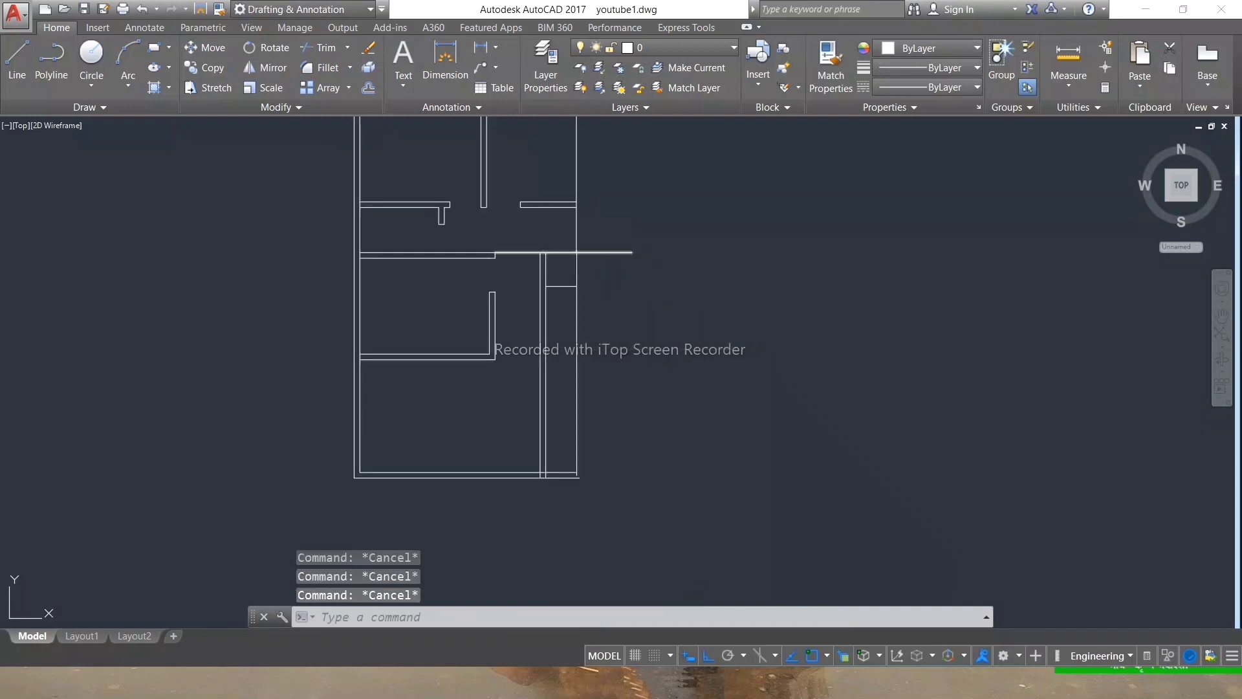
type("o")
key("Return")
type("12")
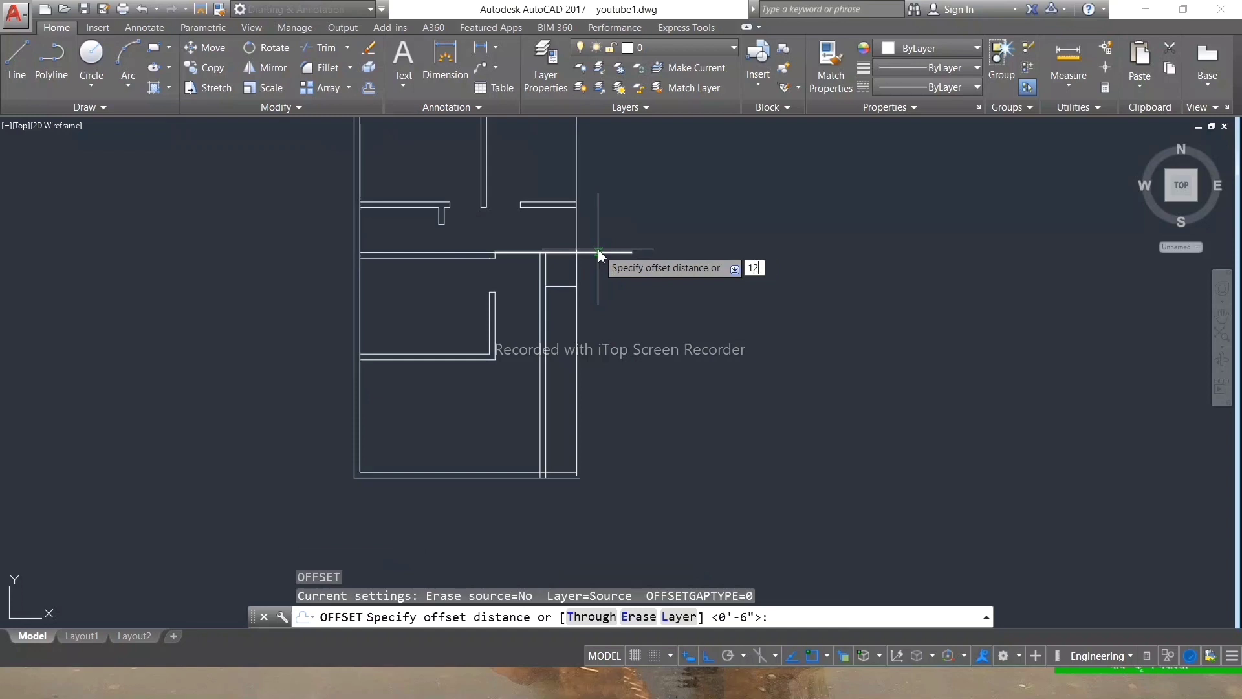
Offset the tread line downward four times at 12" spacing to form the stair run.
key("Return")
left_click(557, 286)
left_click(556, 297)
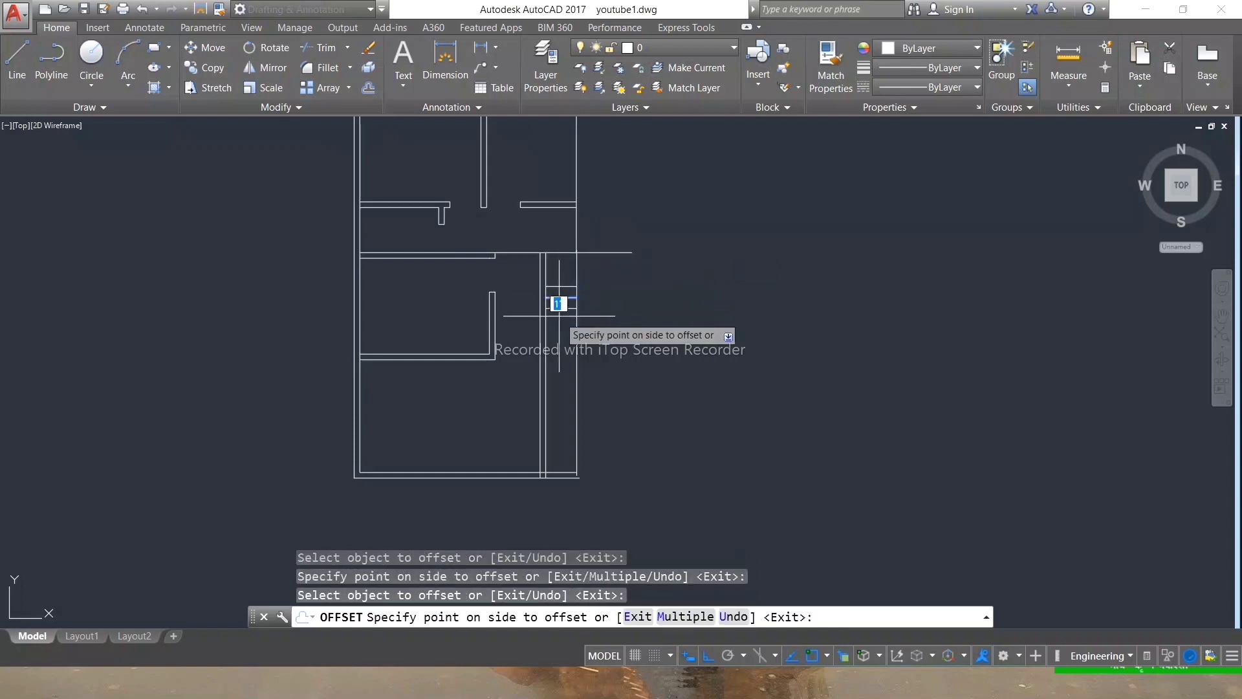
left_click(559, 309)
left_click(560, 320)
left_click(562, 339)
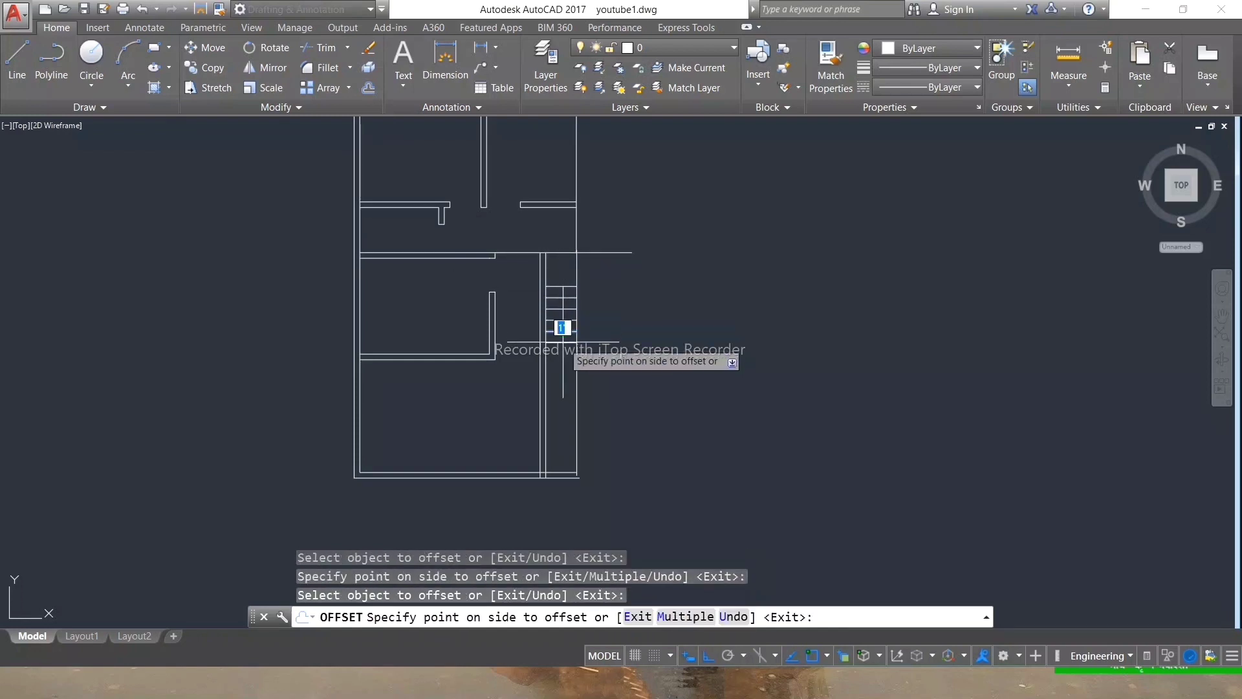
left_click(562, 352)
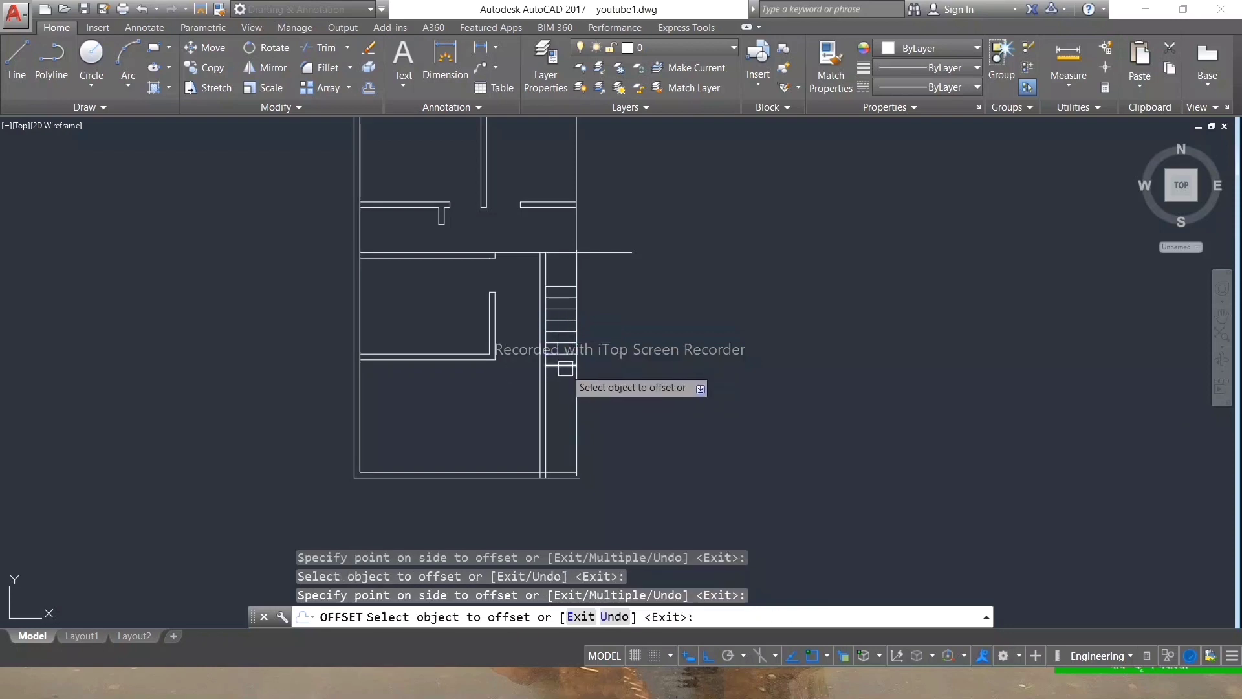
left_click(563, 365)
left_click(562, 372)
left_click(561, 388)
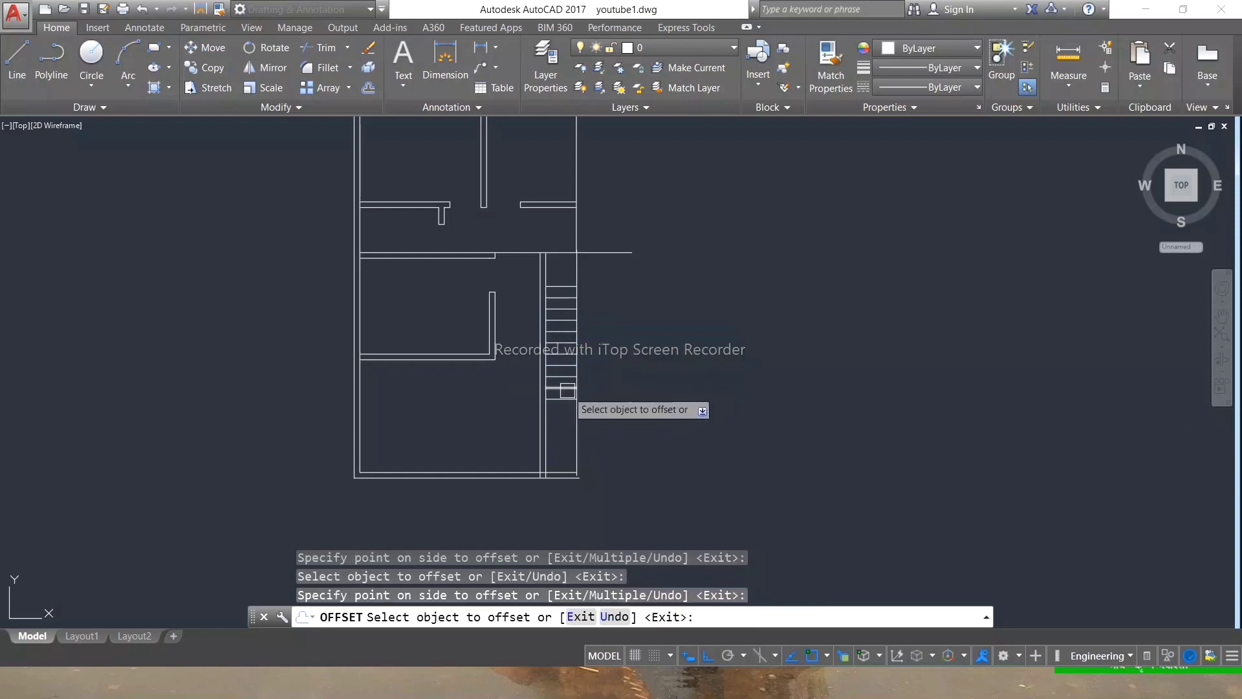
key("Escape")
key("Escape")
key("Escape")
scroll(578, 243, "up", 5)
Draw a wall line from the stair's top corner 6 units up, then across to the stair wall.
type("l")
key("Return")
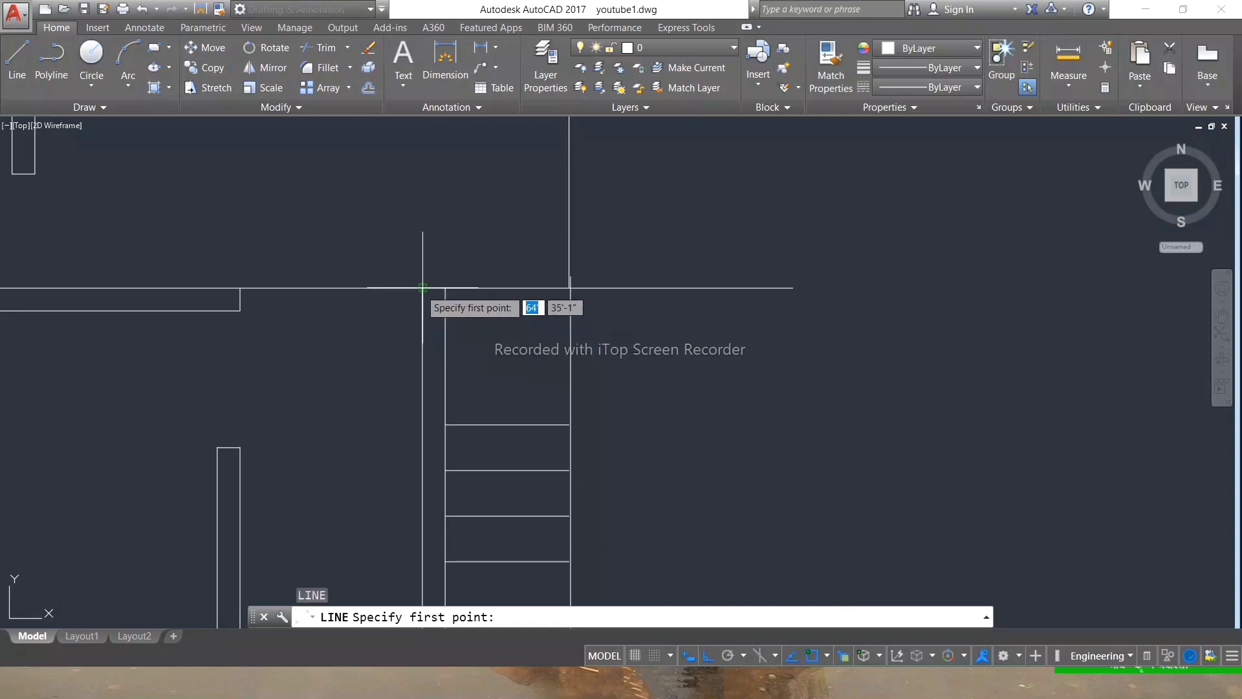
left_click(421, 288)
key("Return")
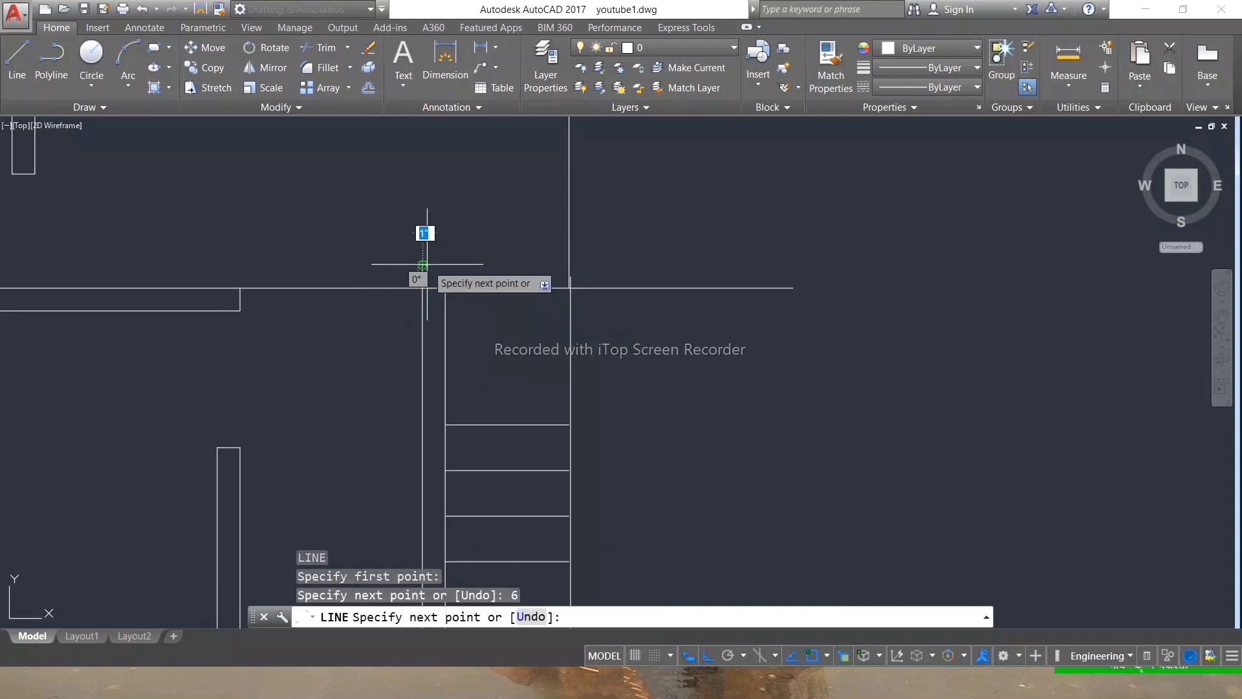
left_click(569, 265)
key("Escape")
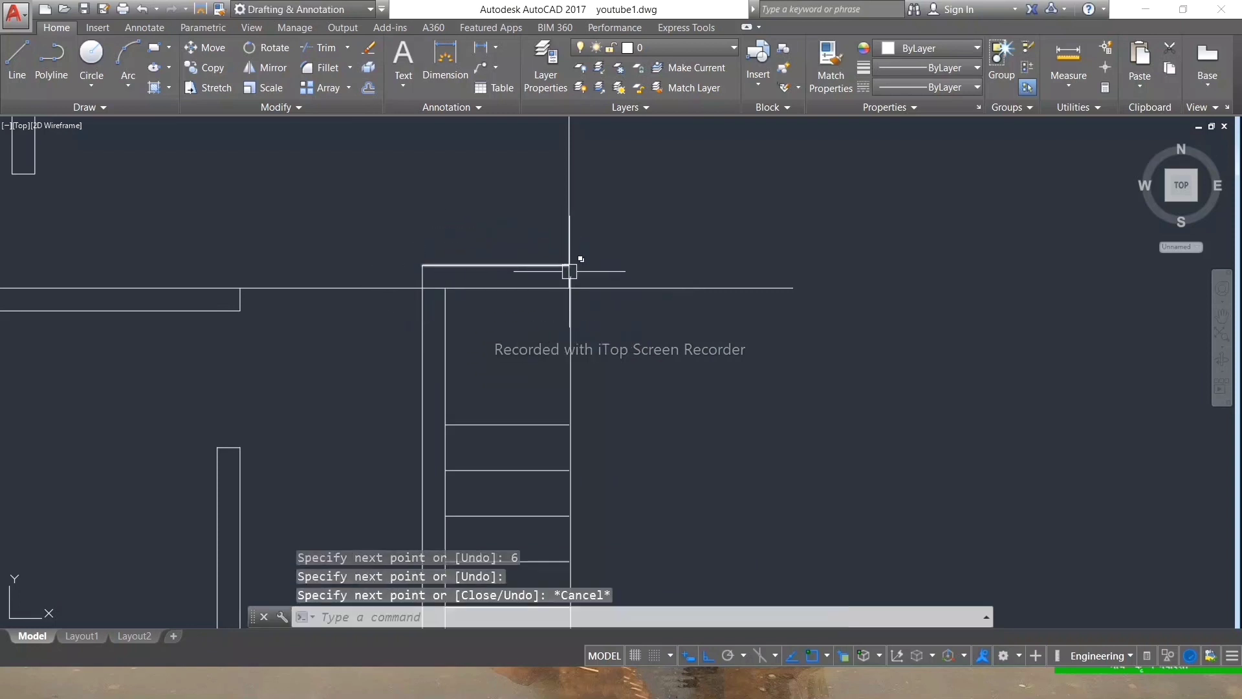
scroll(581, 312, "down", 5)
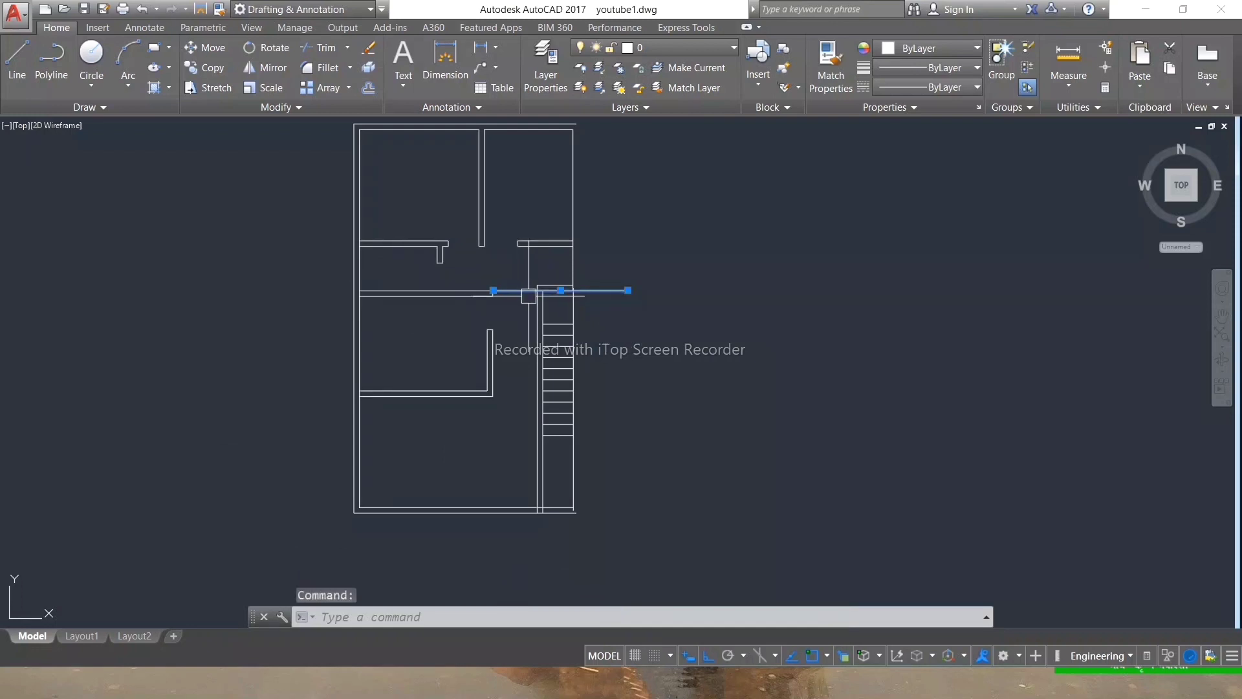
key("Escape")
type("tr")
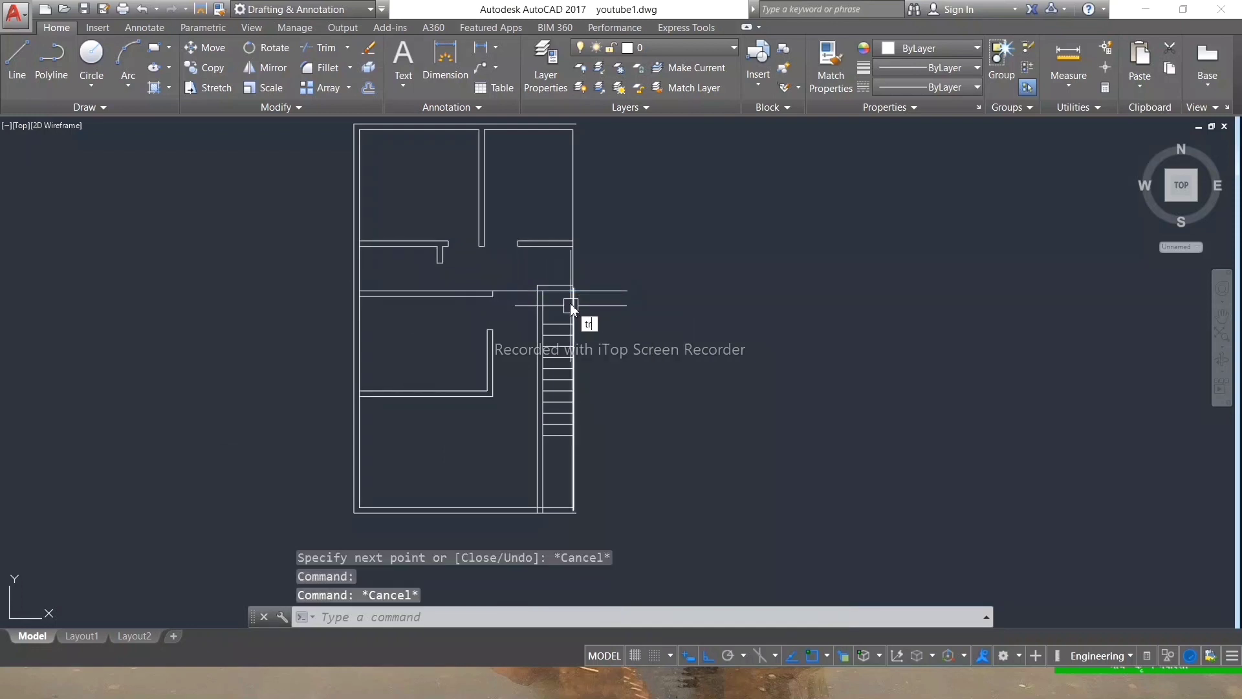
key("Return")
Trim the stray line at the stair-top corner, using all lines as cutting edges.
left_click(518, 289)
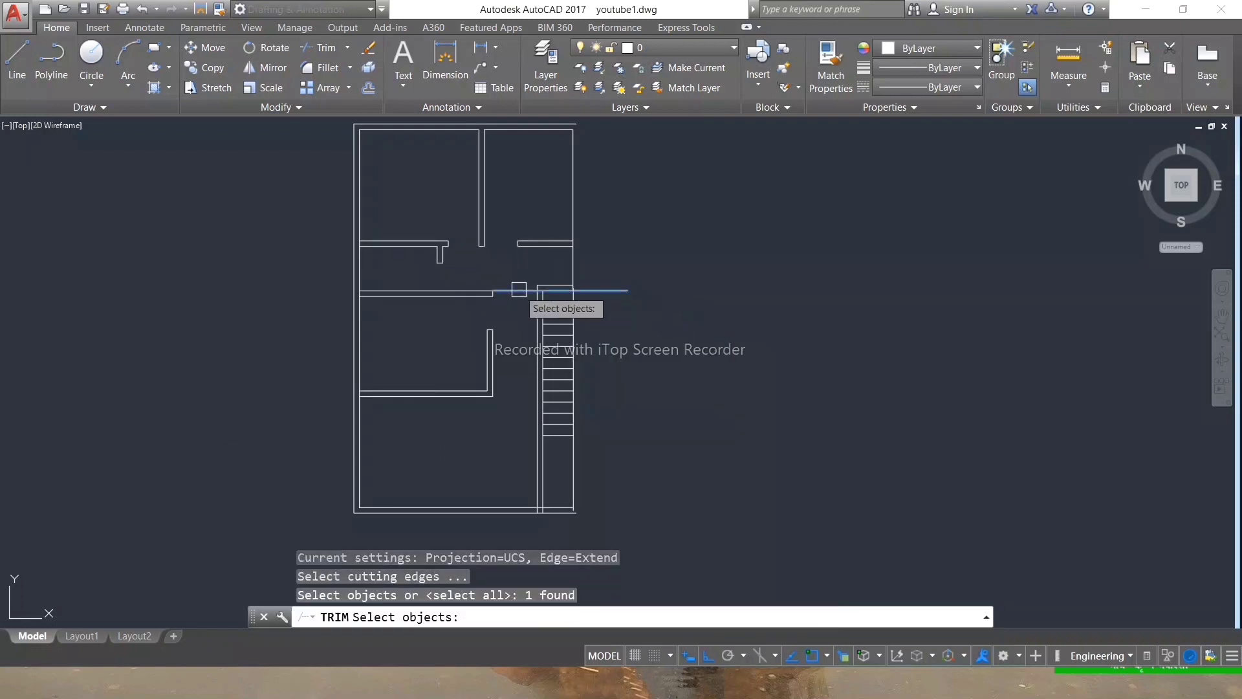
key("Return")
key("Escape")
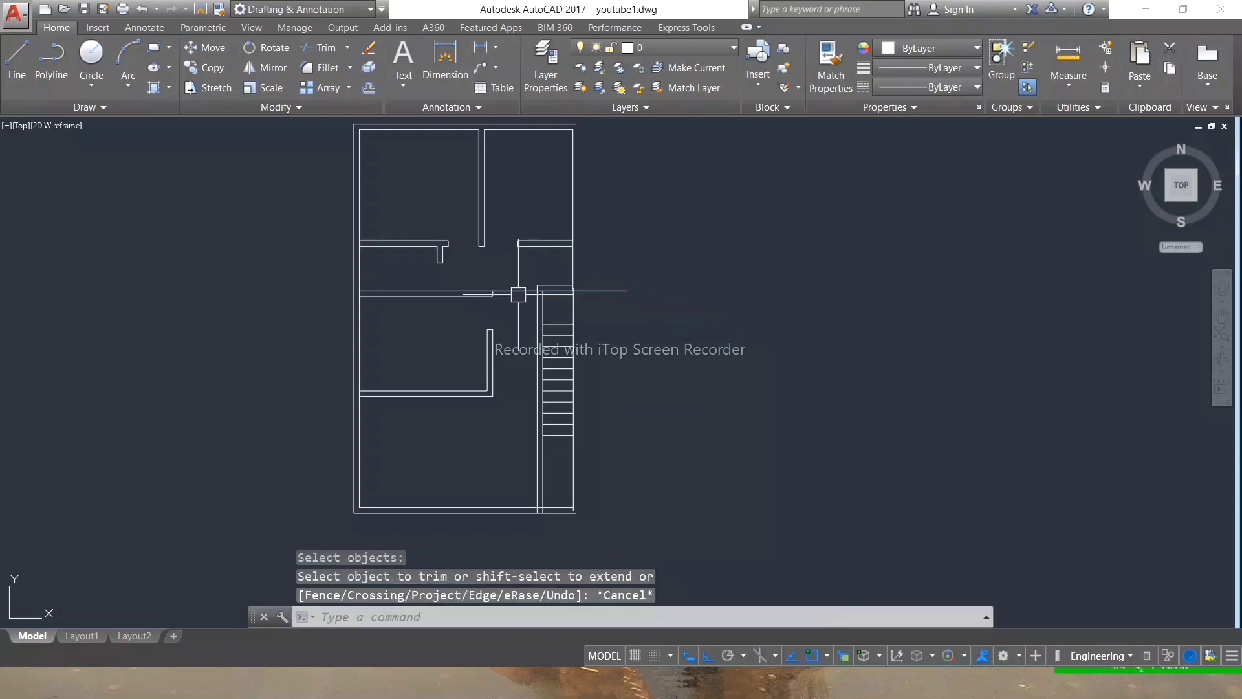
key("Return")
key("Return")
left_click(513, 292)
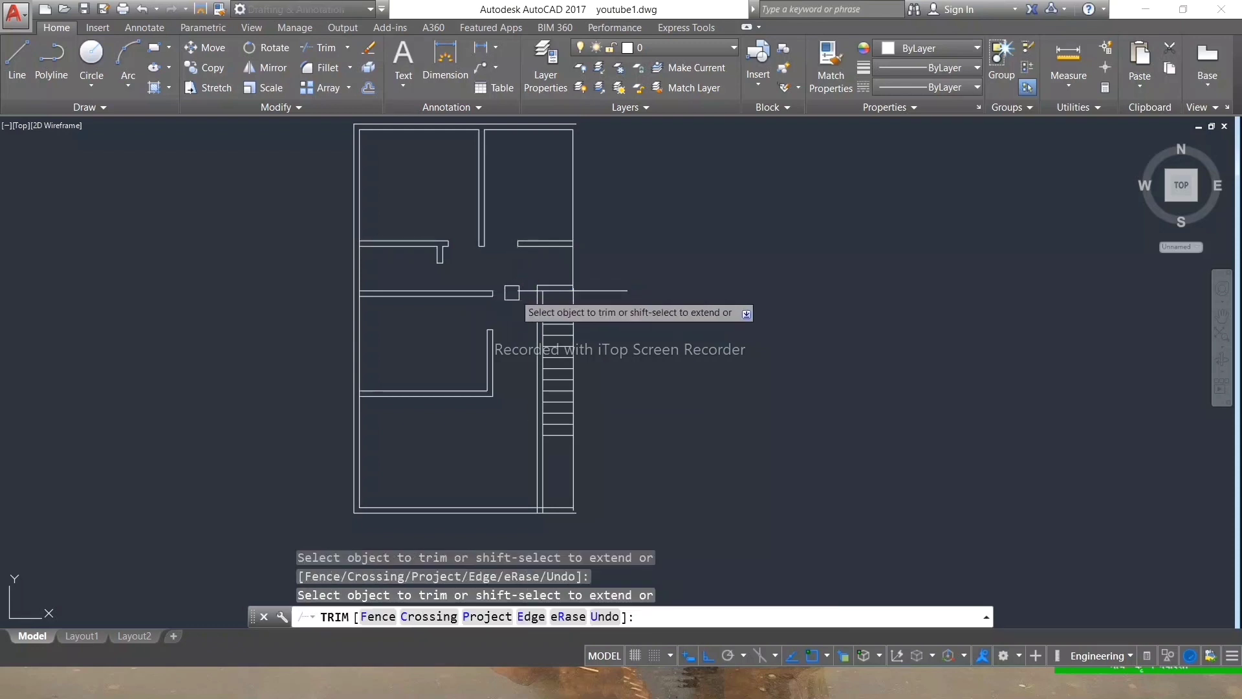
scroll(524, 293, "up", 5)
scroll(555, 233, "down", 3)
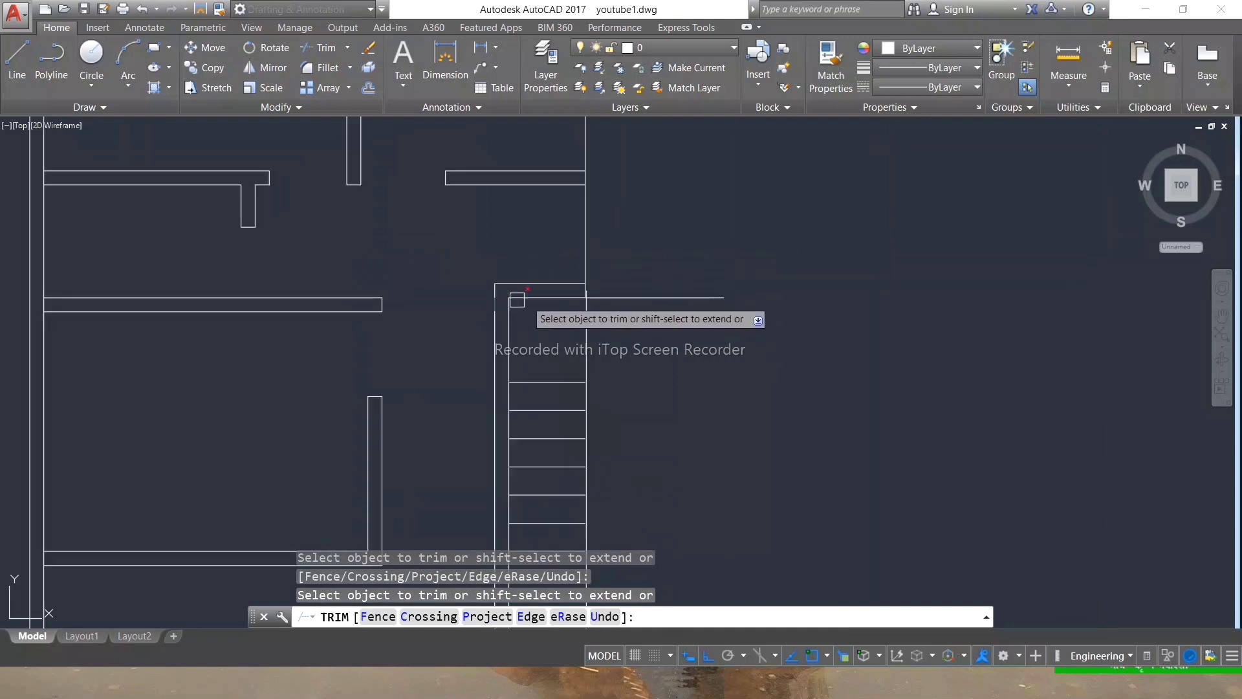
scroll(563, 310, "up", 4)
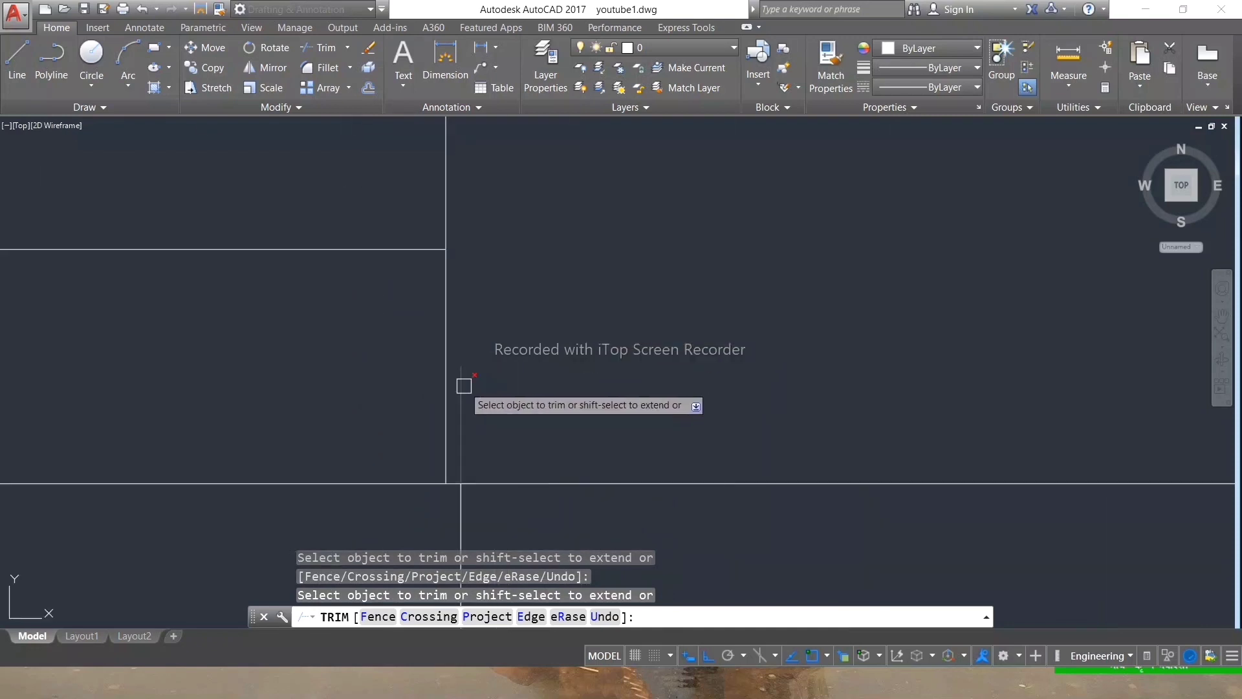
scroll(525, 307, "down", 2)
scroll(526, 306, "down", 1)
scroll(530, 324, "down", 2)
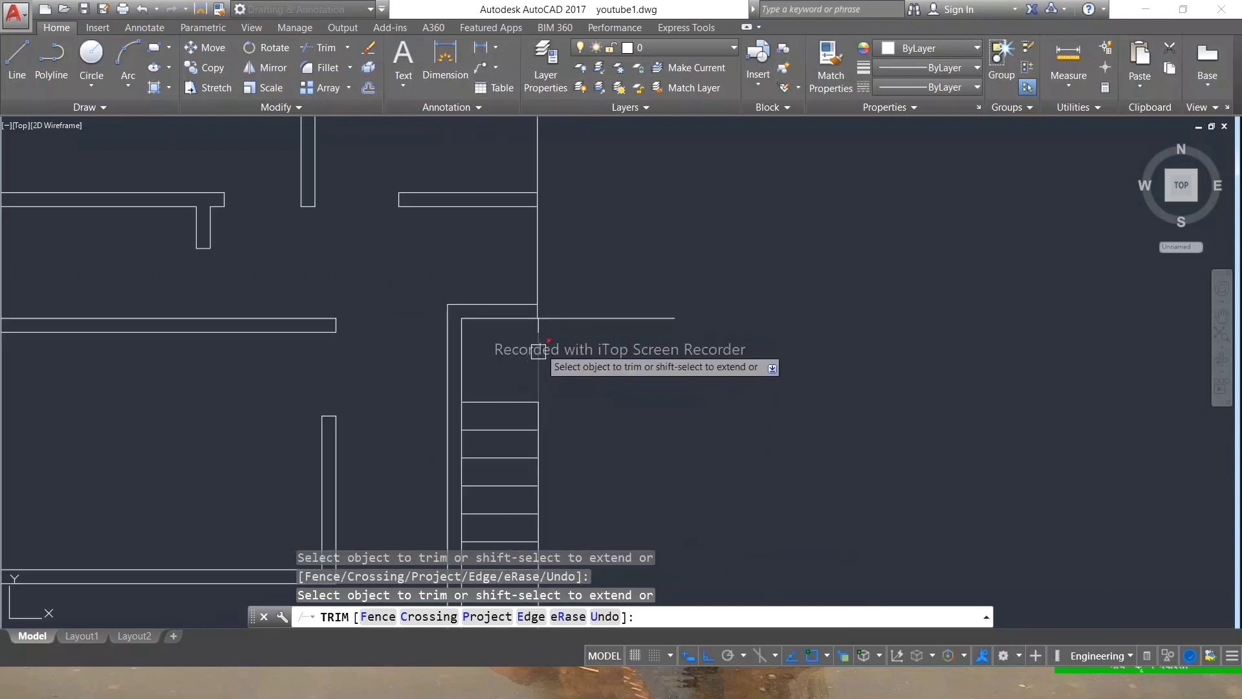
scroll(542, 317, "up", 3)
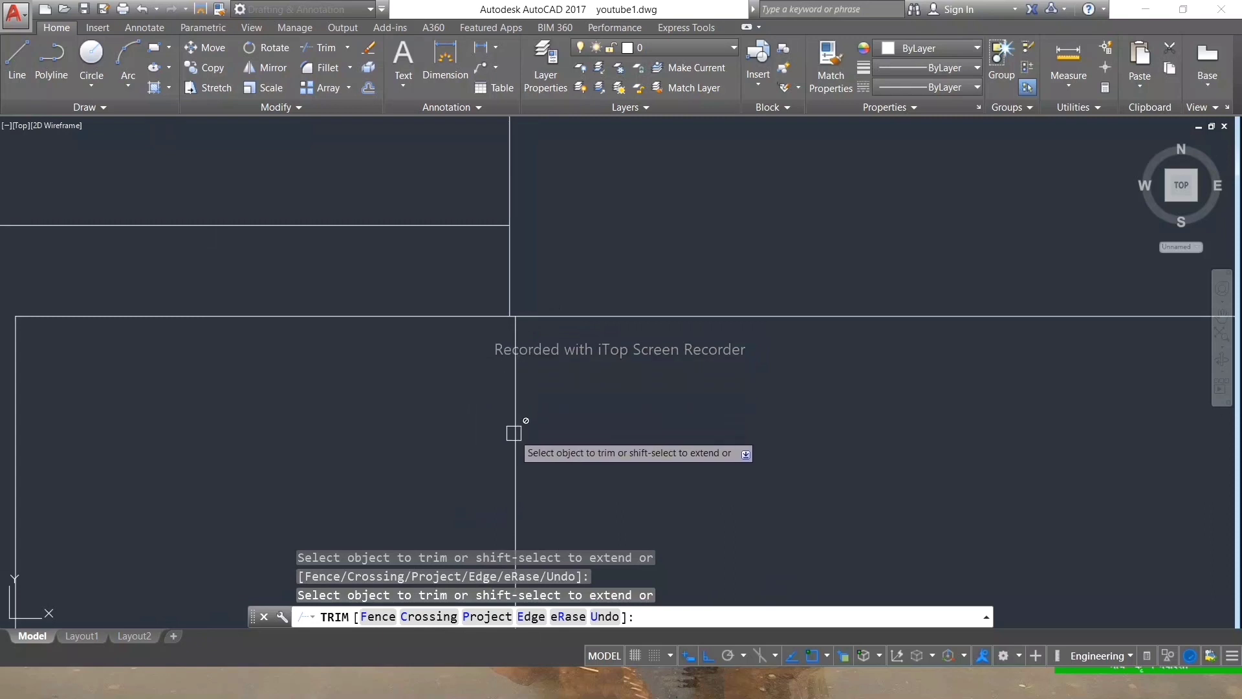
scroll(518, 359, "down", 3)
scroll(570, 346, "down", 3)
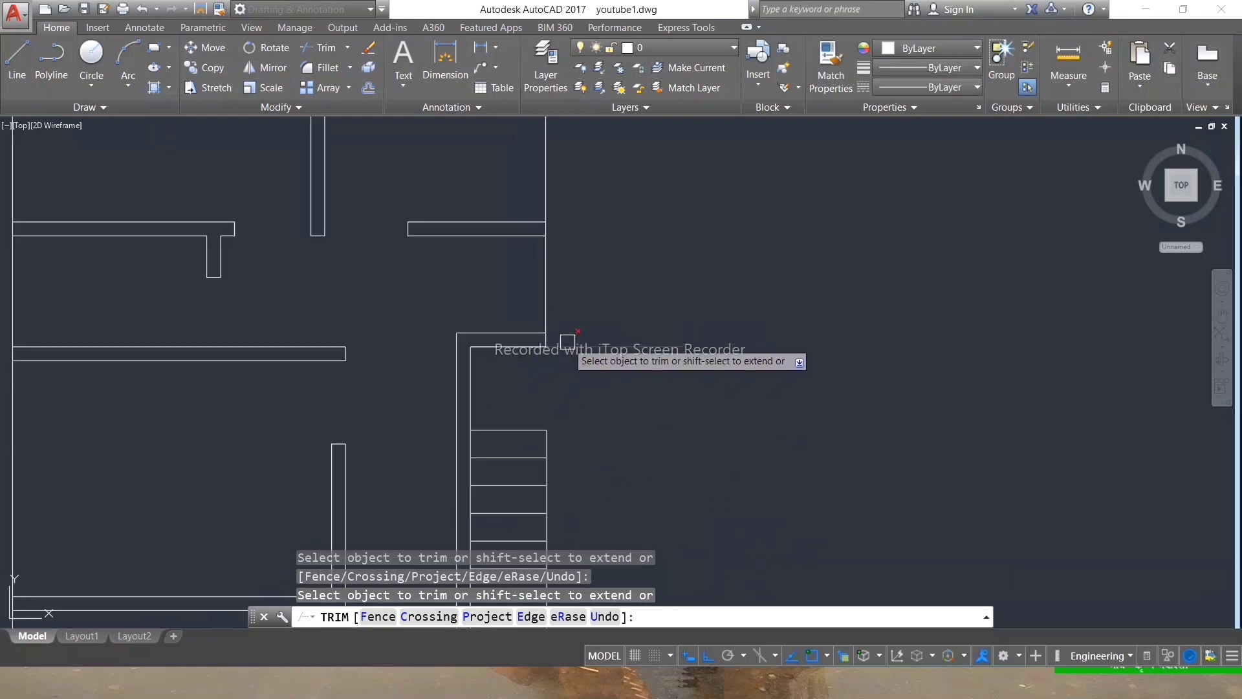
scroll(572, 343, "down", 3)
key("Escape")
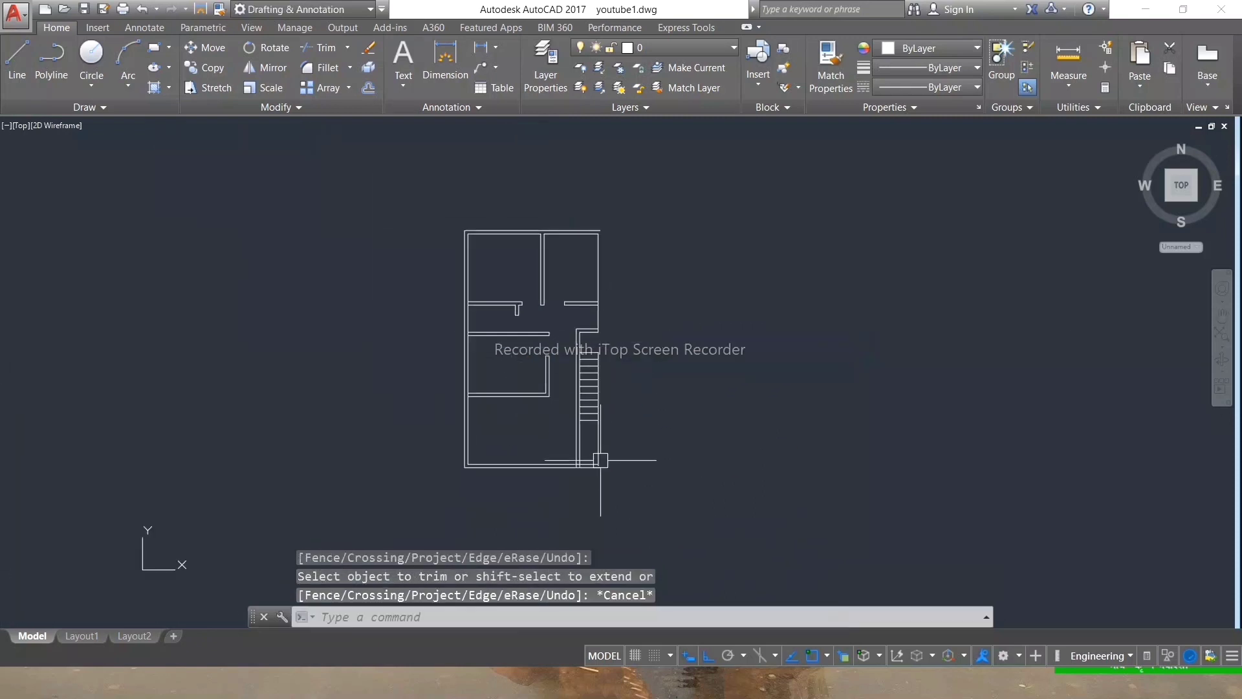
key("Return")
key("Return")
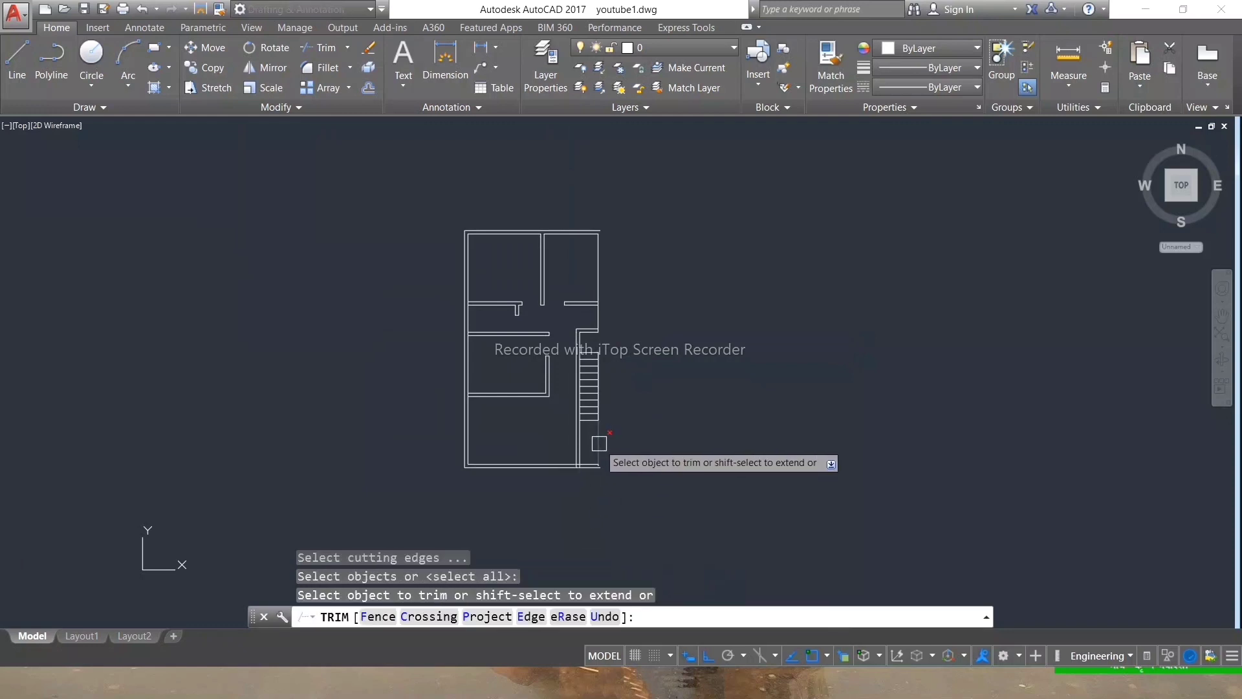
Delete the short vertical line at the lower wall end.
scroll(605, 479, "up", 5)
key("Escape")
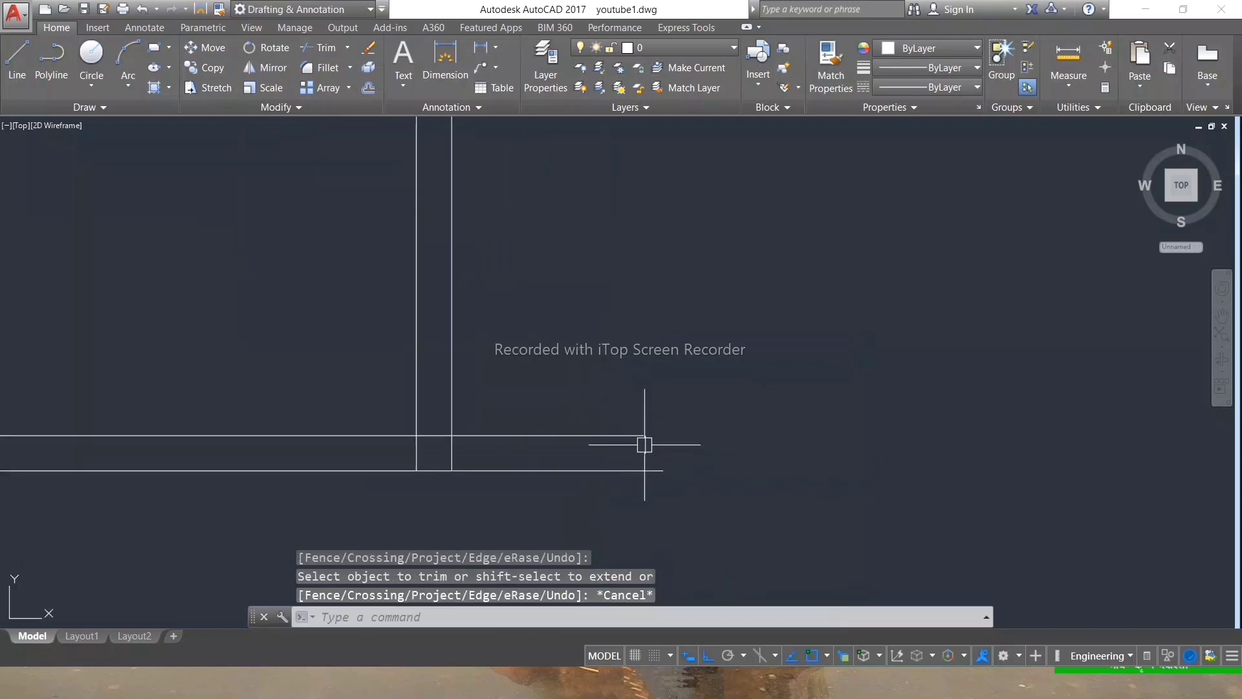
left_click(645, 444)
key("Delete")
scroll(643, 446, "down", 2)
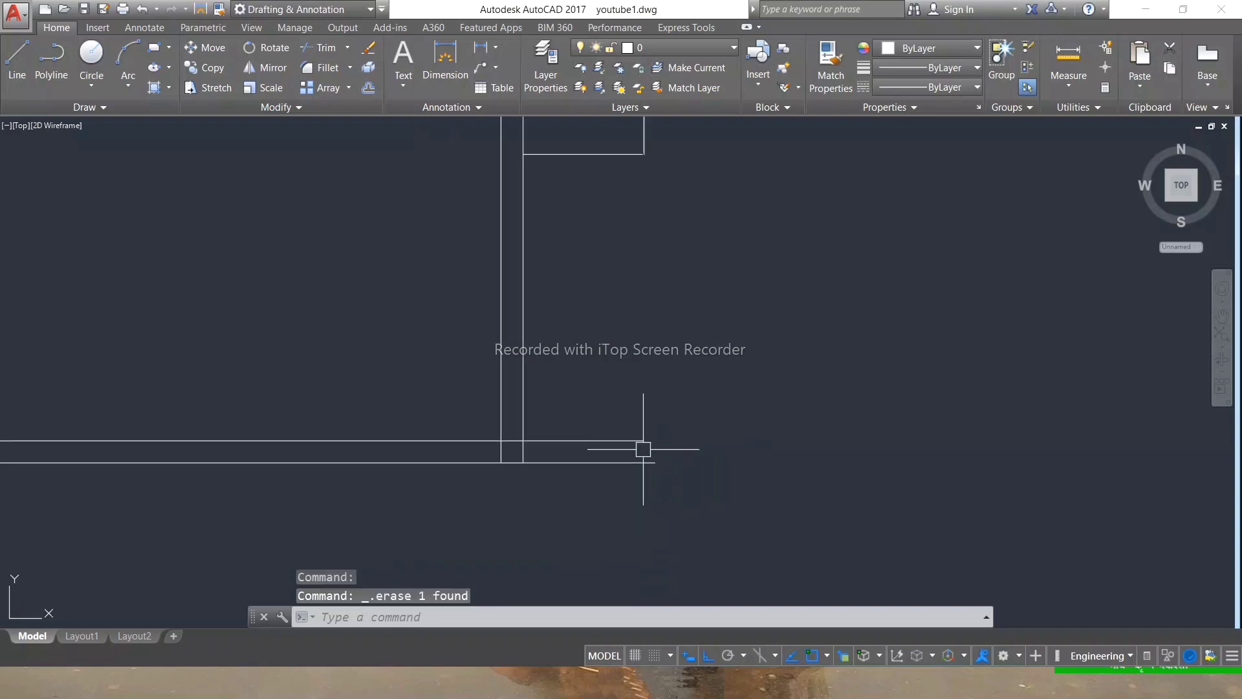
scroll(642, 446, "down", 4)
scroll(654, 349, "down", 2)
scroll(662, 252, "up", 2)
scroll(650, 194, "down", 4)
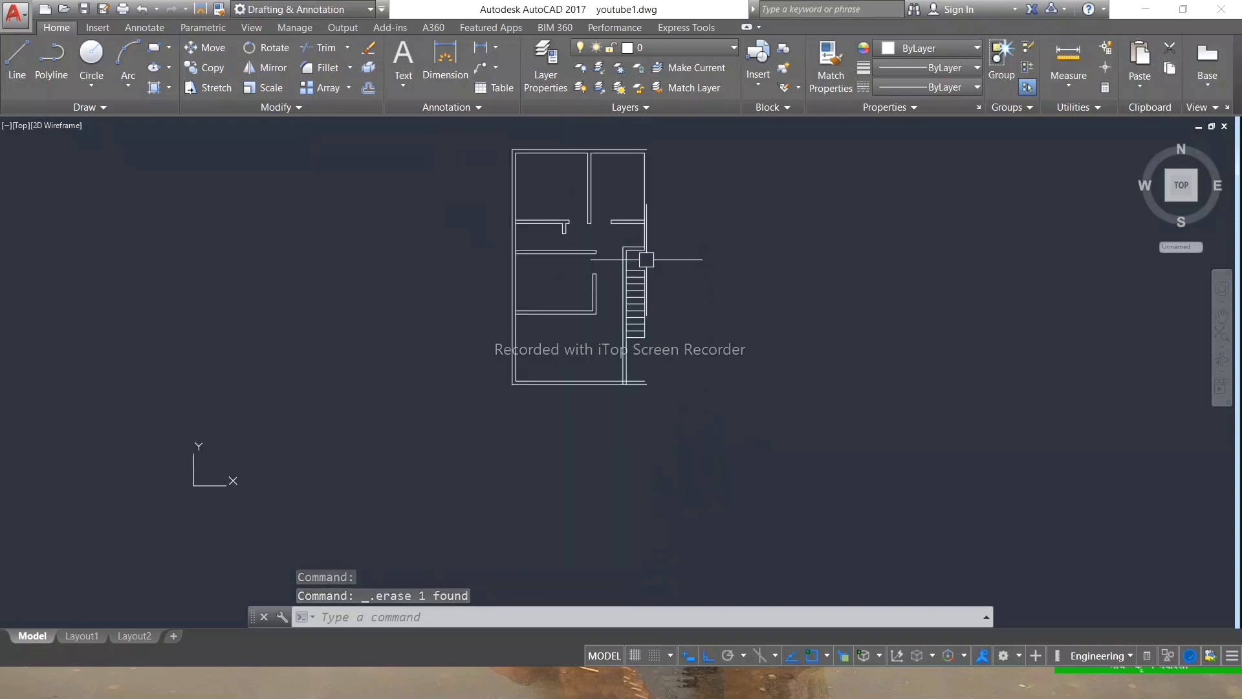
scroll(665, 257, "up", 5)
scroll(645, 205, "down", 3)
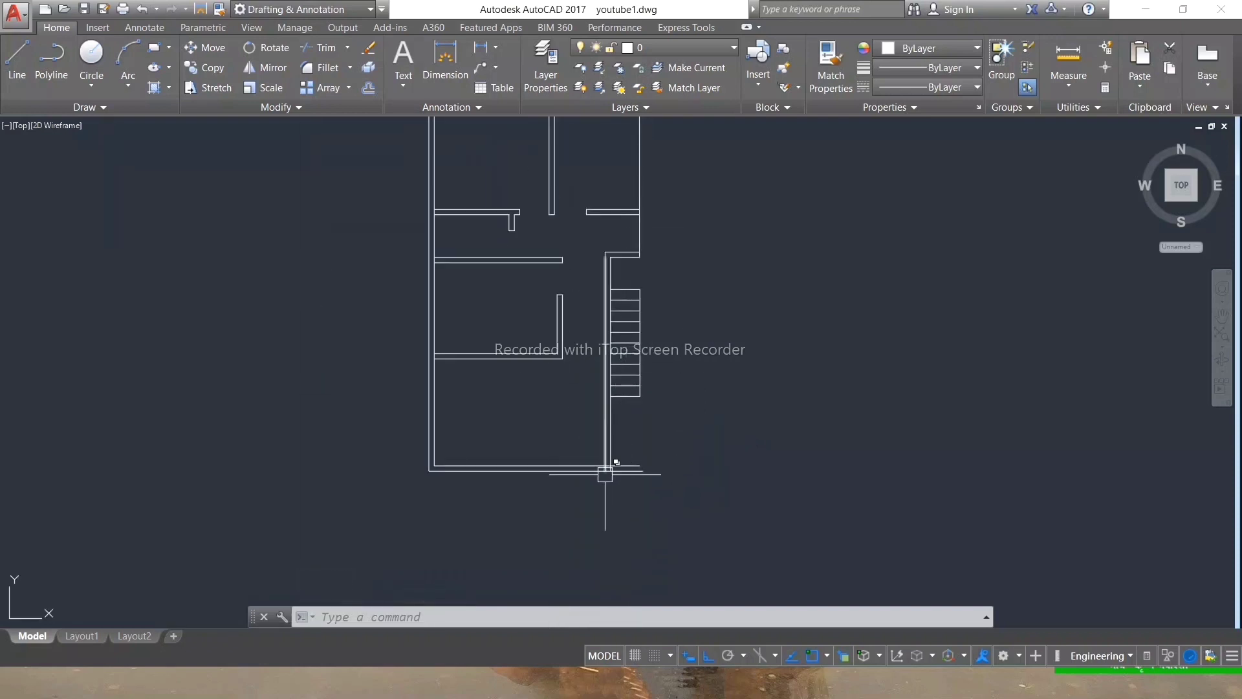
scroll(604, 474, "up", 8)
key("Delete")
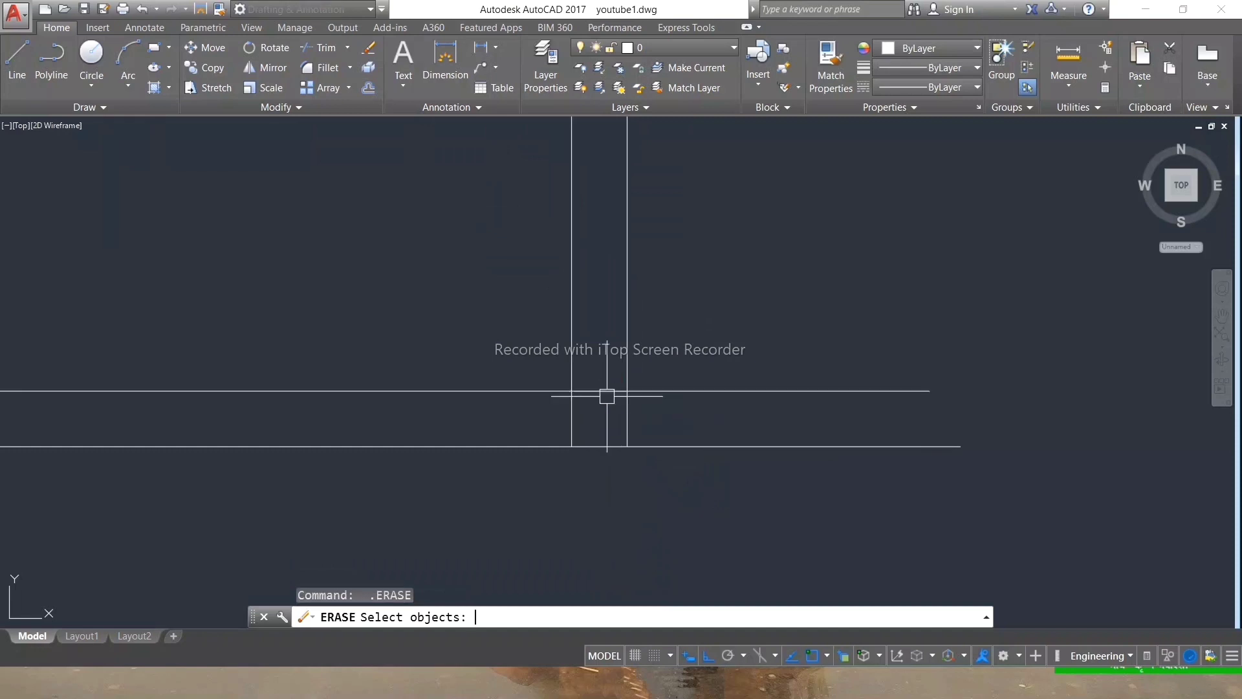
scroll(606, 391, "down", 3)
key("Escape")
key("Escape")
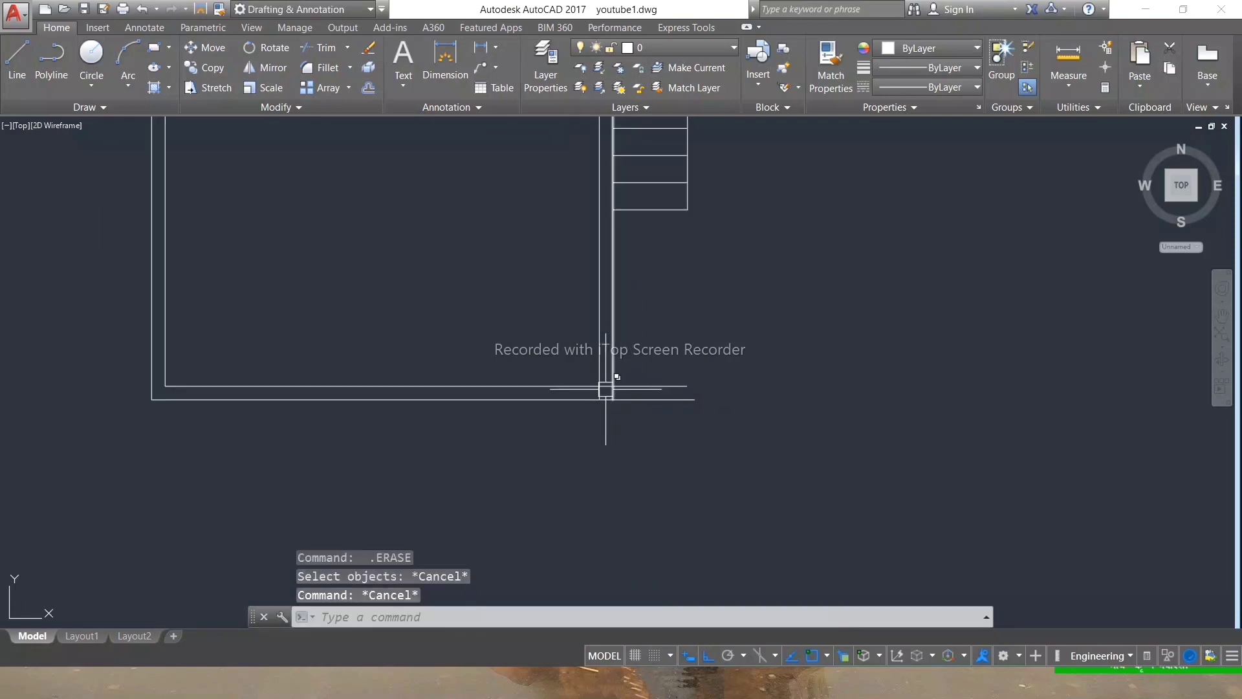
scroll(606, 388, "up", 6)
Trim a wall segment at the corner, then undo the mistaken trim.
type("r")
key("Return")
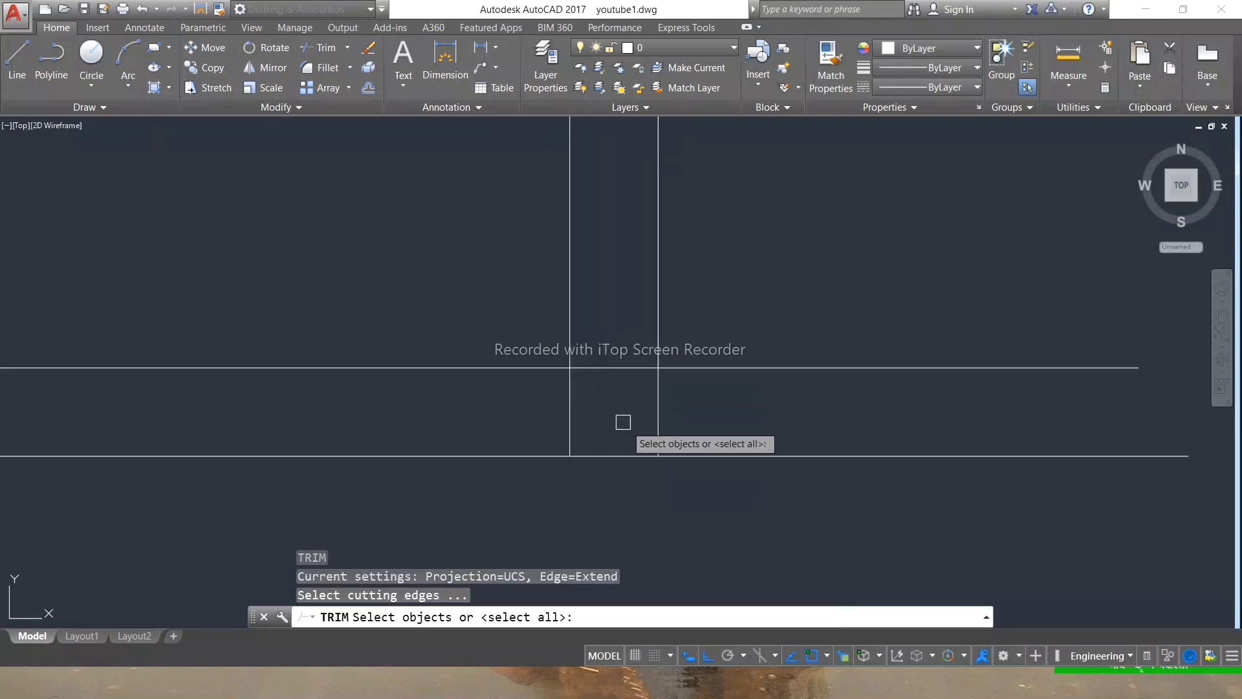
key("Return")
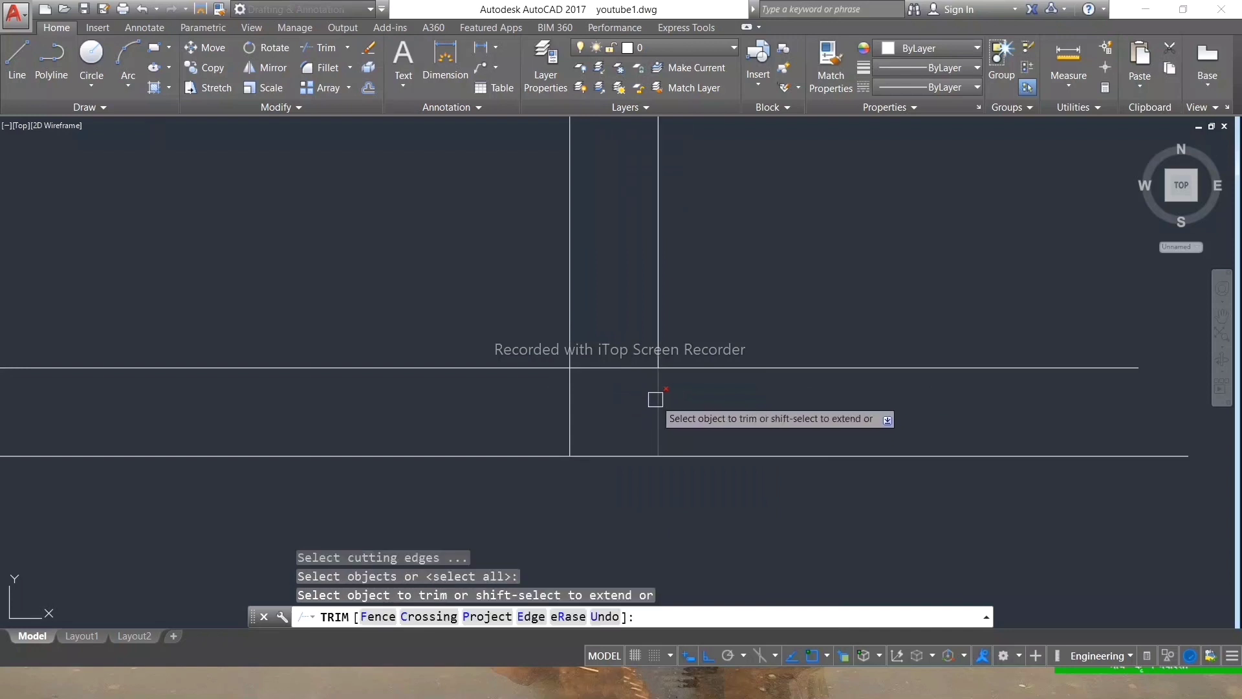
left_click(655, 401)
scroll(659, 401, "down", 2)
key("ctrl+z")
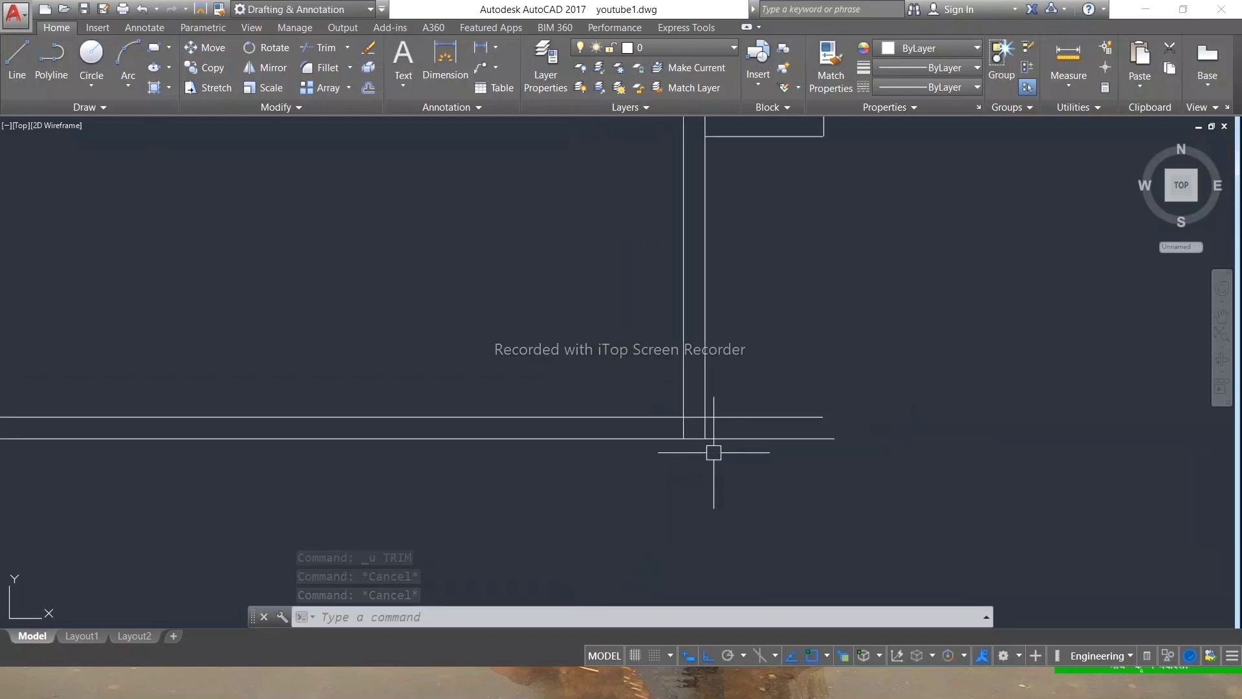
key("Escape")
key("Escape")
Trim the upper and lower horizontal wall lines back to the right outer wall.
type("tr")
key("Return")
key("Return")
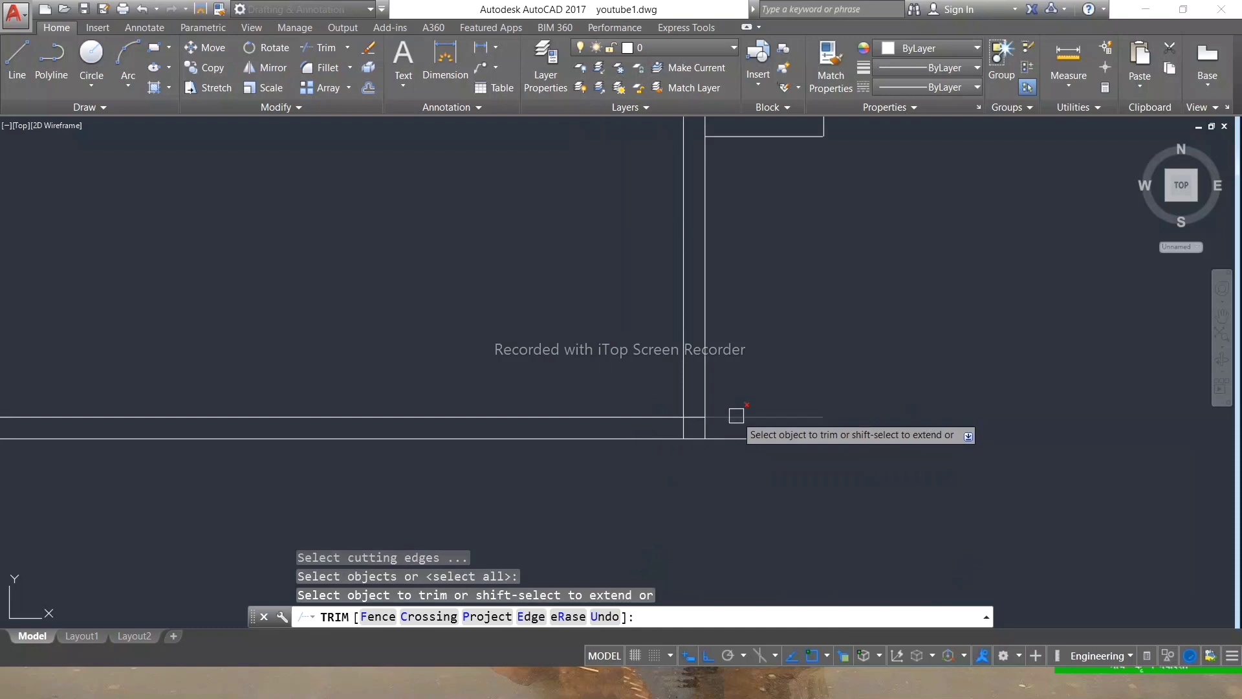
left_click(737, 417)
left_click(737, 439)
scroll(686, 426, "up", 2)
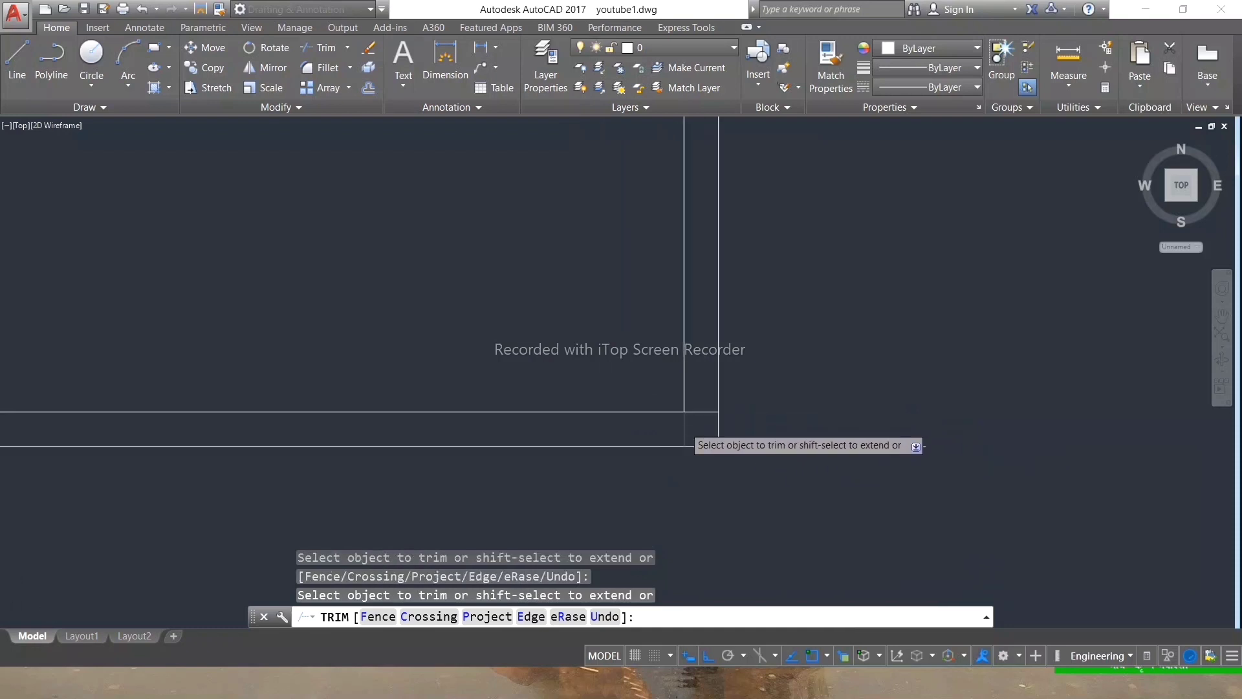
scroll(682, 425, "up", 4)
scroll(700, 420, "down", 6)
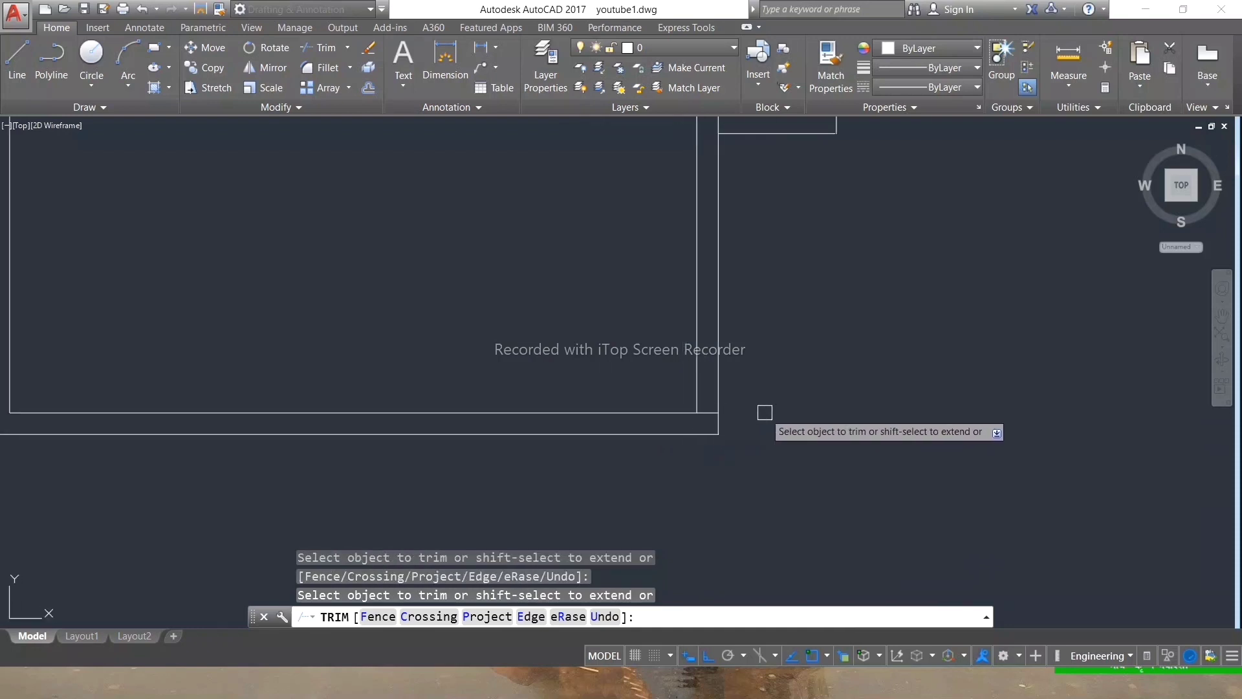
scroll(764, 438, "down", 2)
key("Escape")
key("Escape")
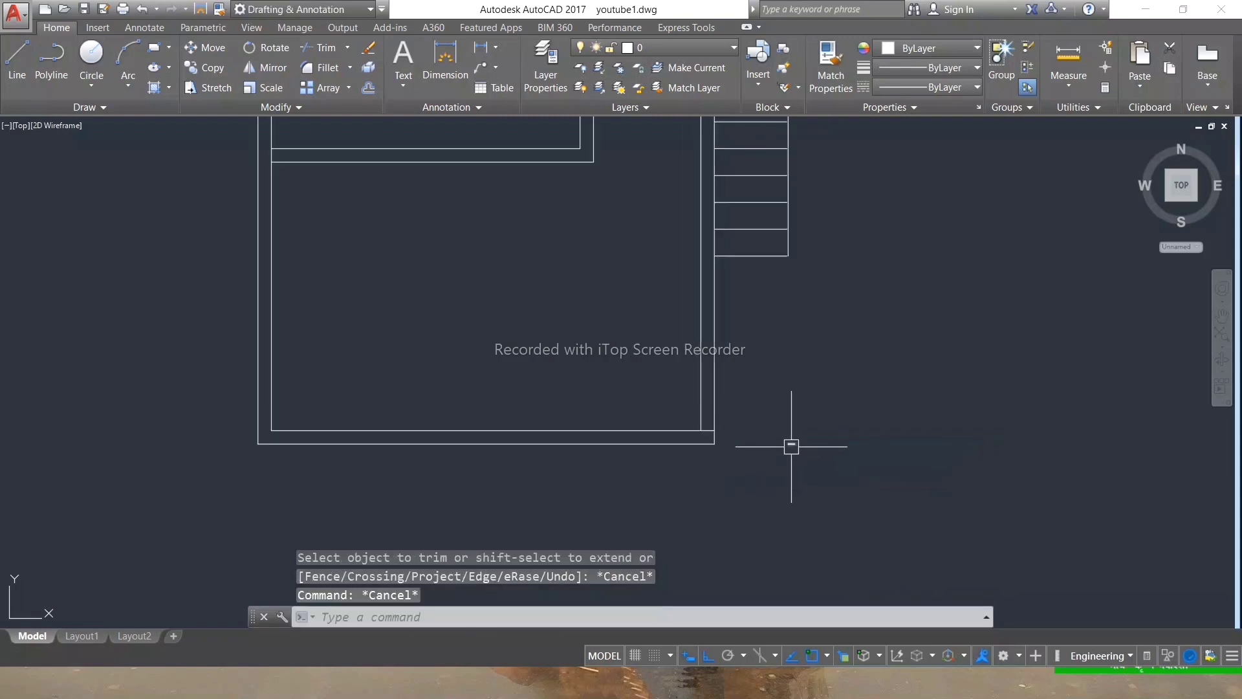
Erase the leftover line at the lower-right corner.
left_click(791, 443)
key("Delete")
scroll(793, 444, "down", 4)
scroll(712, 372, "up", 3)
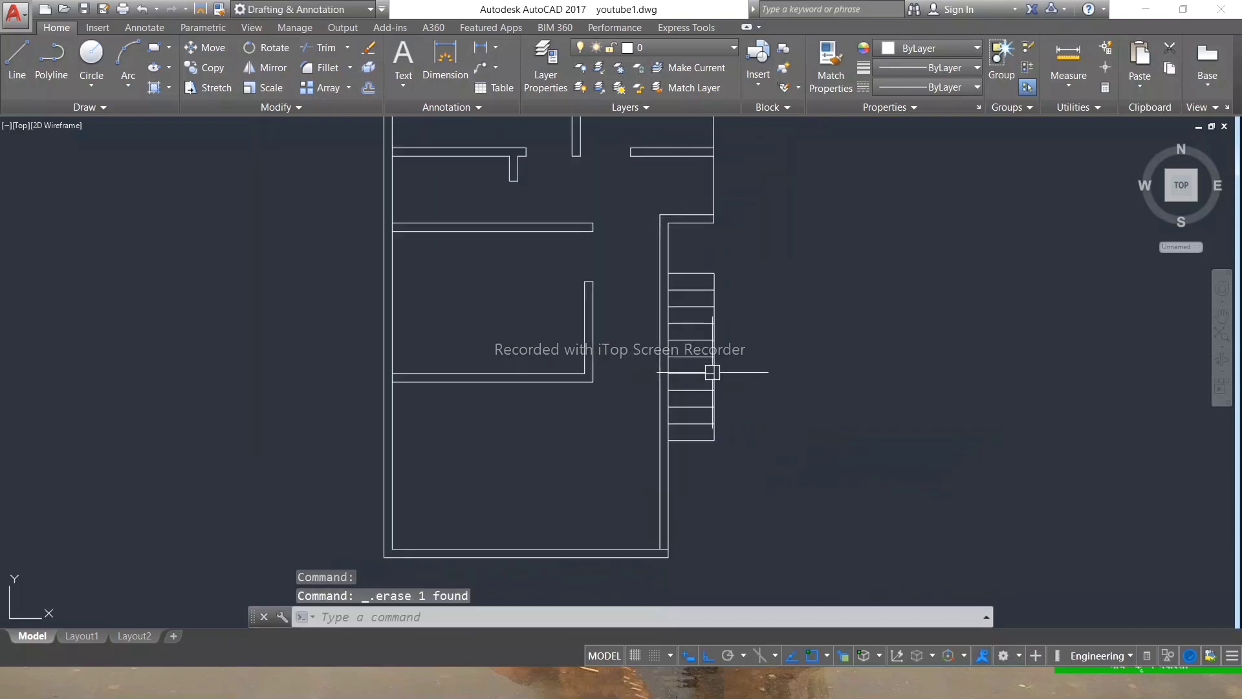
scroll(666, 414, "down", 1)
Draw a short horizontal line at the lower wall corner, then cancel the grip stretch.
type("l")
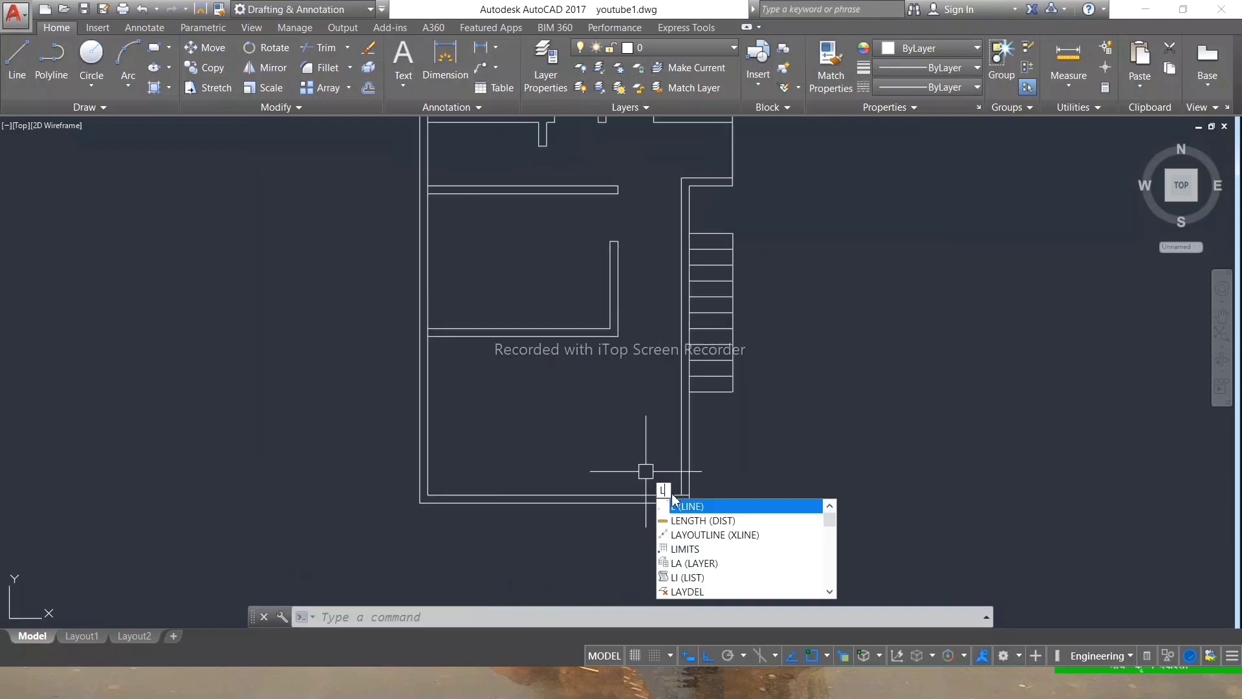
key("Return")
scroll(647, 498, "up", 3)
left_click(646, 456)
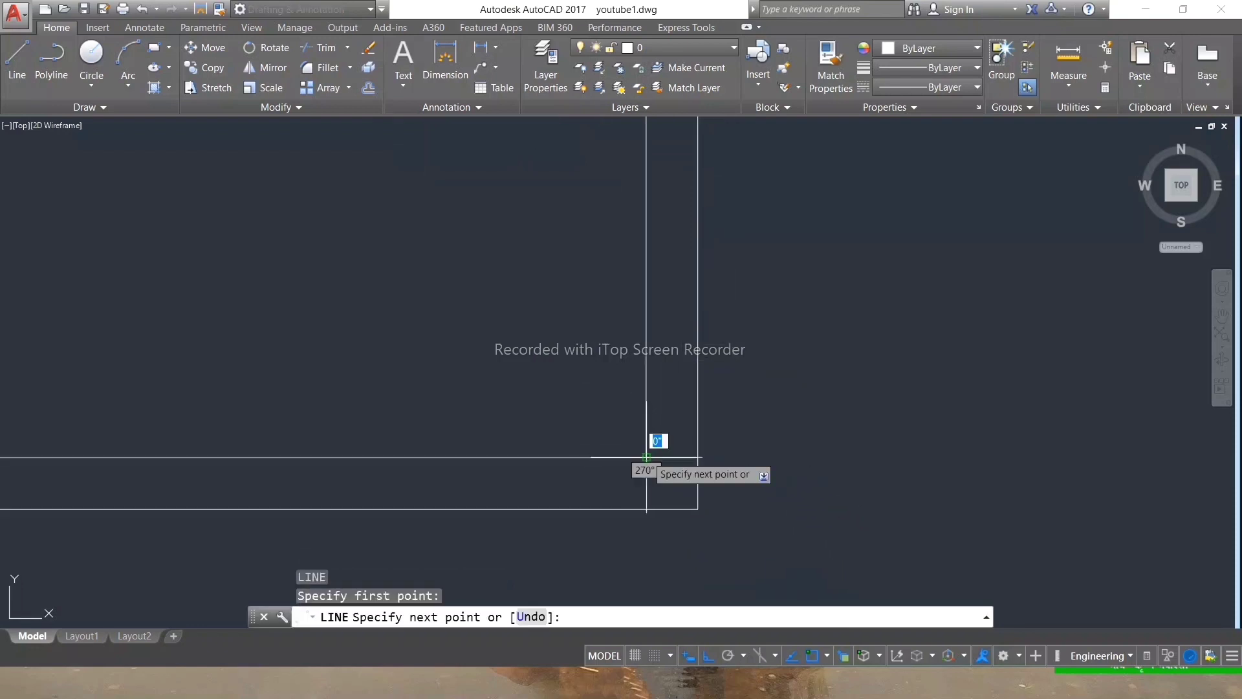
left_click(697, 457)
key("Escape")
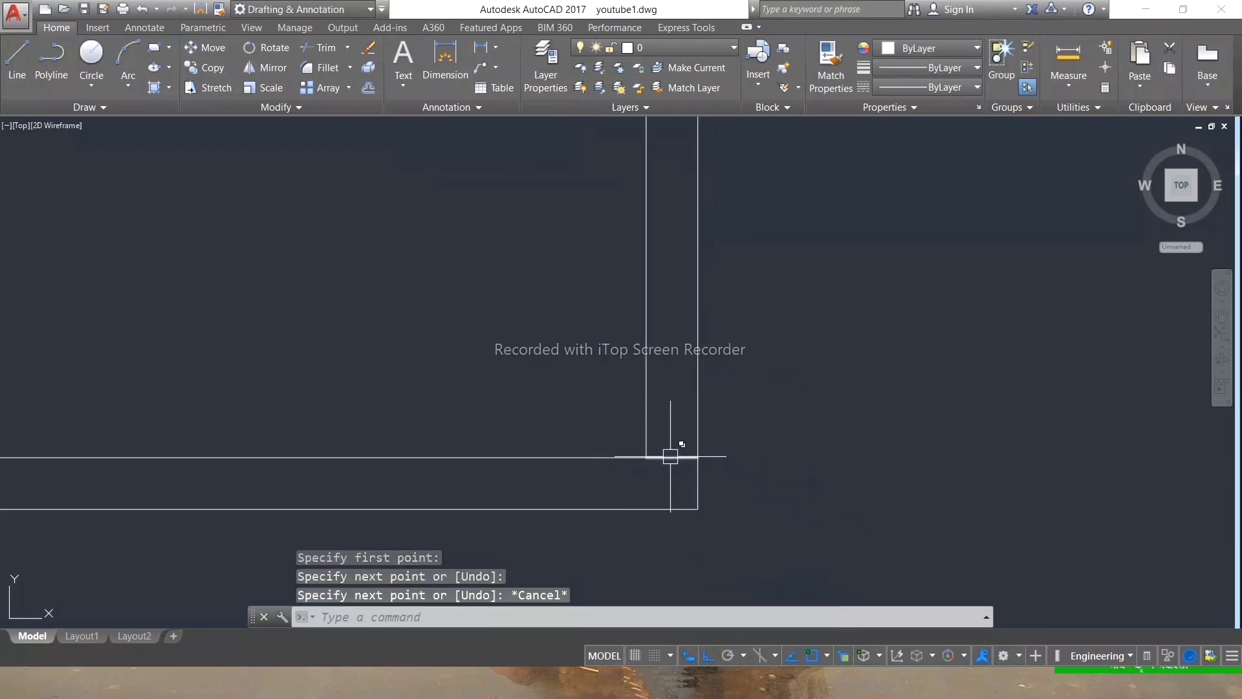
left_click(679, 458)
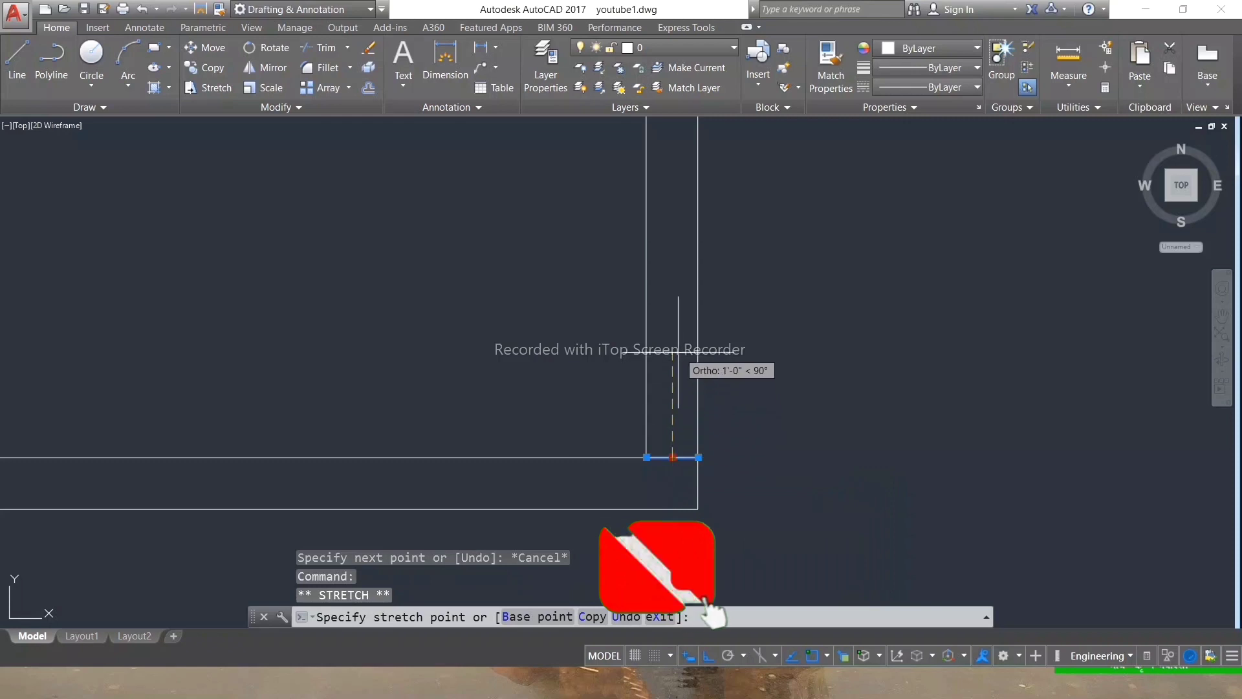
type("4")
key("Escape")
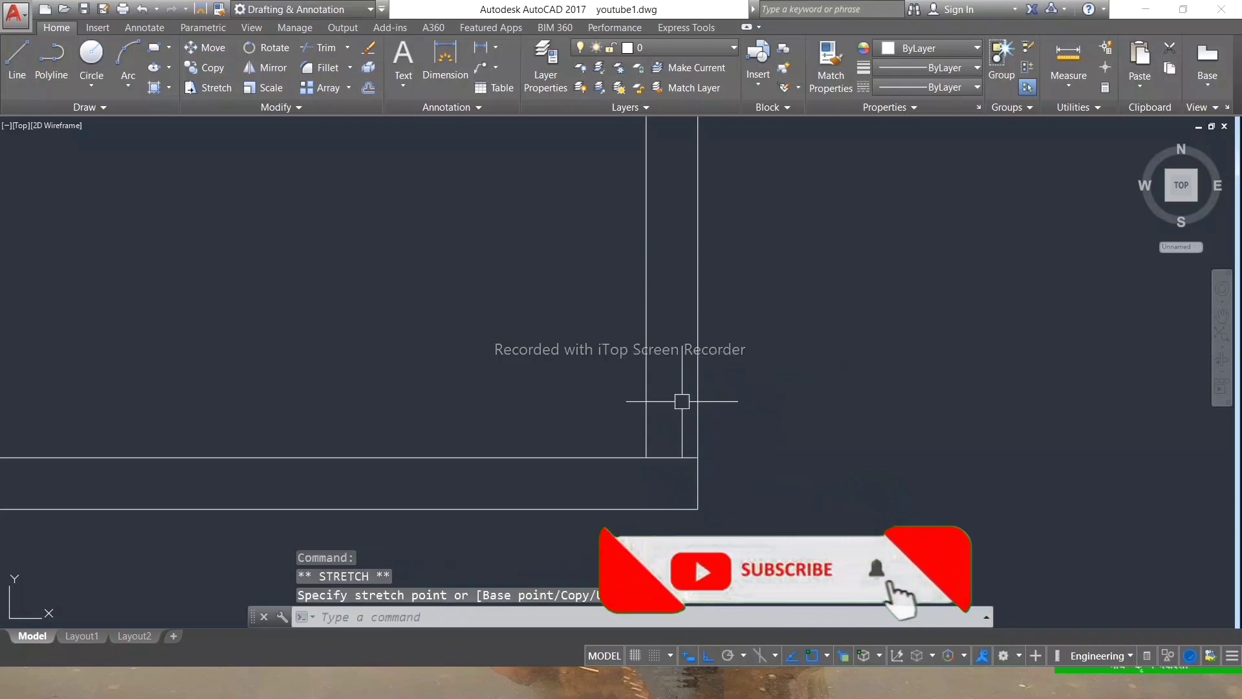
scroll(681, 401, "down", 3)
key("Escape")
Trim the extra vertical stub at the inner and lower wall junction, using all lines as cutting edges.
key("Return")
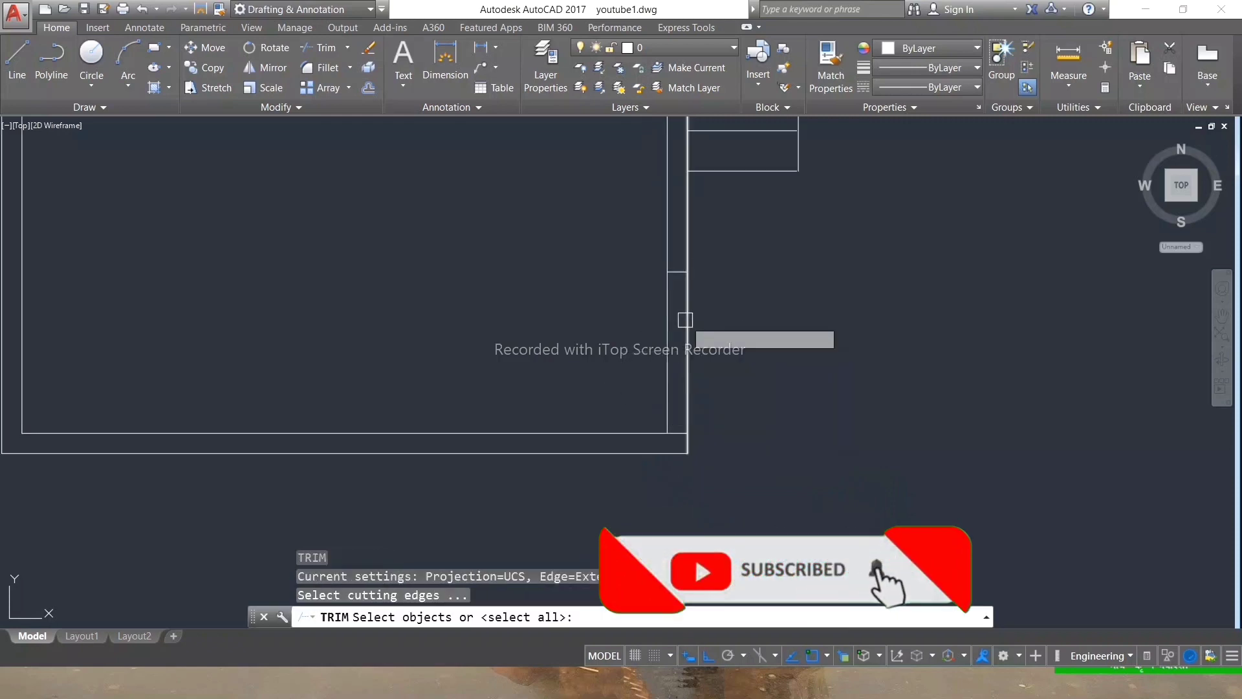
key("Return")
left_click(683, 337)
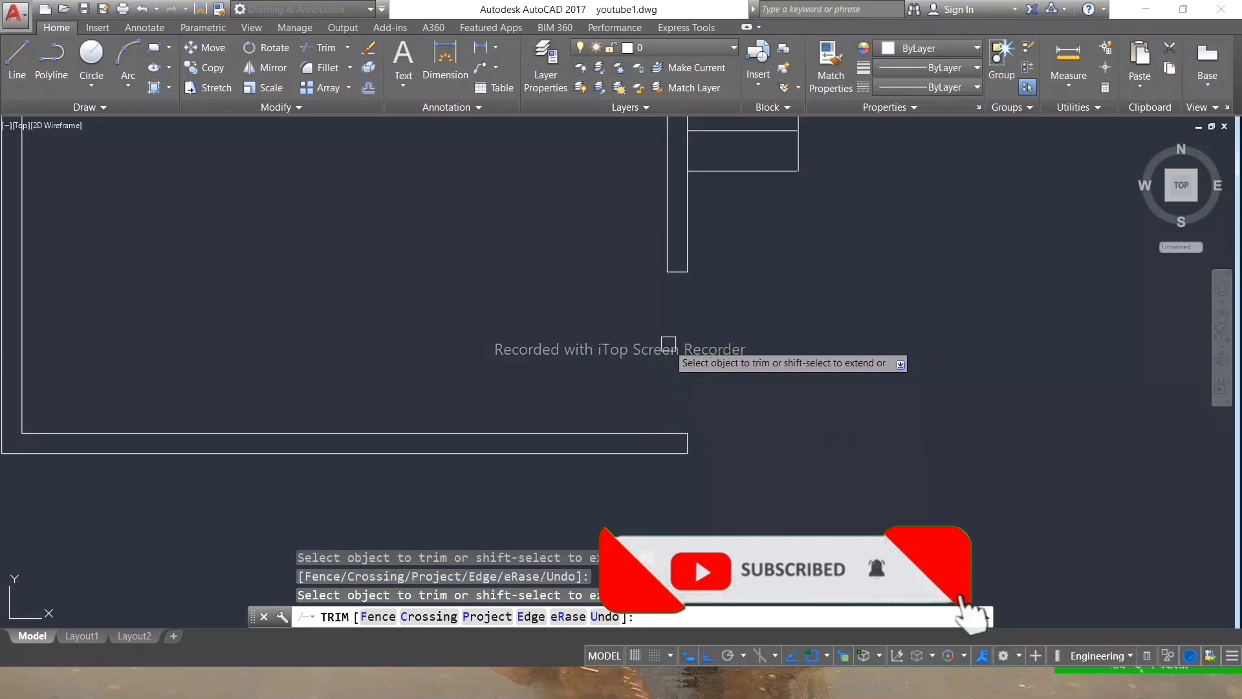
scroll(684, 388, "down", 3)
key("Escape")
scroll(705, 271, "up", 2)
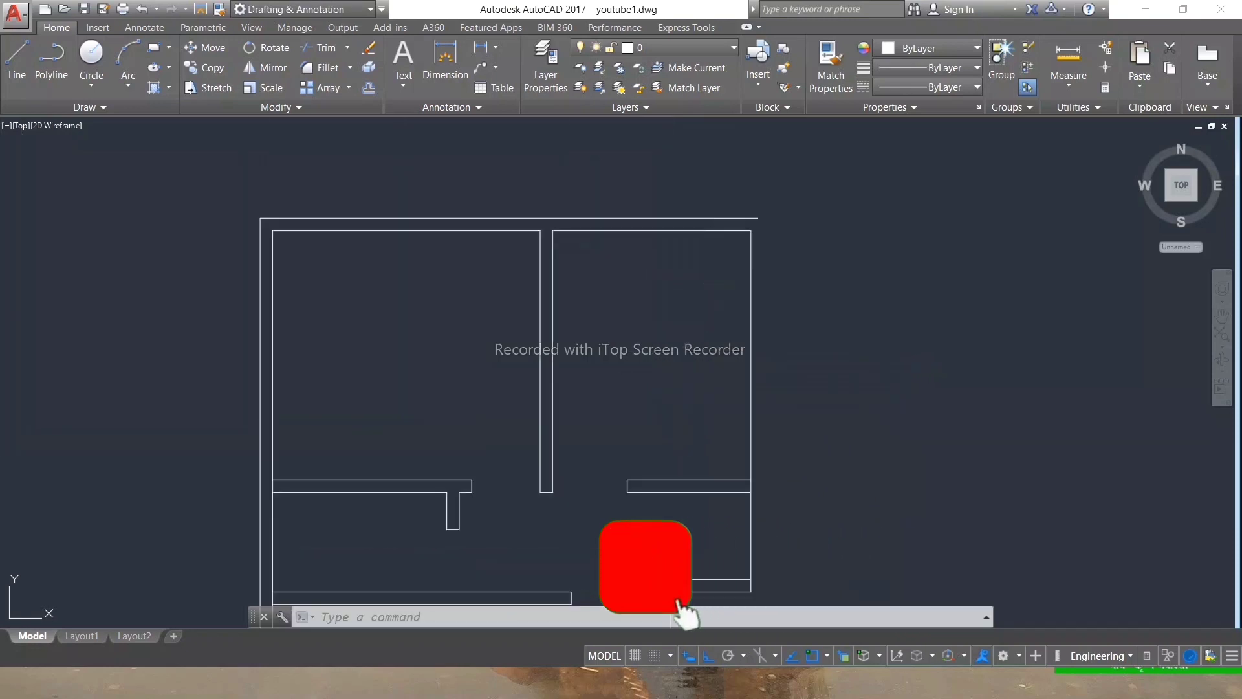
type("l")
key("Return")
Draw two short vertical jamb lines across the top outer wall.
left_click(652, 218)
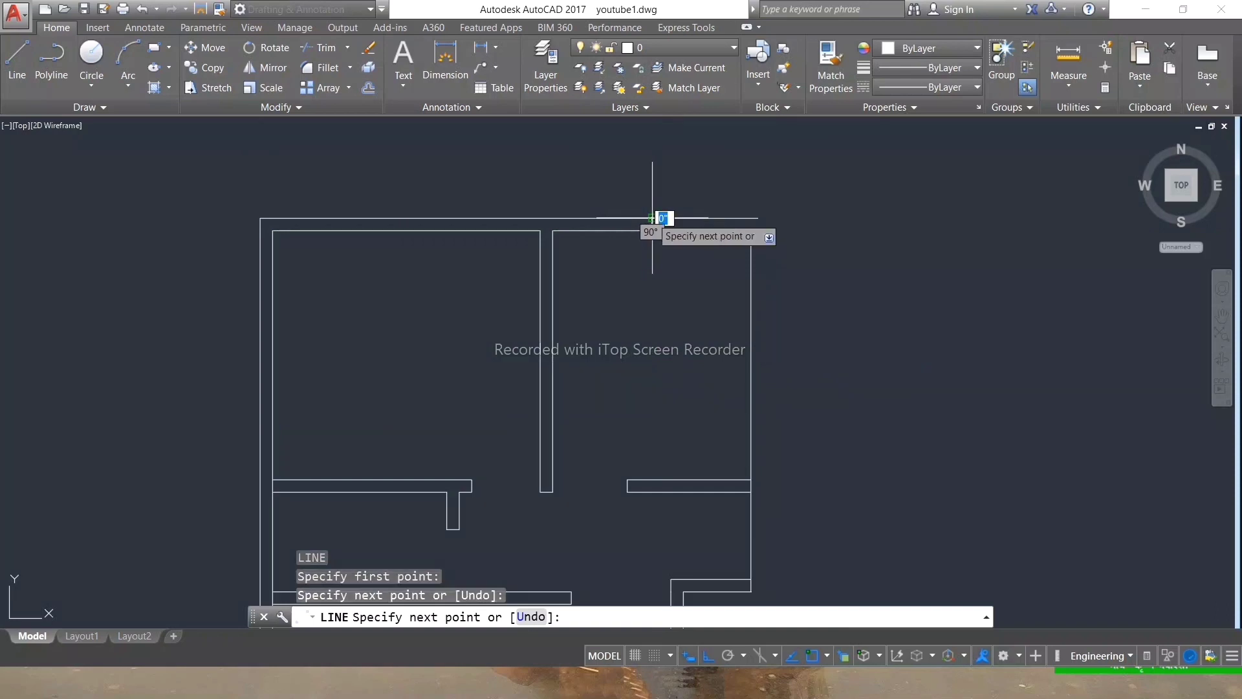
left_click(652, 230)
key("Return")
key("Return")
left_click(407, 220)
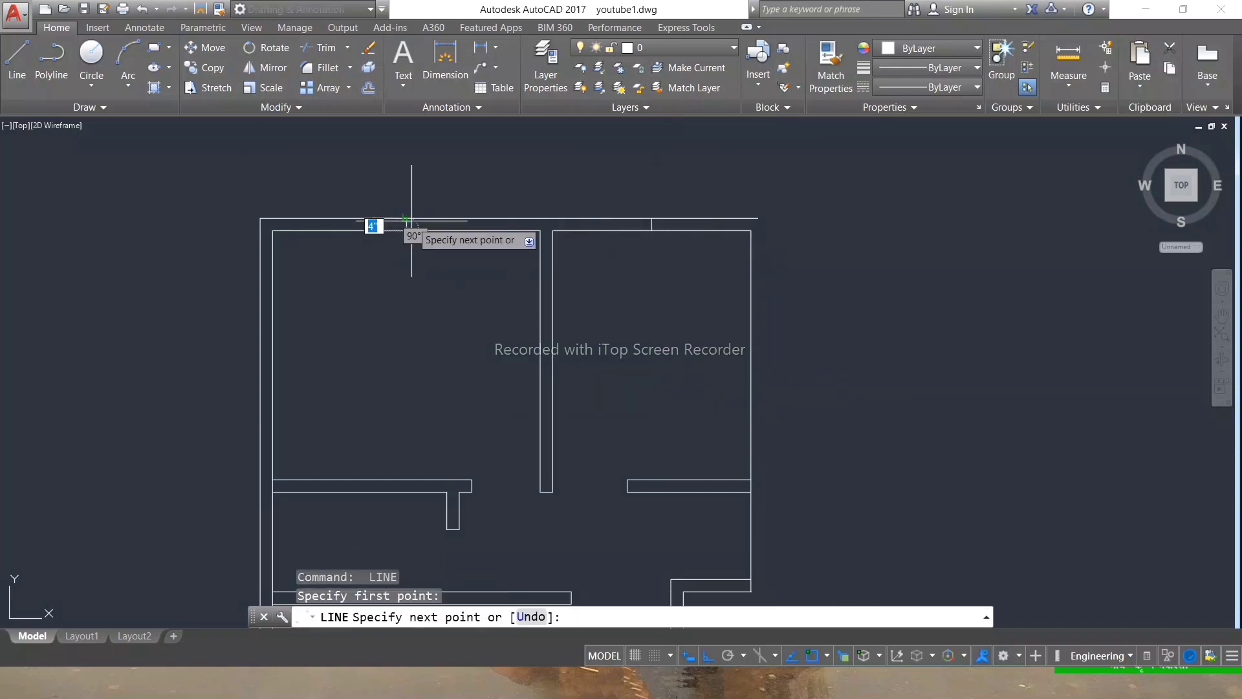
left_click(407, 230)
Set a 1'-6" offset distance and offset the first top-wall jamb line.
key("Return")
scroll(659, 223, "up", 4)
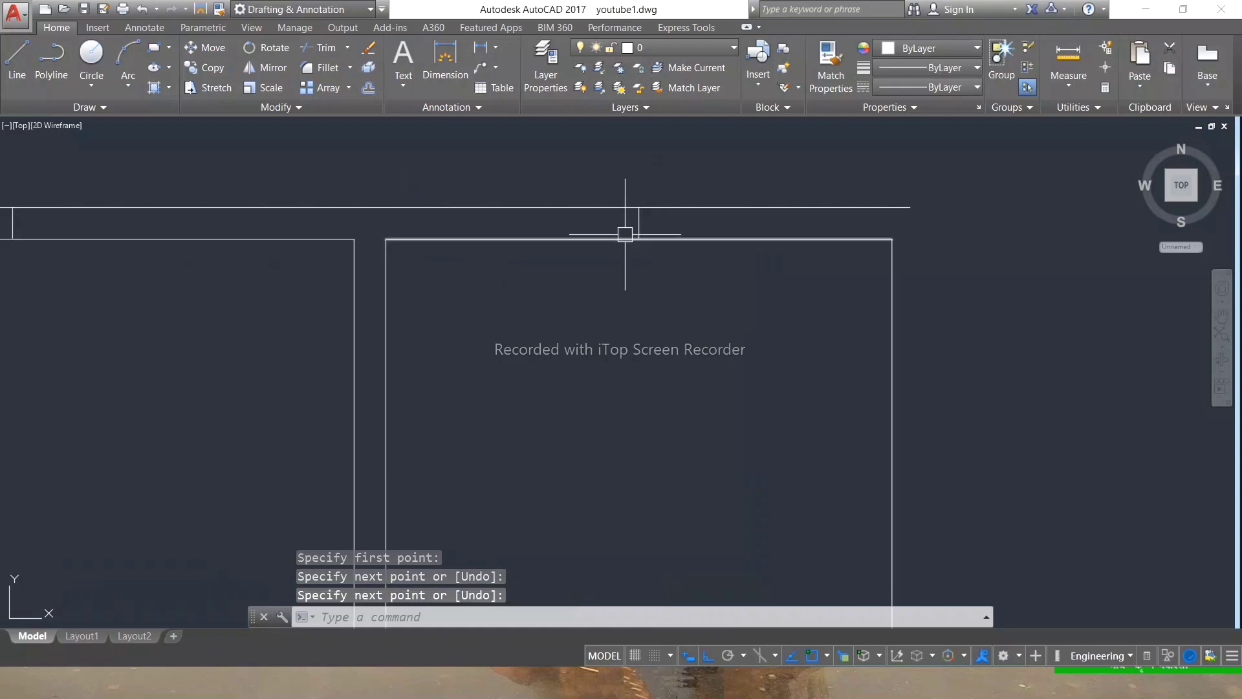
type("o")
key("Return")
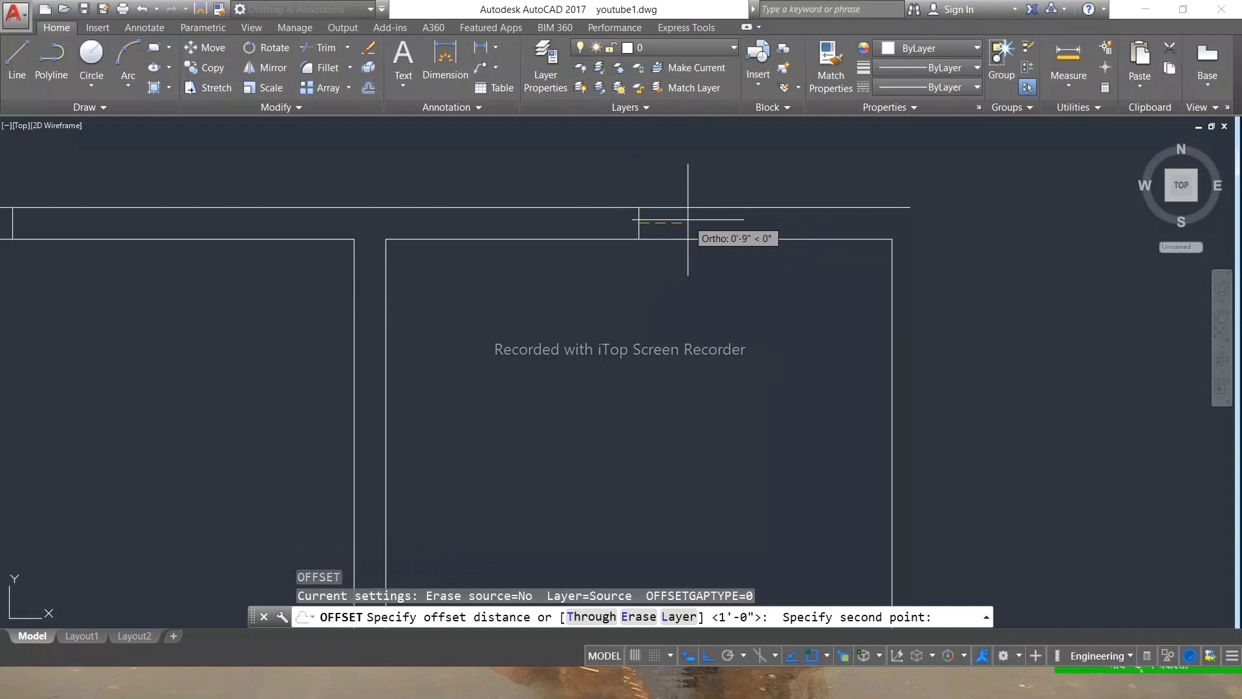
type("1.5'")
key("Return")
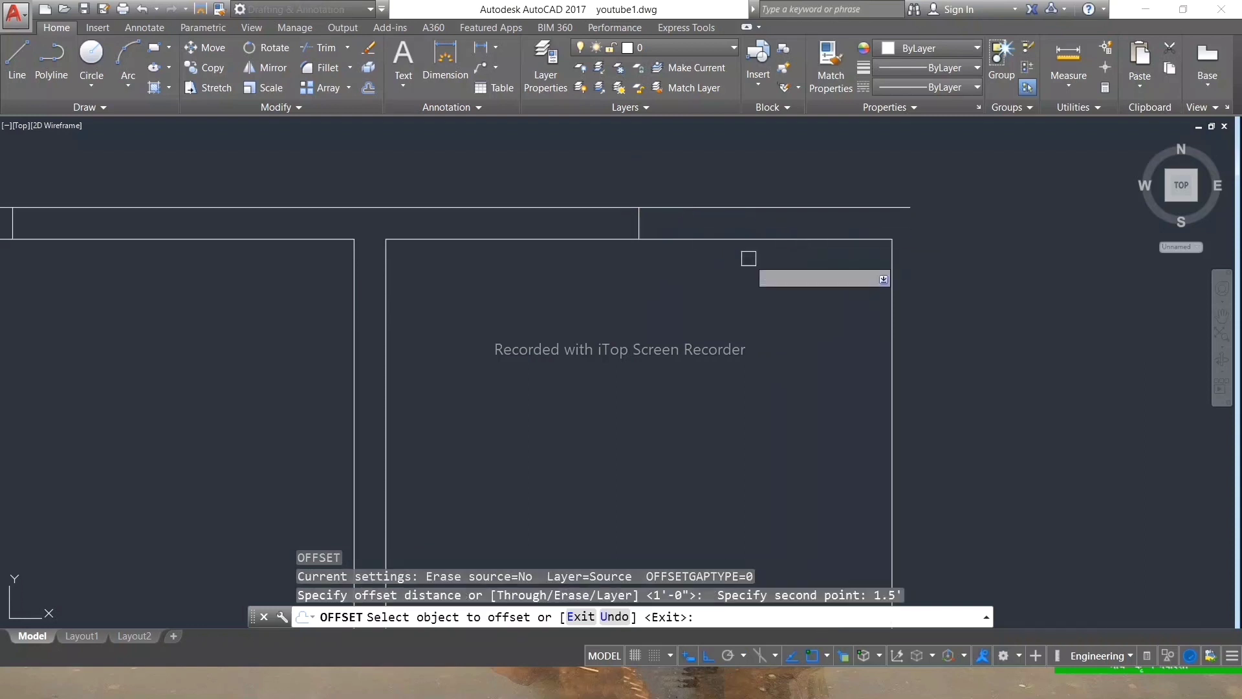
scroll(703, 266, "down", 4)
key("Escape")
key("Escape")
scroll(679, 257, "up", 5)
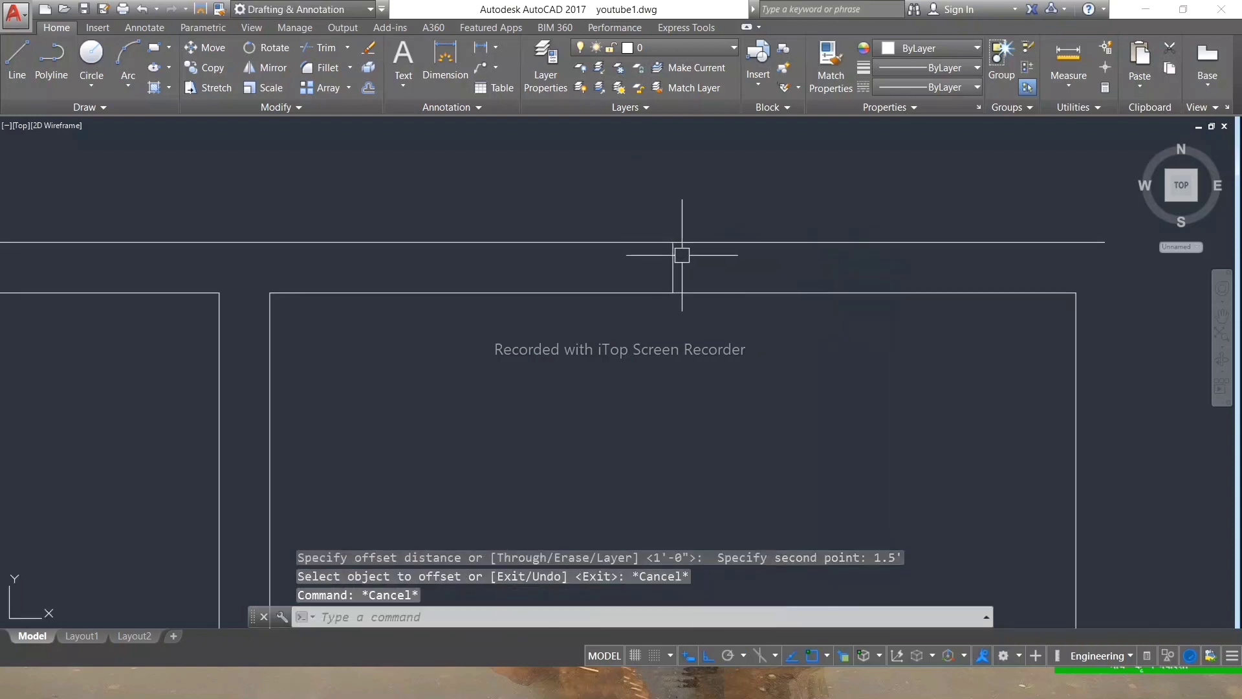
left_click(679, 256)
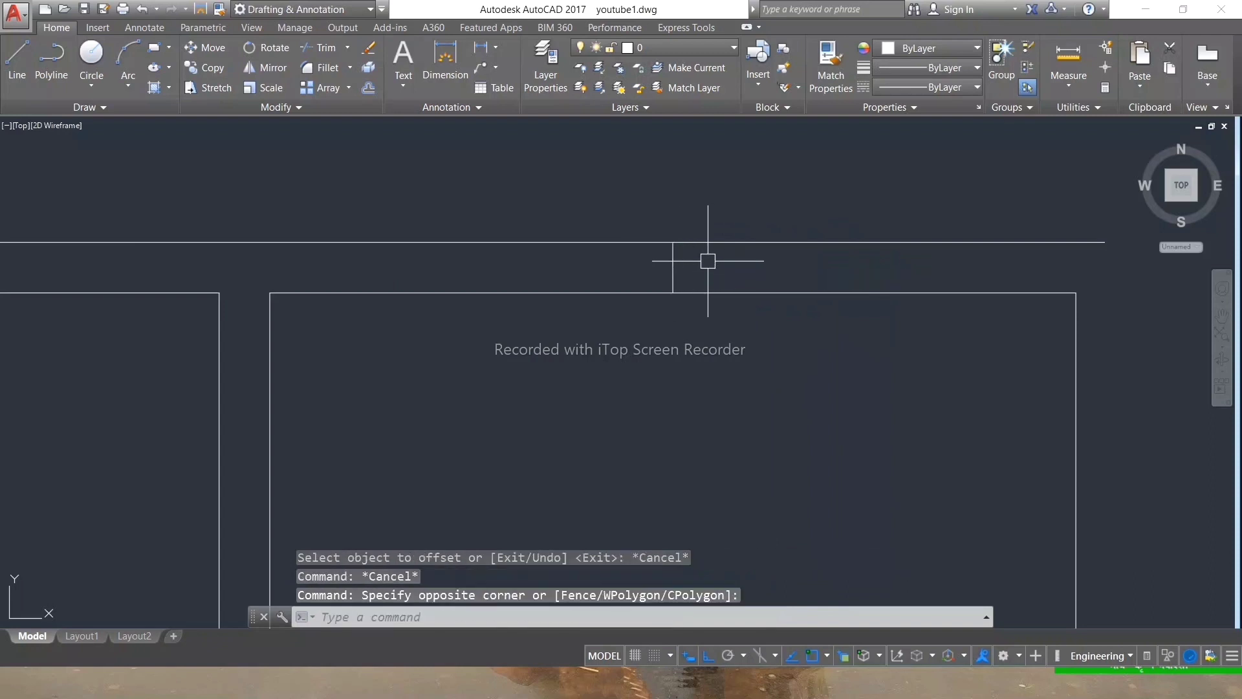
key("Escape")
type("o")
key("Return")
key("Return")
left_click(673, 257)
left_click(742, 270)
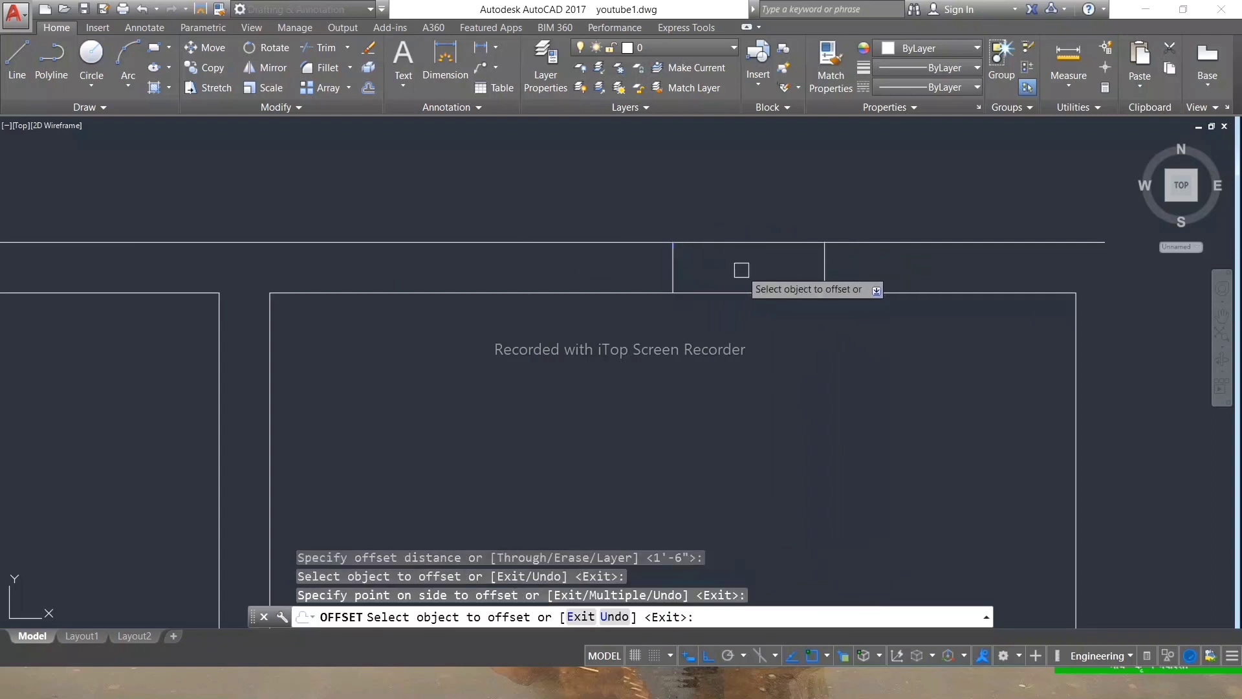
Offset the remaining top-wall jamb lines 1'-6" to complete both window pairs.
left_click(674, 269)
left_click(573, 266)
scroll(457, 279, "down", 3)
scroll(407, 272, "up", 4)
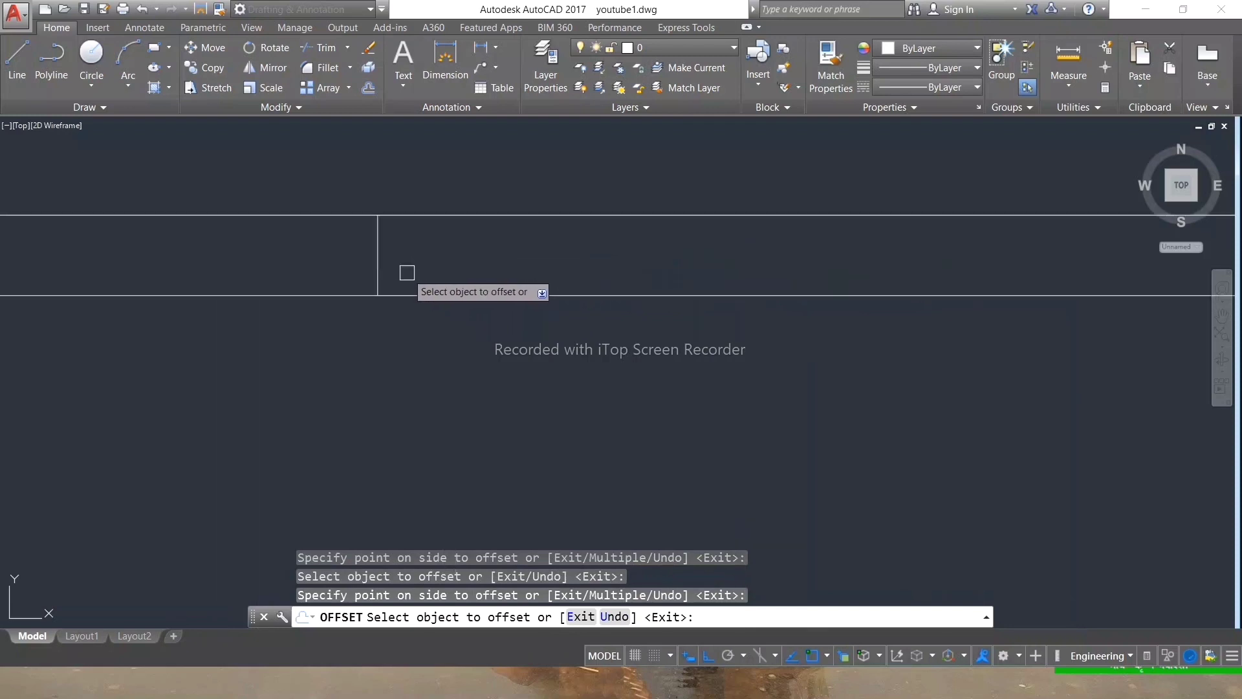
left_click(375, 260)
left_click(511, 274)
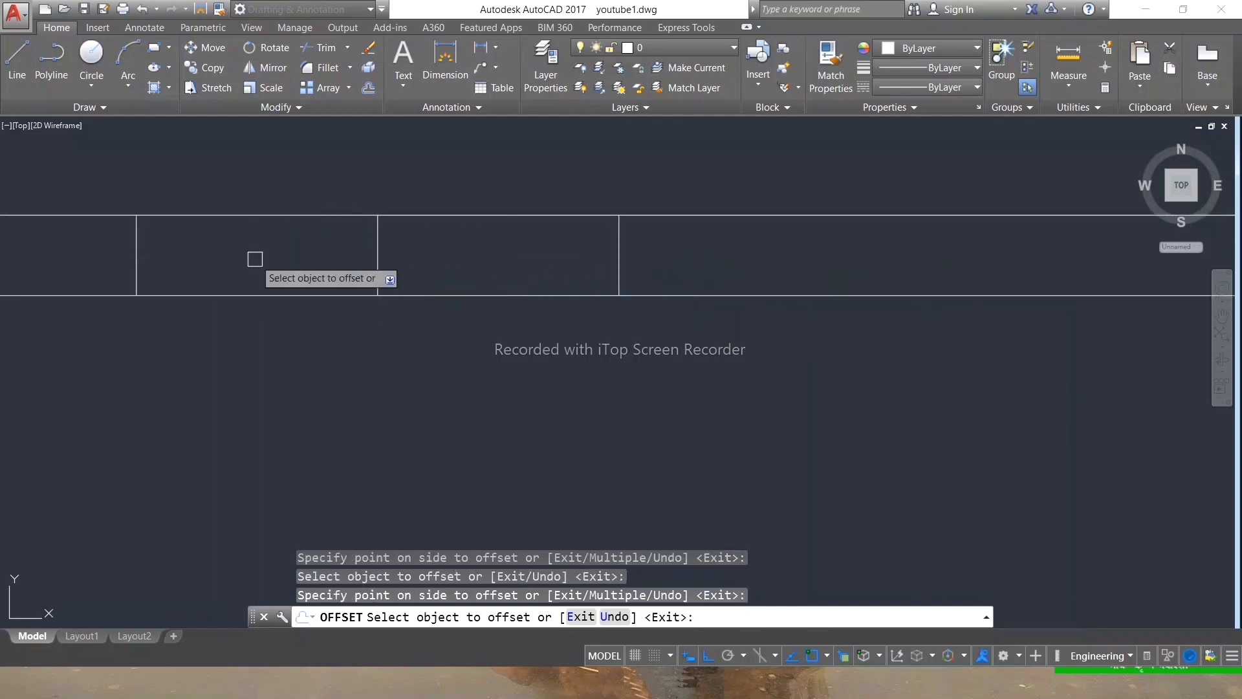
scroll(588, 256, "down", 3)
key("Escape")
key("Escape")
scroll(544, 308, "down", 2)
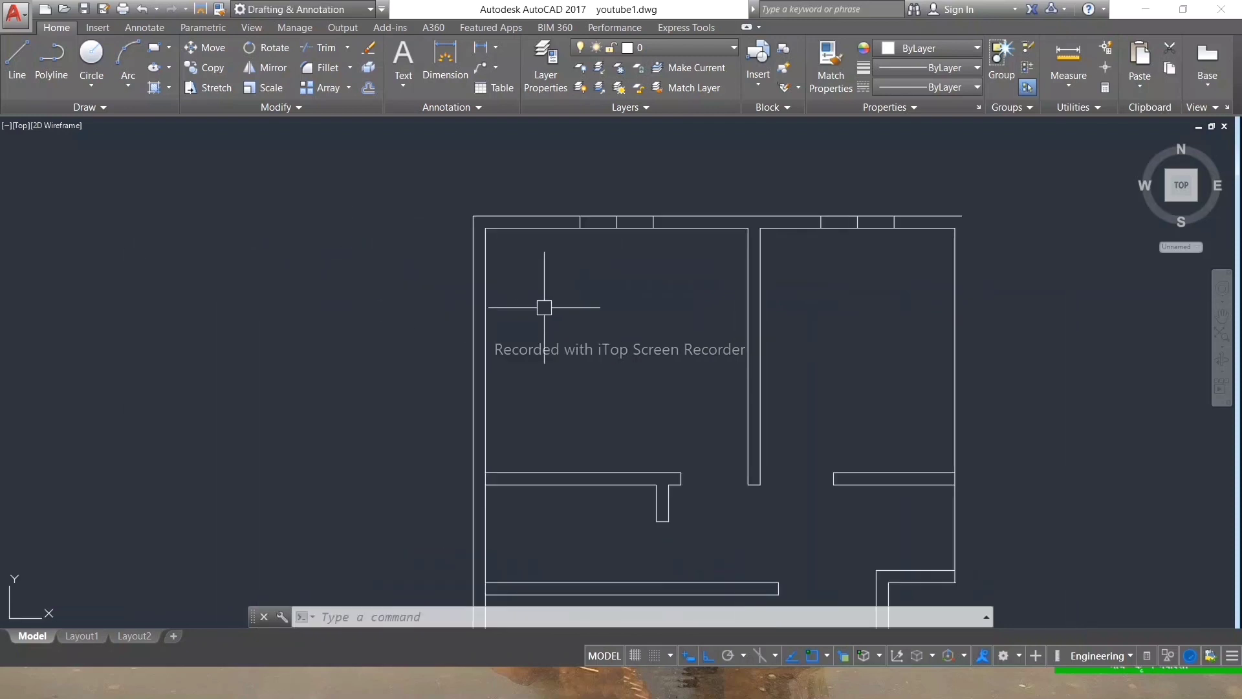
Draw a short jamb line across the left outer wall.
type("l")
key("Return")
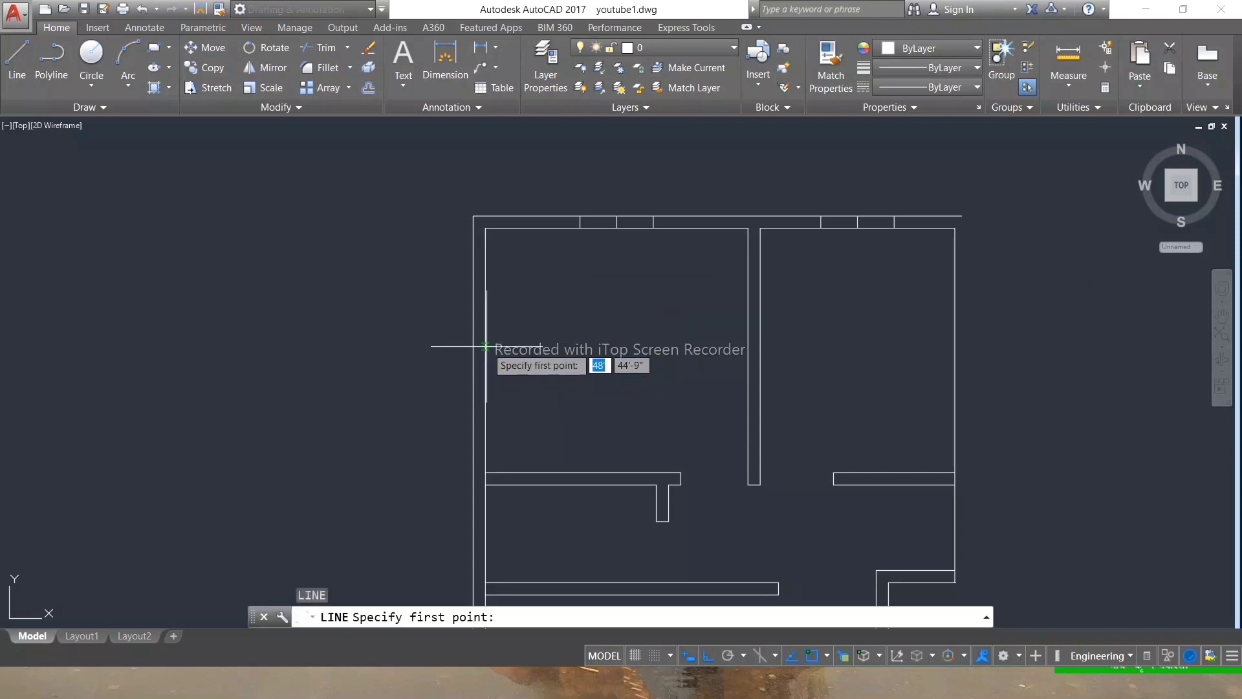
left_click(473, 346)
key("Escape")
scroll(521, 300, "down", 2)
scroll(518, 424, "up", 2)
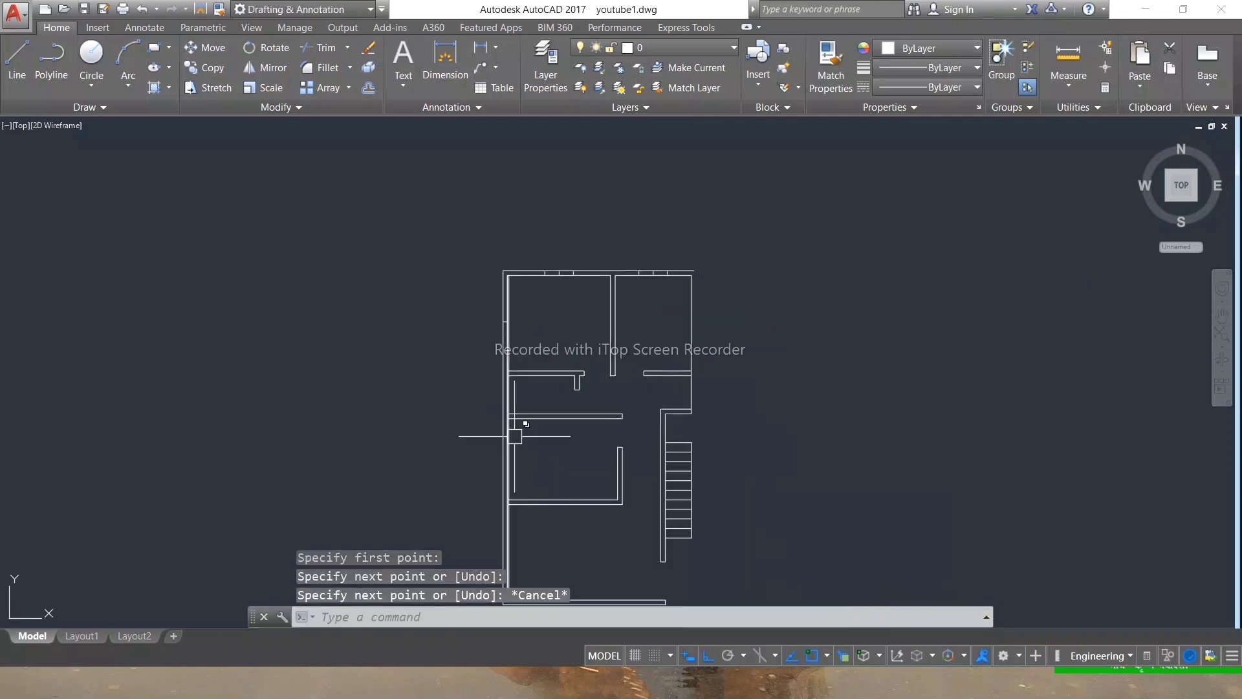
scroll(483, 271, "up", 2)
type("l")
key("Return")
left_click(481, 291)
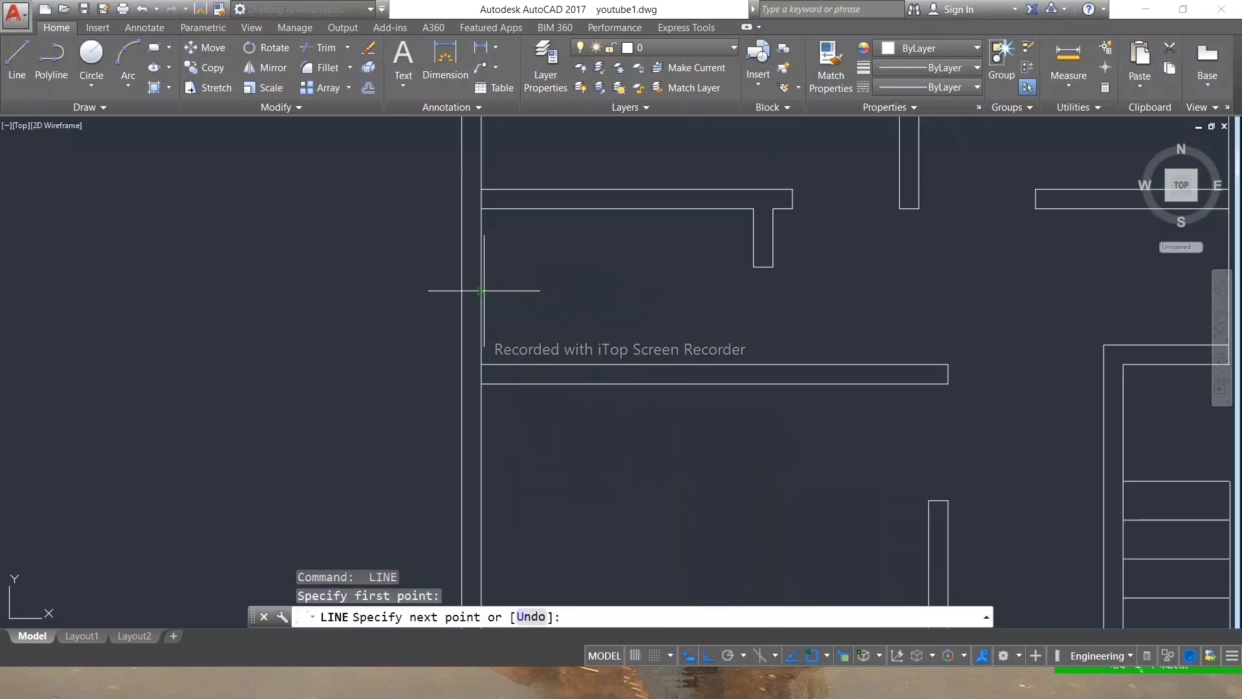
left_click(461, 294)
key("Return")
scroll(485, 343, "down", 2)
scroll(488, 362, "up", 3)
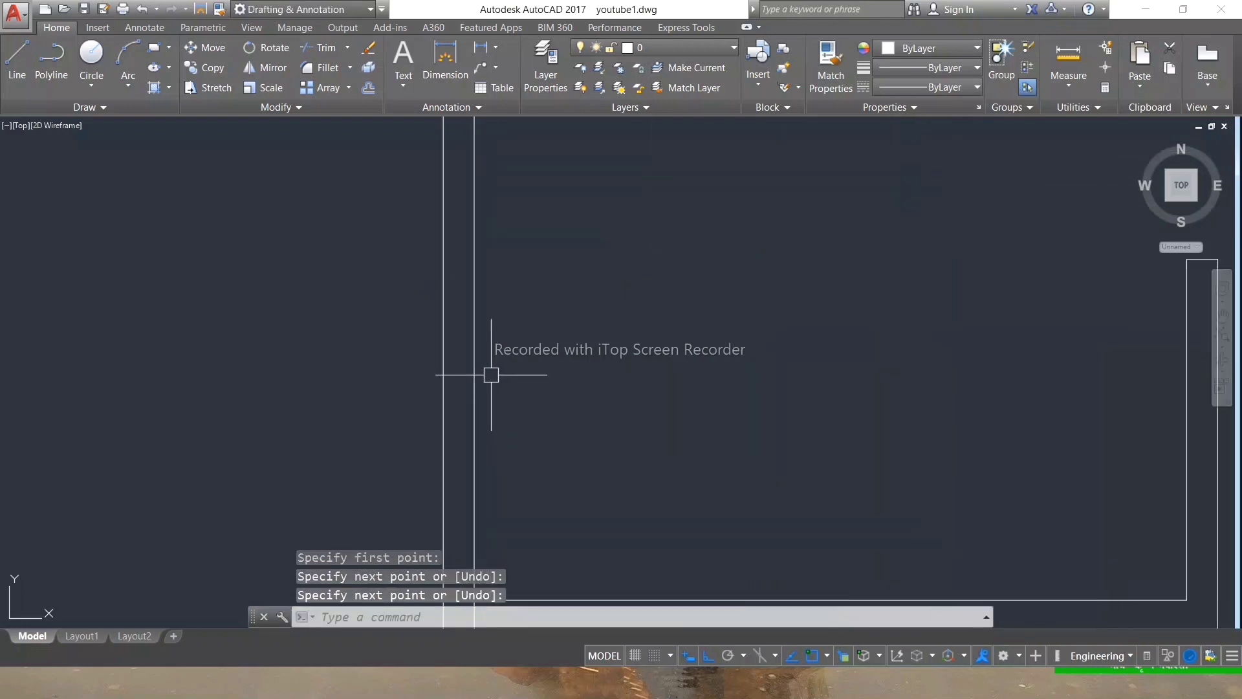
Draw two more short jamb lines across the lower left wall.
key("Return")
left_click(467, 336)
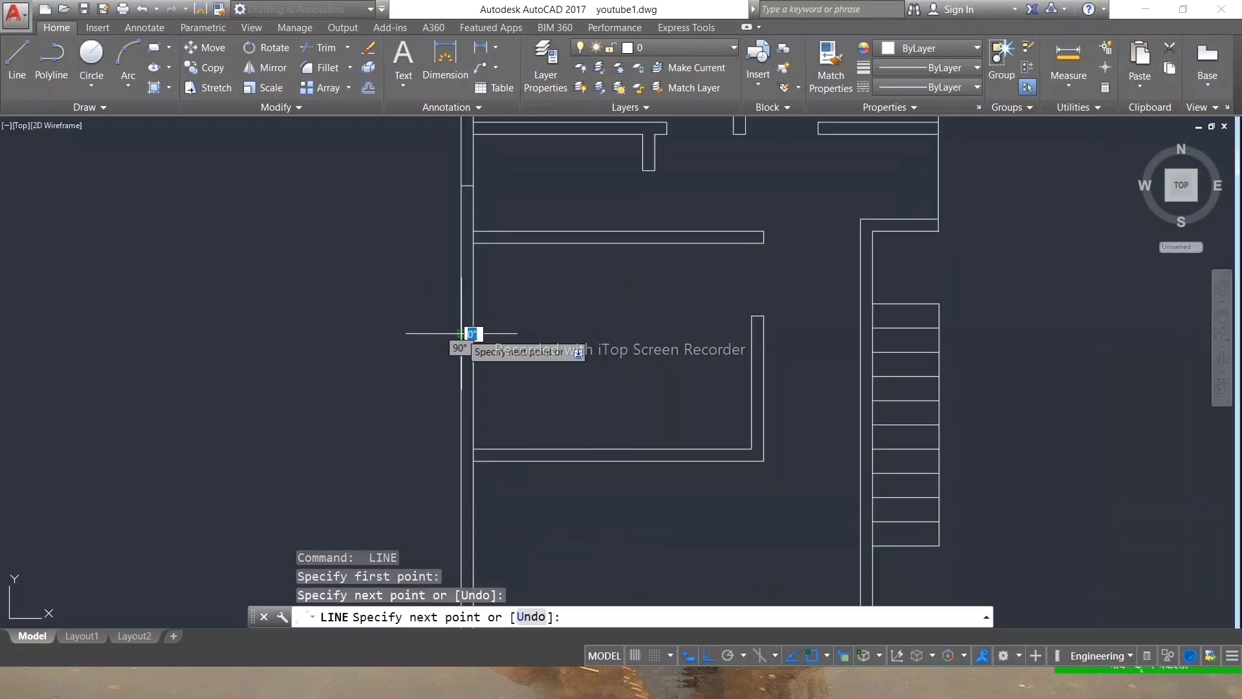
key("Return")
key("Return")
scroll(504, 373, "down", 2)
scroll(501, 349, "down", 4)
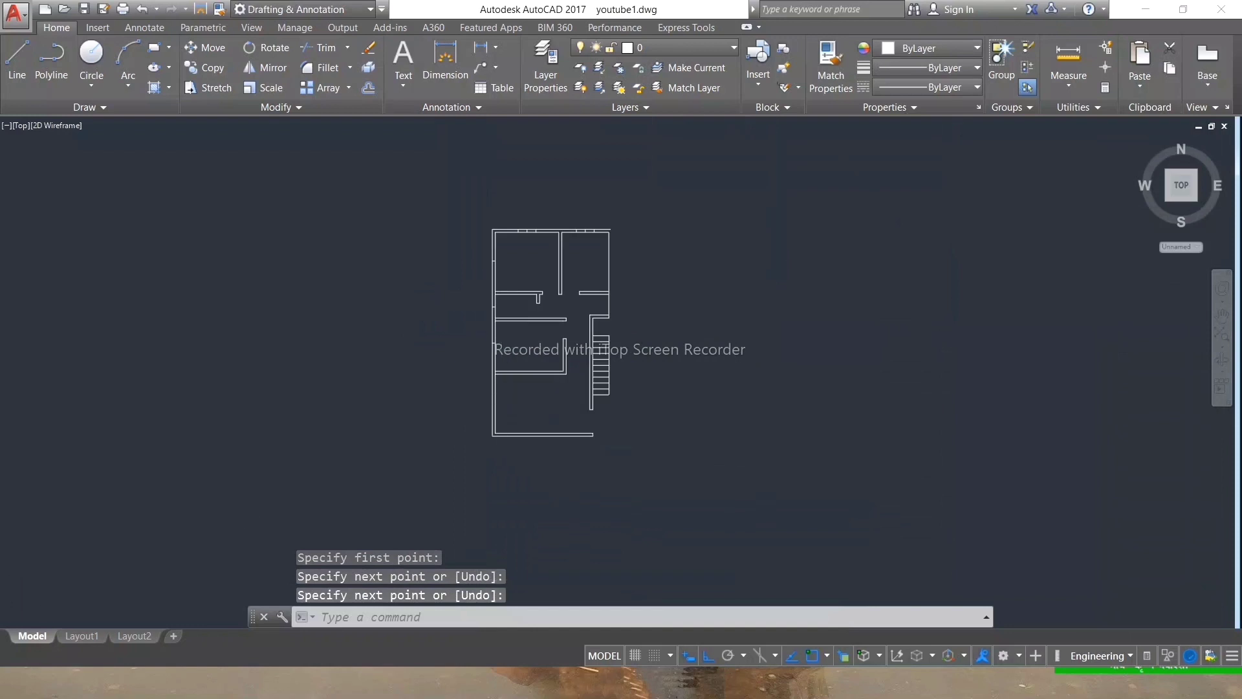
scroll(498, 400, "up", 7)
key("Return")
scroll(420, 411, "down", 3)
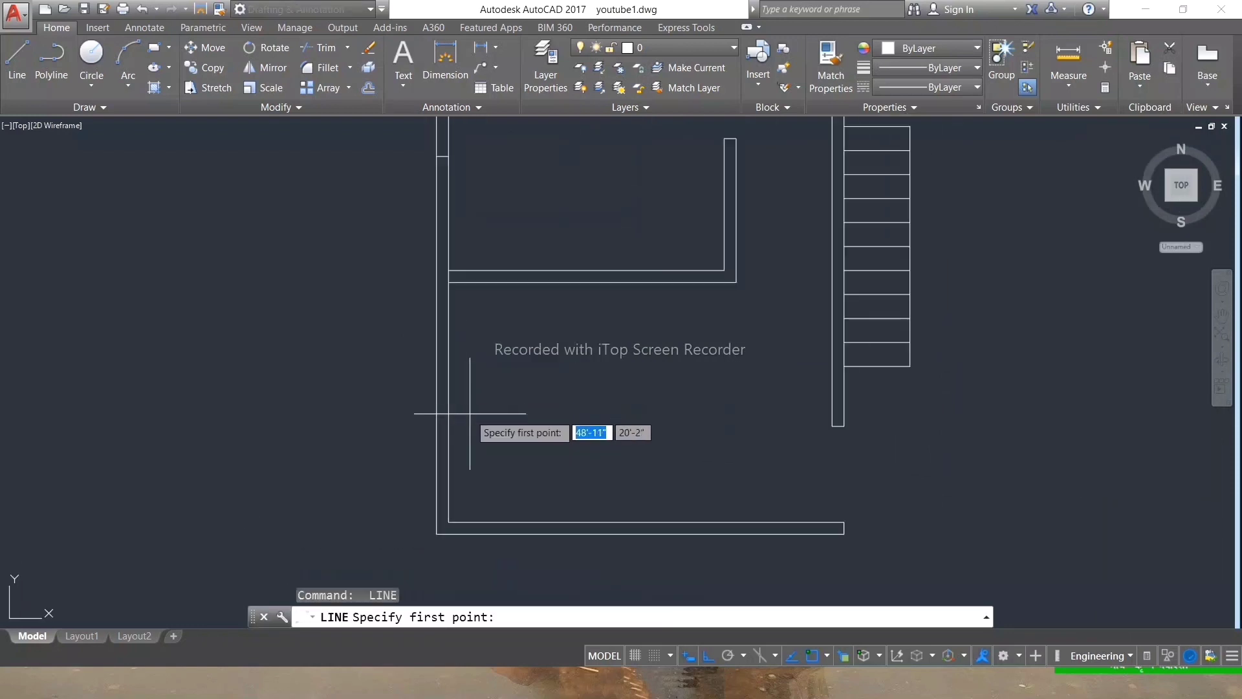
left_click(448, 406)
left_click(458, 333)
key("Return")
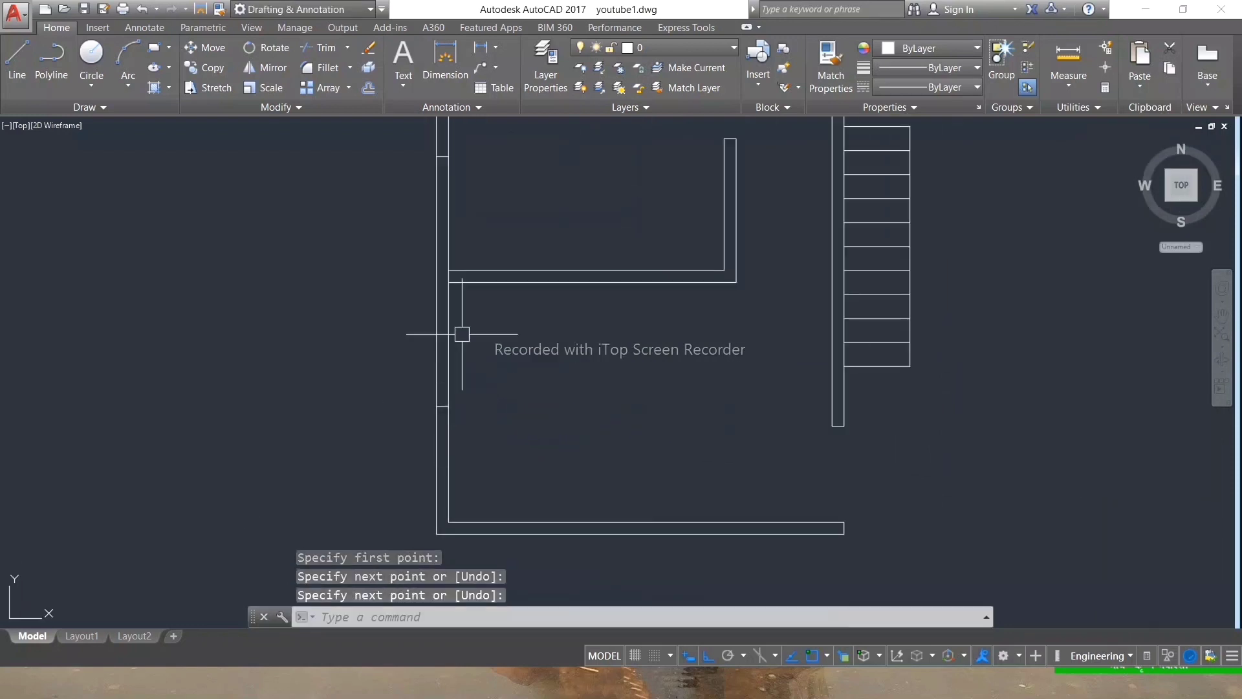
scroll(475, 343, "down", 4)
scroll(545, 442, "up", 6)
Draw a short jamb line across the bottom outer wall.
key("Return")
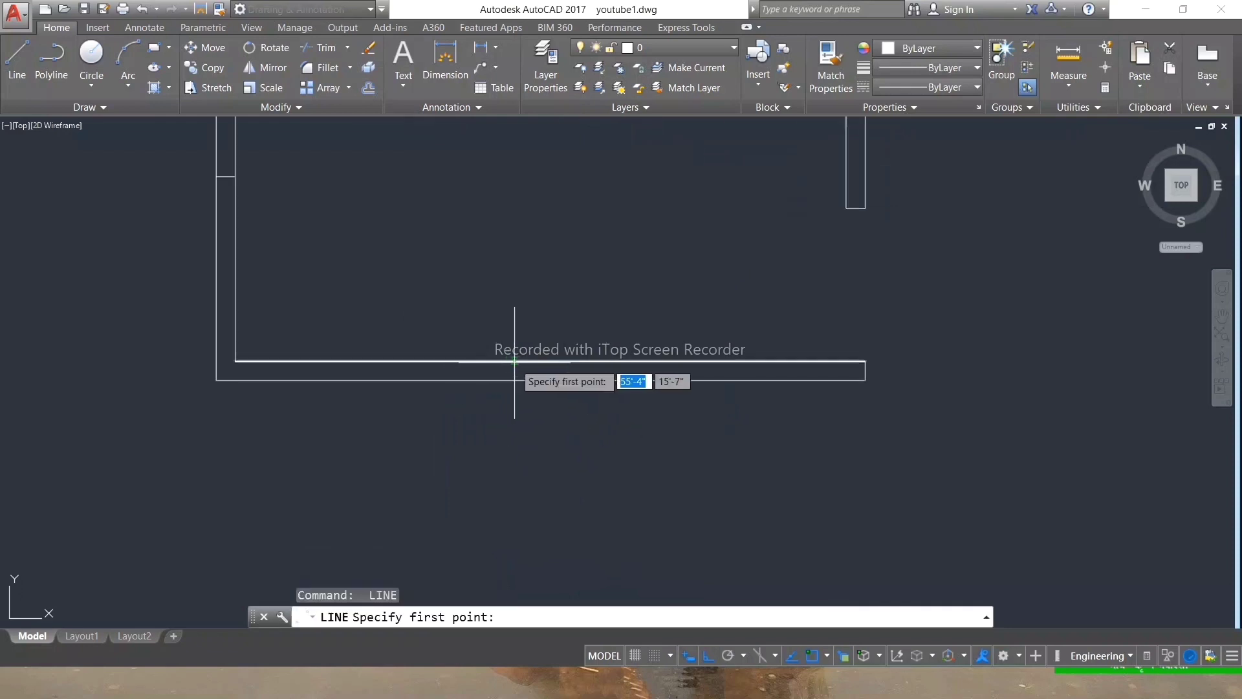
left_click(514, 379)
key("Return")
scroll(518, 421, "down", 4)
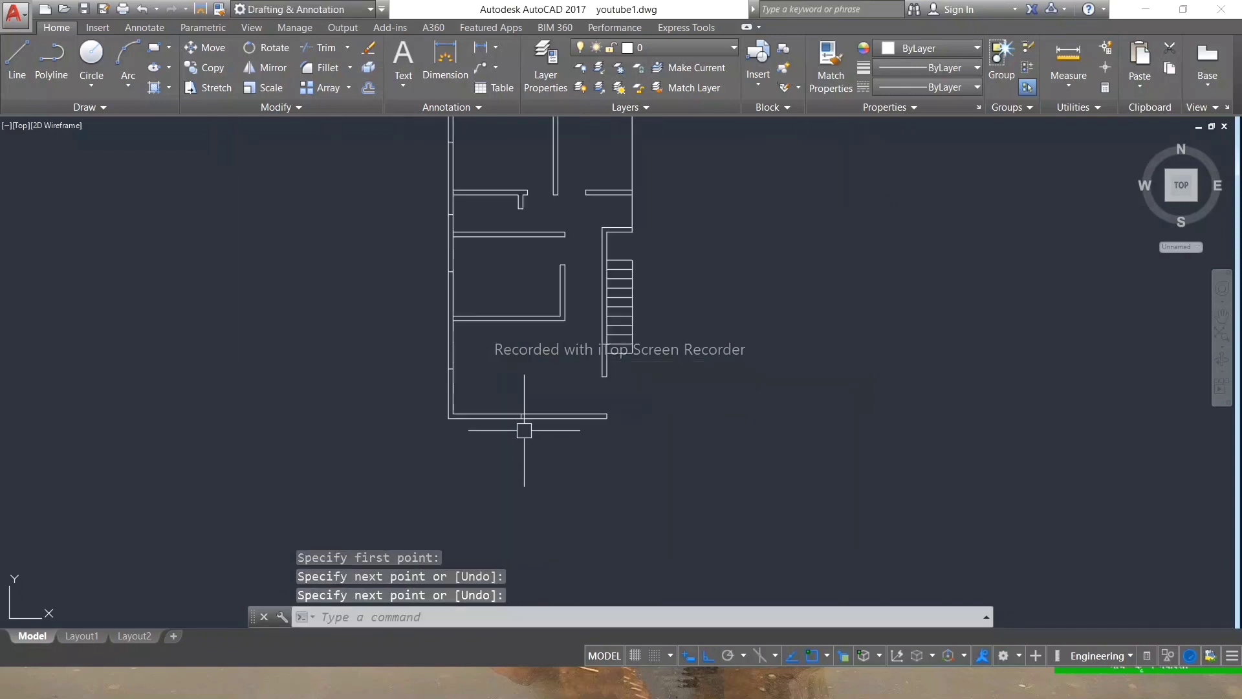
scroll(549, 360, "down", 2)
scroll(488, 213, "up", 8)
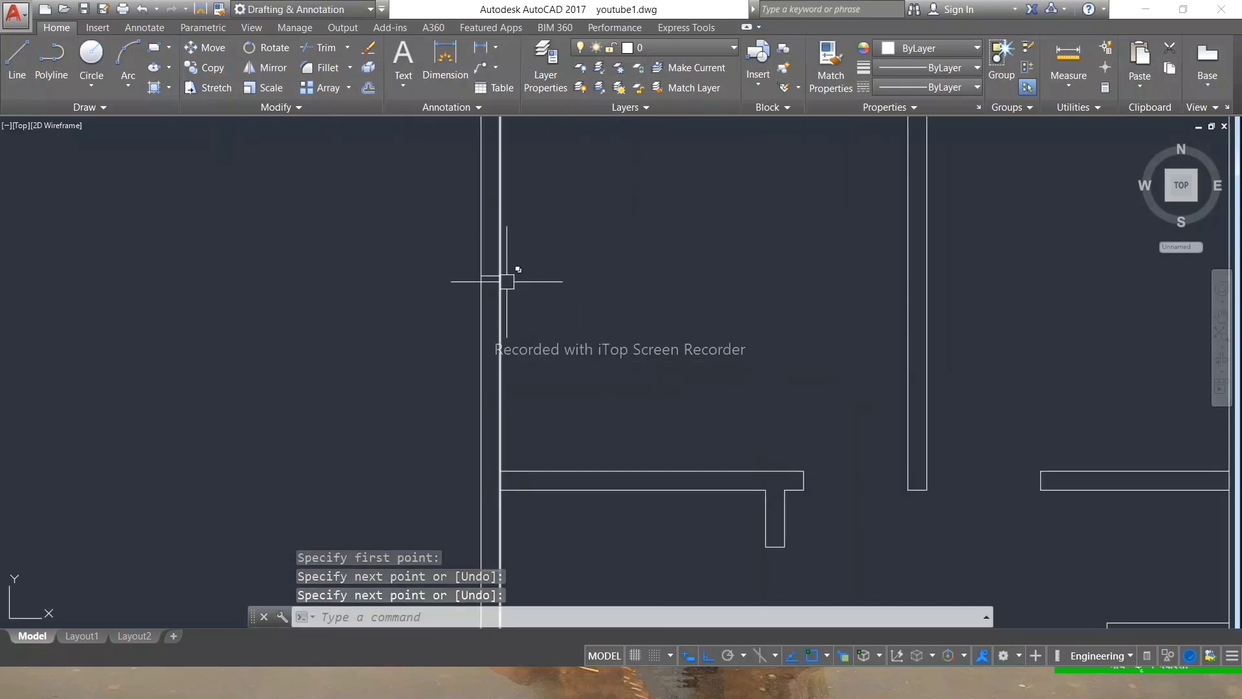
Offset short left-wall segments 2' to start the window jamb pairs.
type("o")
key("Return")
type("'")
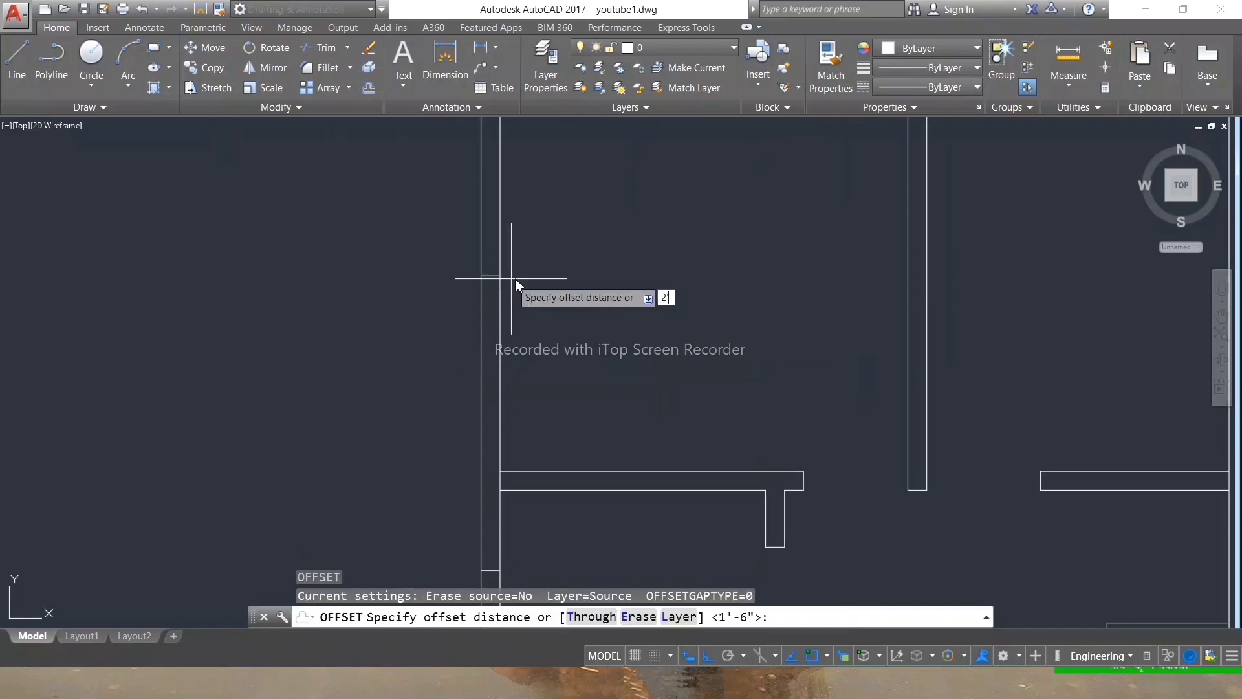
key("Return")
left_click(490, 278)
left_click(489, 233)
left_click(482, 272)
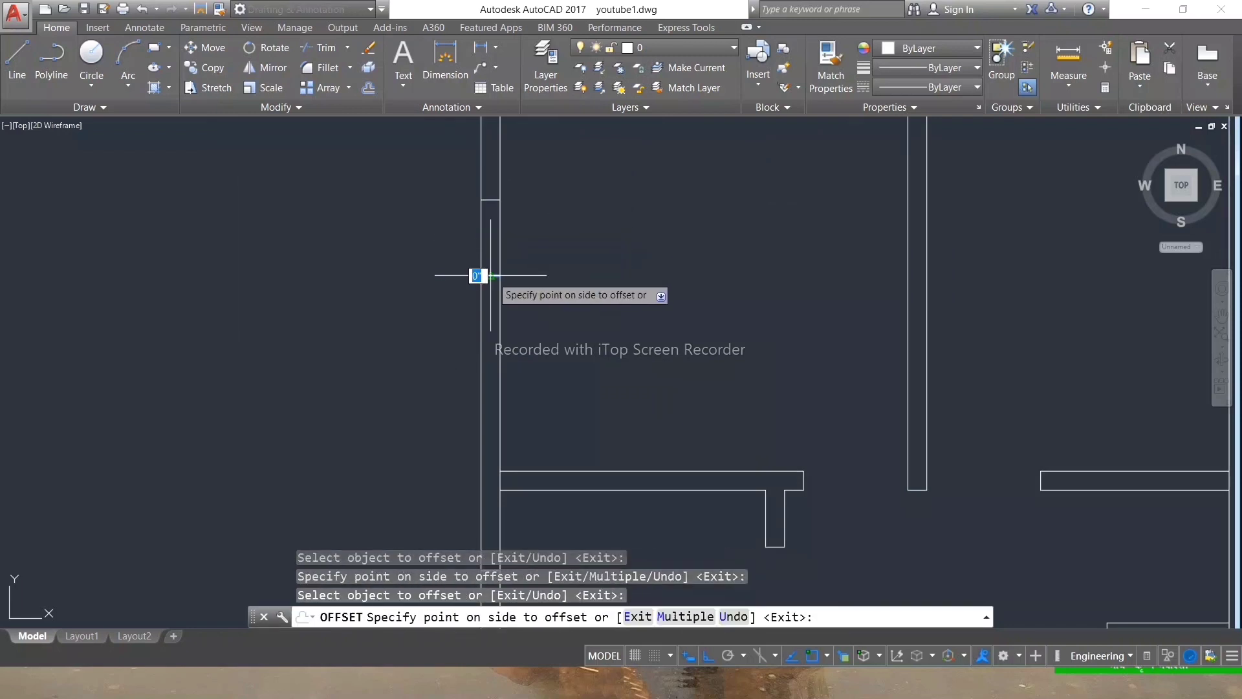
scroll(515, 407, "down", 4)
scroll(514, 414, "down", 2)
scroll(515, 420, "up", 6)
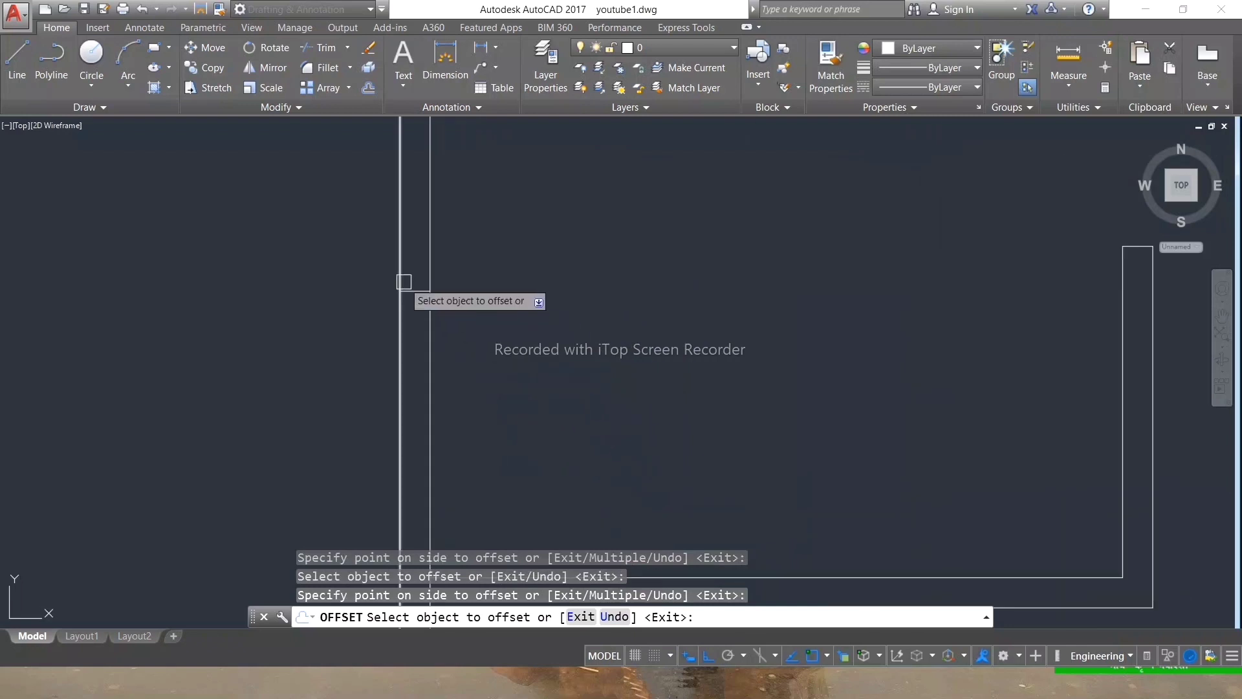
left_click(417, 227)
left_click(410, 288)
Offset further left-wall and bottom-wall segments to their chosen sides.
left_click(420, 366)
scroll(435, 355, "down", 5)
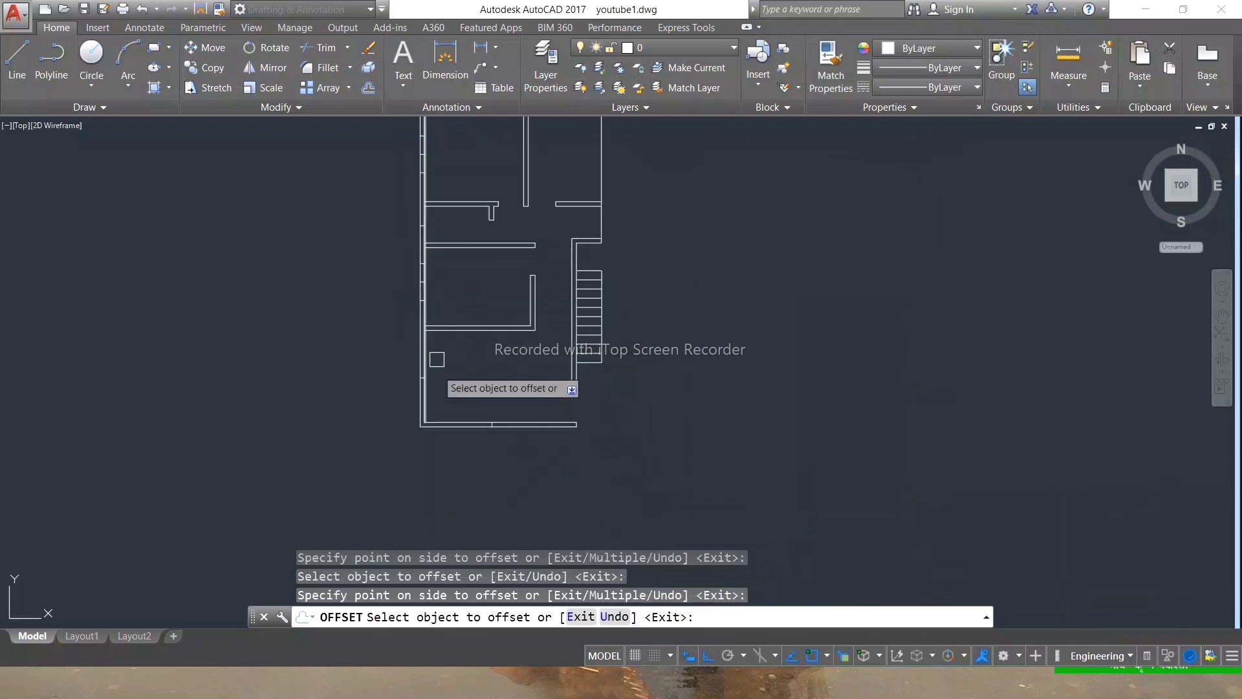
scroll(360, 289, "up", 5)
scroll(430, 421, "down", 3)
scroll(403, 409, "down", 2)
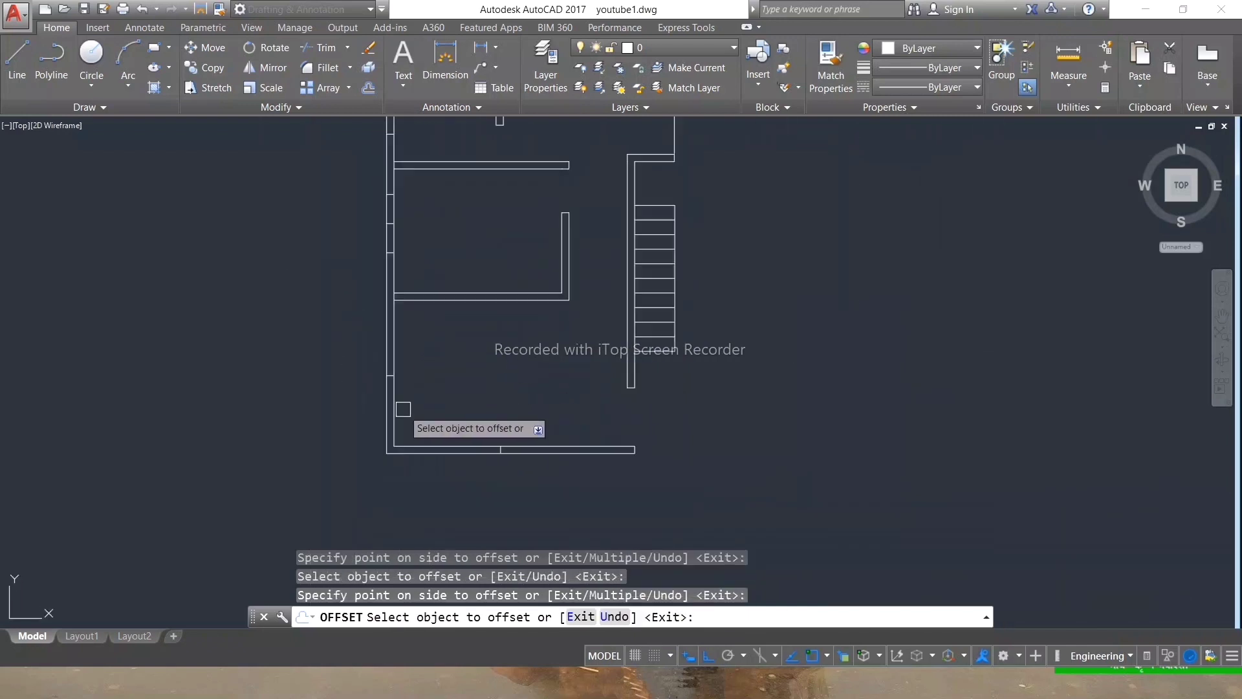
scroll(390, 369, "up", 5)
left_click(381, 370)
scroll(388, 356, "down", 4)
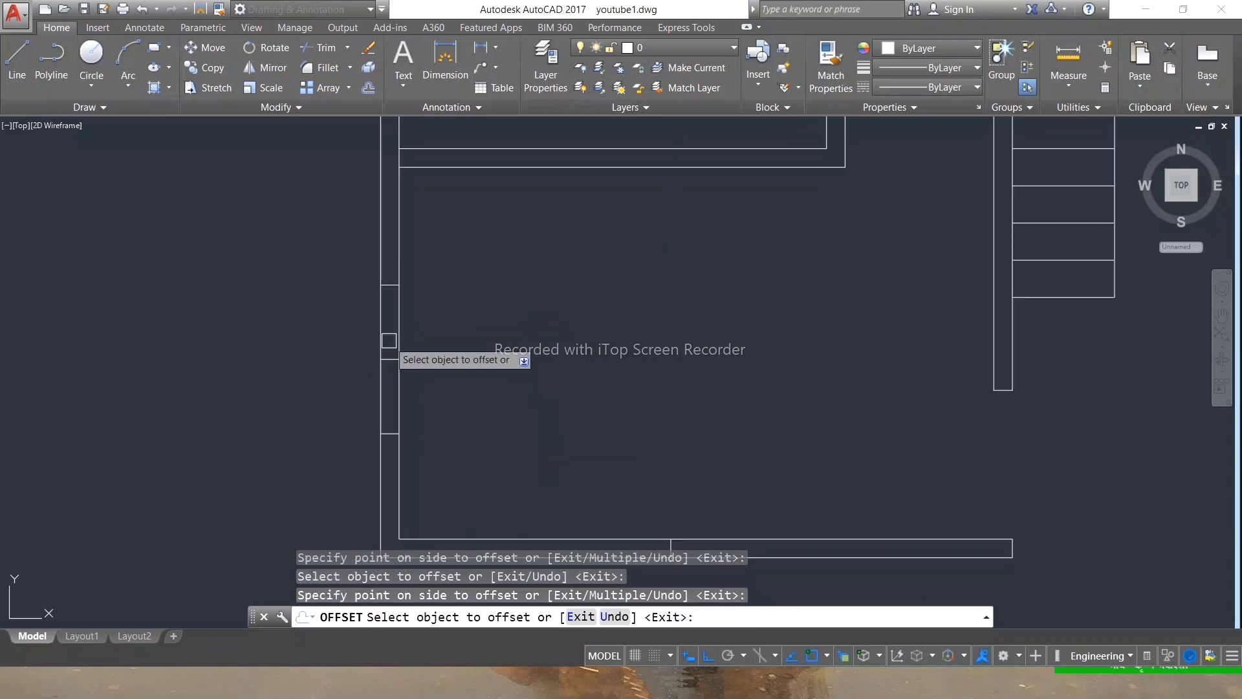
scroll(389, 356, "down", 1)
scroll(562, 467, "up", 5)
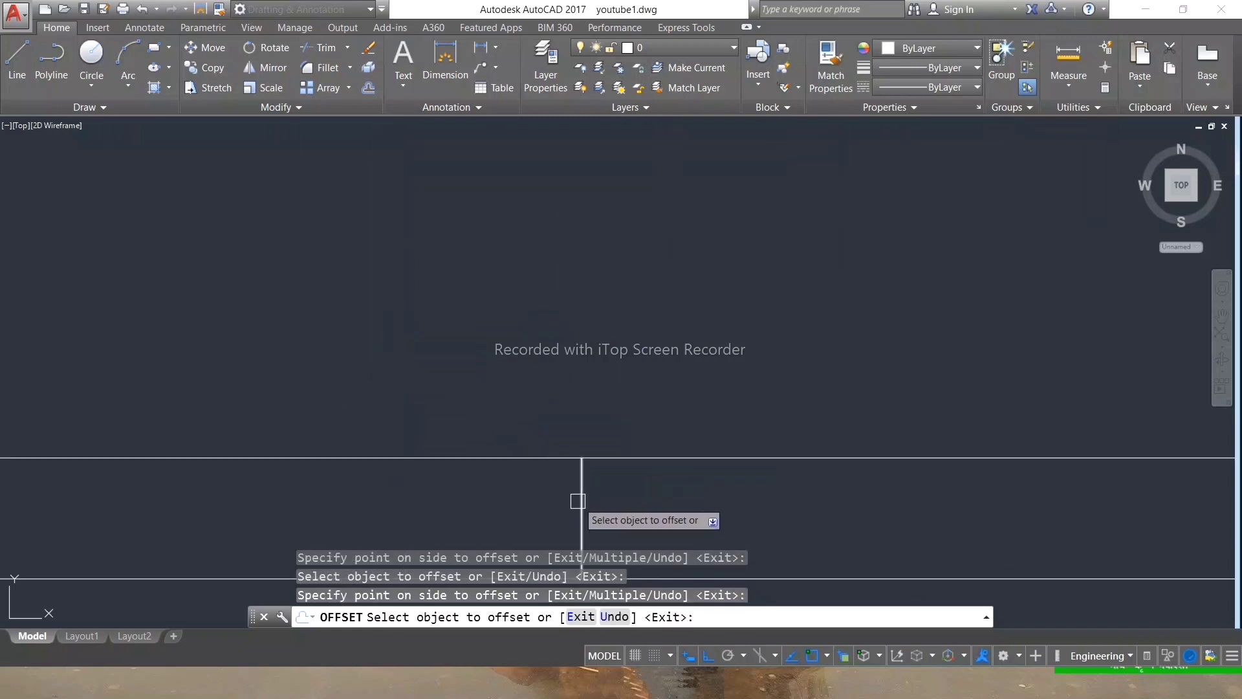
left_click(586, 507)
left_click(456, 511)
scroll(466, 433, "down", 3)
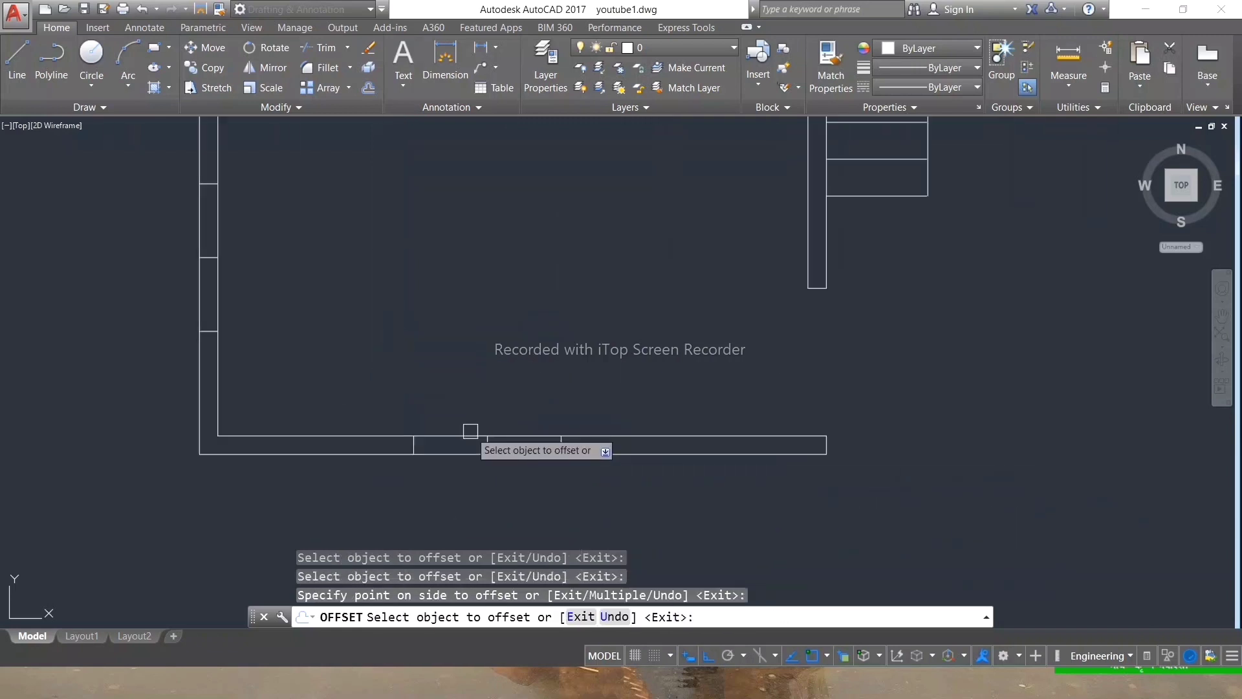
key("Escape")
scroll(507, 522, "down", 2)
scroll(396, 194, "up", 5)
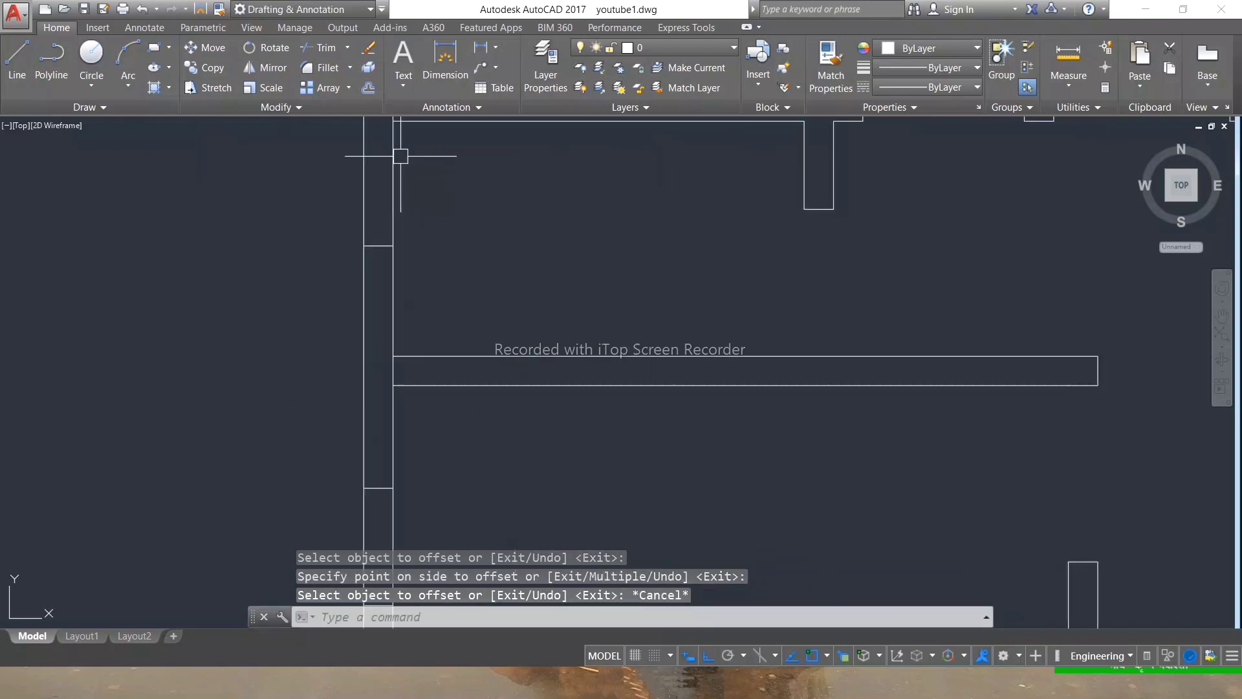
Change the offset distance to 1' and copy a short wall segment to both sides.
key("Return")
left_click(379, 246)
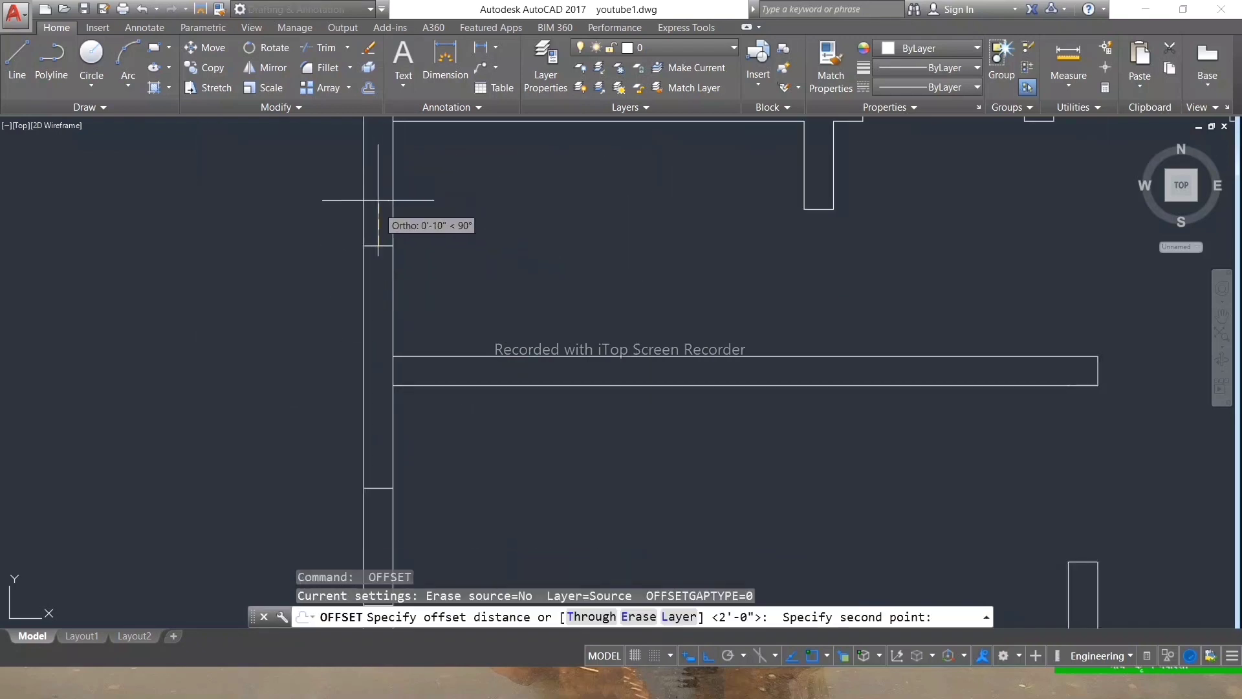
key("Escape")
type("o")
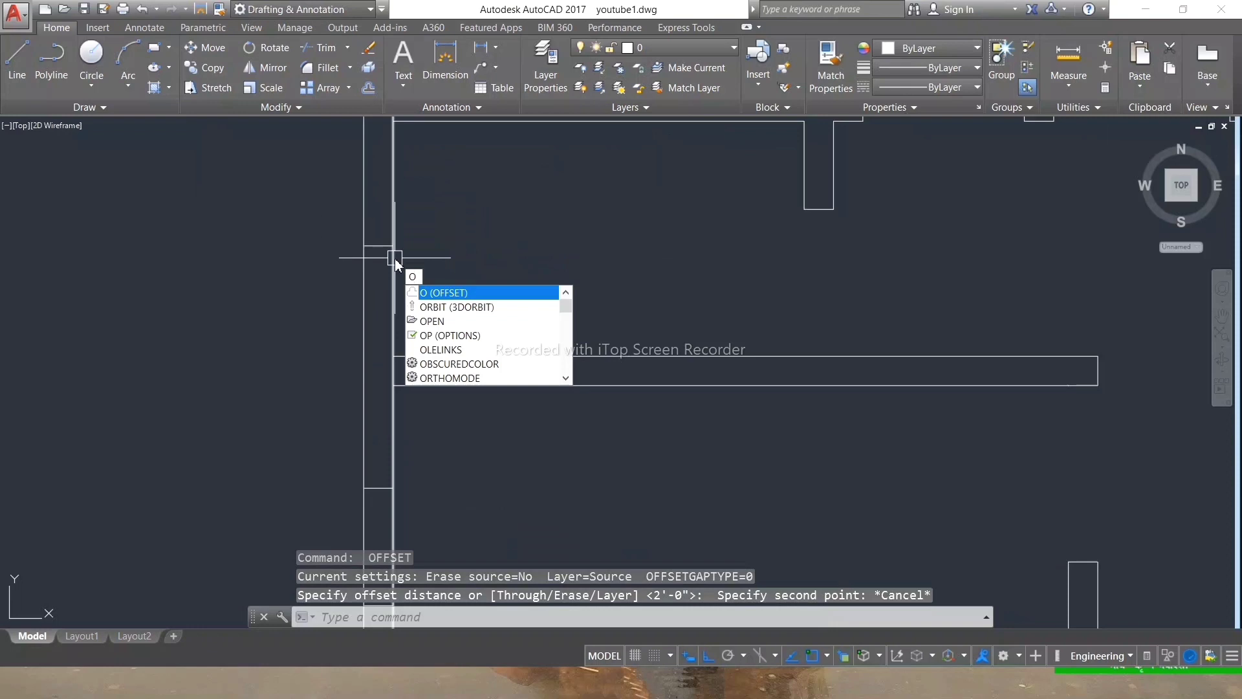
key("Return")
type("'")
key("Return")
scroll(395, 258, "down", 2)
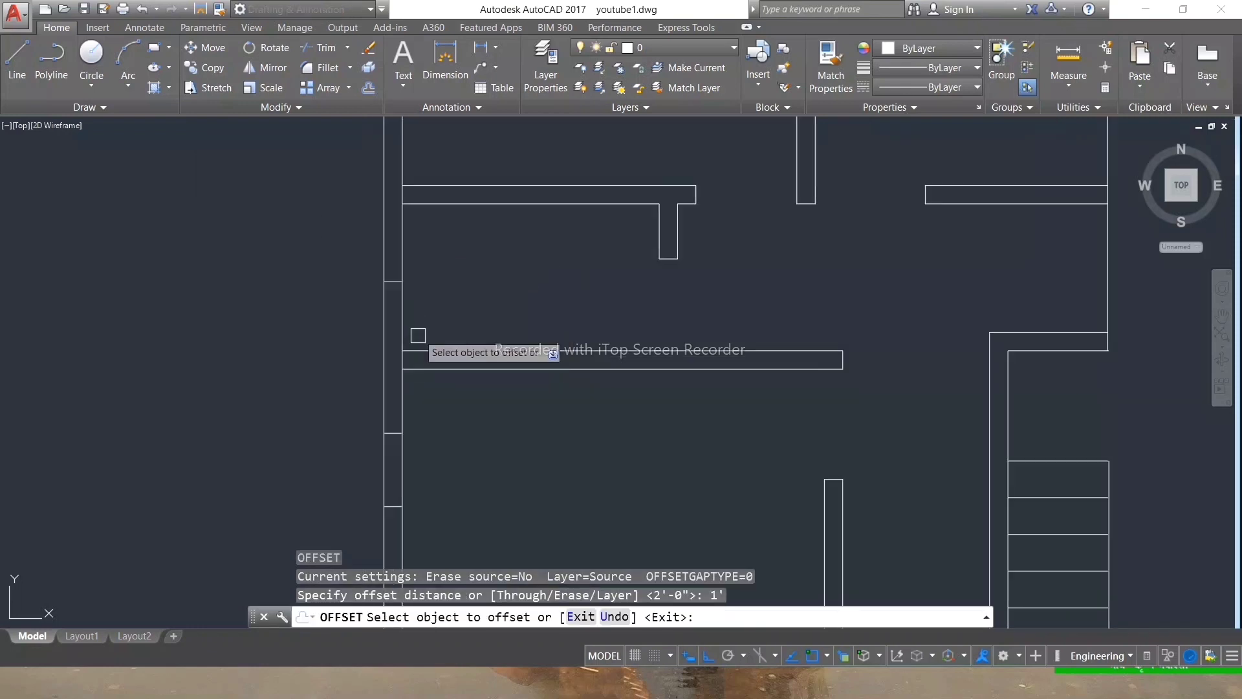
left_click(393, 281)
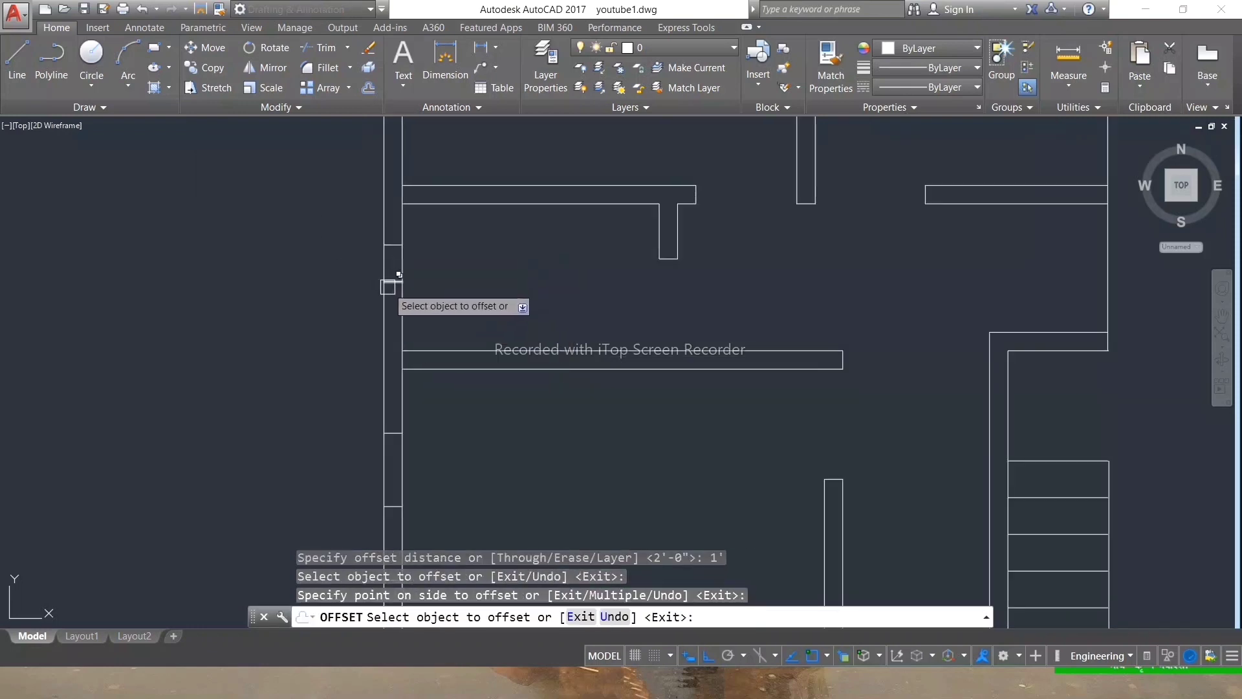
left_click(392, 282)
left_click(392, 312)
key("Escape")
key("Escape")
scroll(361, 374, "down", 2)
Erase the seven selected short jamb lines from the outer walls.
scroll(547, 222, "down", 2)
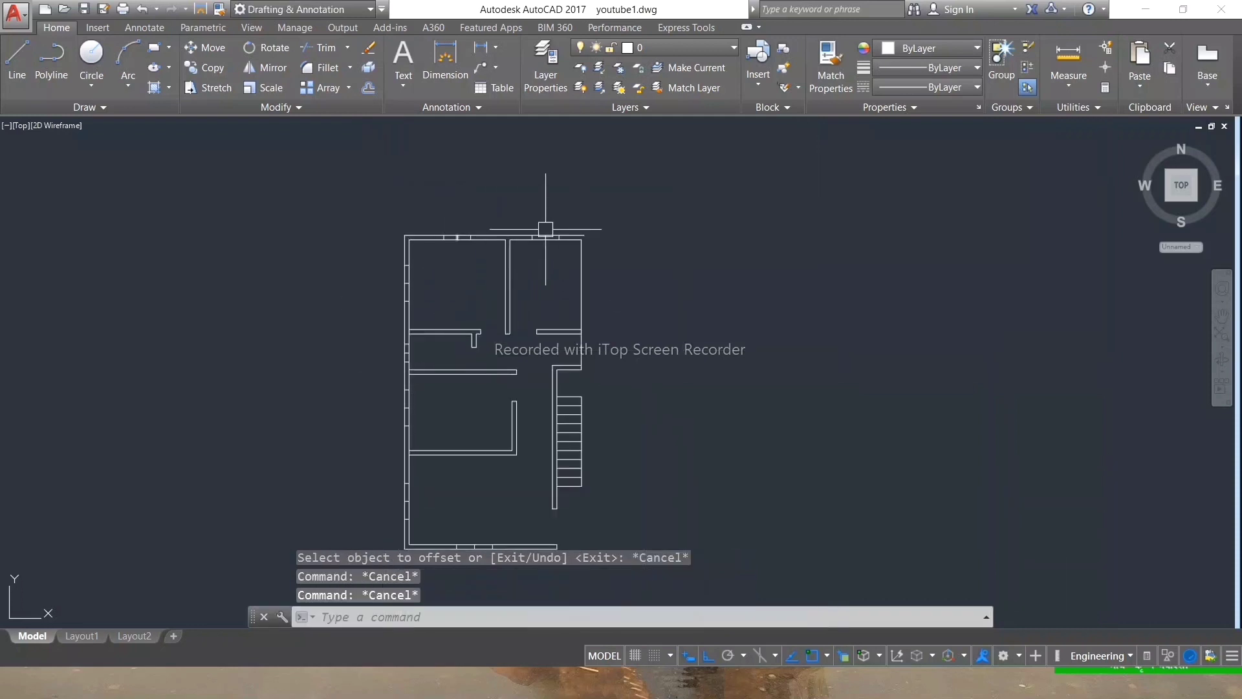
scroll(527, 262, "up", 5)
scroll(538, 260, "down", 2)
scroll(301, 288, "up", 2)
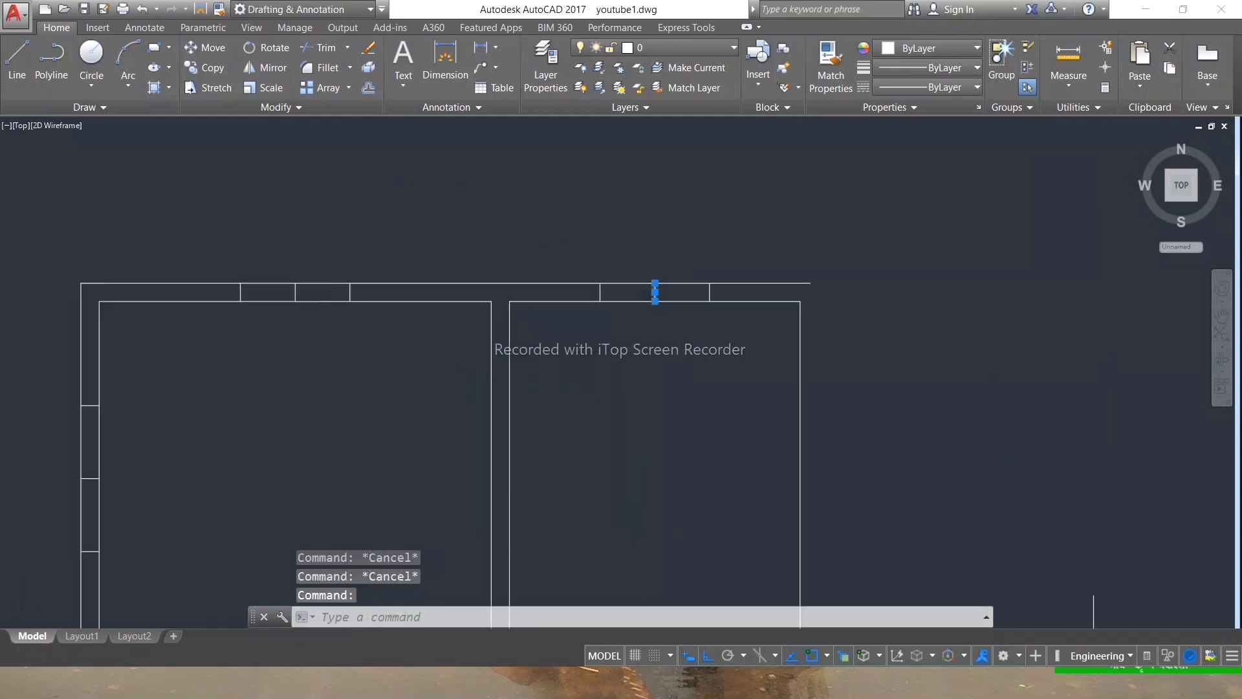
scroll(301, 288, "up", 2)
scroll(379, 244, "down", 5)
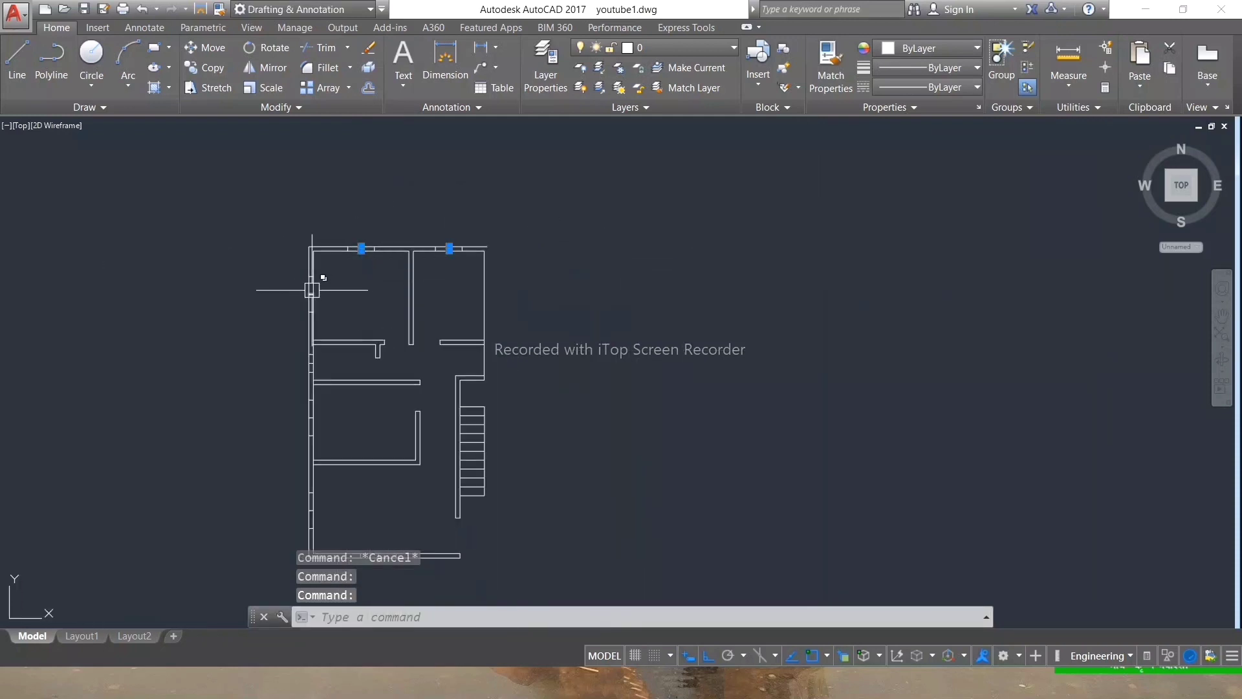
scroll(312, 290, "up", 5)
scroll(505, 207, "down", 5)
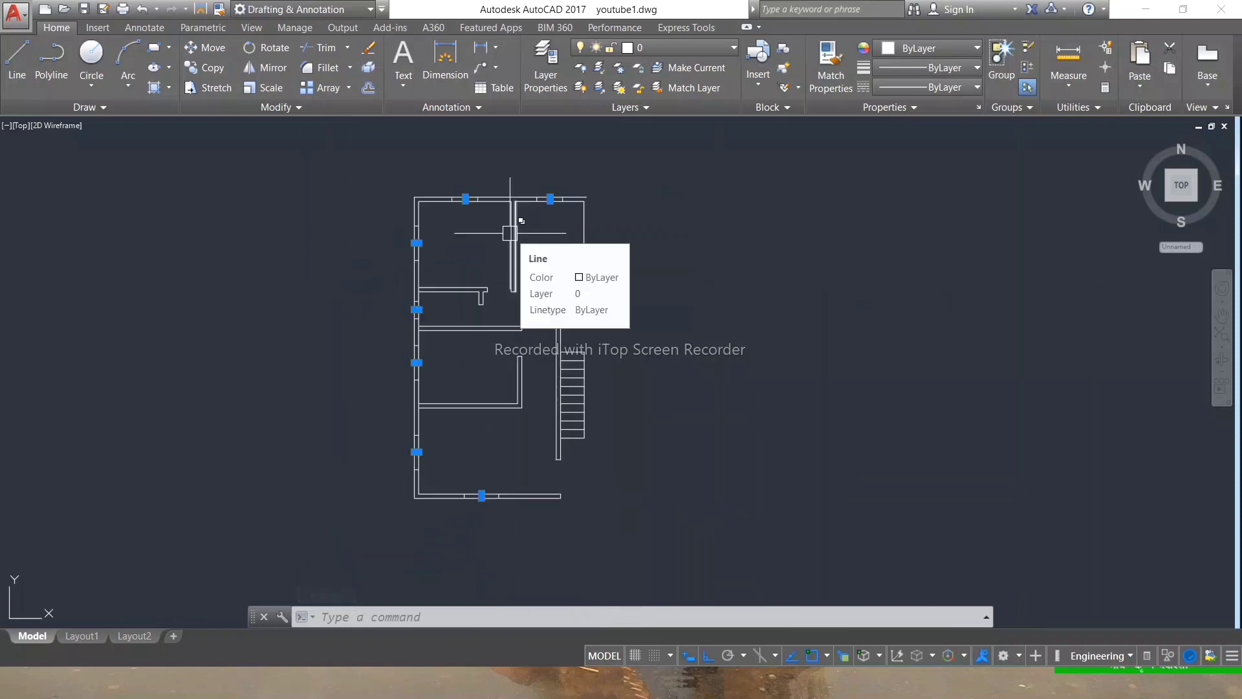
key("Delete")
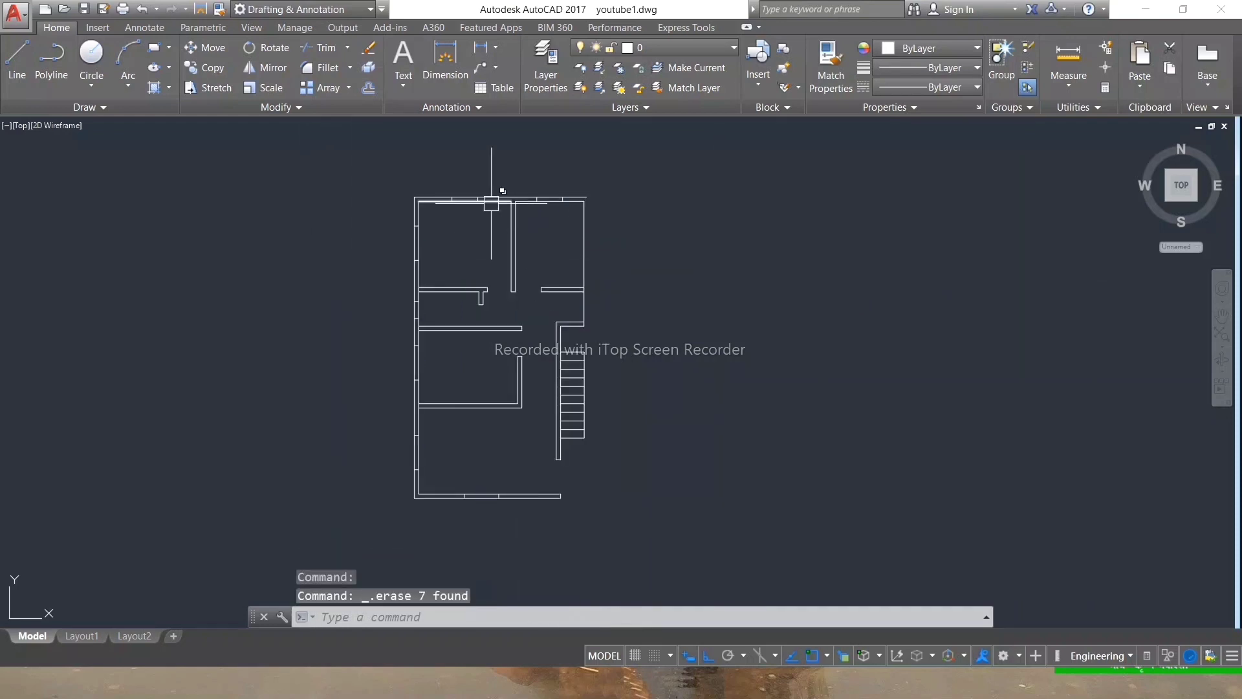
scroll(491, 204, "up", 5)
Draw a horizontal line between each jamb pair in the two top-wall openings.
type("l")
key("Return")
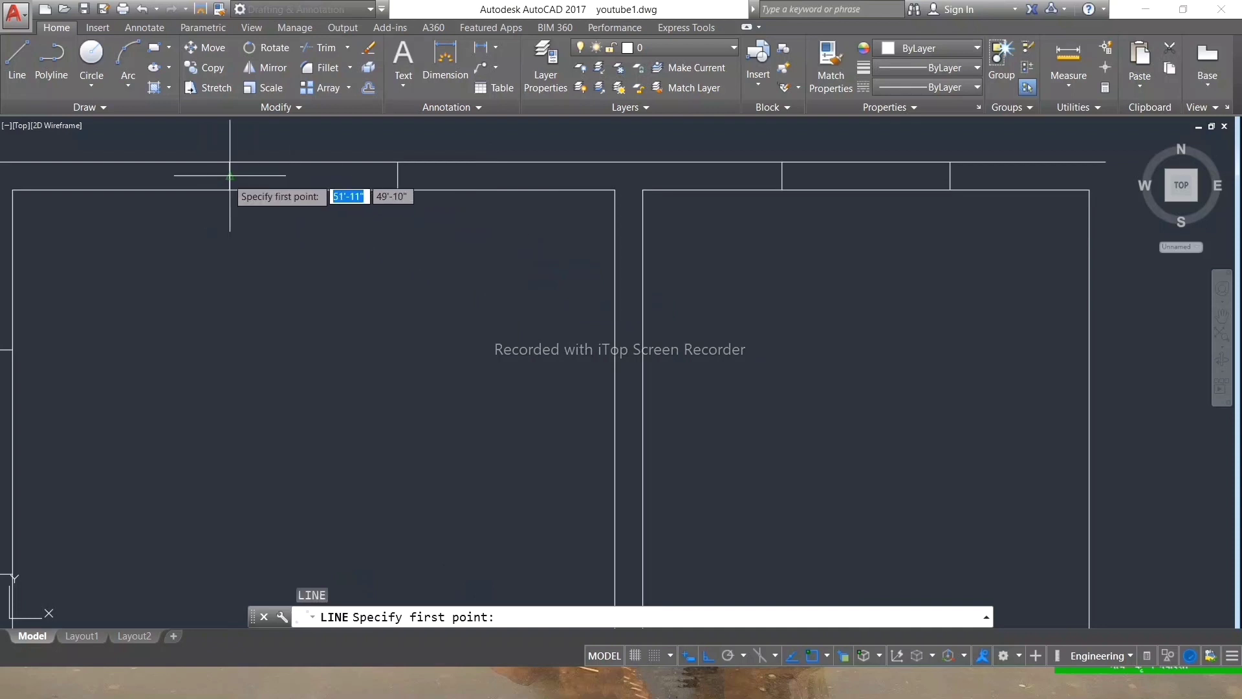
left_click(229, 174)
left_click(398, 175)
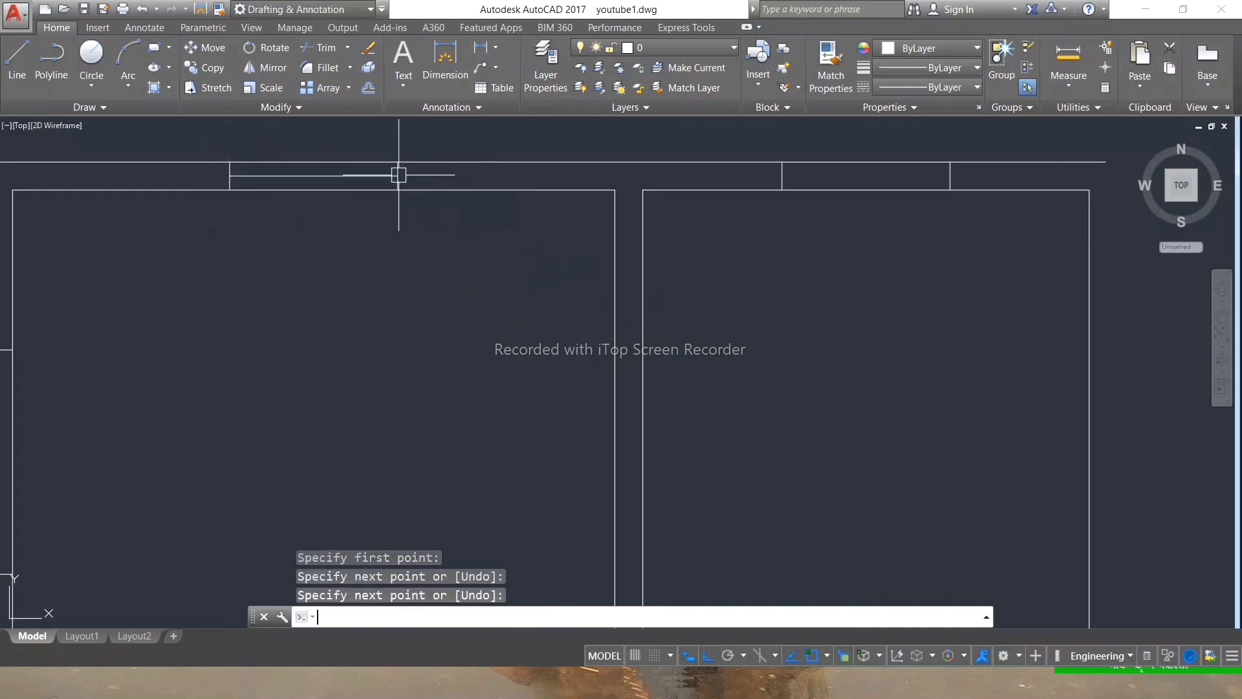
key("Return")
type("l")
key("Return")
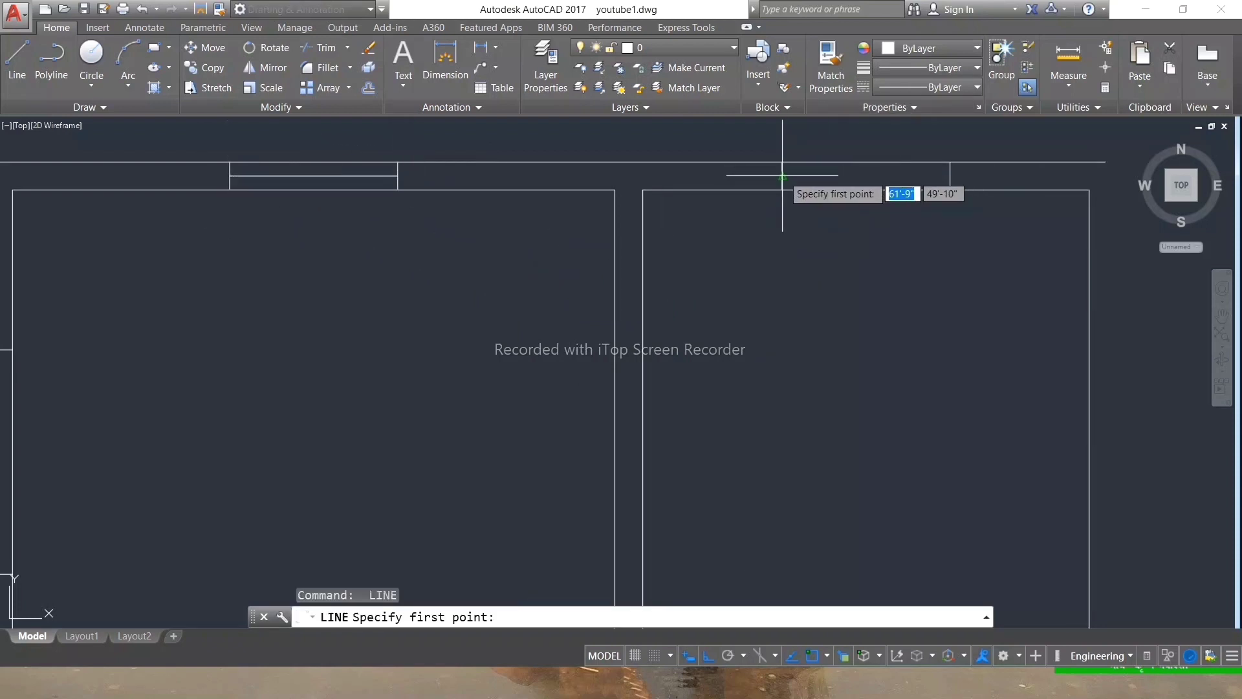
left_click(782, 175)
left_click(950, 175)
key("Return")
scroll(928, 214, "down", 5)
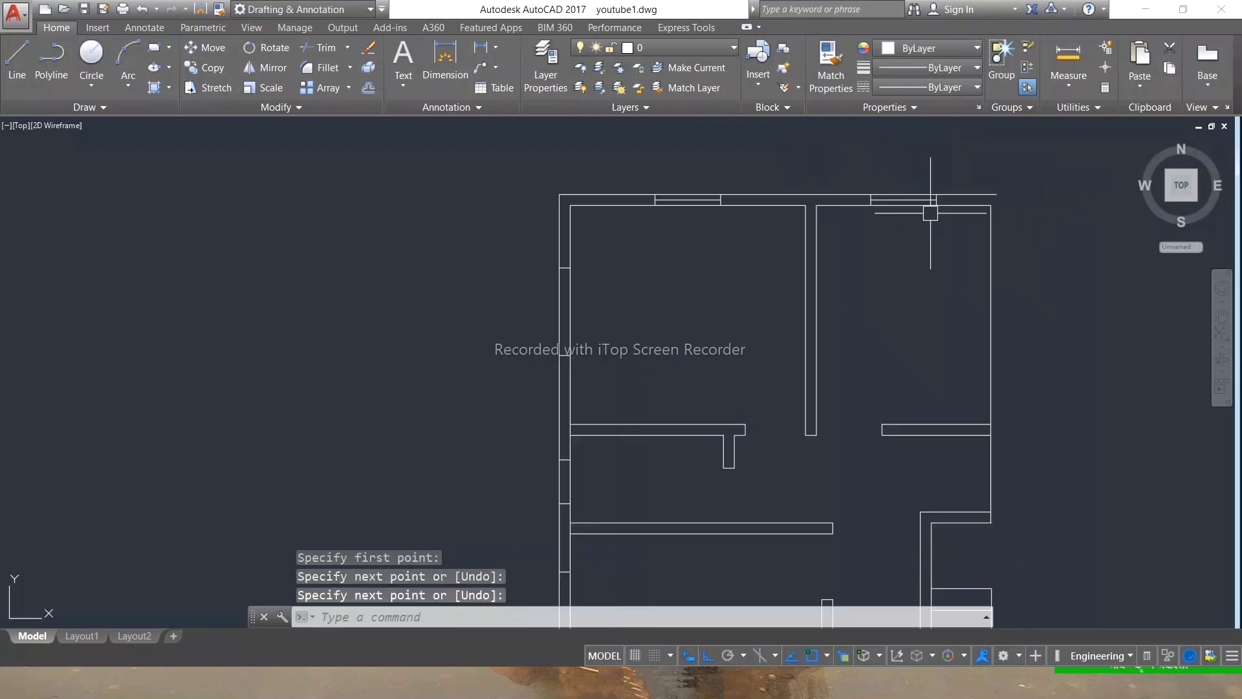
scroll(522, 337, "down", 2)
scroll(572, 341, "up", 2)
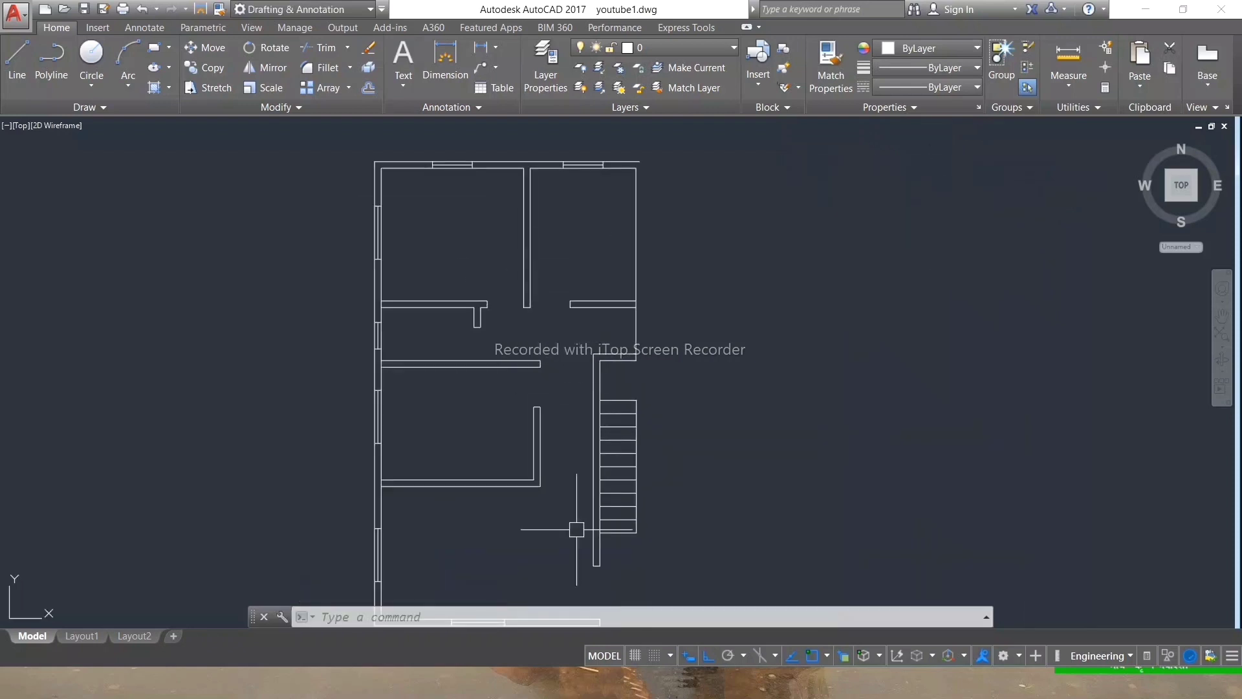
Try a three-point arc from the wall corner, then delete the unwanted arc.
scroll(526, 272, "up", 4)
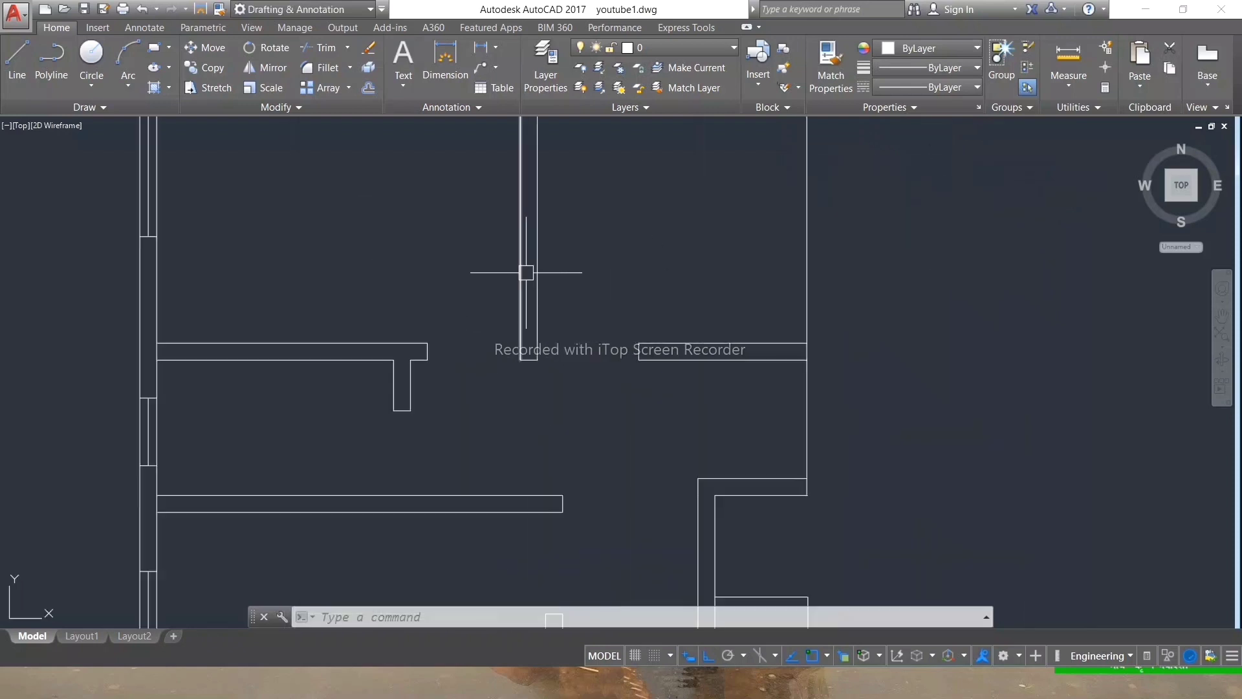
left_click(137, 86)
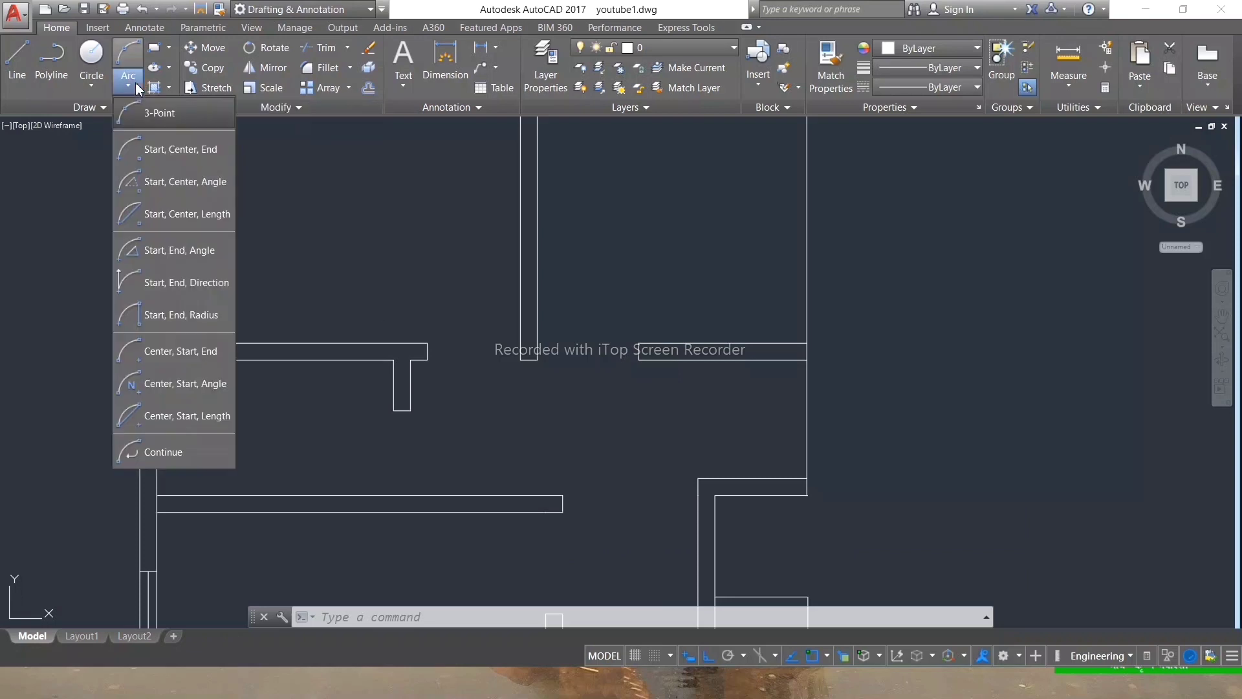
left_click(159, 112)
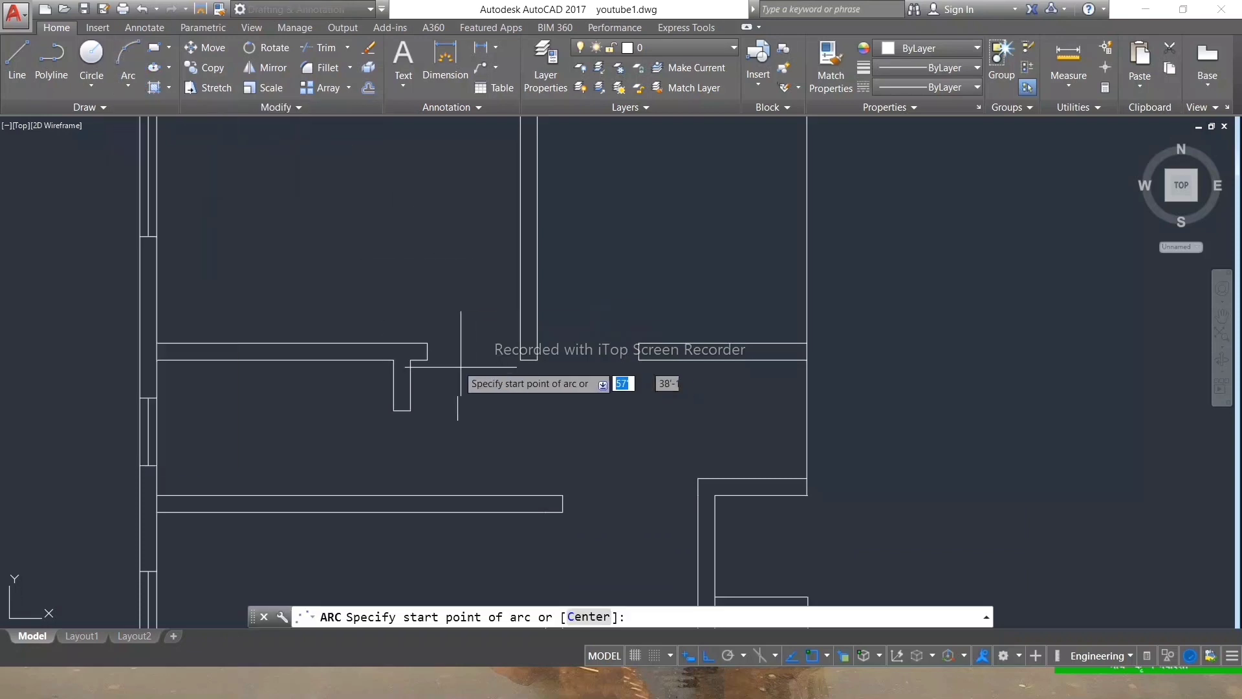
left_click(427, 343)
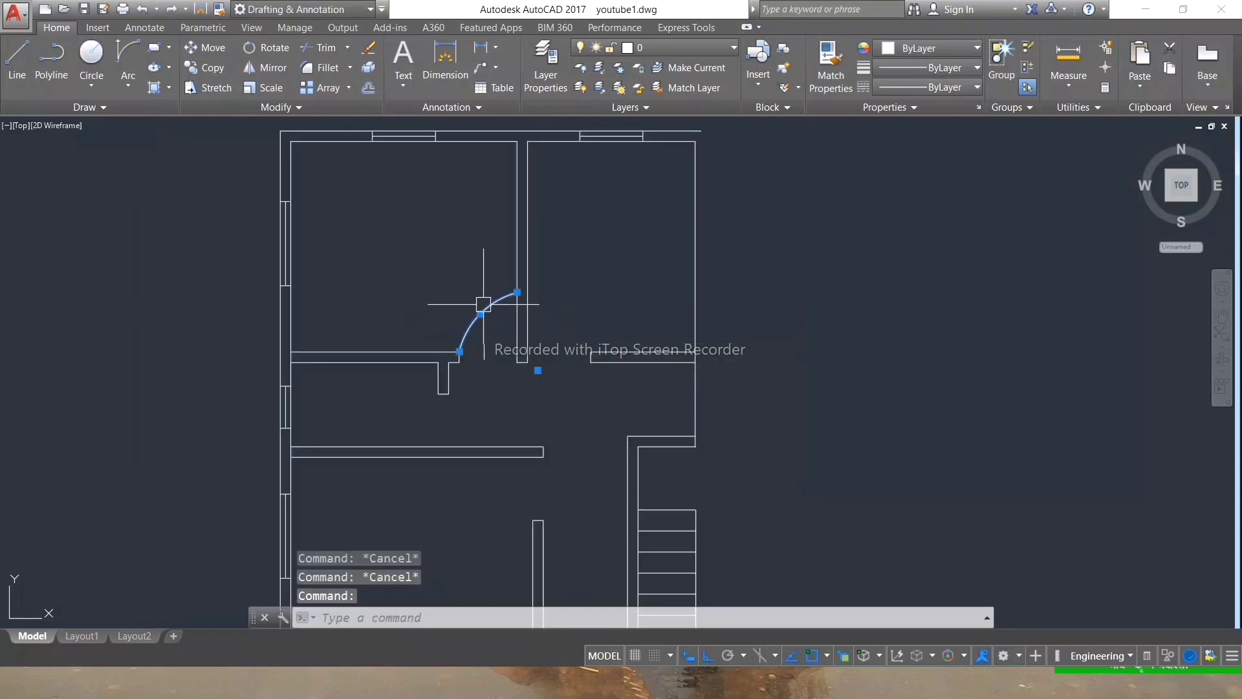
key("Delete")
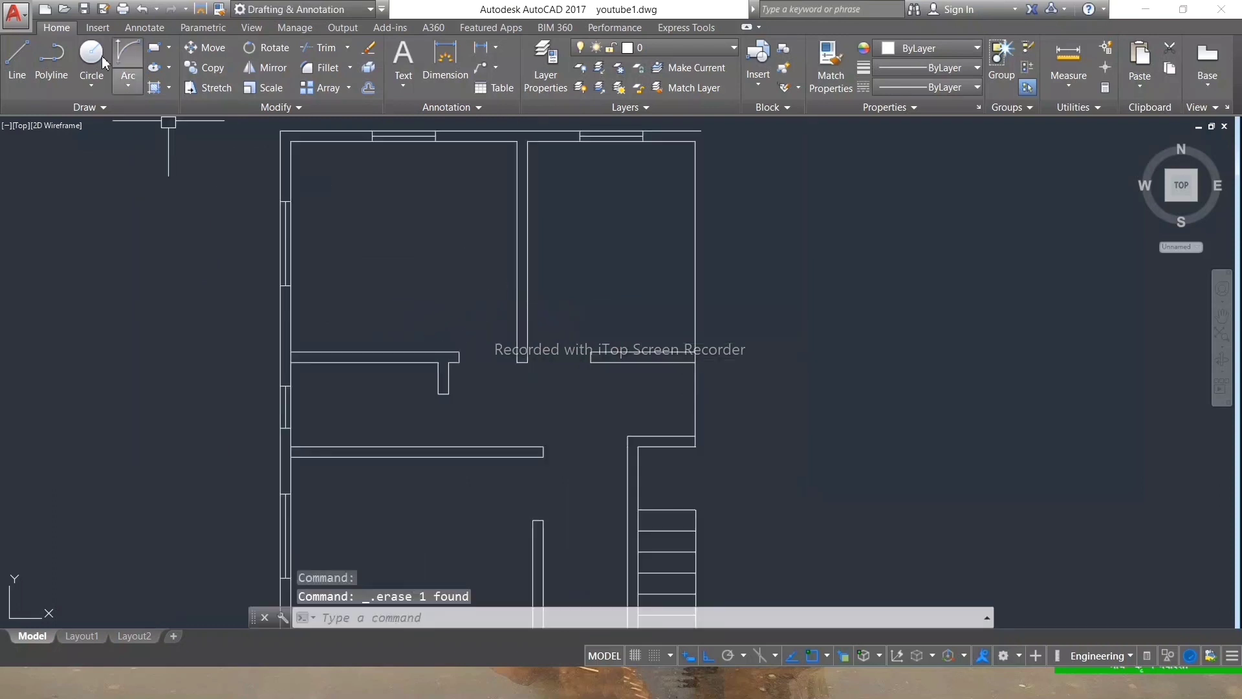
Draw the first door swing arc at the hall doorway using Start, End, Direction.
left_click(128, 80)
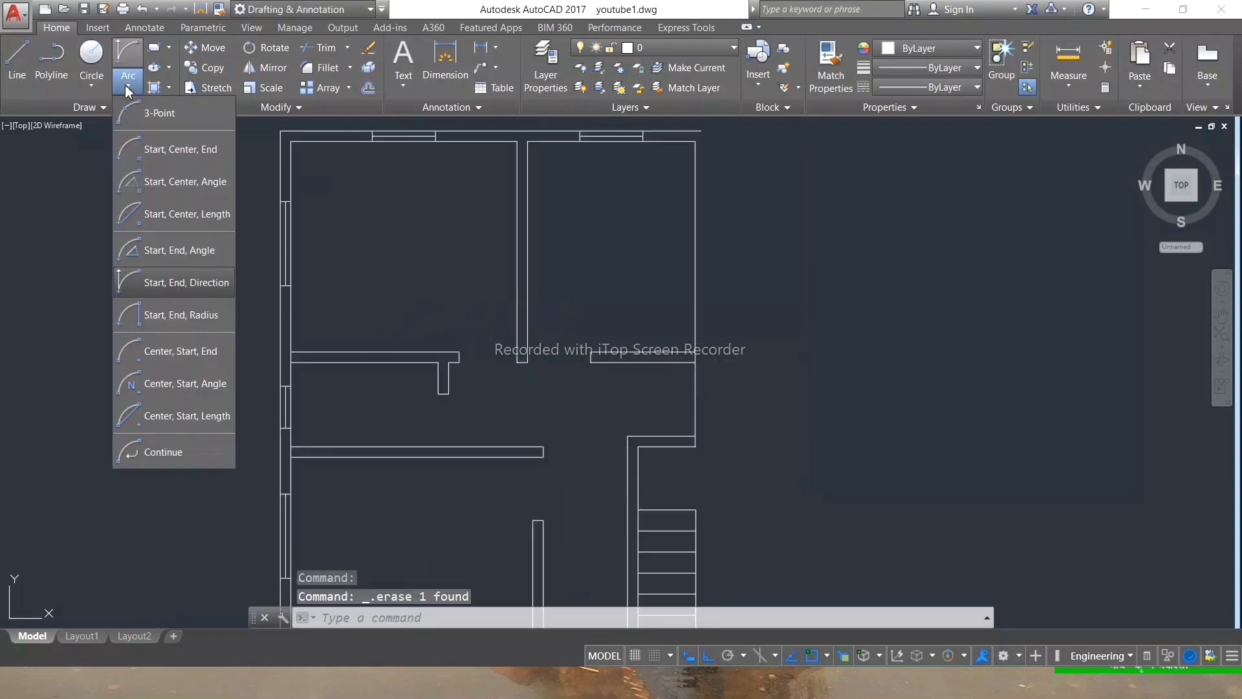
left_click(188, 282)
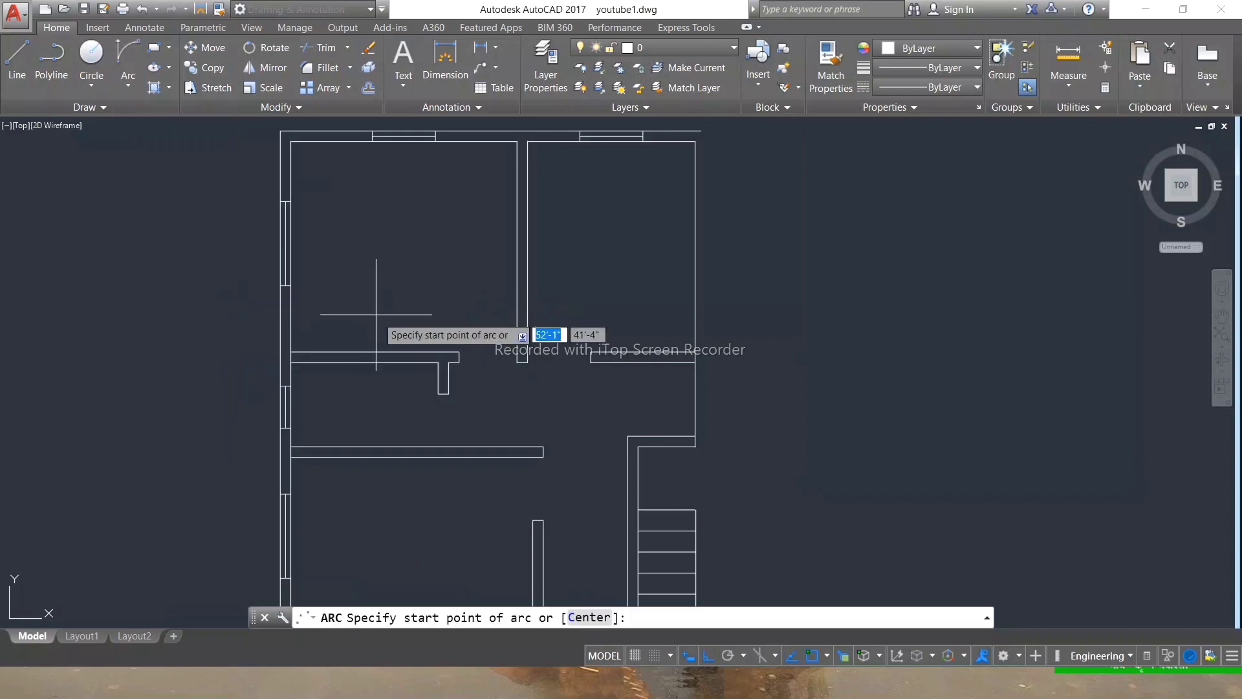
left_click(460, 354)
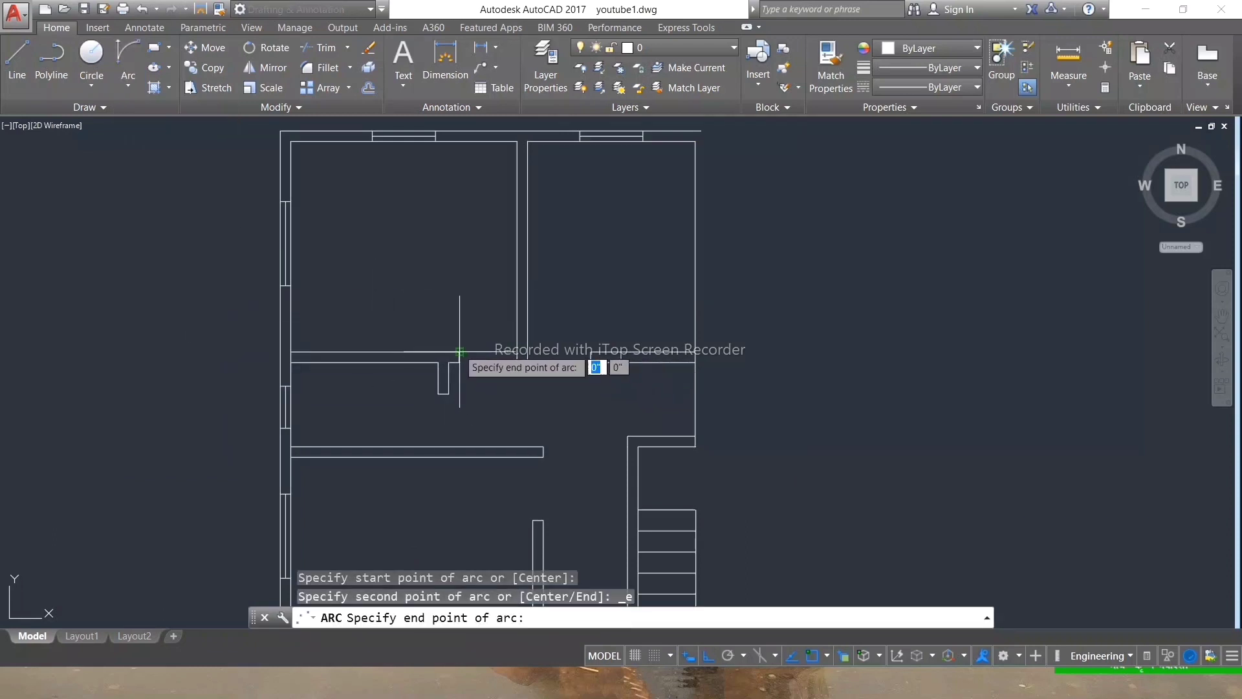
left_click(517, 298)
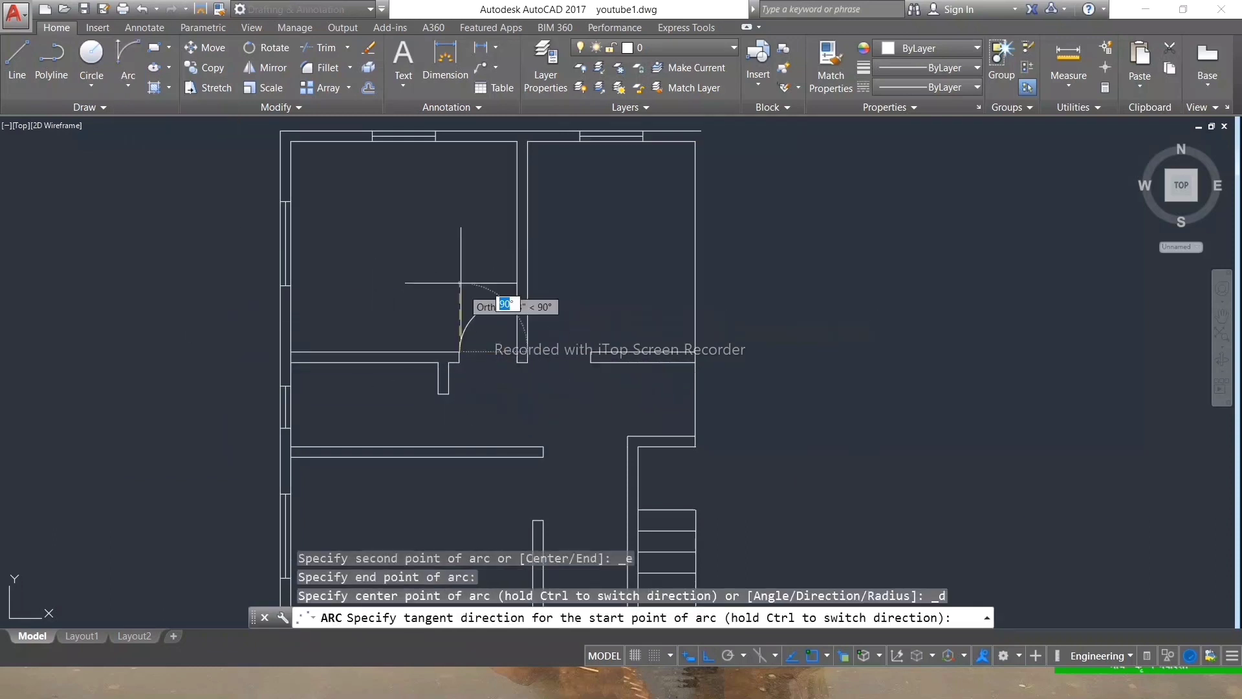
left_click(448, 254)
key("Return")
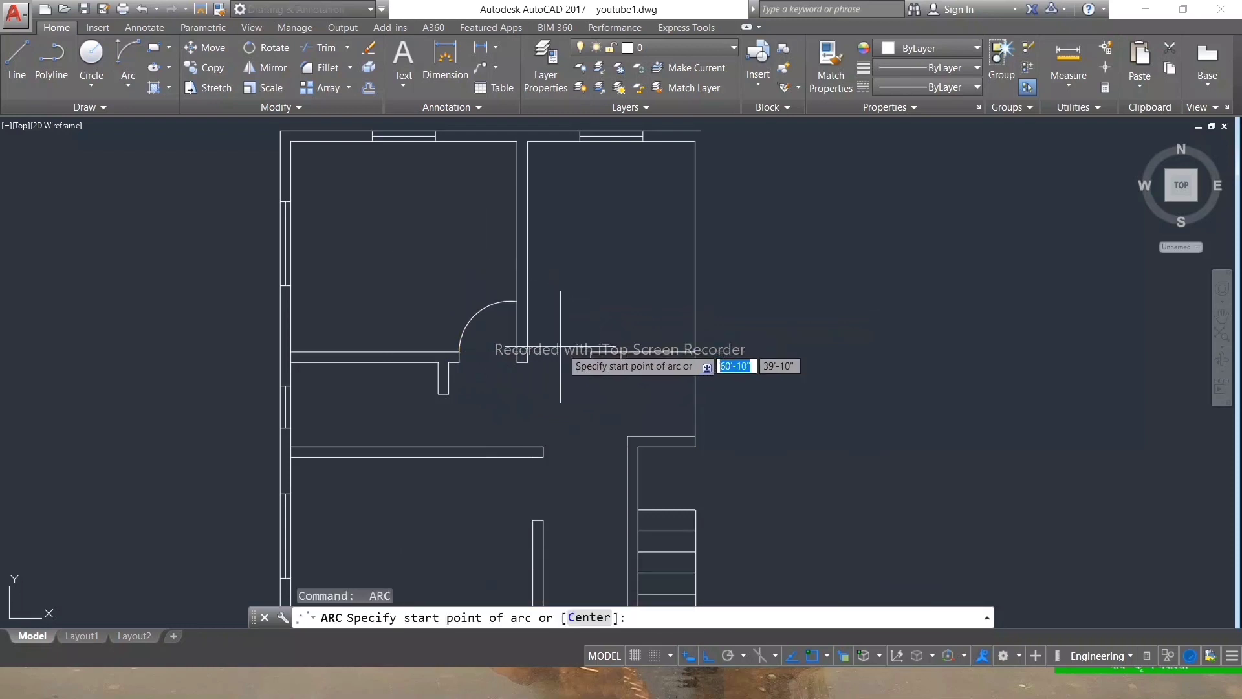
Draw a second door swing arc from the right jamb across the adjacent doorway.
left_click(591, 358)
left_click(127, 61)
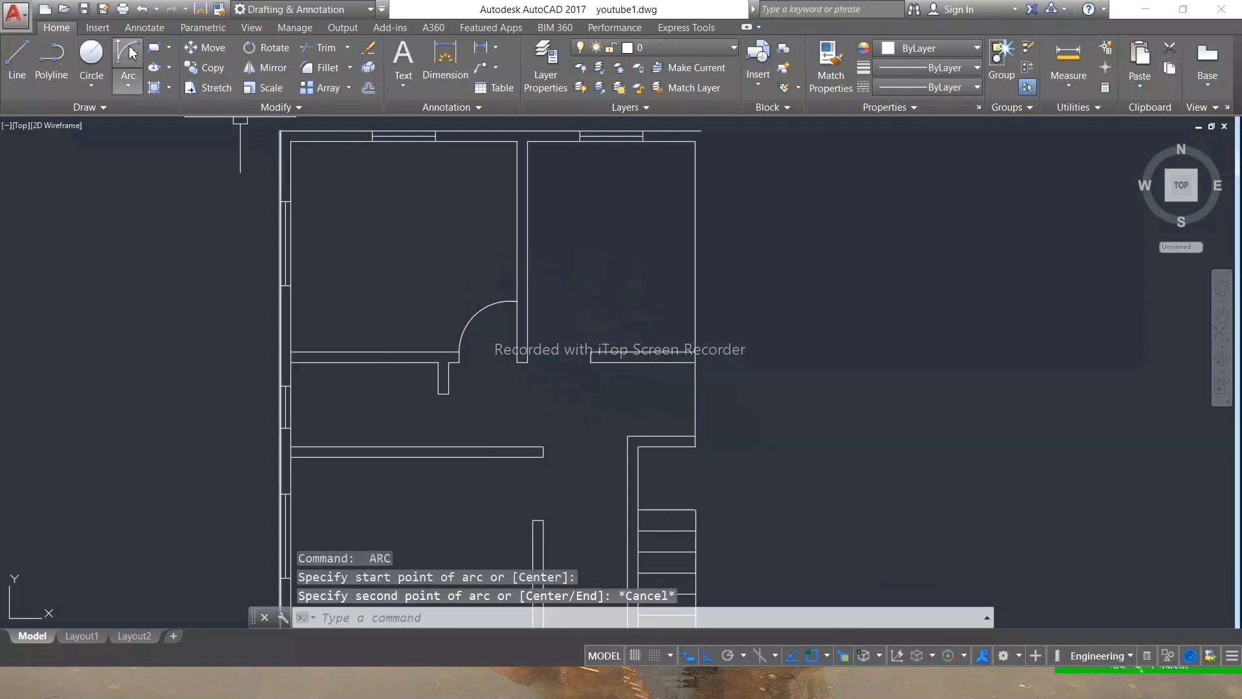
left_click(591, 356)
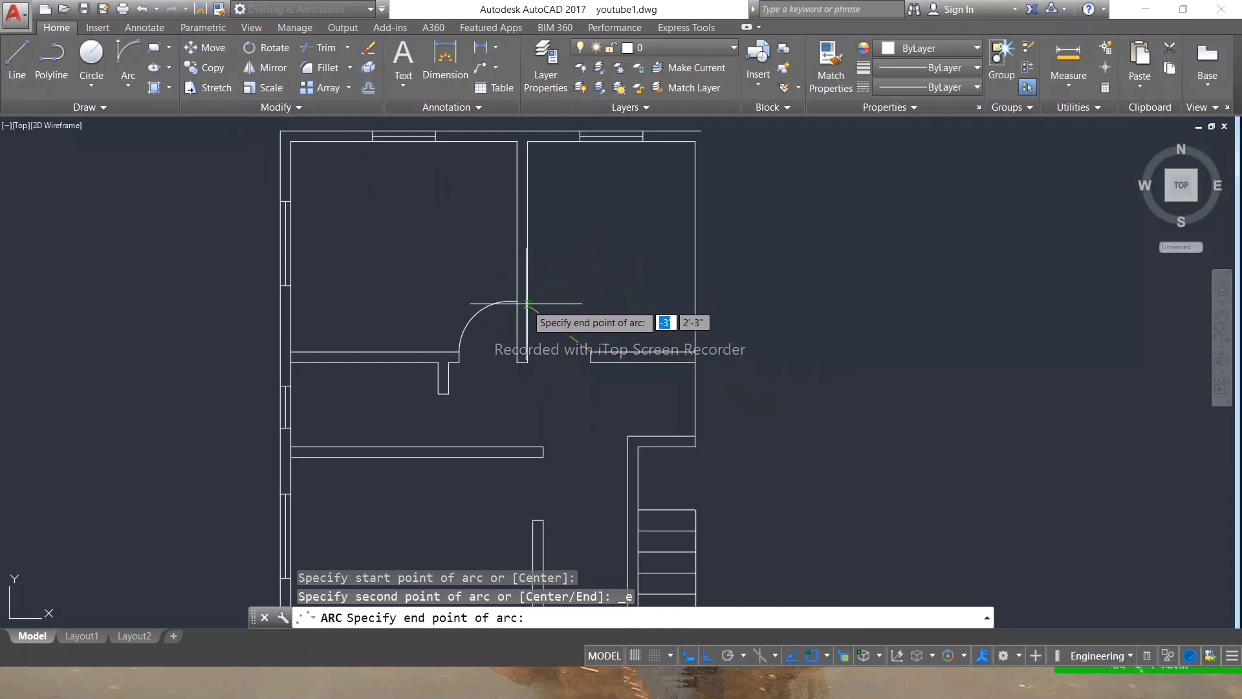
left_click(528, 301)
left_click(578, 278)
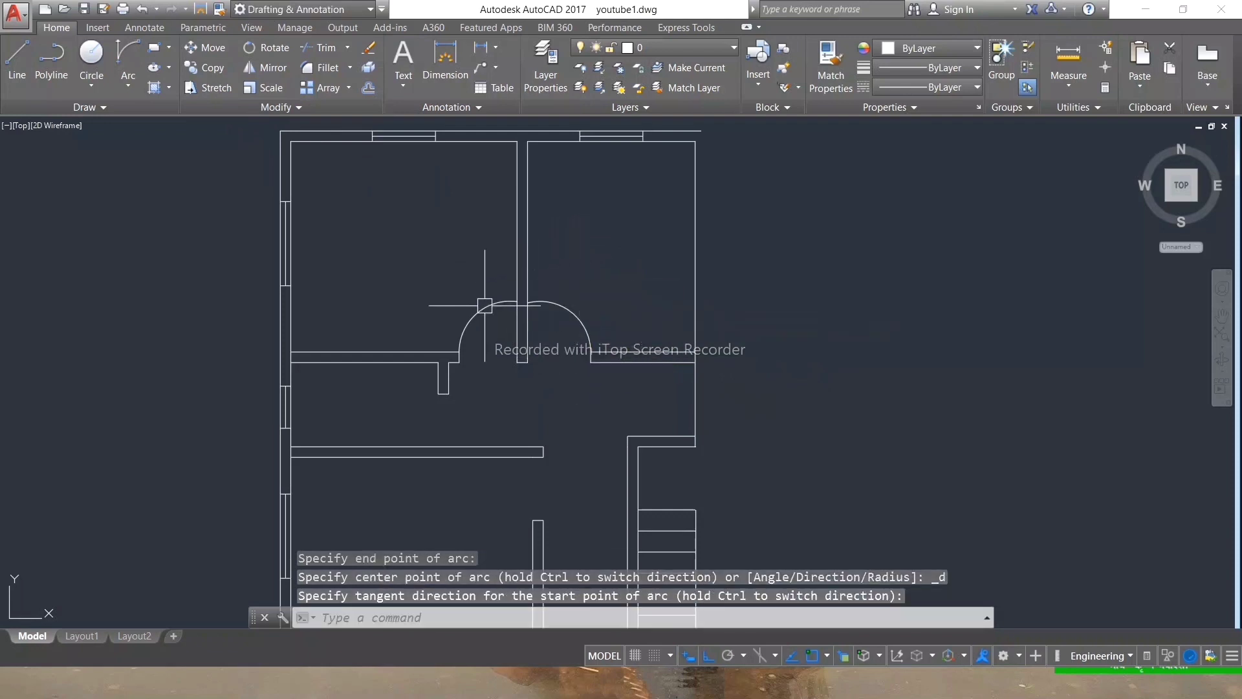
Draw a third door swing arc from the lower door jamb.
left_click(134, 70)
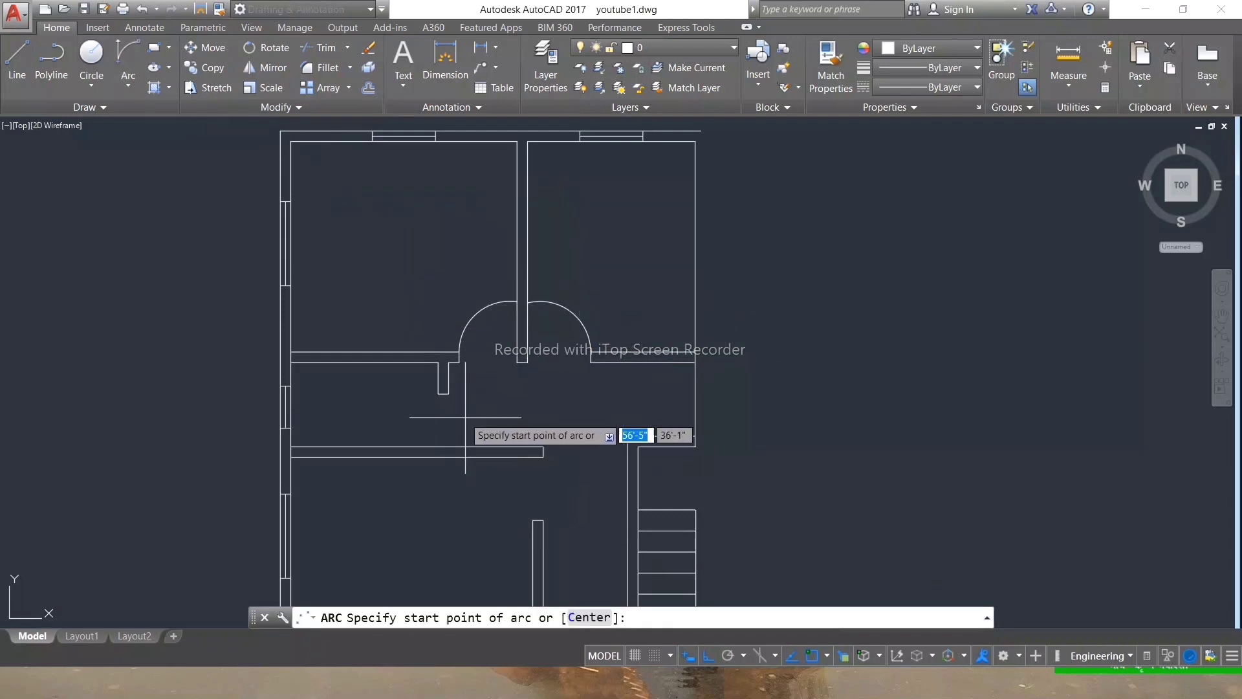
left_click(439, 394)
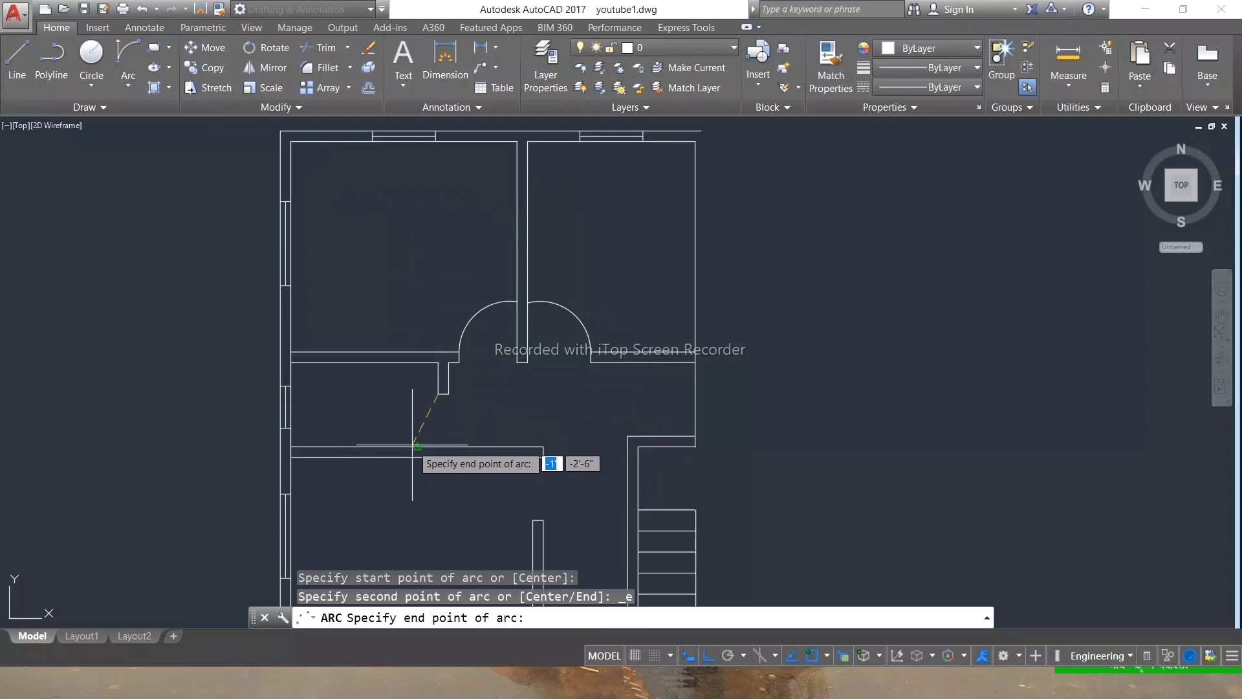
left_click(418, 447)
left_click(370, 397)
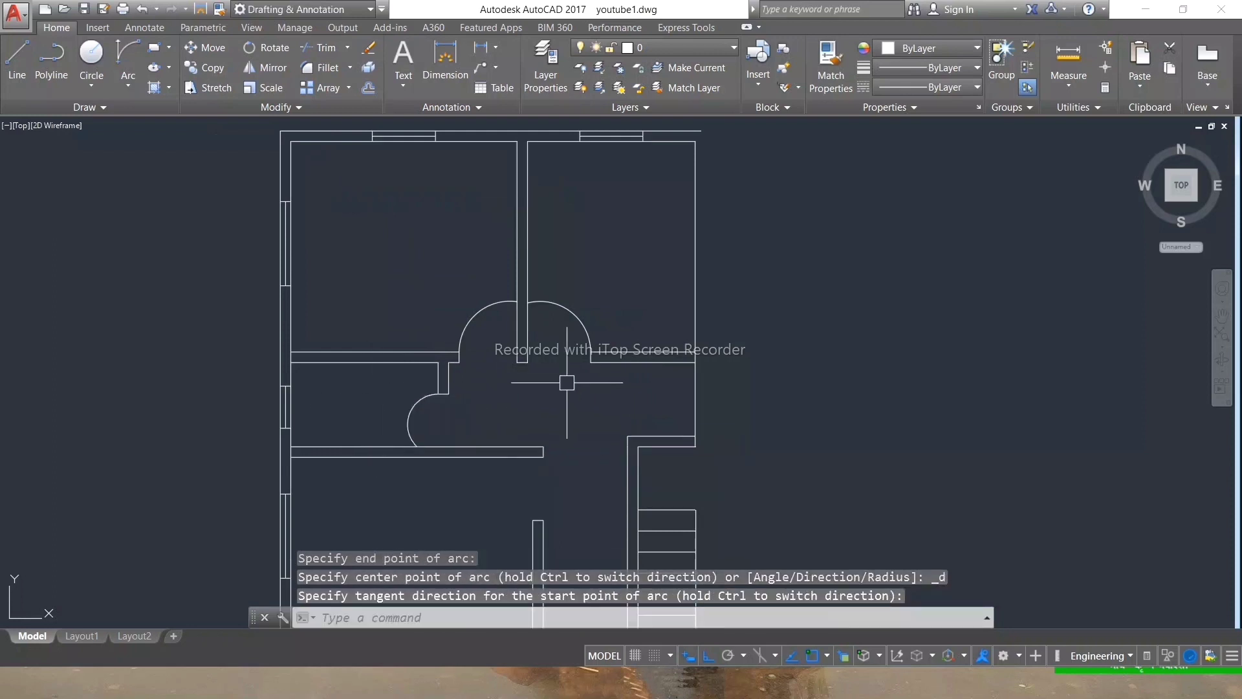
scroll(714, 546, "up", 3)
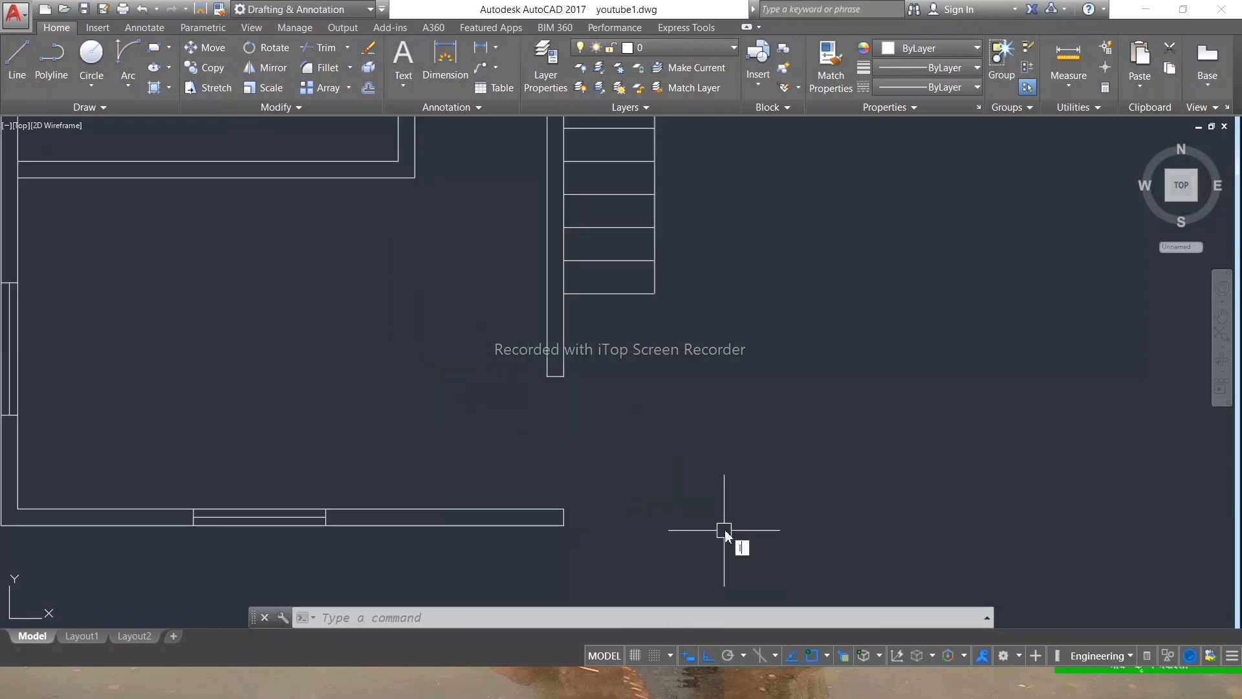
Draw two crossing diagonal lines between the outer wall corner and the column ends.
type("l")
key("Return")
left_click(550, 509)
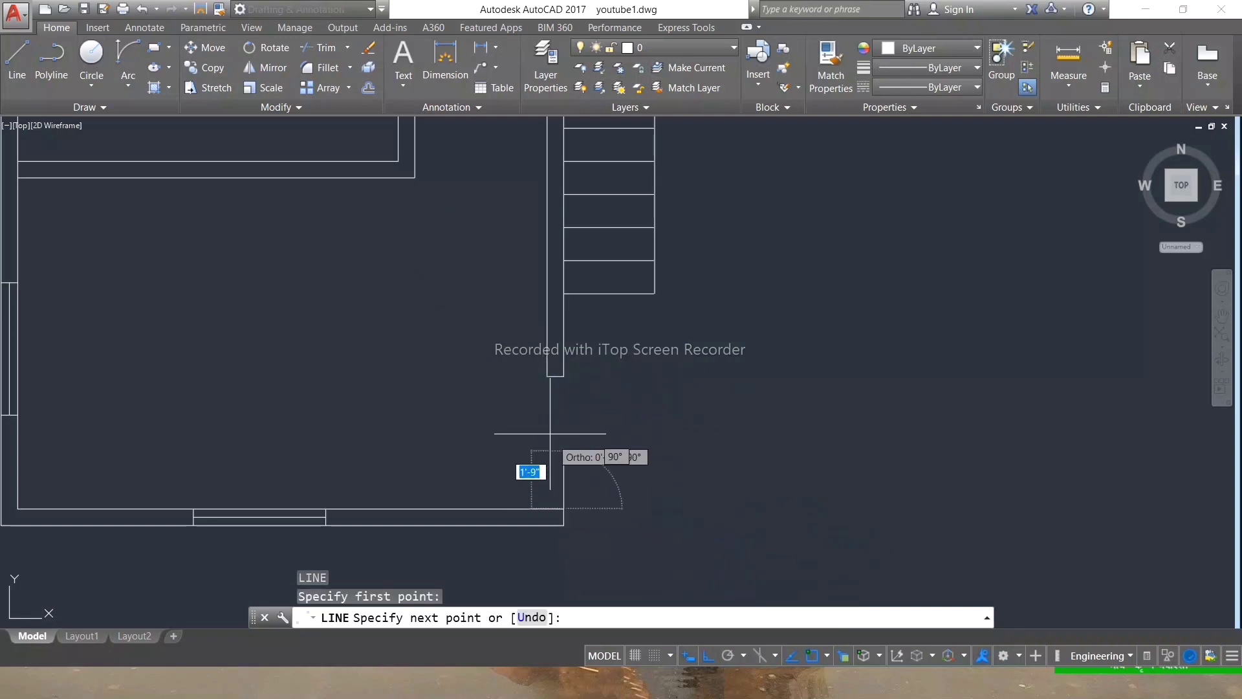
left_click(546, 375)
key("Return")
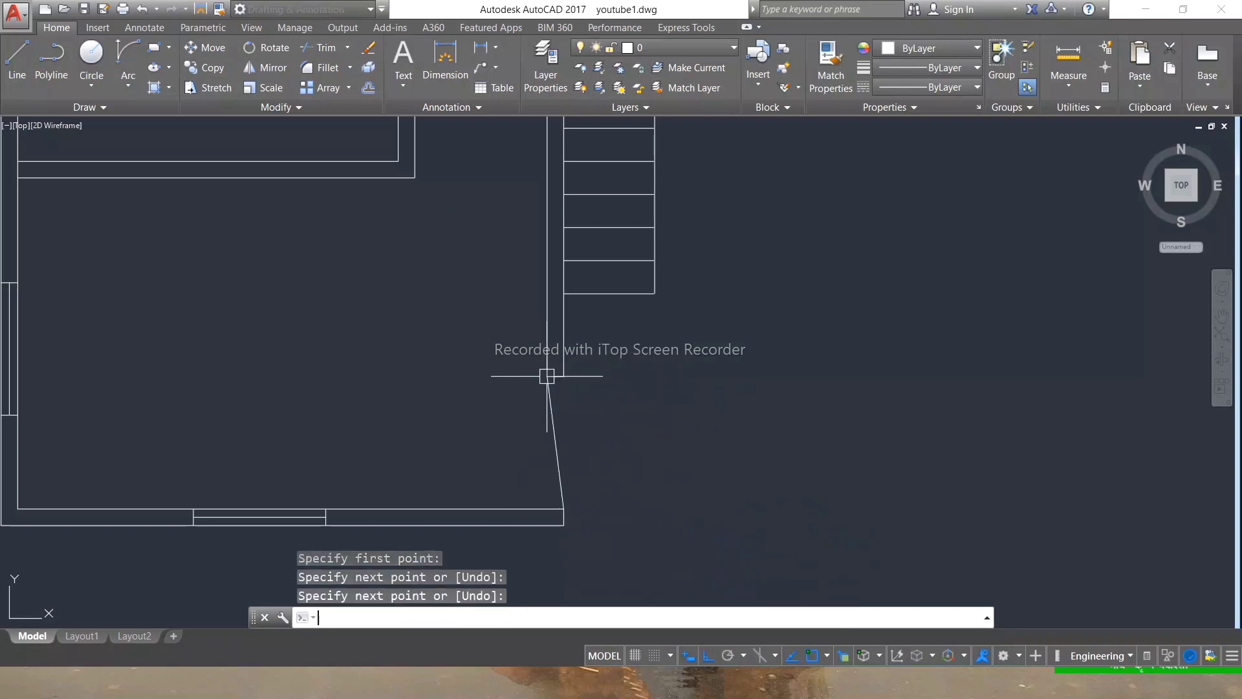
key("Return")
left_click(563, 376)
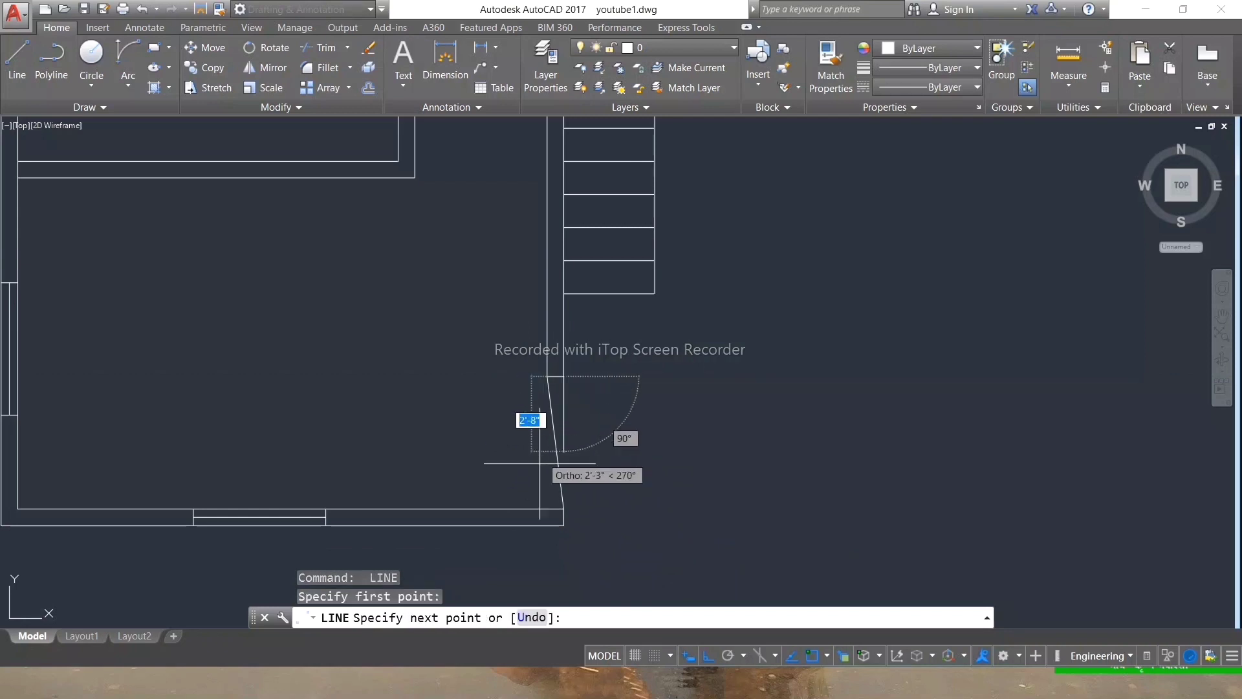
left_click(545, 509)
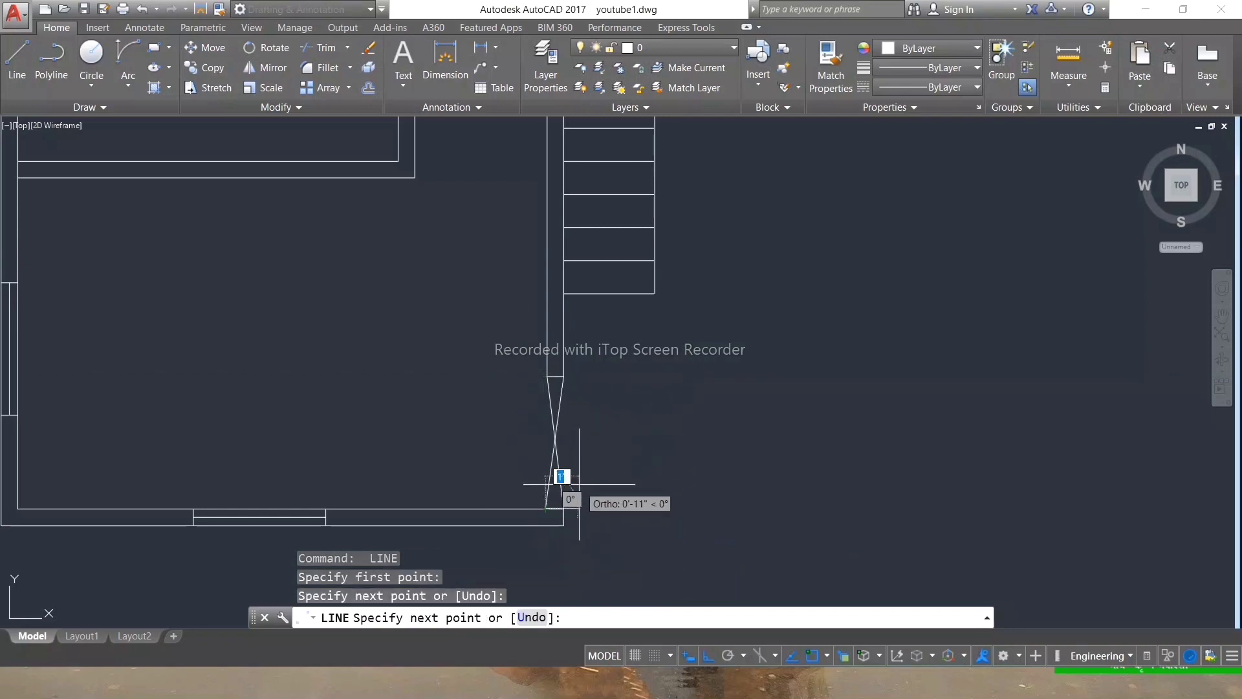
key("Escape")
key("Escape")
key("Escape")
key("Escape")
scroll(647, 440, "down", 5)
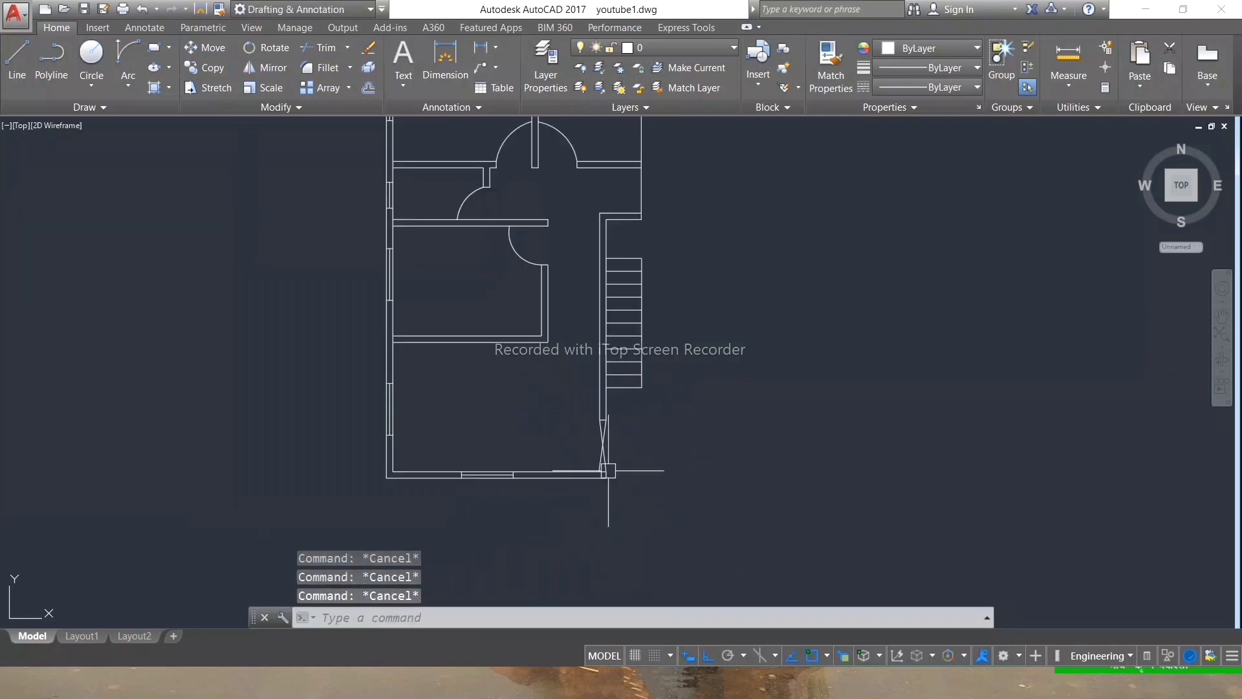
scroll(600, 485, "down", 3)
scroll(600, 484, "up", 2)
scroll(600, 491, "down", 2)
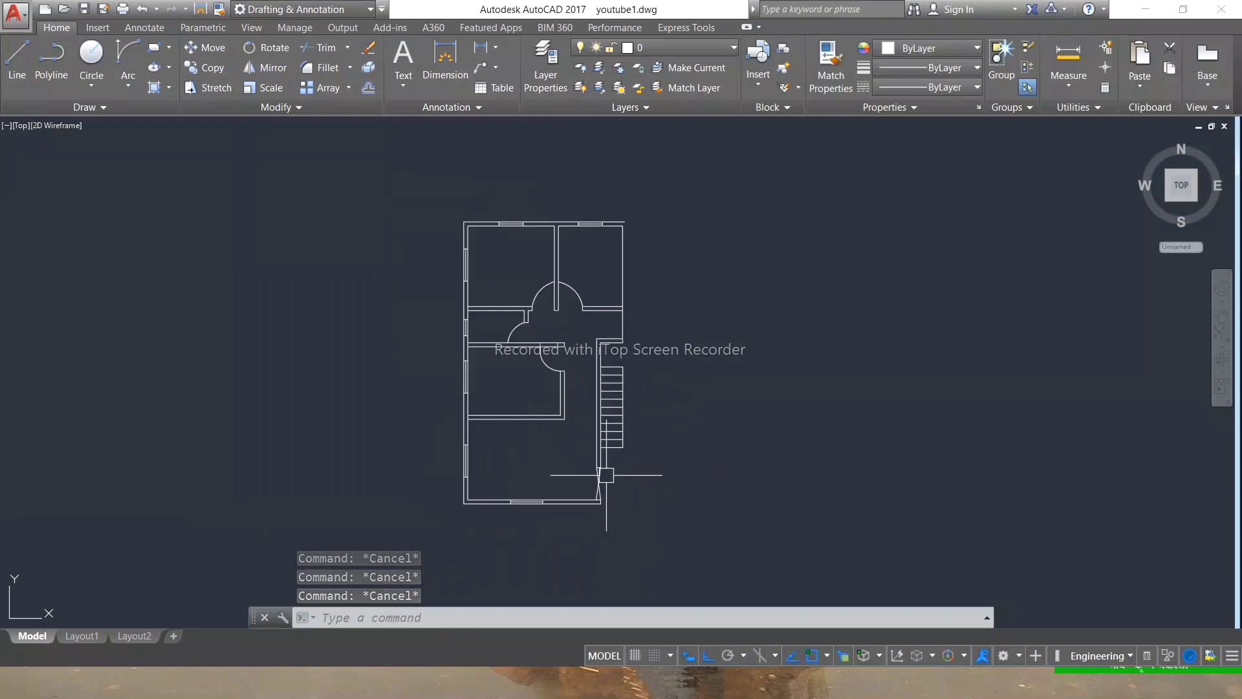
Mirror the entire selected plan about the stair wall's vertical edge, keeping the original.
middle_click_drag(586, 253, 548, 248)
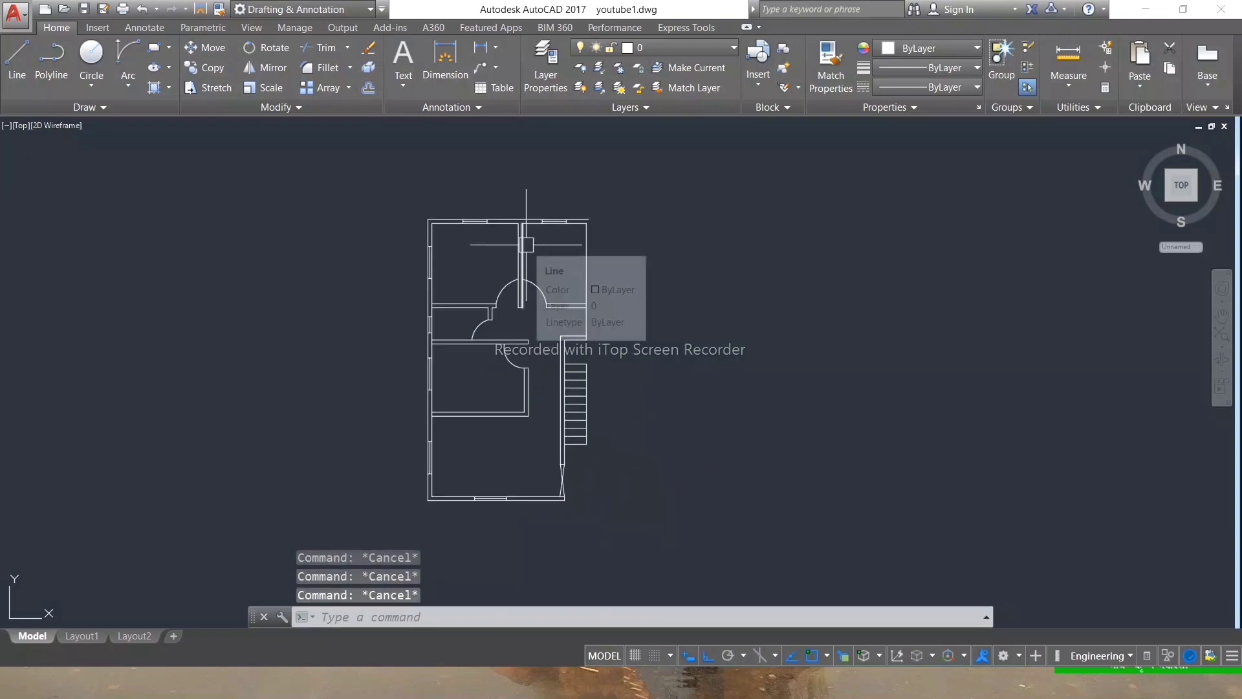
left_click(651, 194)
left_click(336, 538)
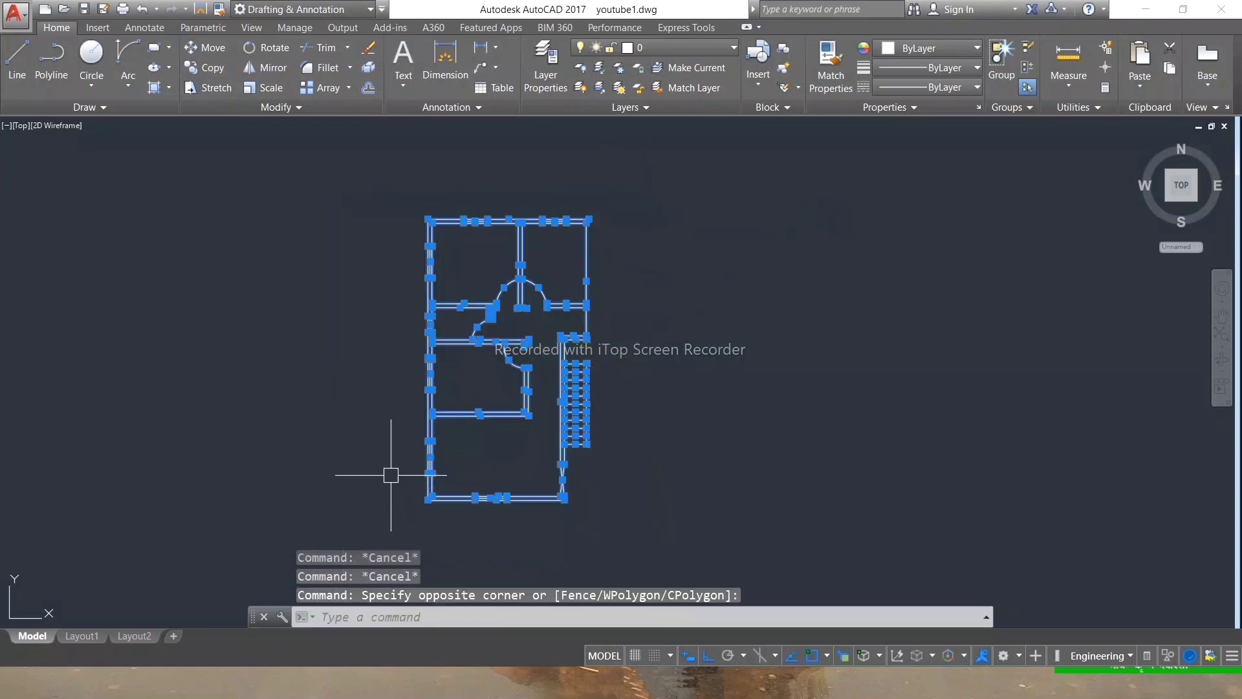
type("mirror")
key("Return")
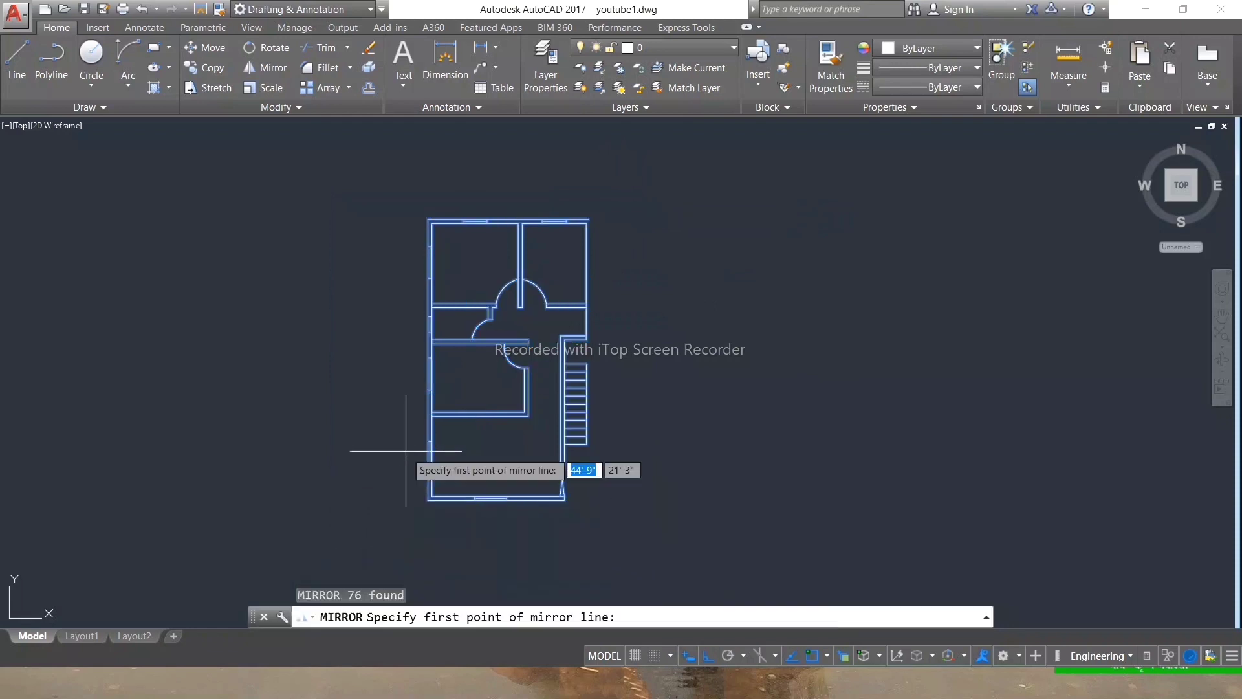
scroll(585, 223, "up", 5)
left_click(568, 218)
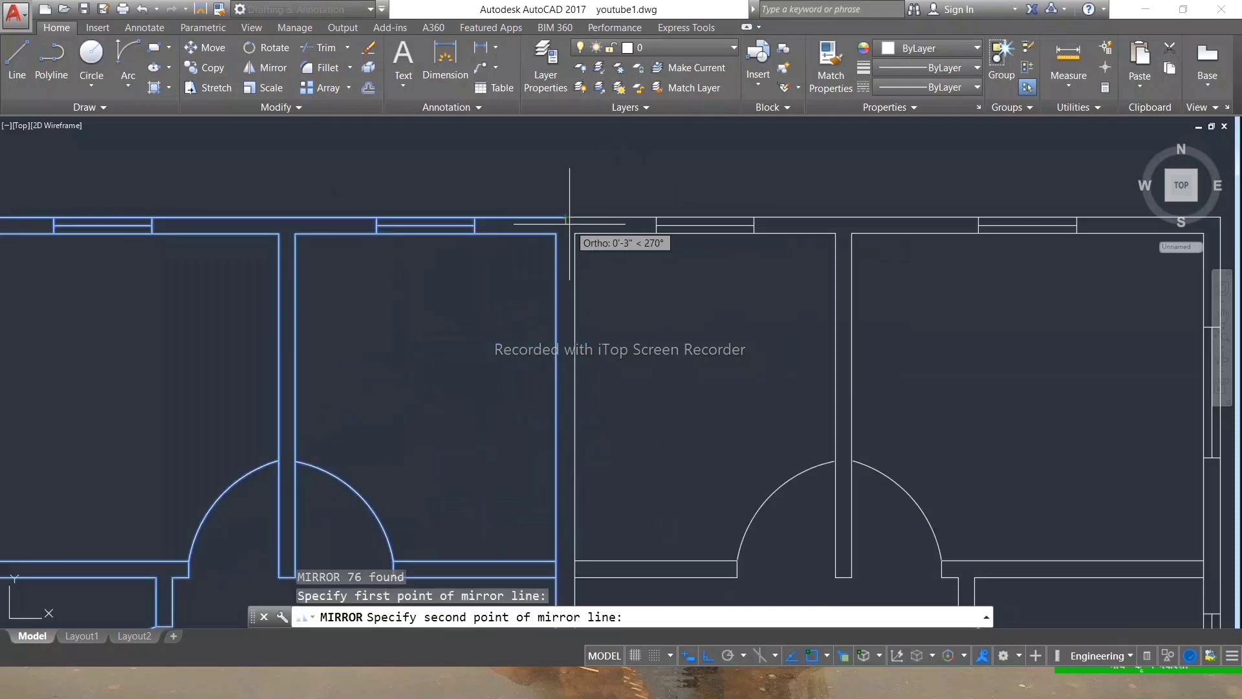
scroll(569, 220, "down", 4)
scroll(569, 259, "down", 4)
left_click(574, 477)
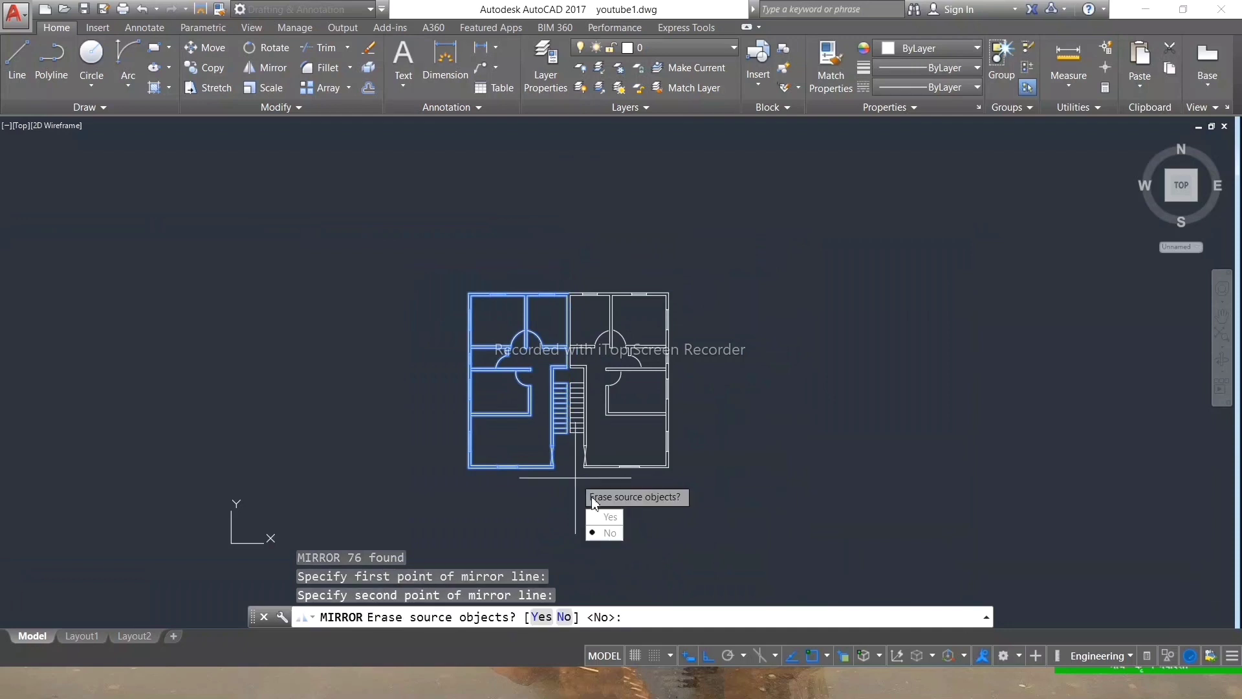
left_click(608, 534)
scroll(582, 259, "up", 1)
scroll(585, 268, "up", 2)
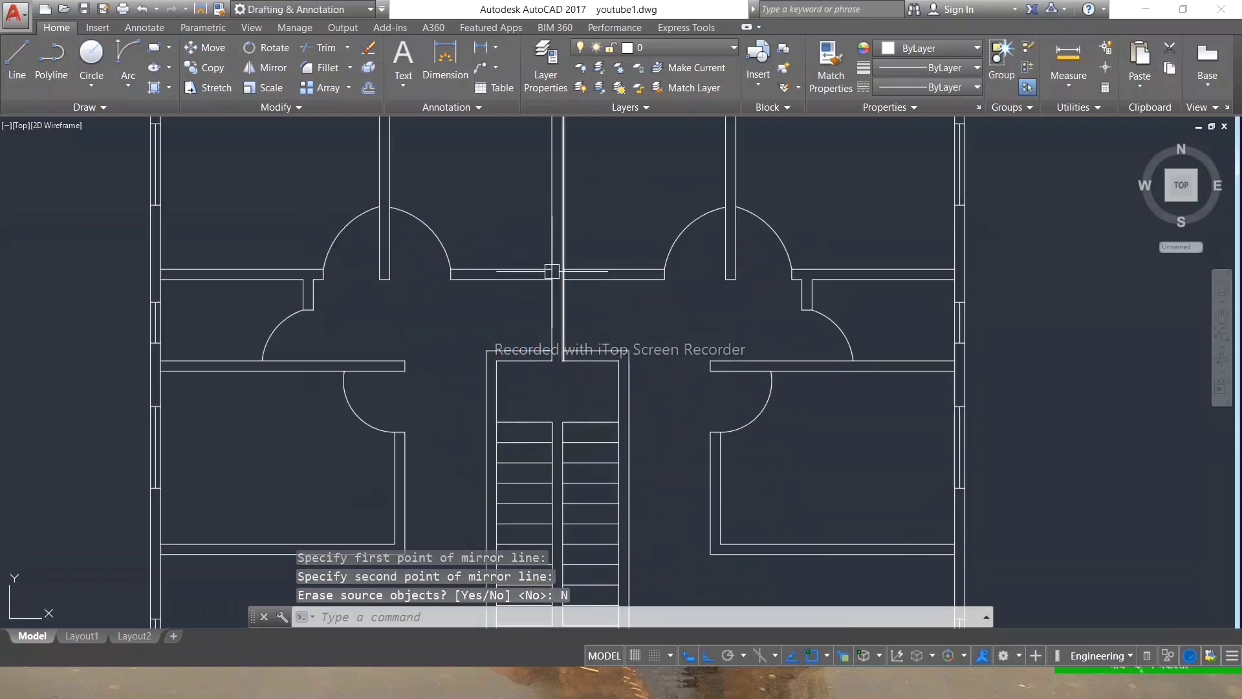
scroll(587, 271, "up", 2)
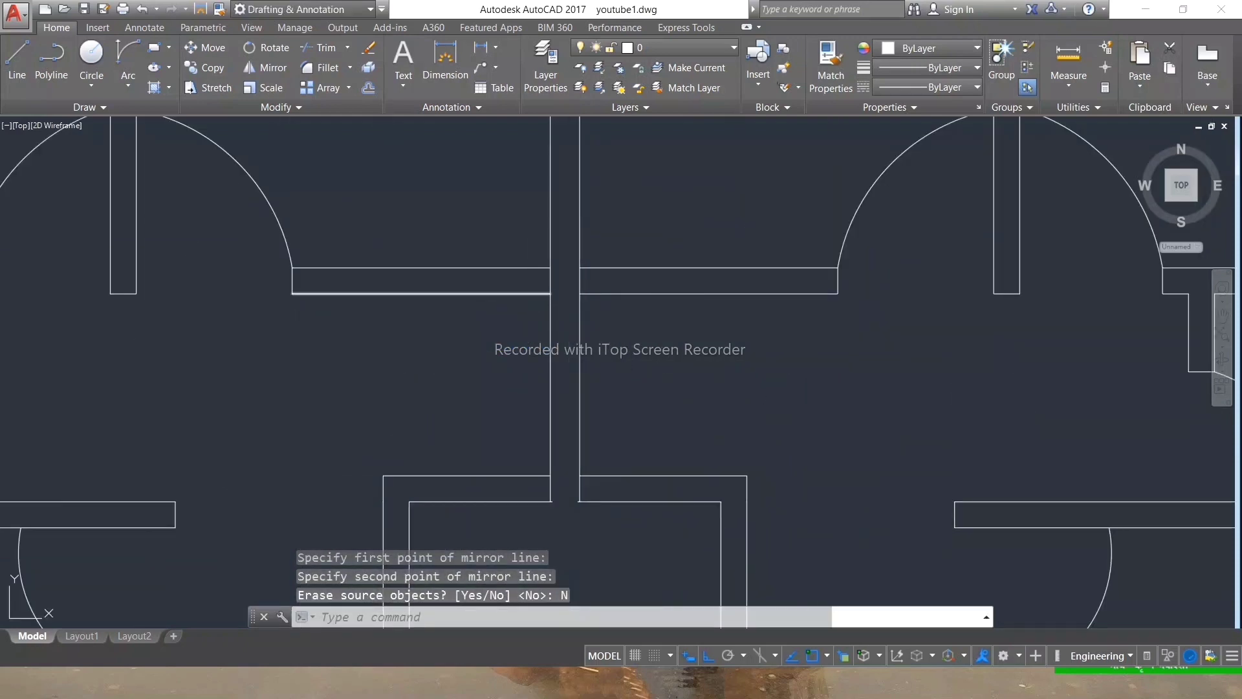
Trim away the leftover vertical wall segment where the two units meet.
type("tr")
key("Return")
key("Return")
scroll(575, 291, "down", 2)
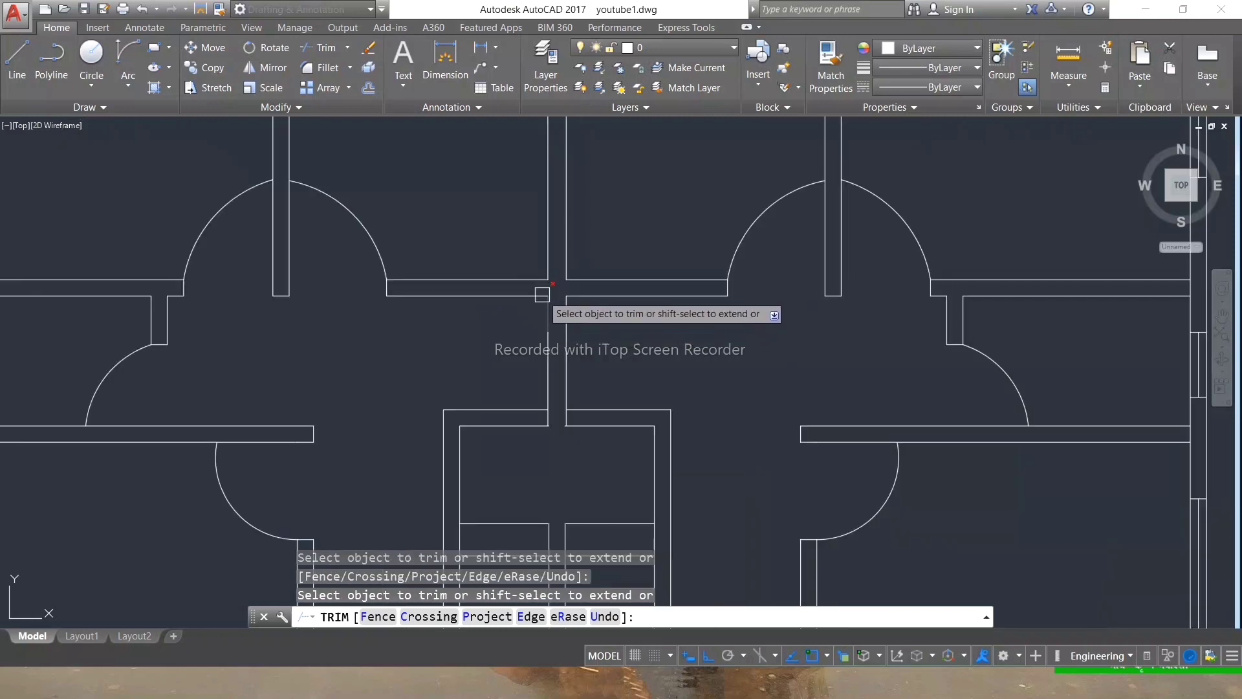
scroll(537, 388, "up", 4)
left_click(591, 375)
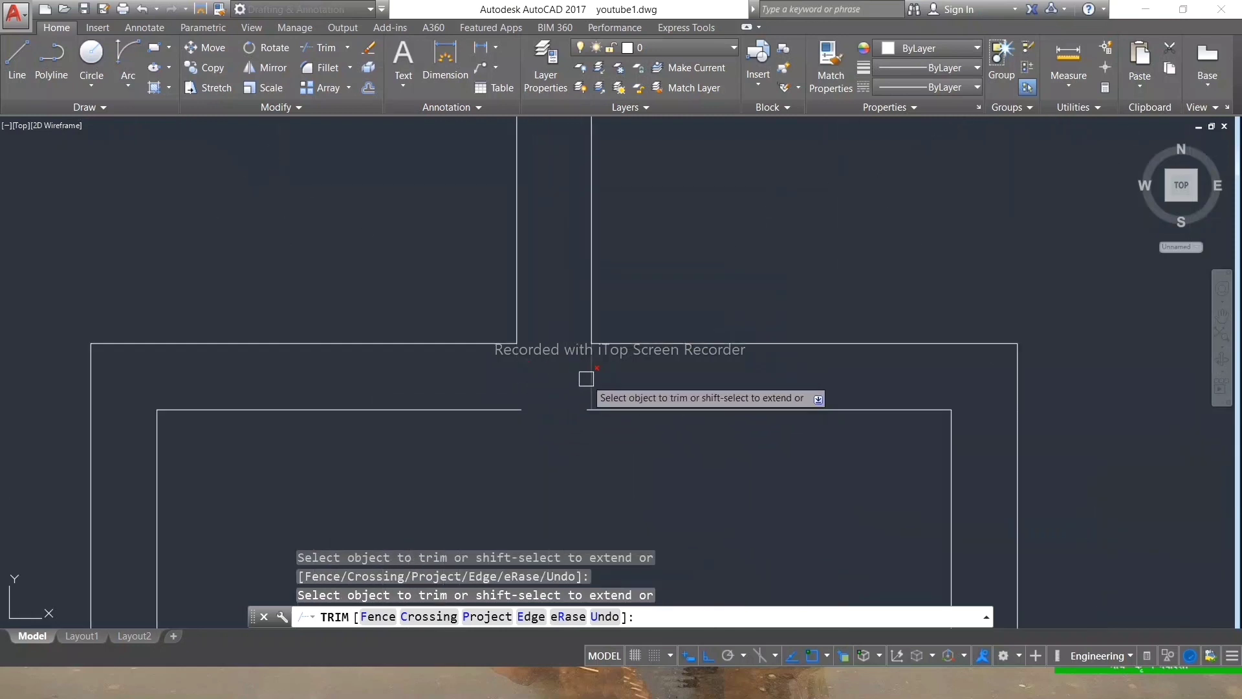
key("Escape")
key("Escape")
key("Escape")
Stretch the wall line's end grip out to the corner.
left_click(602, 409)
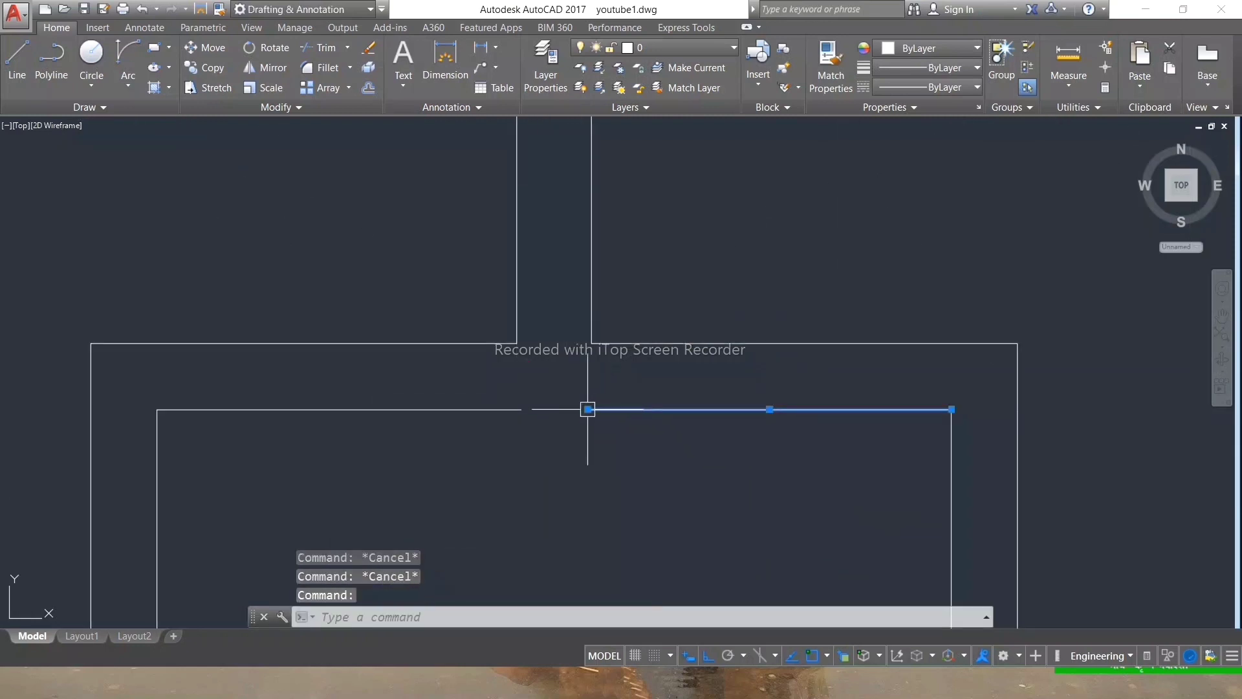
scroll(540, 397, "down", 5)
scroll(547, 362, "down", 2)
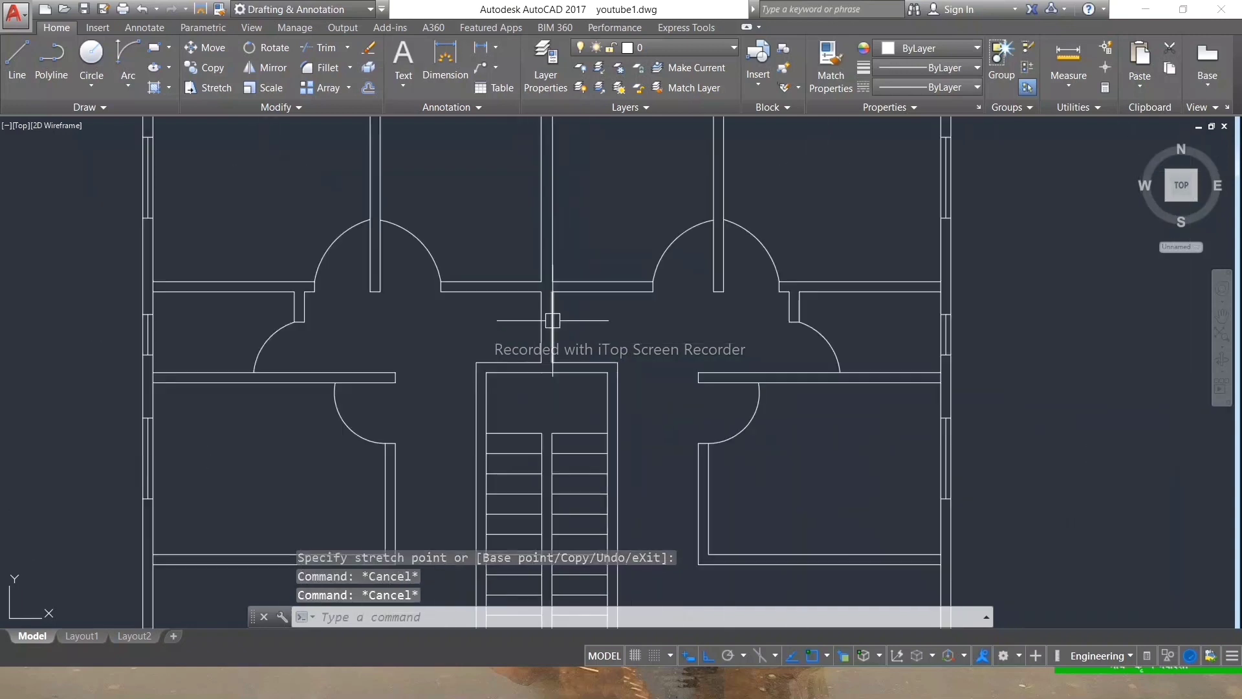
scroll(555, 451, "up", 4)
scroll(416, 227, "up", 3)
left_click(413, 200)
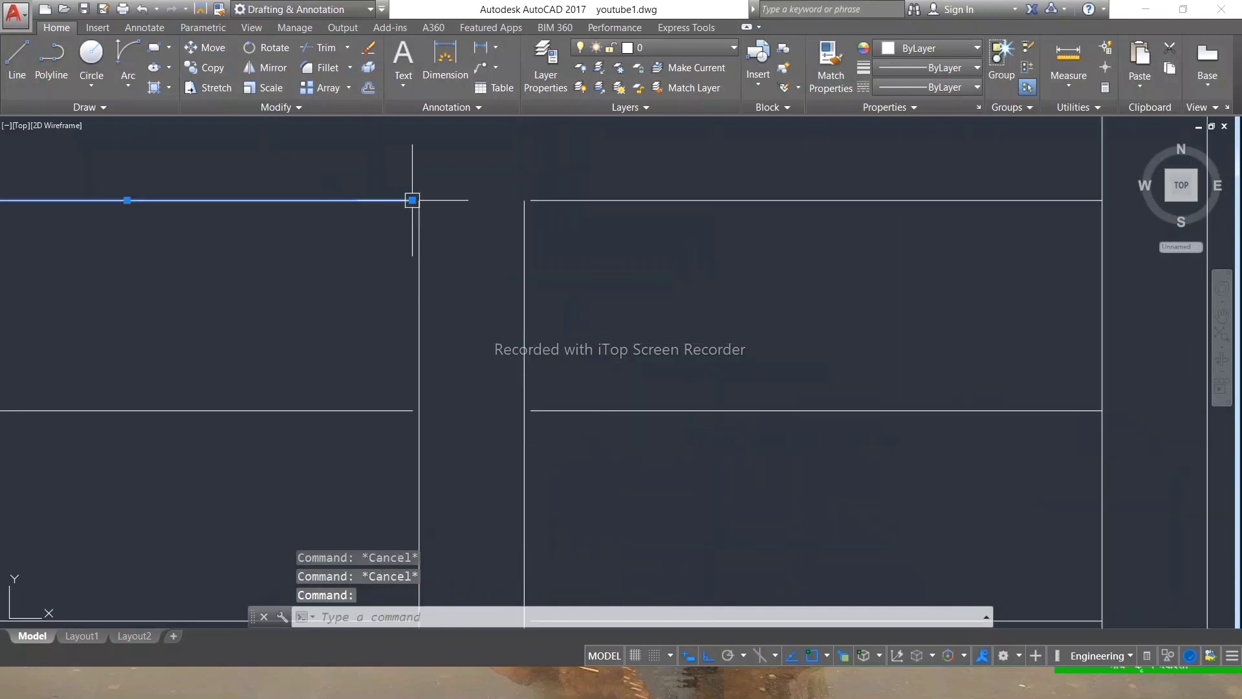
left_click(412, 201)
key("Escape")
scroll(524, 319, "down", 3)
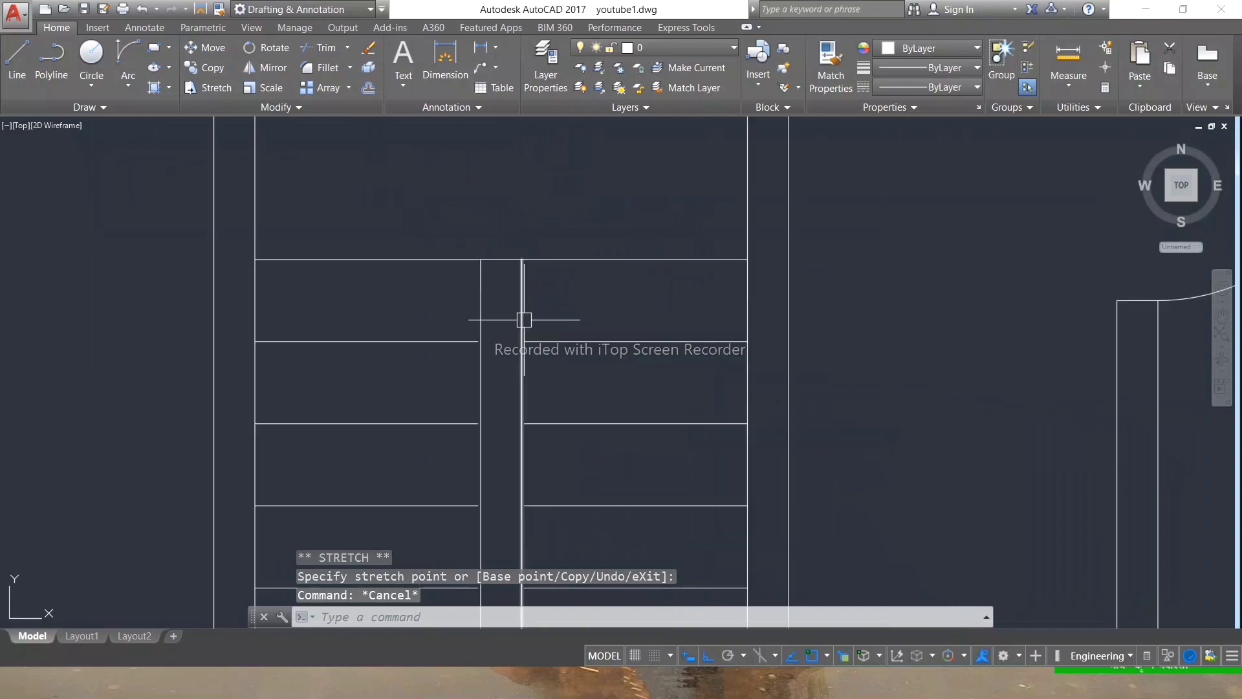
scroll(524, 319, "down", 3)
scroll(531, 259, "down", 2)
scroll(522, 156, "up", 3)
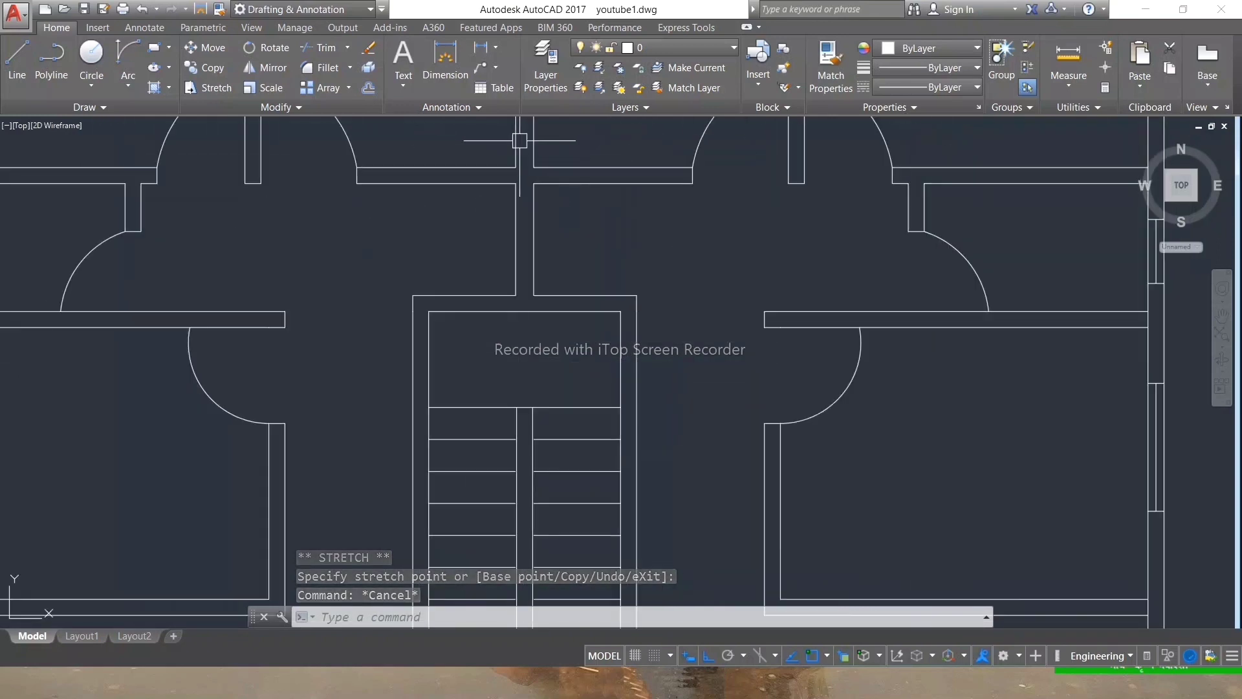
scroll(513, 194, "down", 3)
key("Escape")
key("Escape")
scroll(505, 265, "down", 4)
scroll(549, 394, "up", 5)
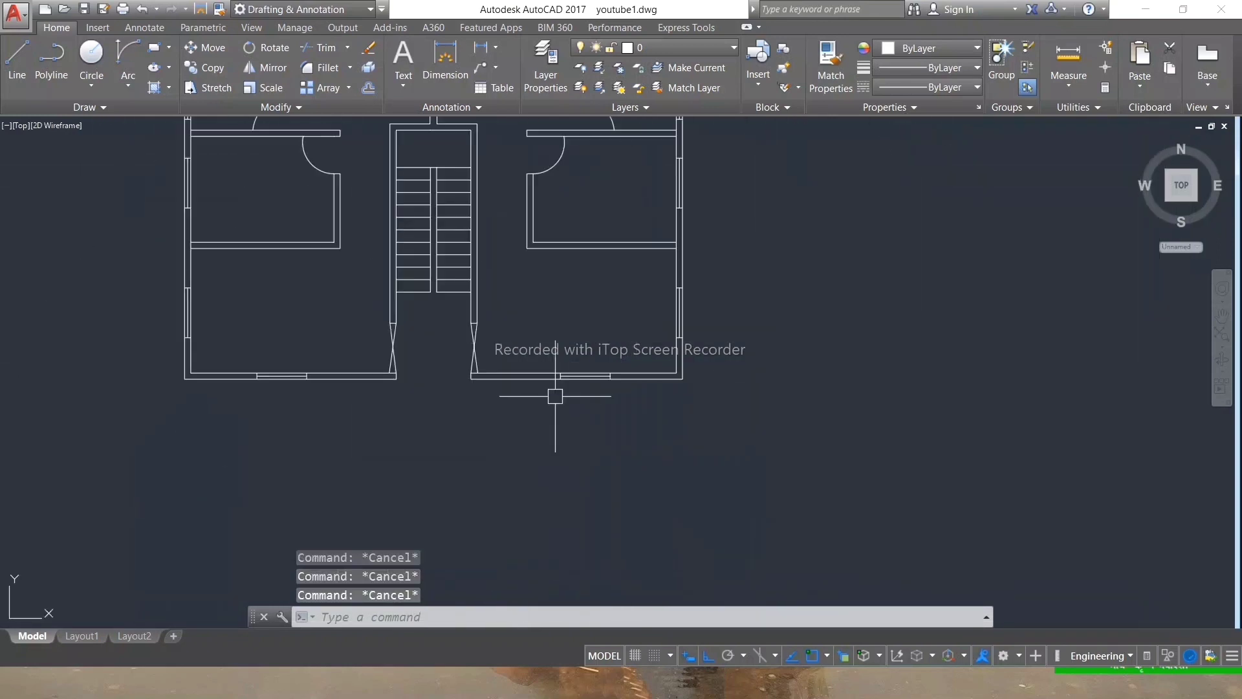
scroll(501, 410, "down", 3)
scroll(430, 230, "down", 2)
scroll(414, 175, "up", 5)
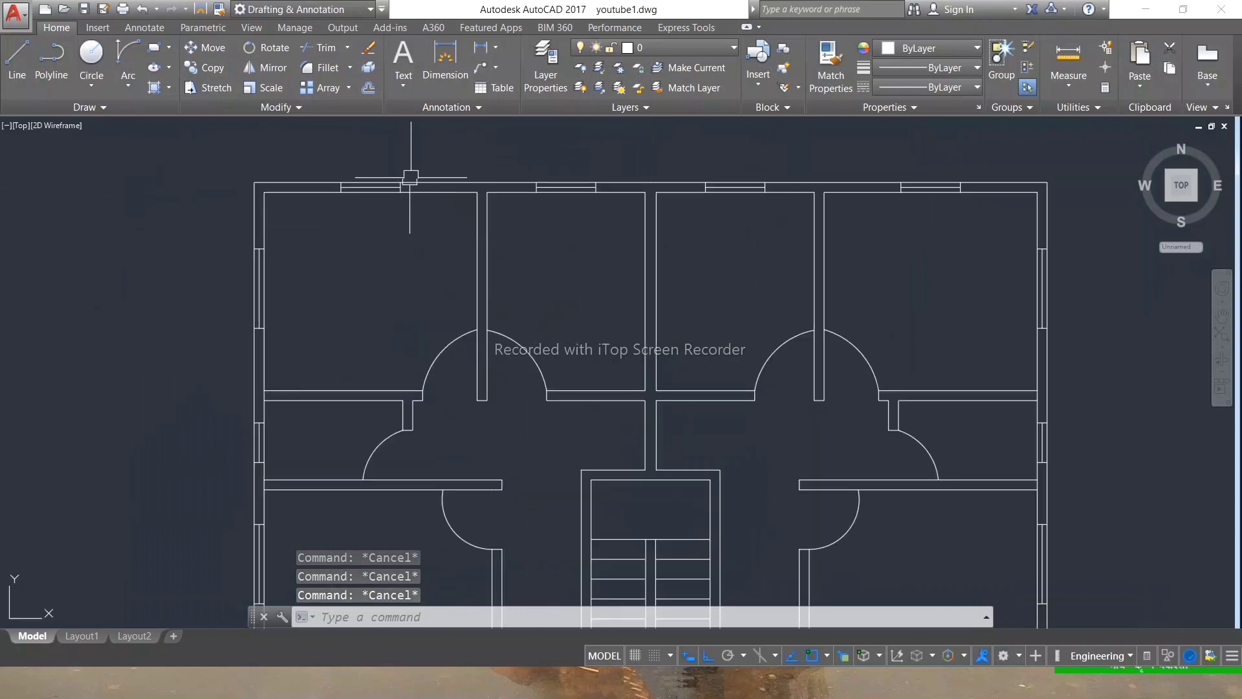
scroll(442, 204, "up", 3)
Hatch the top-left outer wall corner in orange (242,103,34).
type("h")
key("Return")
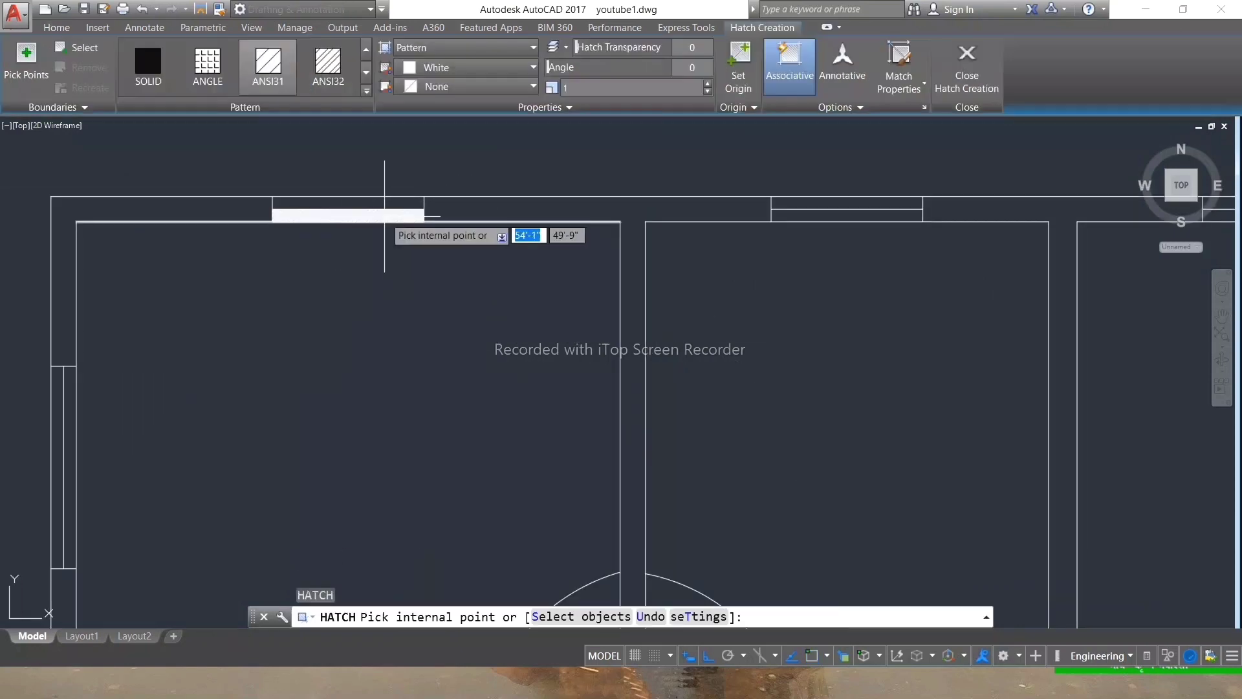
left_click(417, 71)
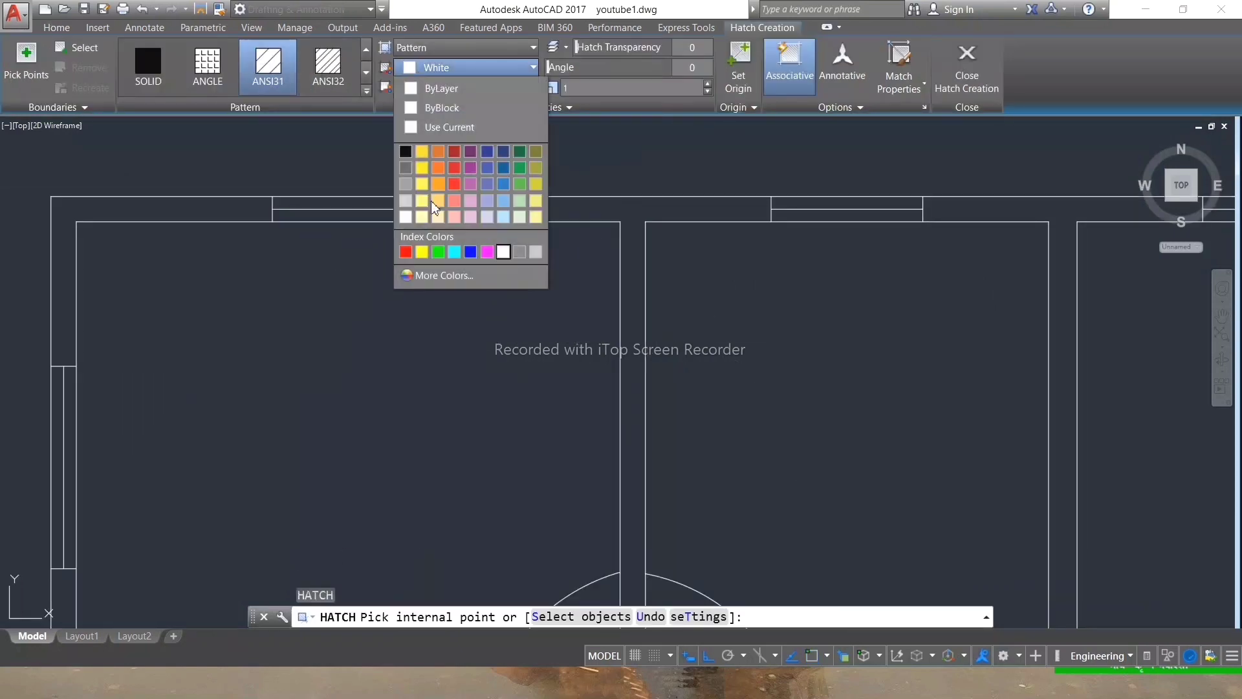
left_click(438, 172)
left_click(222, 211)
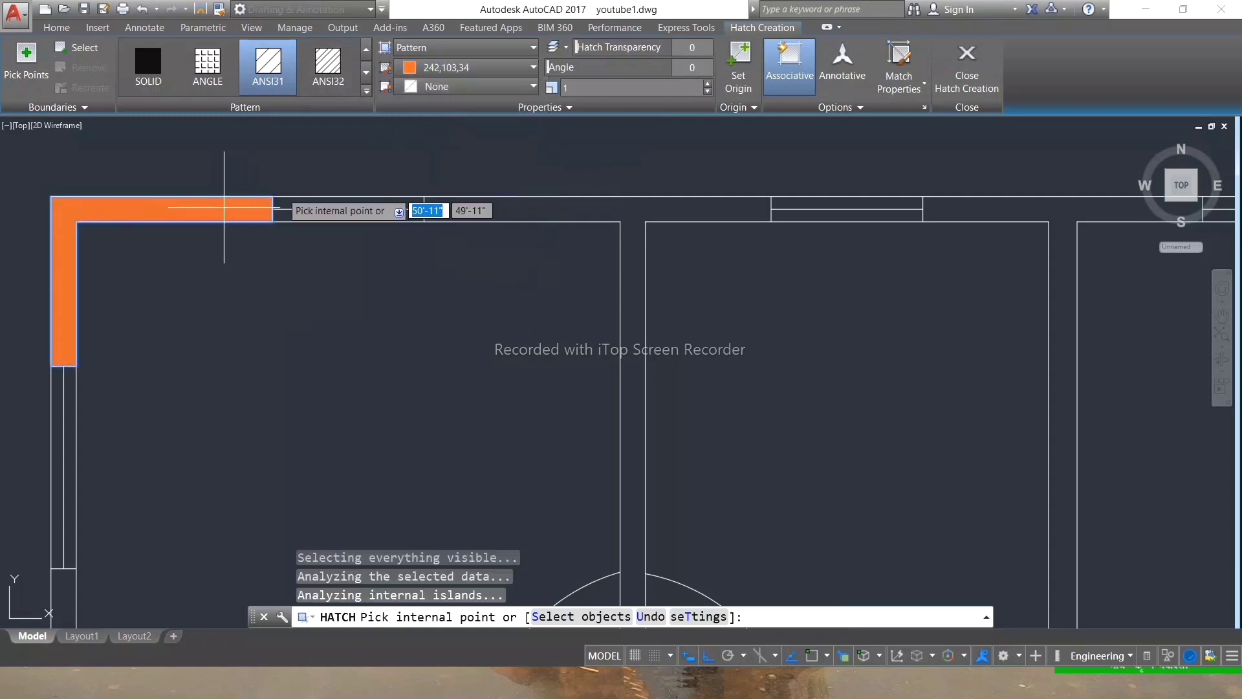
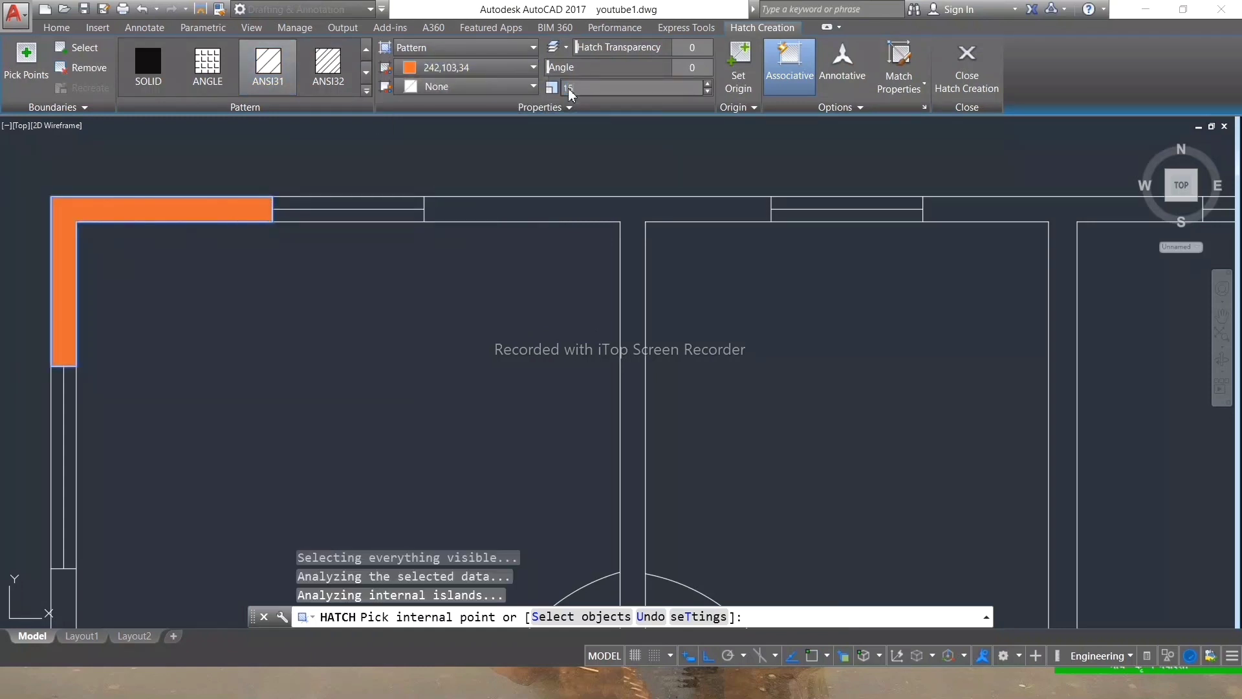
Apply the orange ANSI31 wall hatch at scale 15.
key("Return")
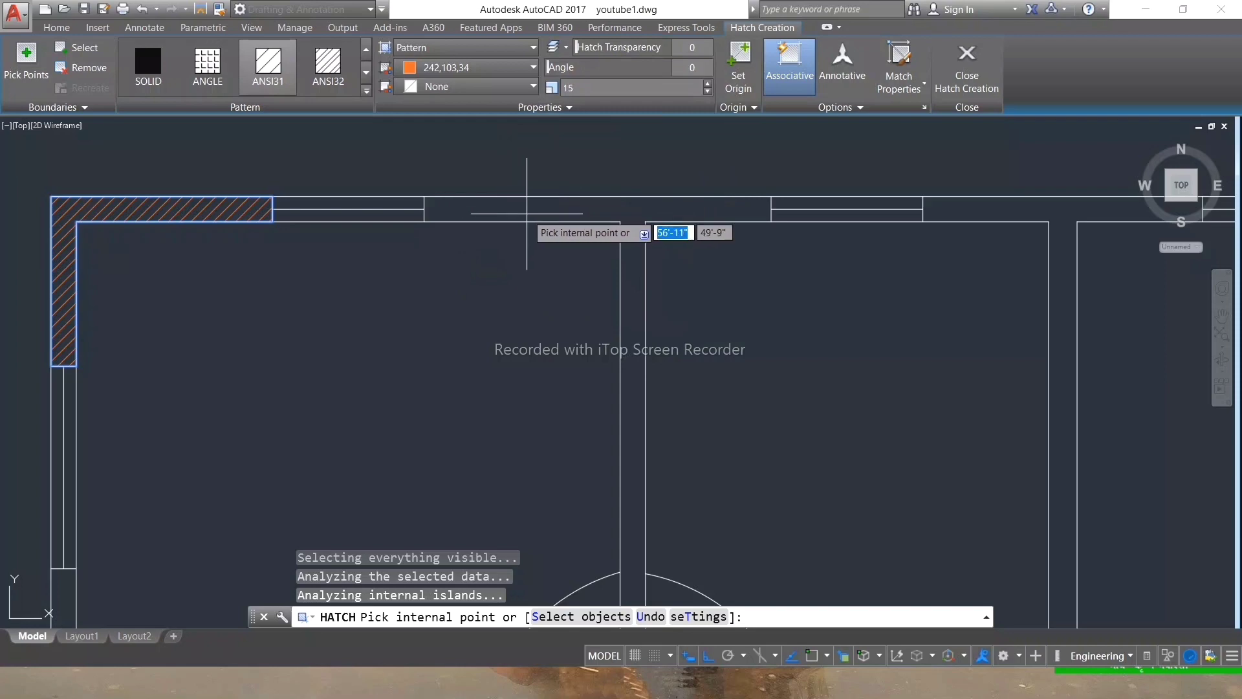
key("Escape")
scroll(531, 218, "down", 1)
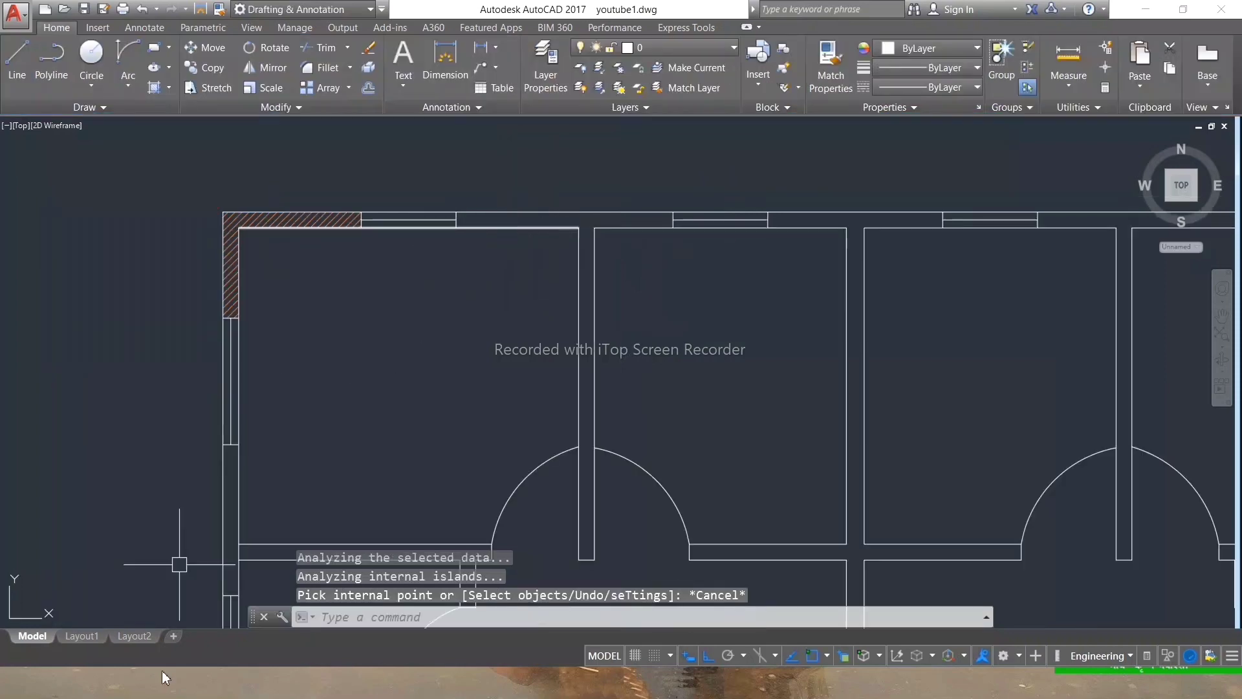
Hatch the T-shaped middle wall, the right-side walls and the lower-right room walls.
key("Return")
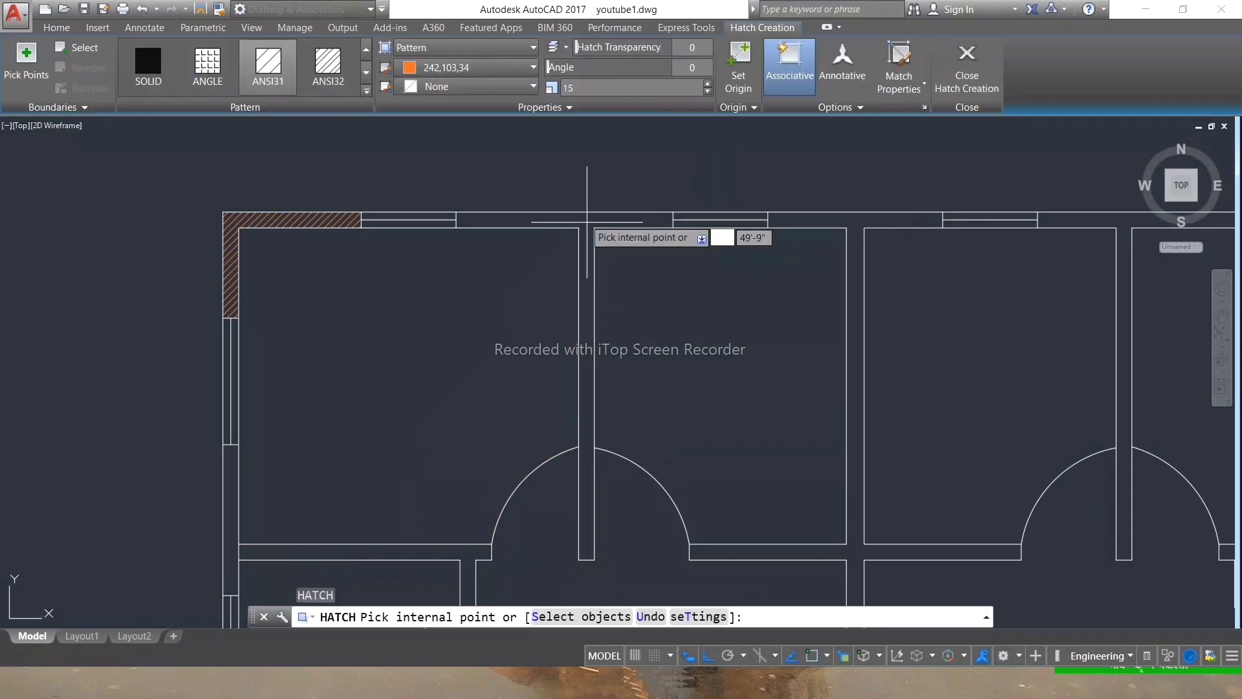
left_click(586, 234)
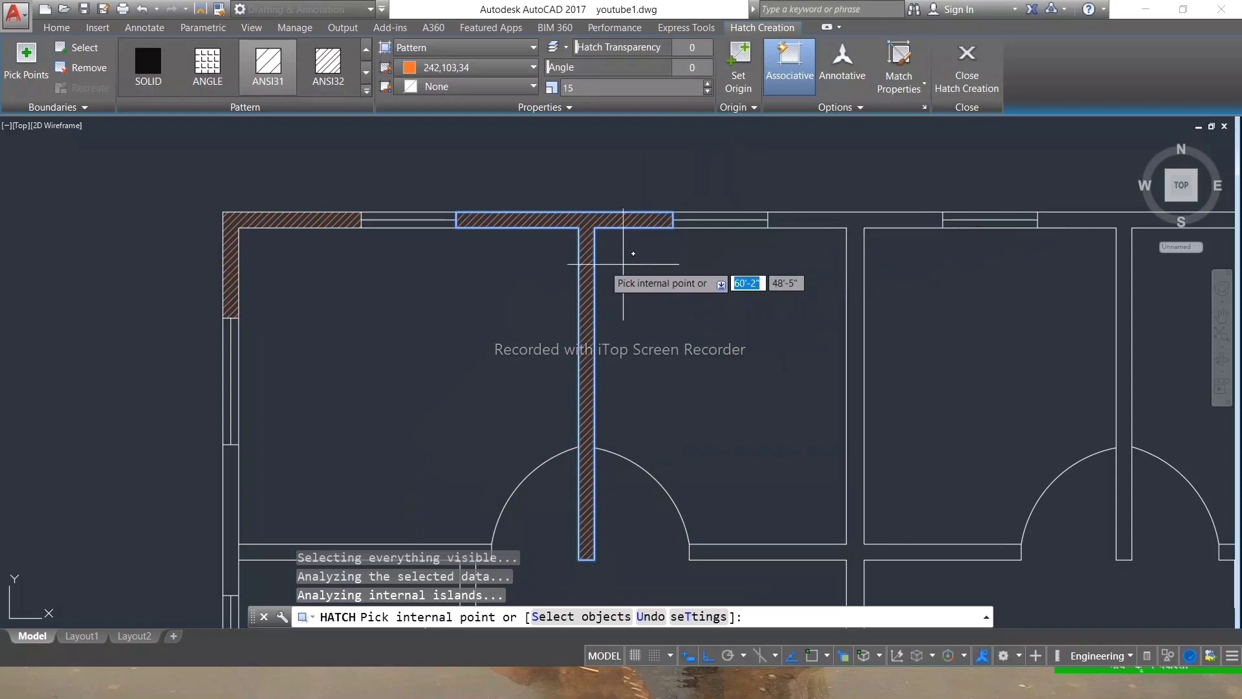
scroll(569, 239, "down", 4)
scroll(710, 250, "up", 4)
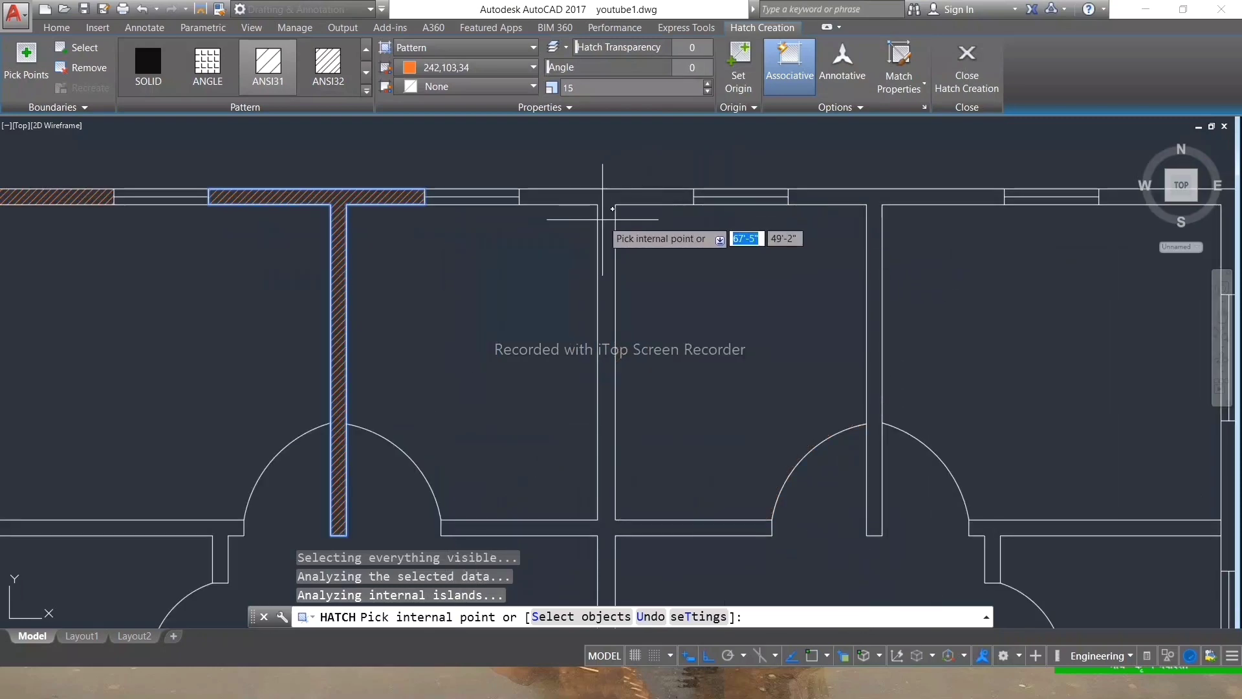
scroll(612, 206, "down", 4)
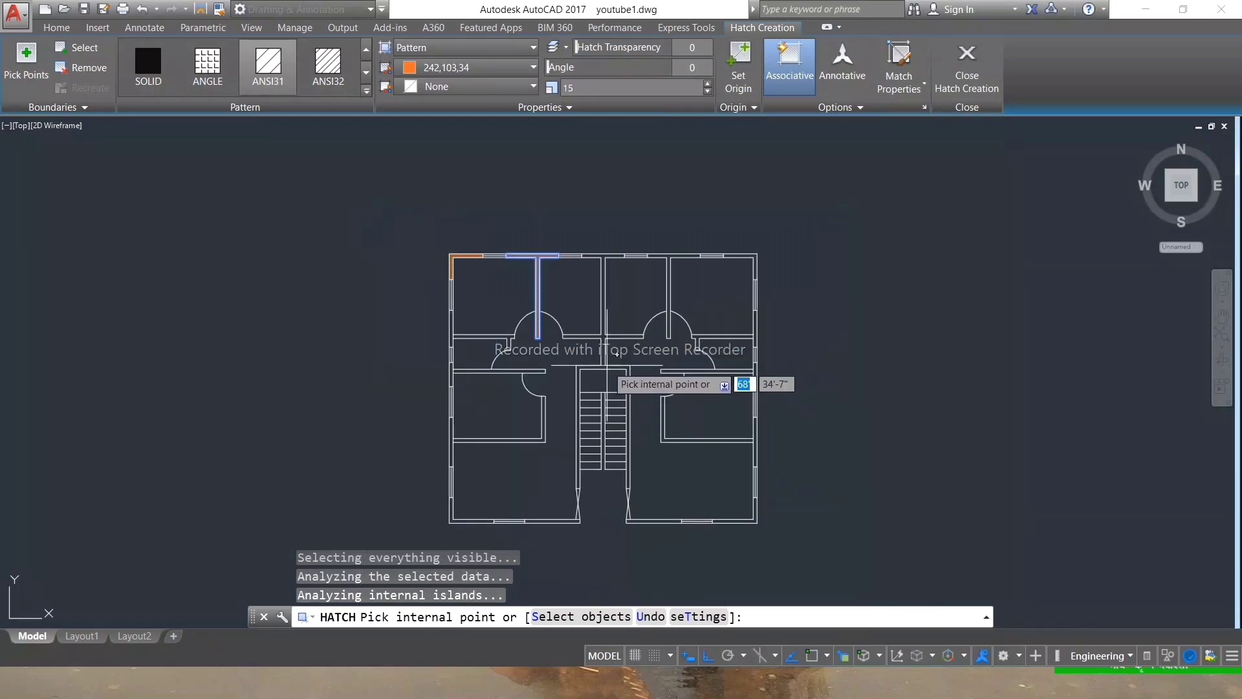
scroll(612, 359, "up", 2)
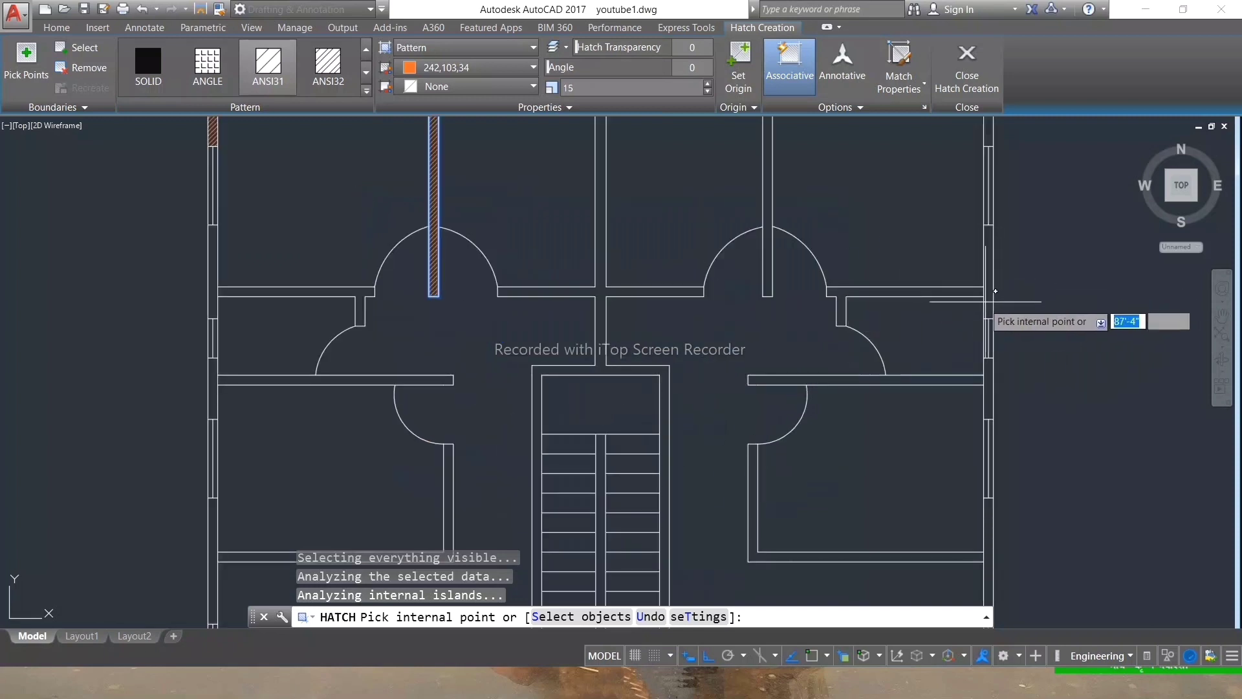
left_click(970, 290)
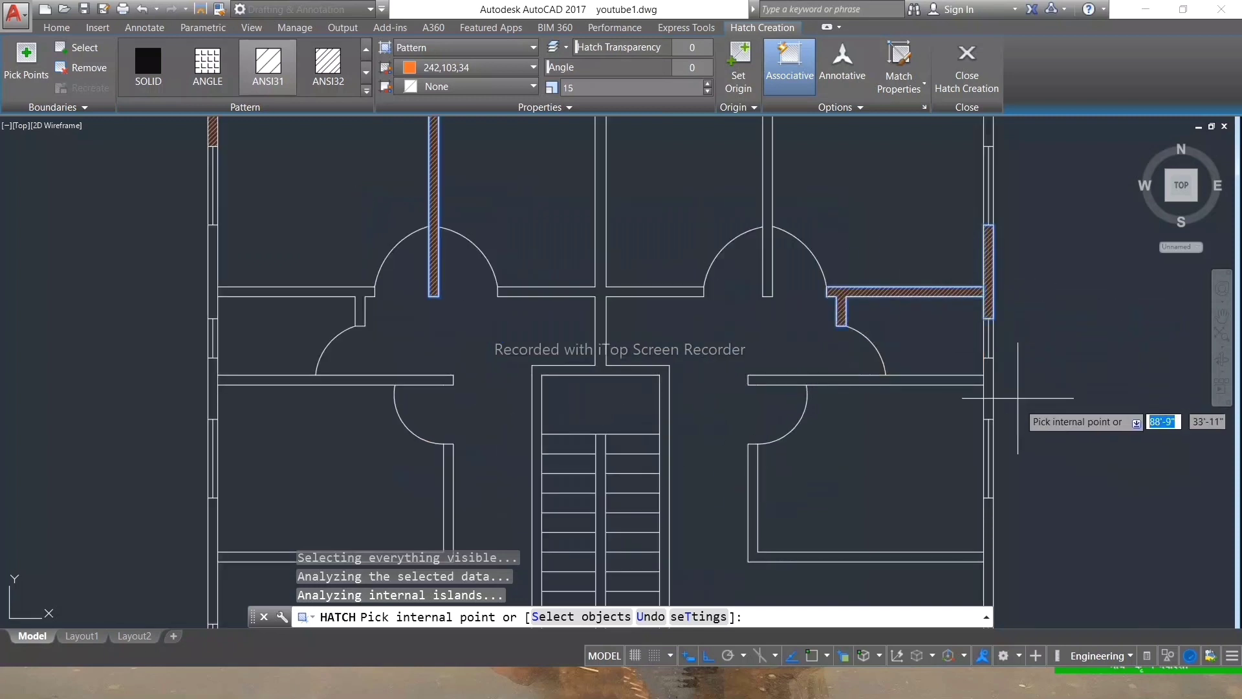
left_click(987, 385)
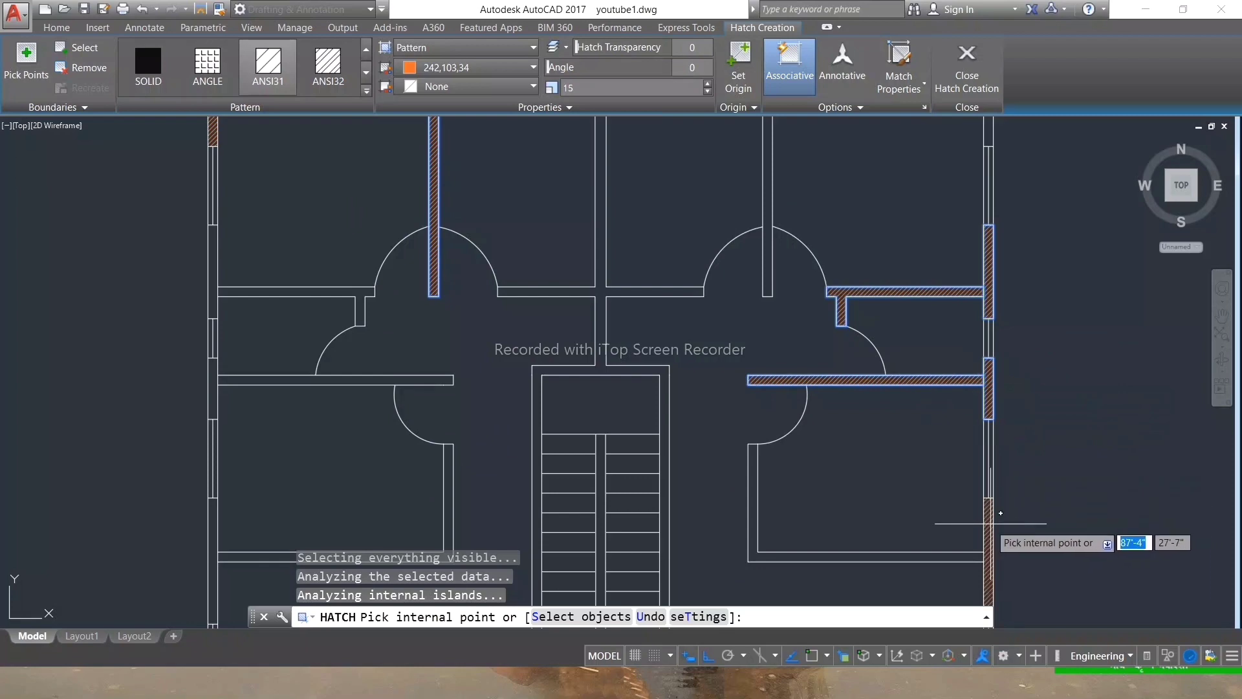
left_click(986, 550)
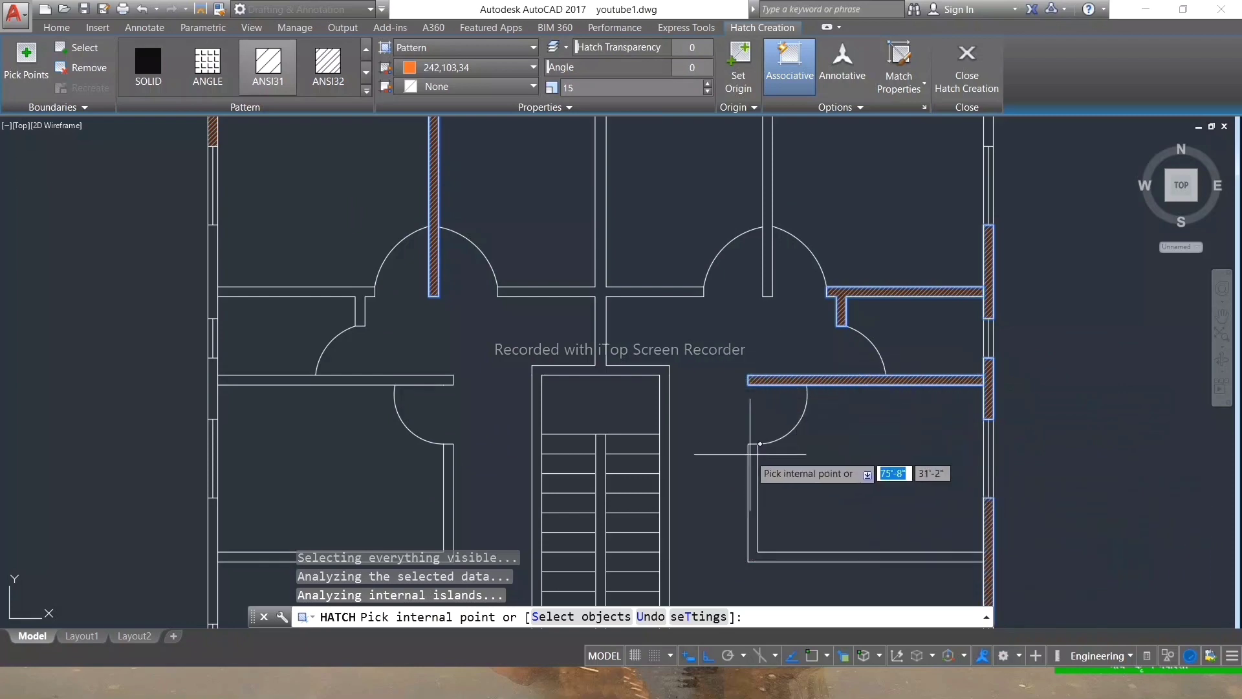
left_click(753, 475)
Hatch the top-right L corner, bottom-right corner and bottom wall beside the stair.
scroll(758, 470, "down", 4)
scroll(807, 299, "up", 8)
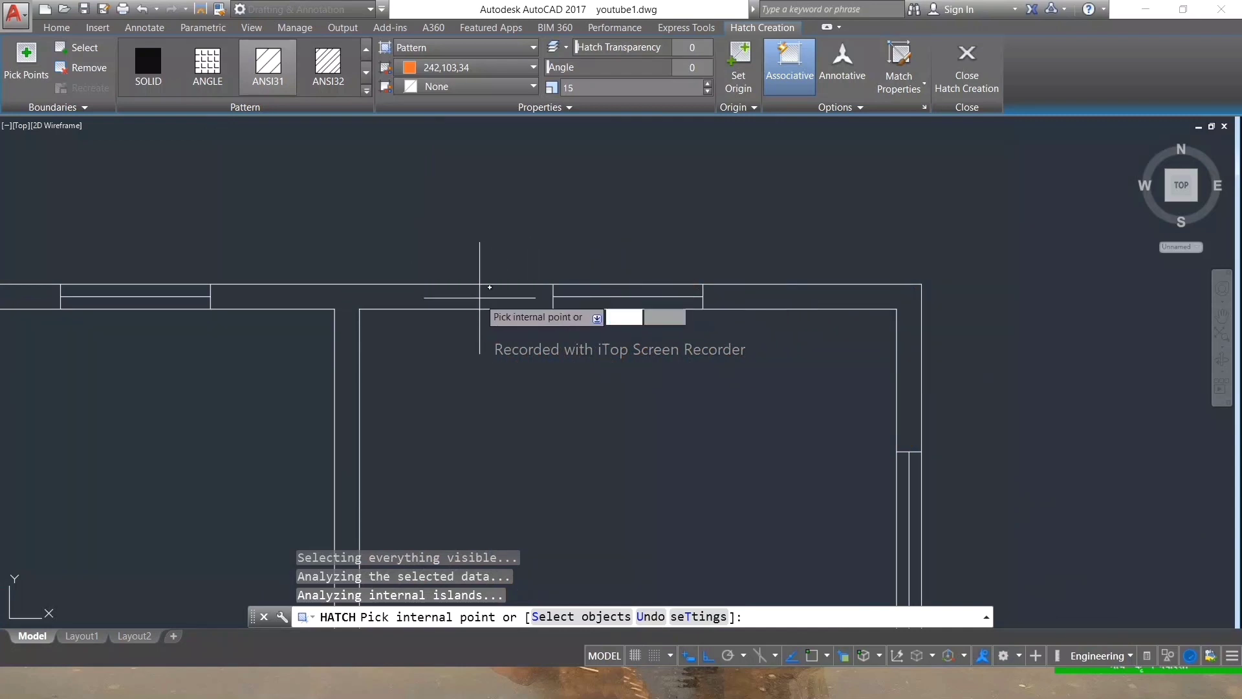
left_click(909, 296)
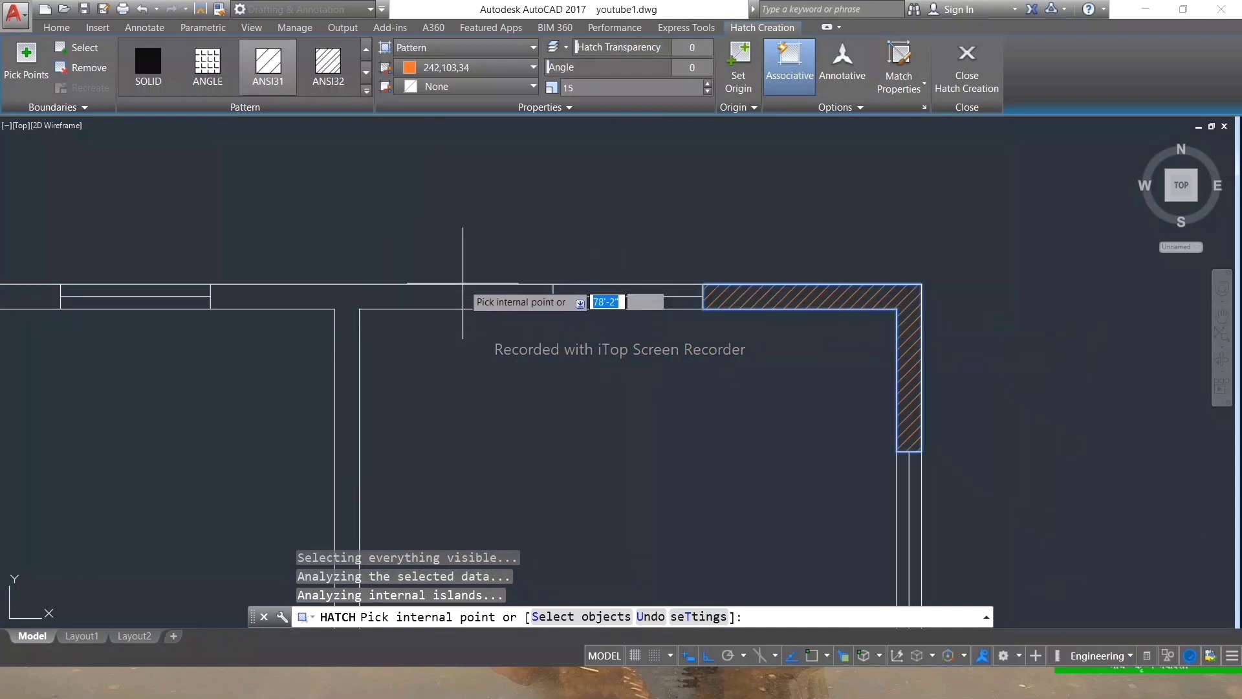
scroll(499, 217, "down", 3)
scroll(582, 479, "down", 3)
scroll(531, 527, "up", 6)
middle_click_drag(531, 527, 636, 488)
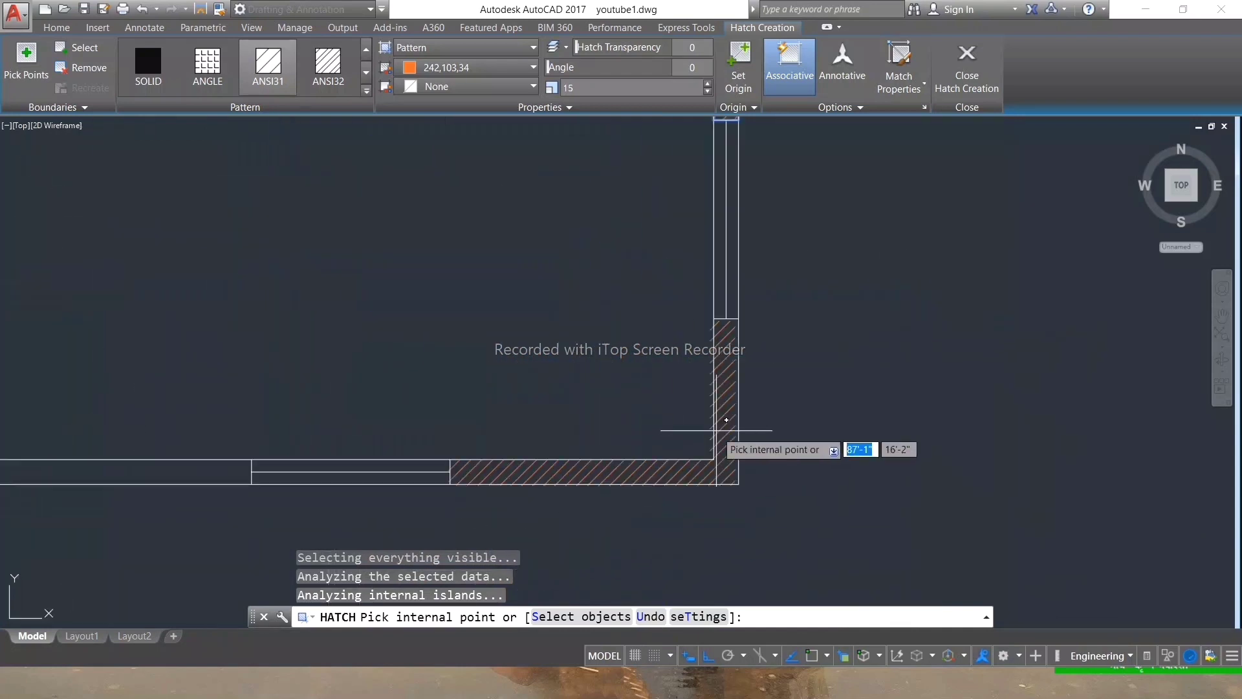
left_click(712, 453)
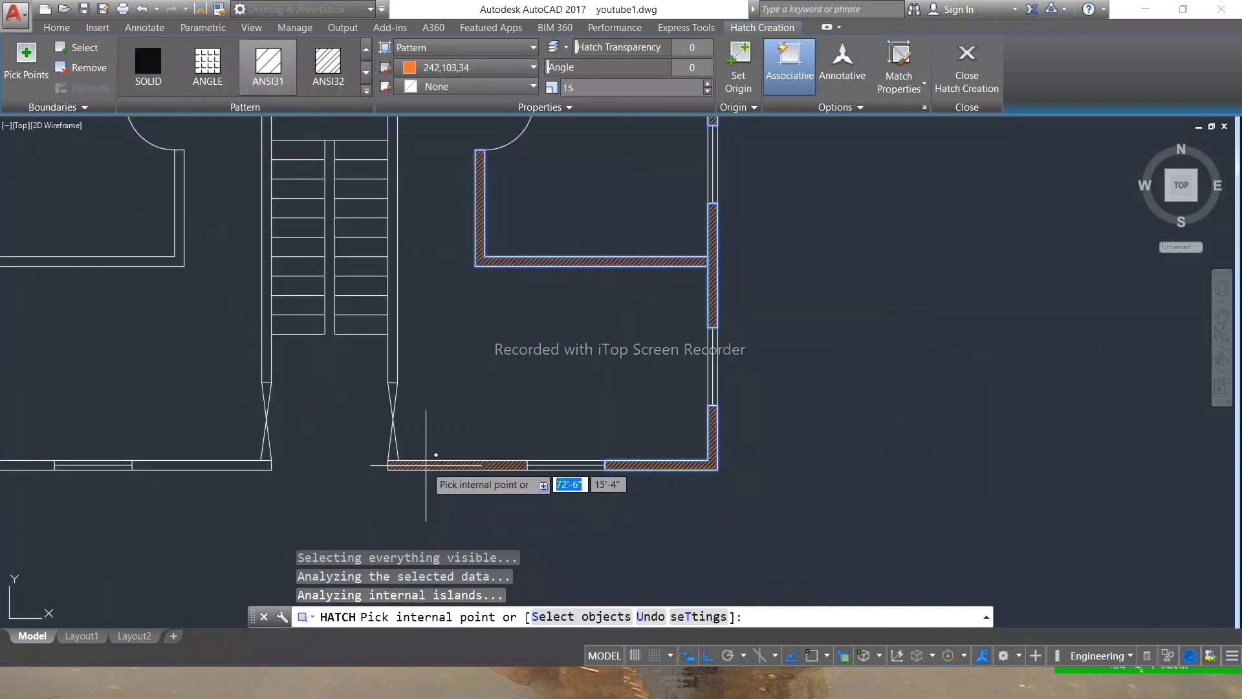
left_click(425, 464)
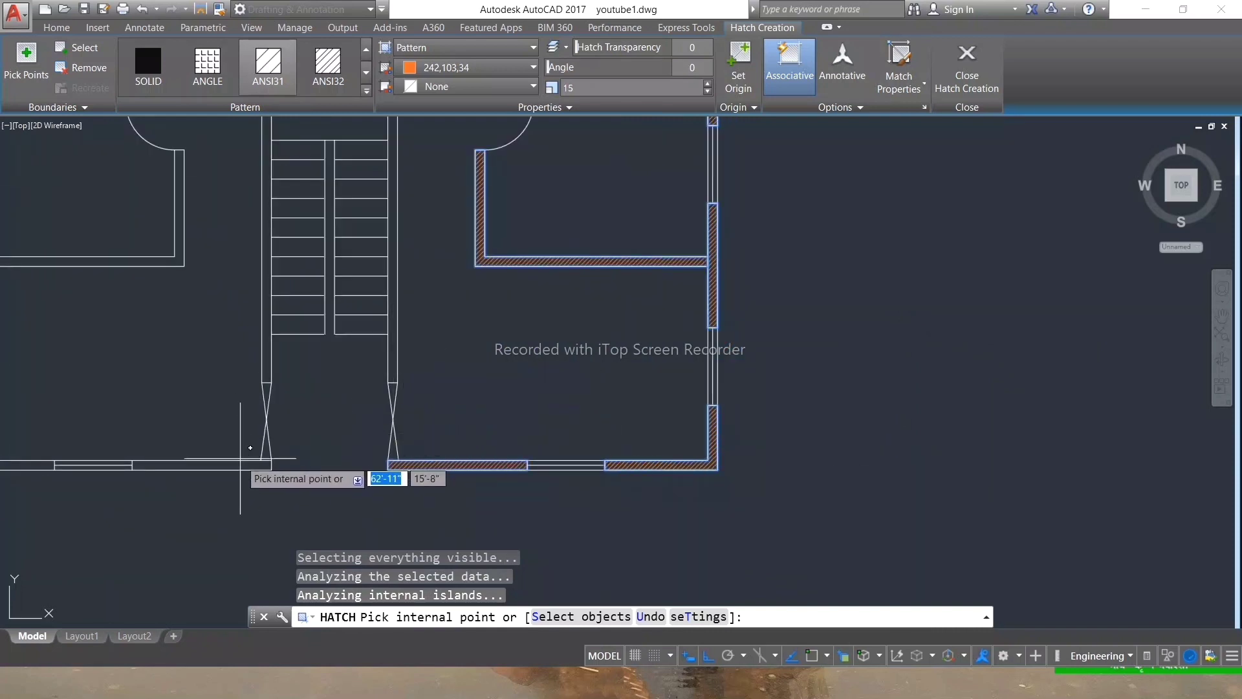
scroll(240, 466, "down", 6)
scroll(311, 490, "up", 5)
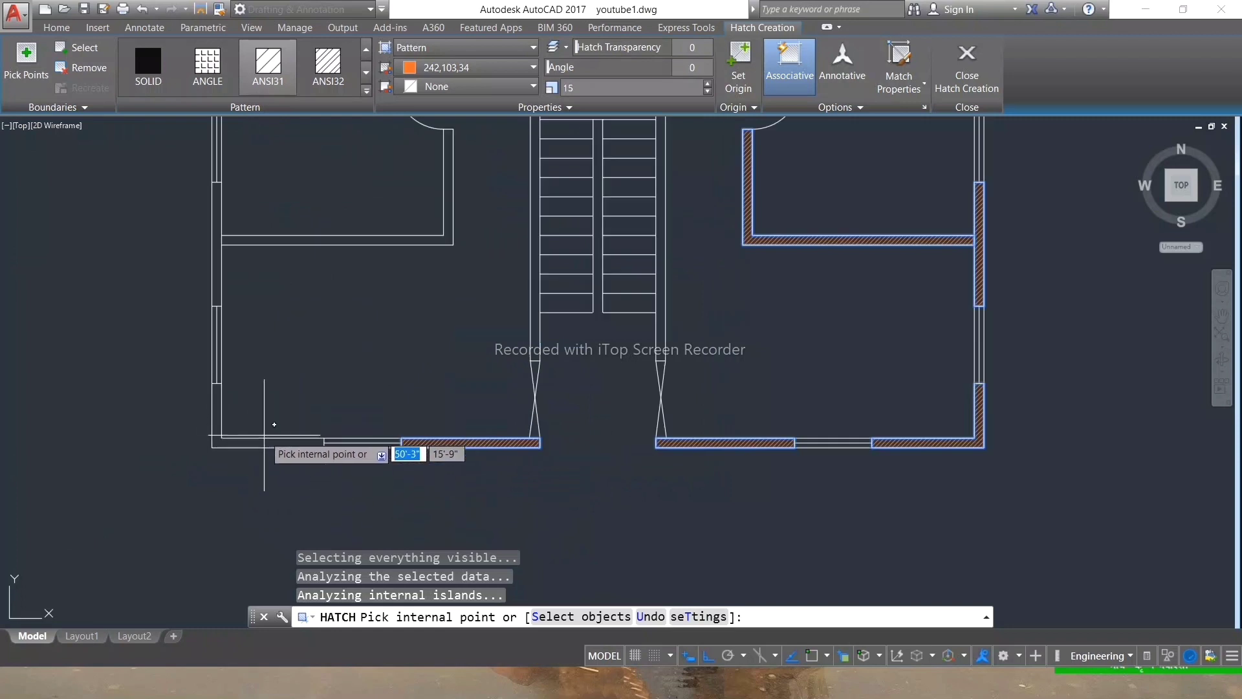
scroll(268, 420, "down", 3)
scroll(270, 398, "up", 4)
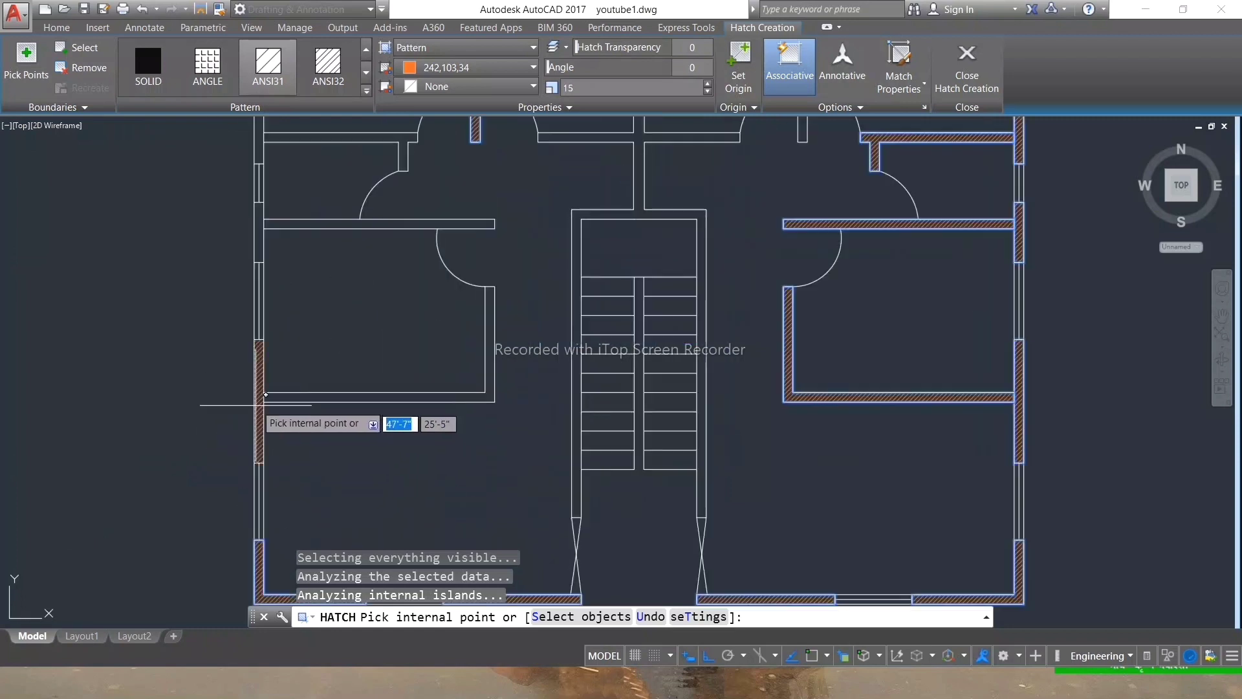
scroll(284, 395, "up", 4)
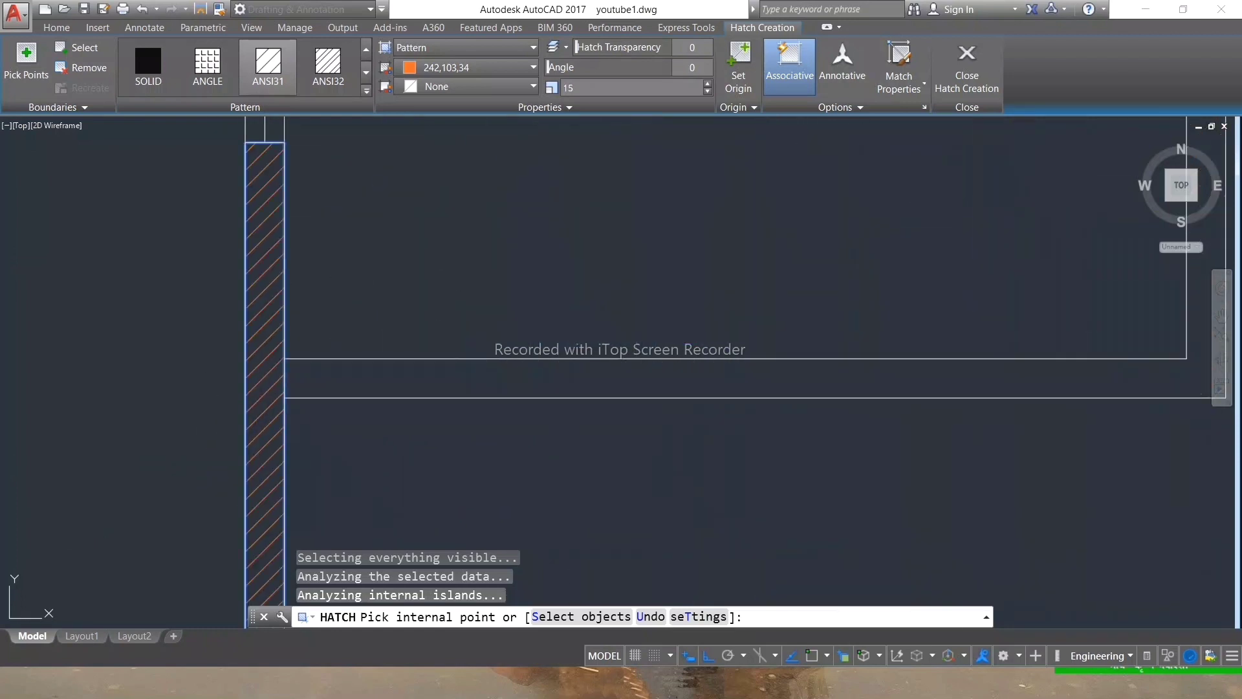
Draw a three-segment line up, across and down the staircase as its walking path.
scroll(361, 388, "down", 3)
key("Escape")
key("Escape")
key("Escape")
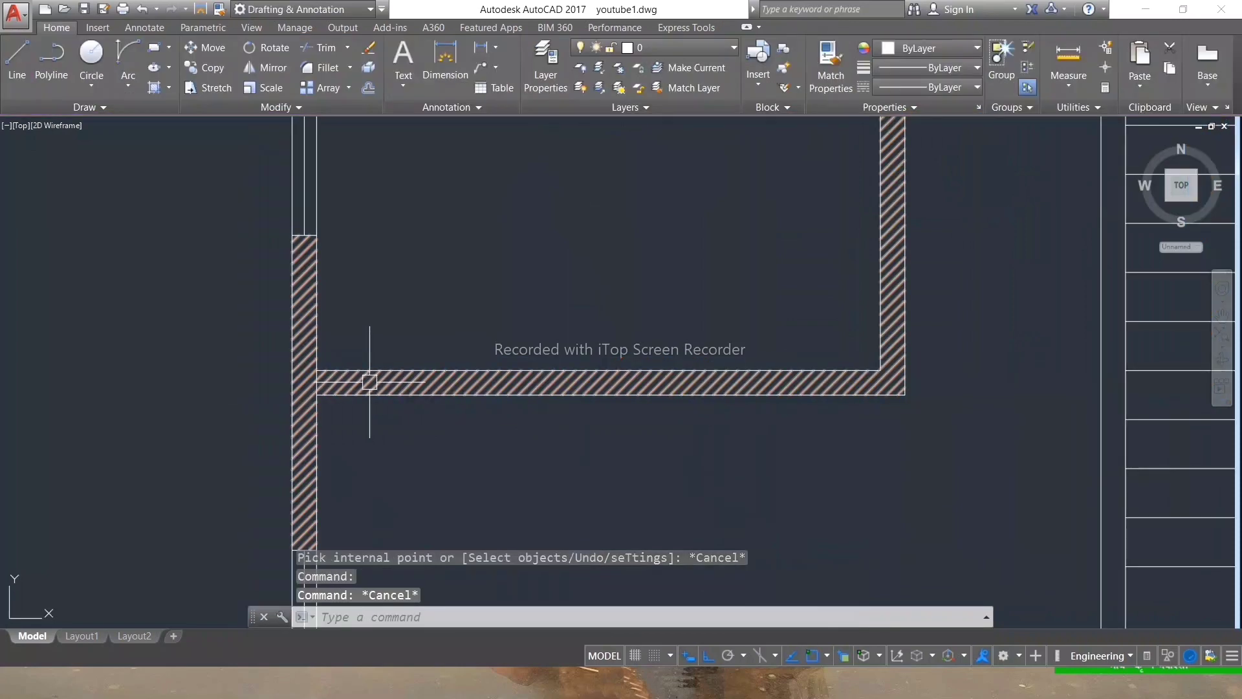
scroll(499, 286, "down", 4)
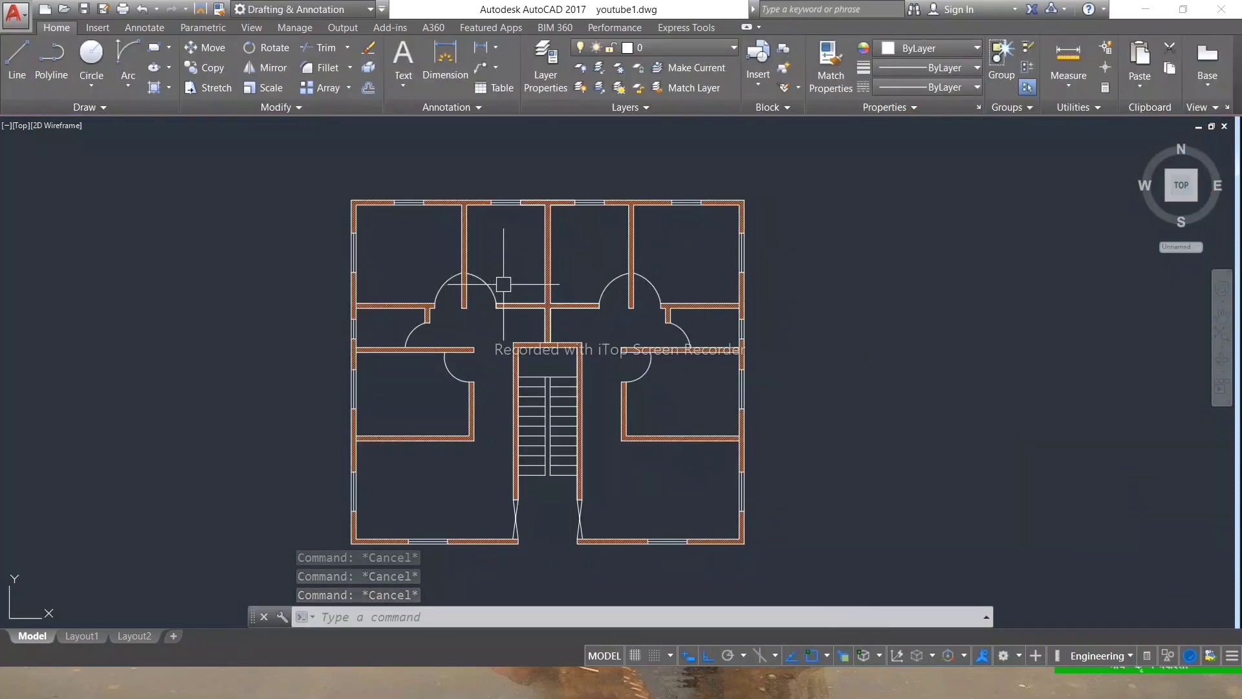
scroll(495, 433, "up", 2)
type("L")
key("Return")
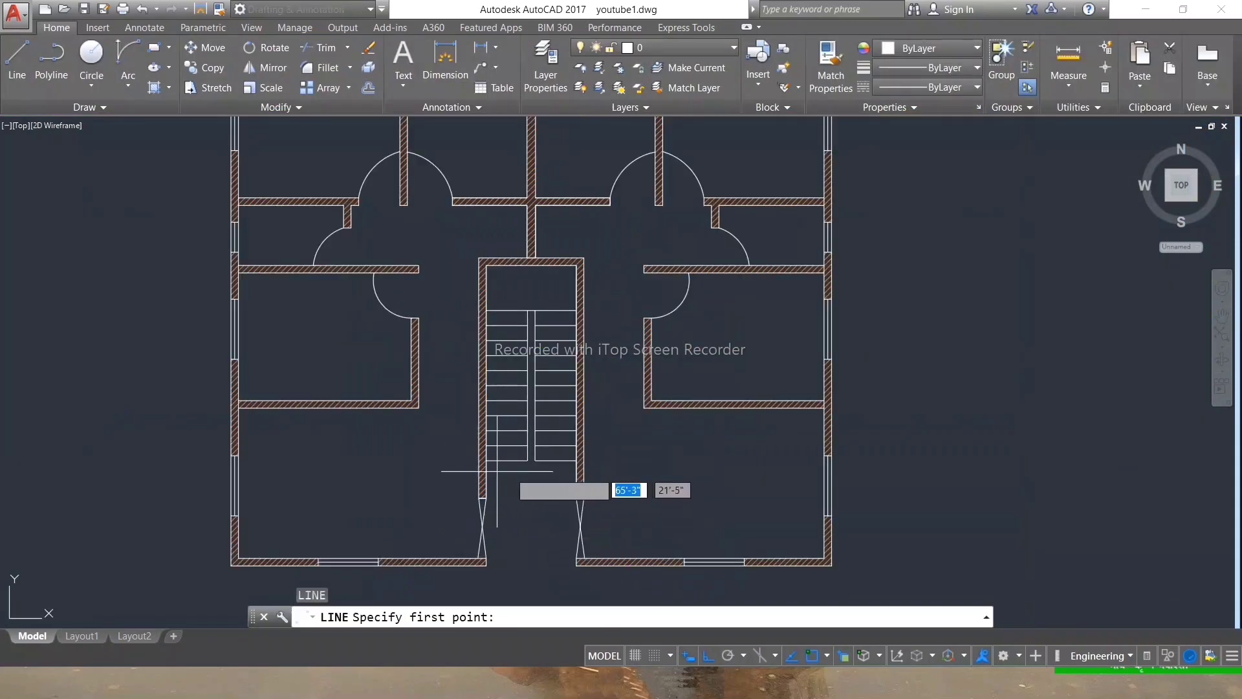
left_click(475, 459)
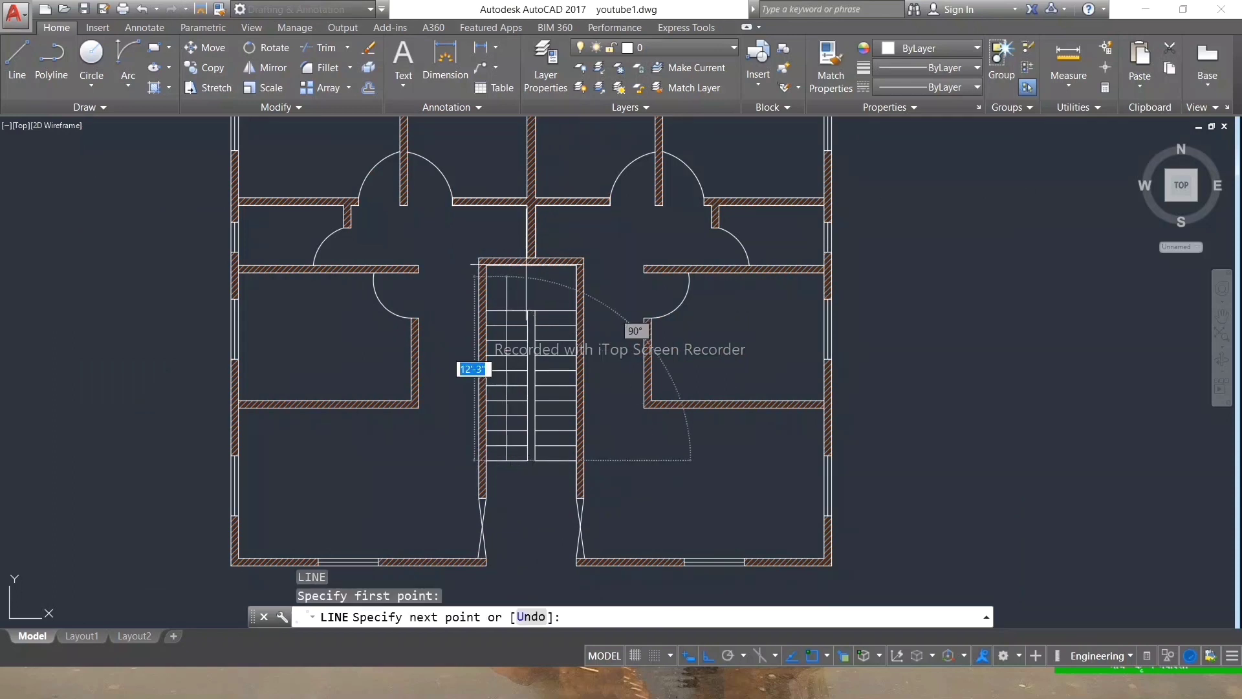
left_click(506, 286)
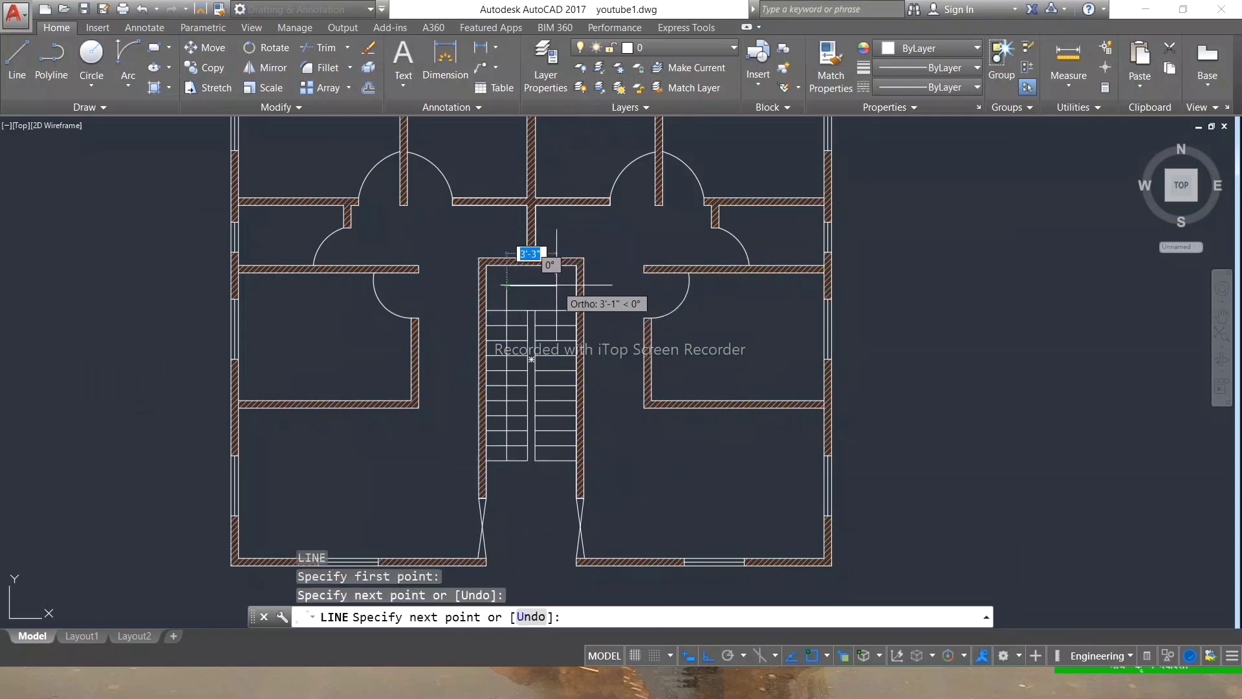
left_click(557, 285)
left_click(557, 400)
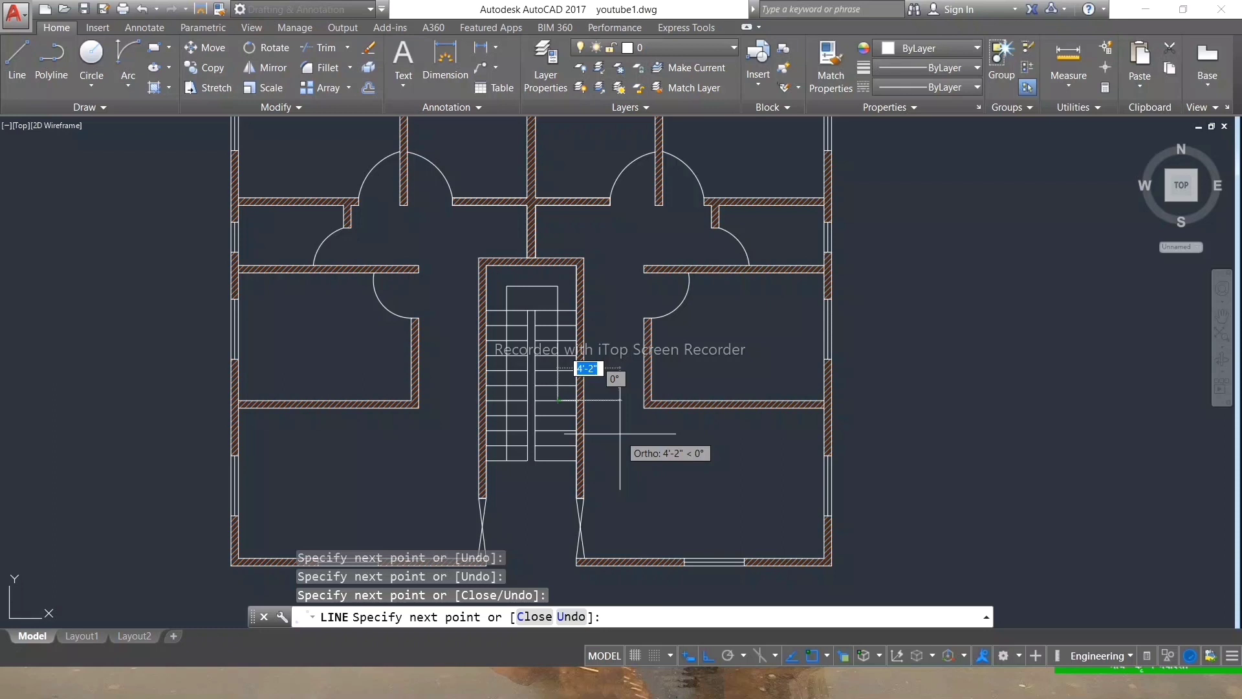
scroll(620, 434, "down", 2)
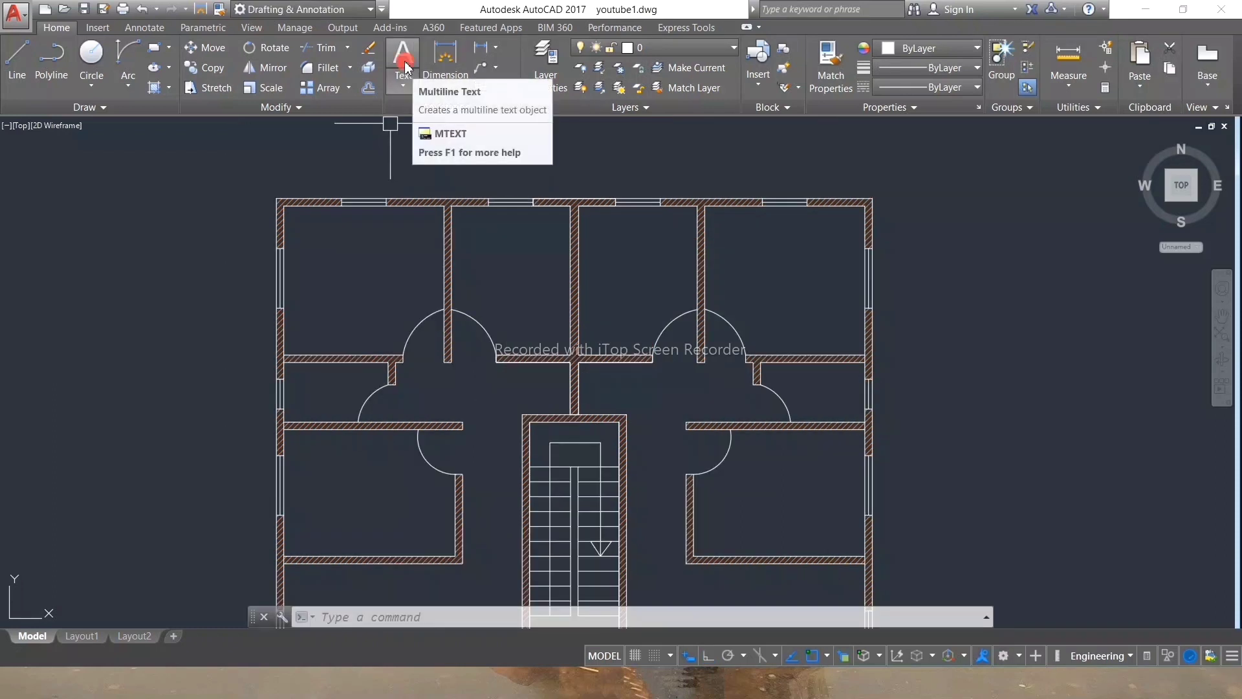
Place a BEDROOM multiline text label of height 1 in the top-left room.
left_click(403, 61)
scroll(324, 214, "up", 2)
left_click(292, 220)
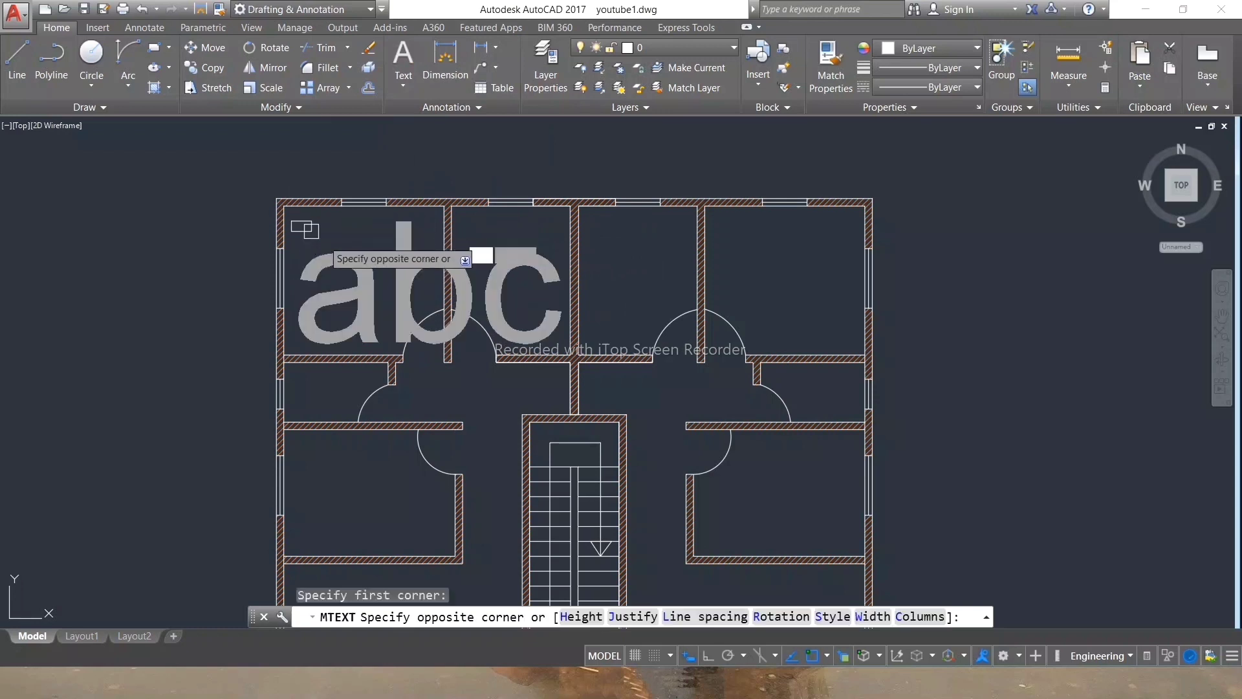
left_click(388, 421)
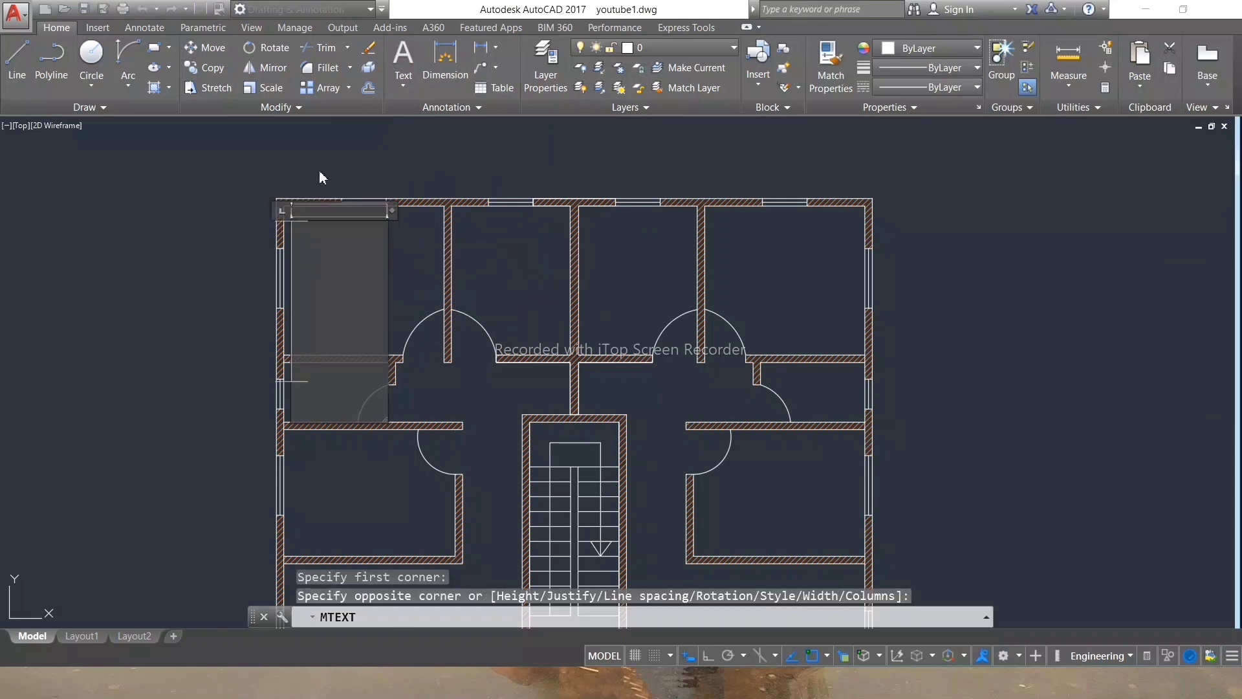
type("1'-6")
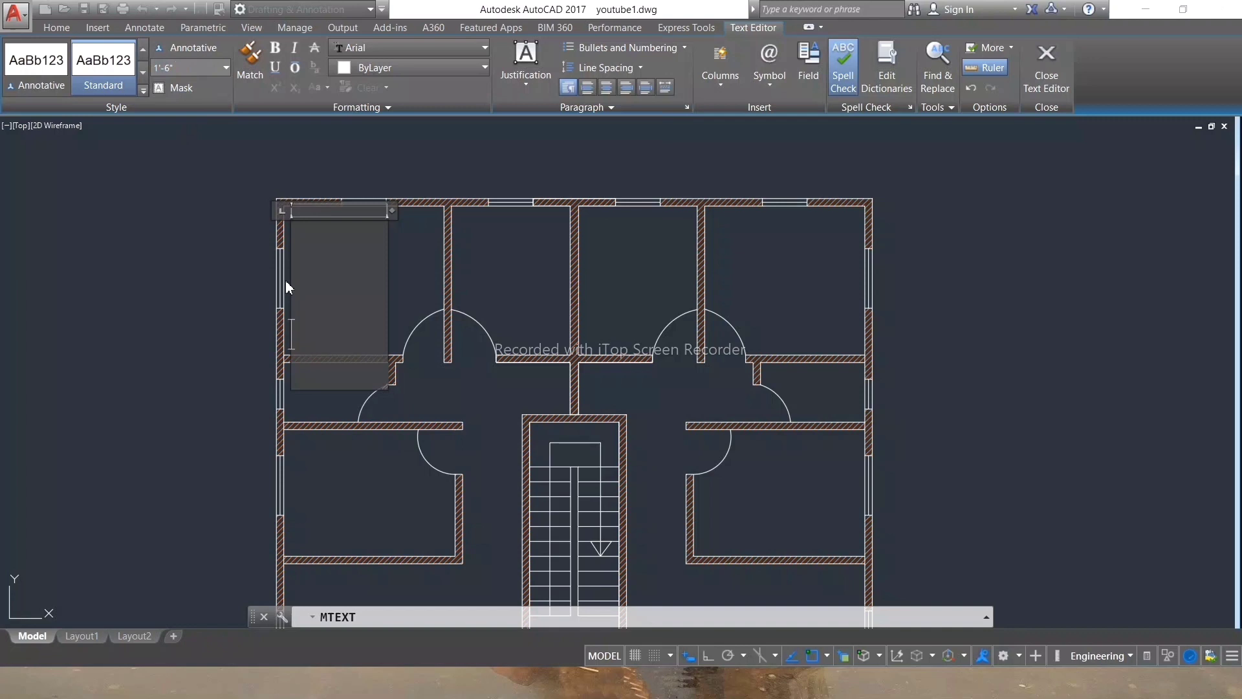
type("BEDROOM")
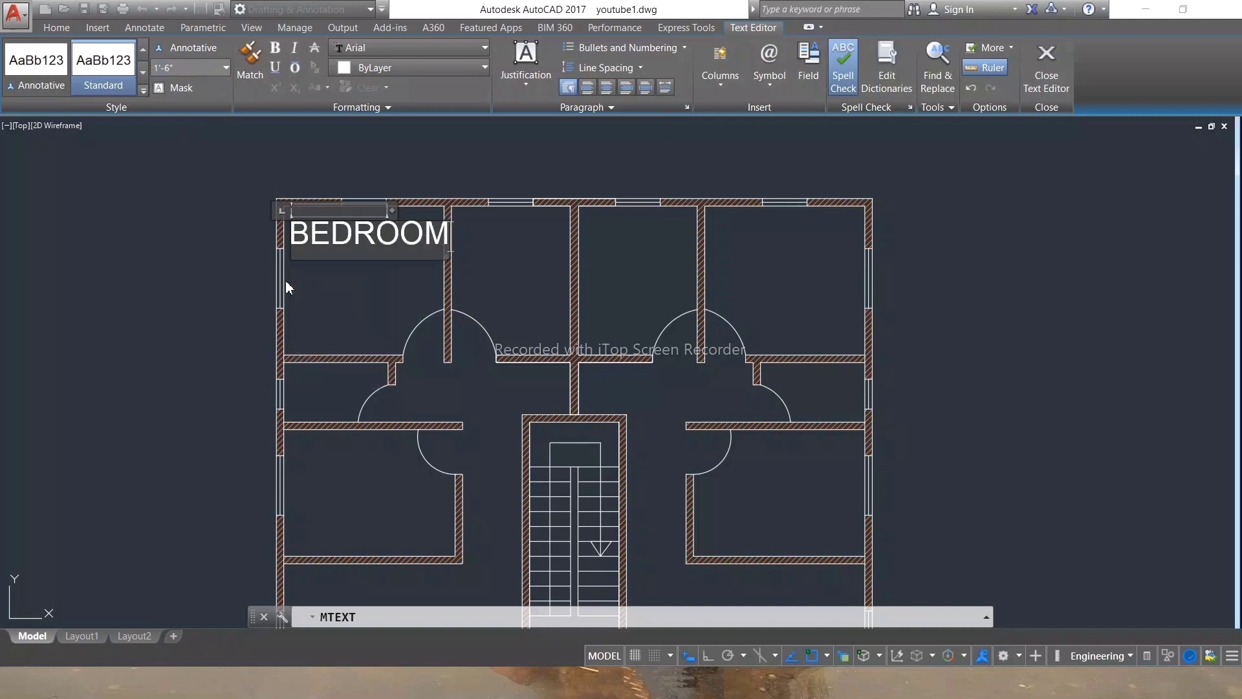
key("BackSpace")
key("BackSpace")
key("BackSpace")
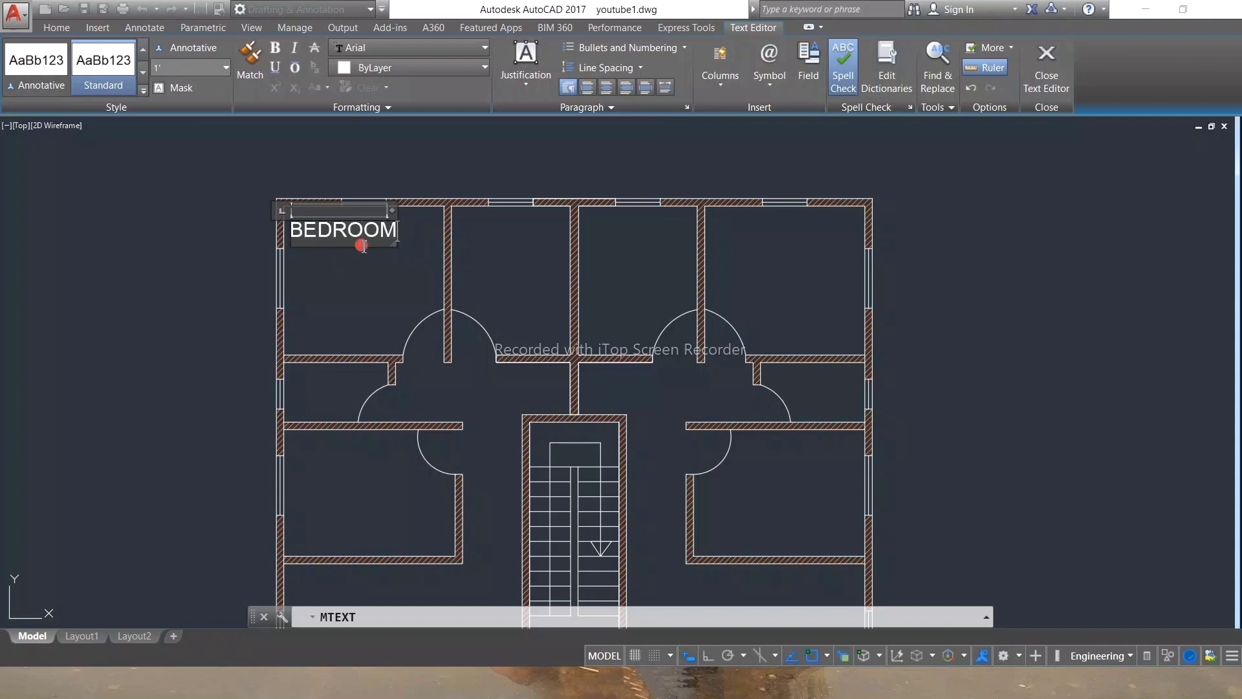
left_click(386, 275)
Copy the BEDROOM label into the neighbouring top-middle room.
left_click(344, 228)
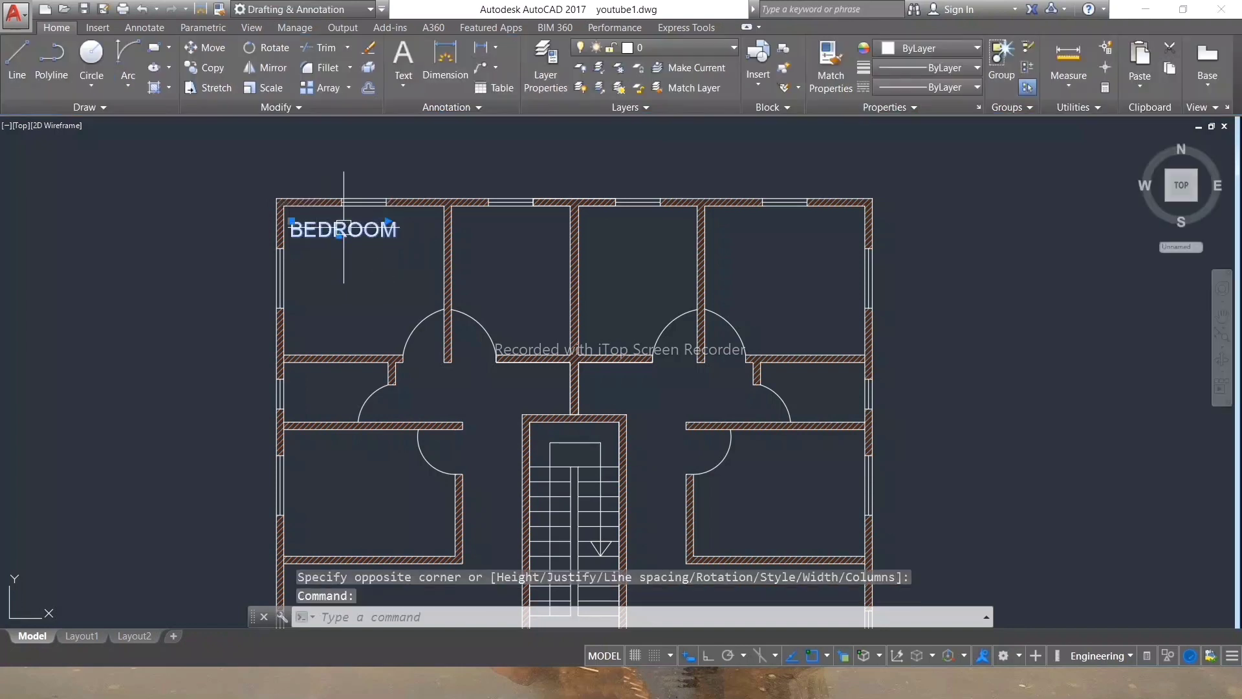
left_click(339, 234)
key("Escape")
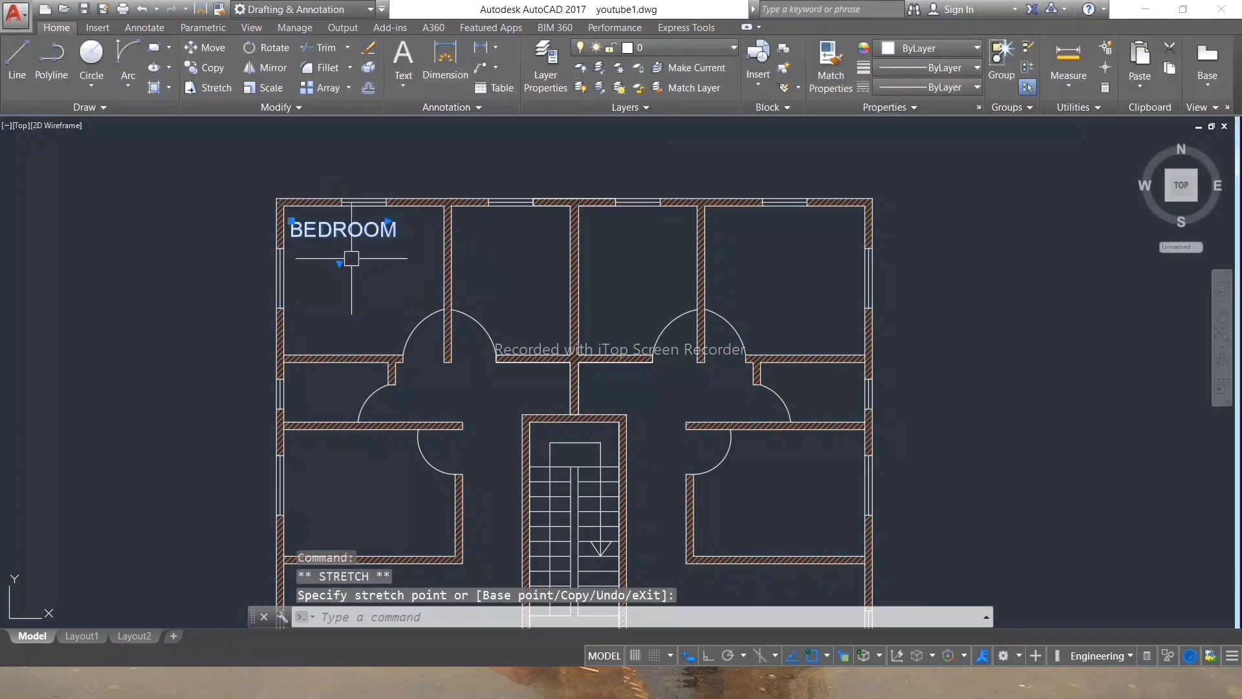
left_click(291, 220)
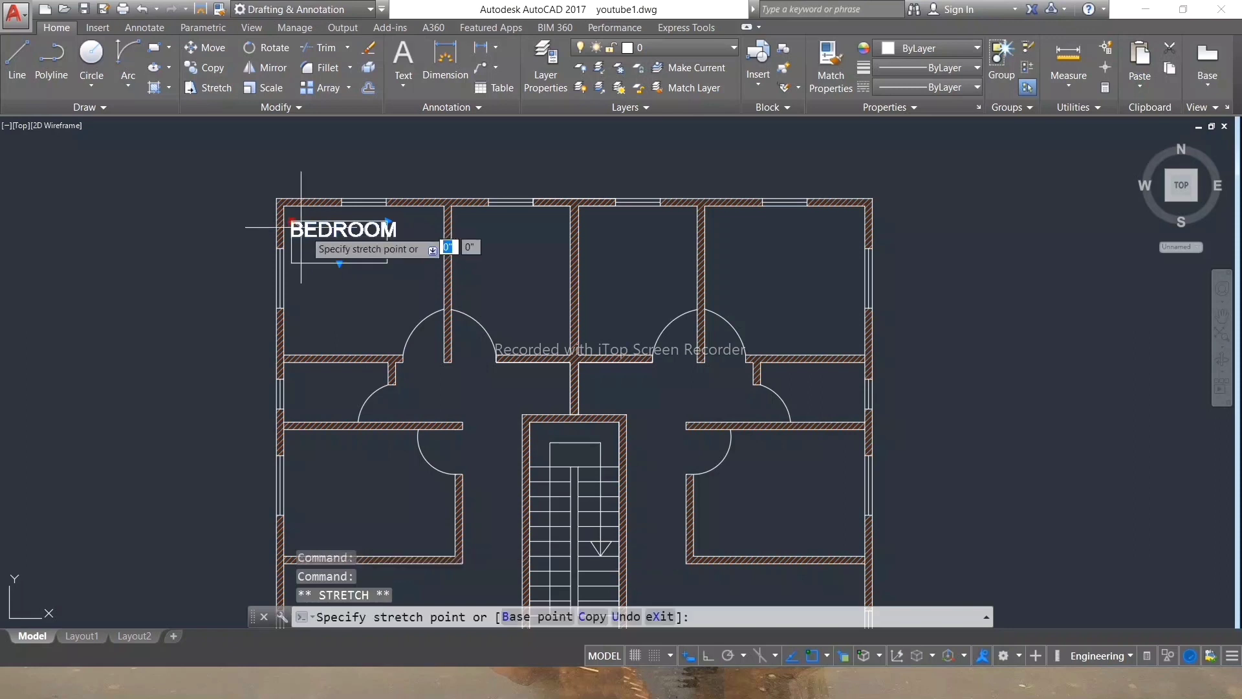
key("Escape")
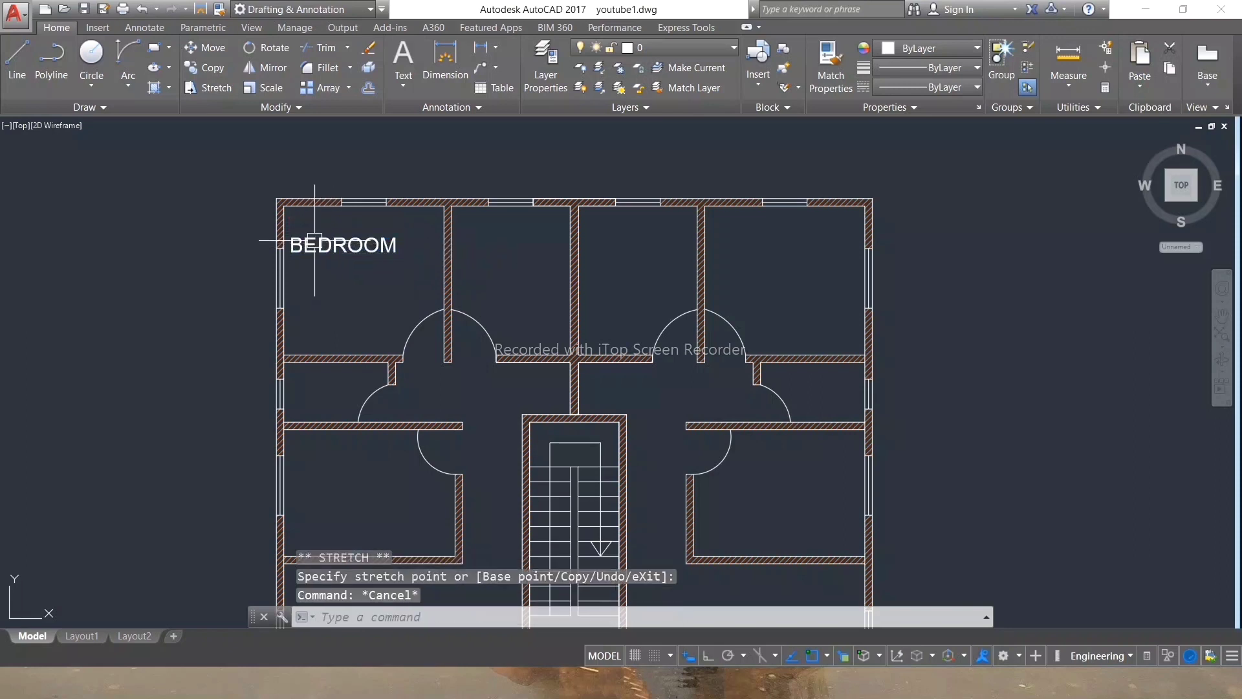
left_click(339, 237)
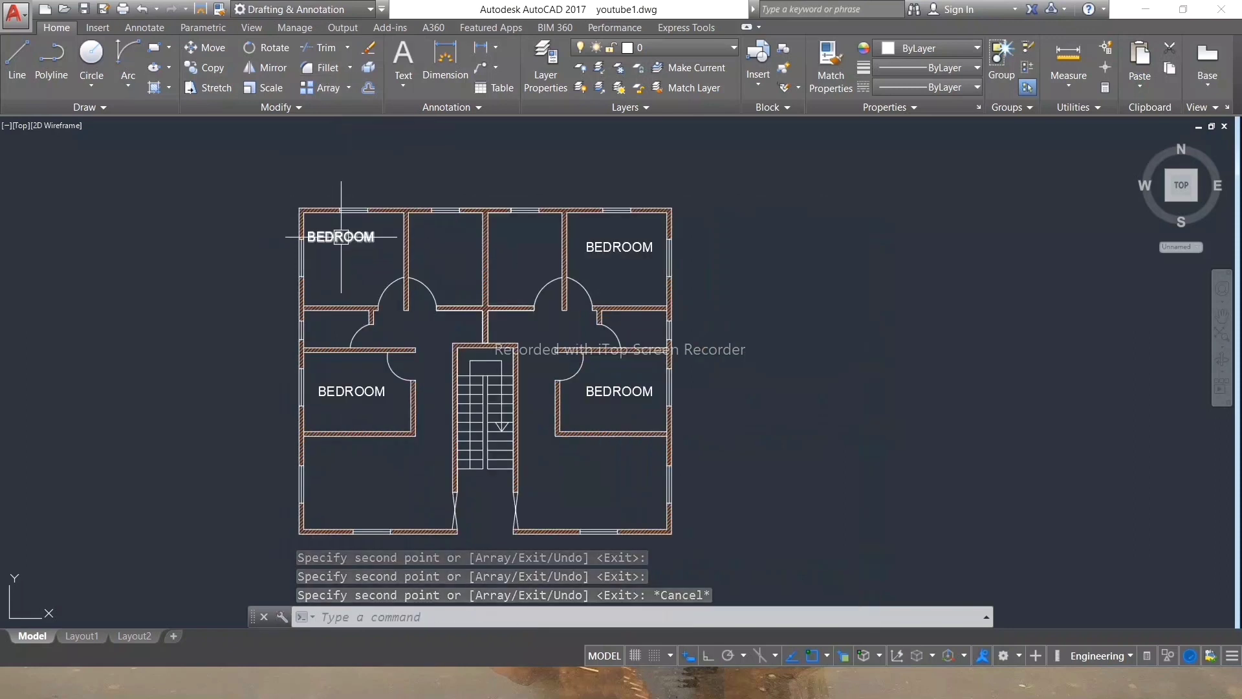
type("co")
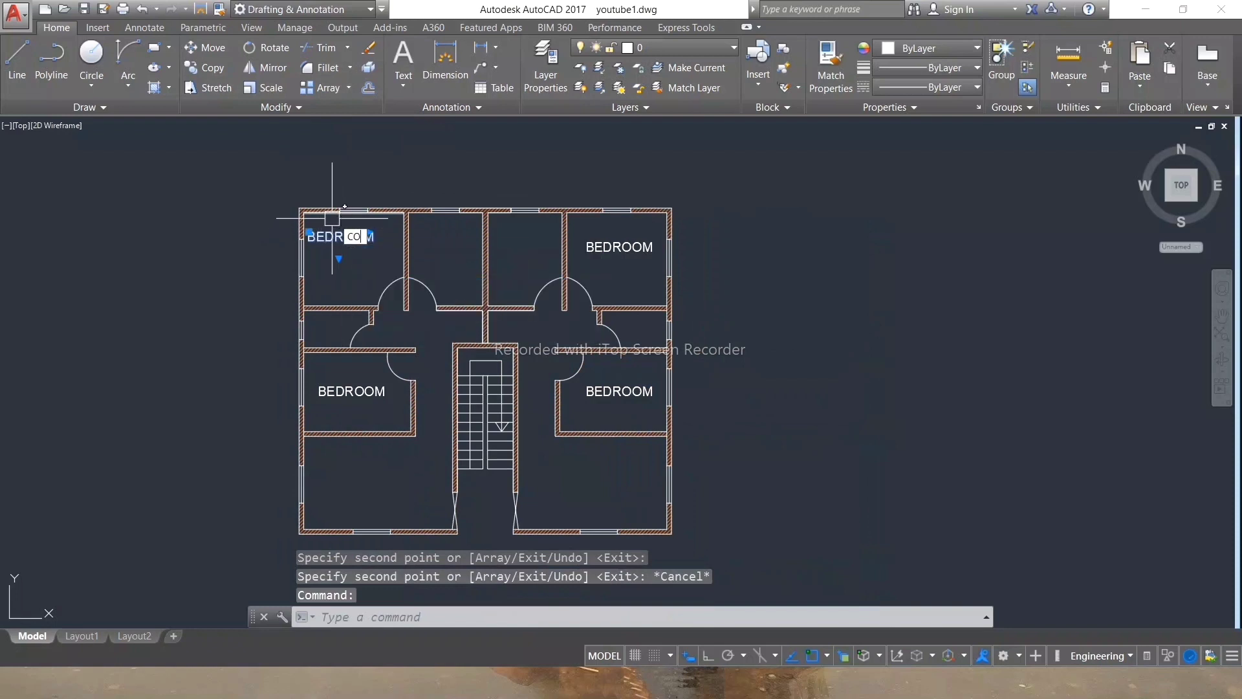
key("Return")
left_click(334, 236)
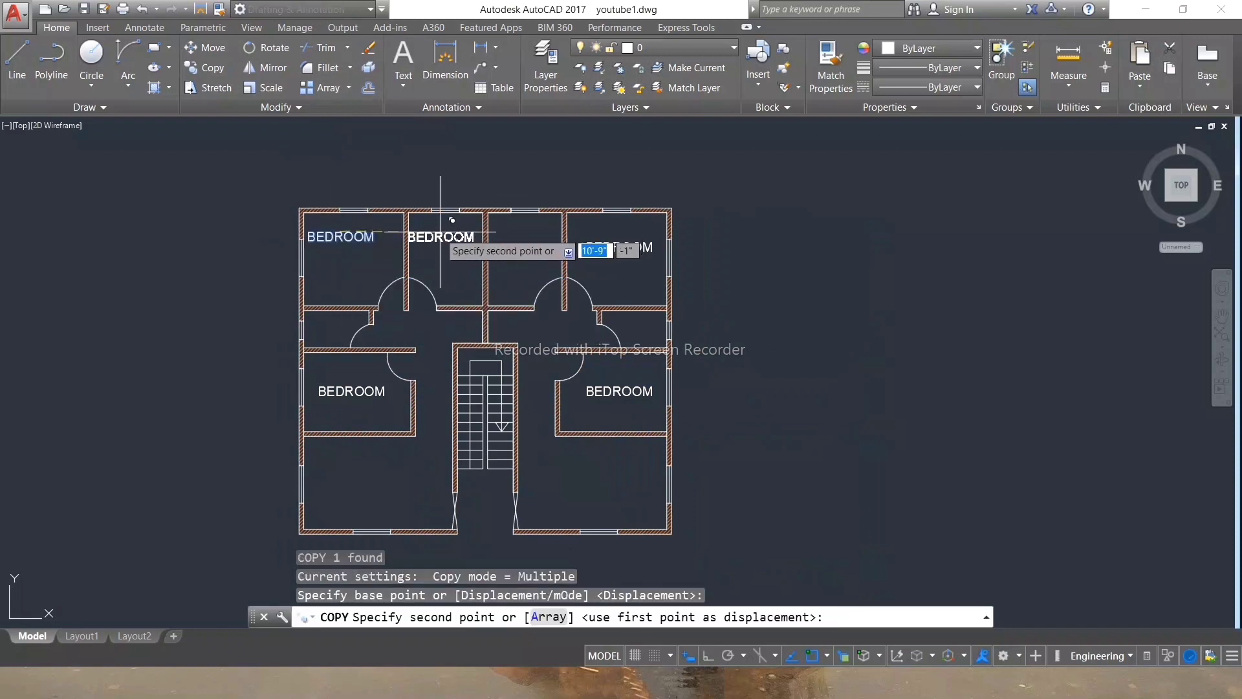
key("Escape")
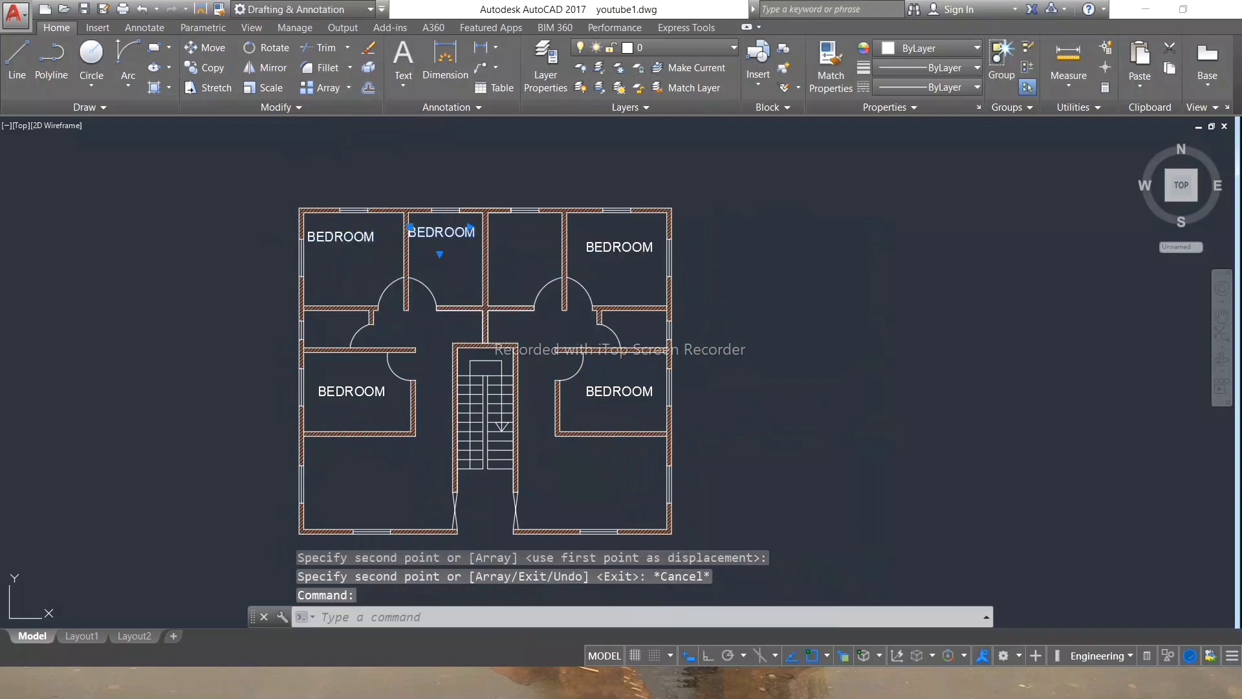
Retype the copied label as KITCHEN and reposition it.
double_click(471, 232)
type("KITCHEN")
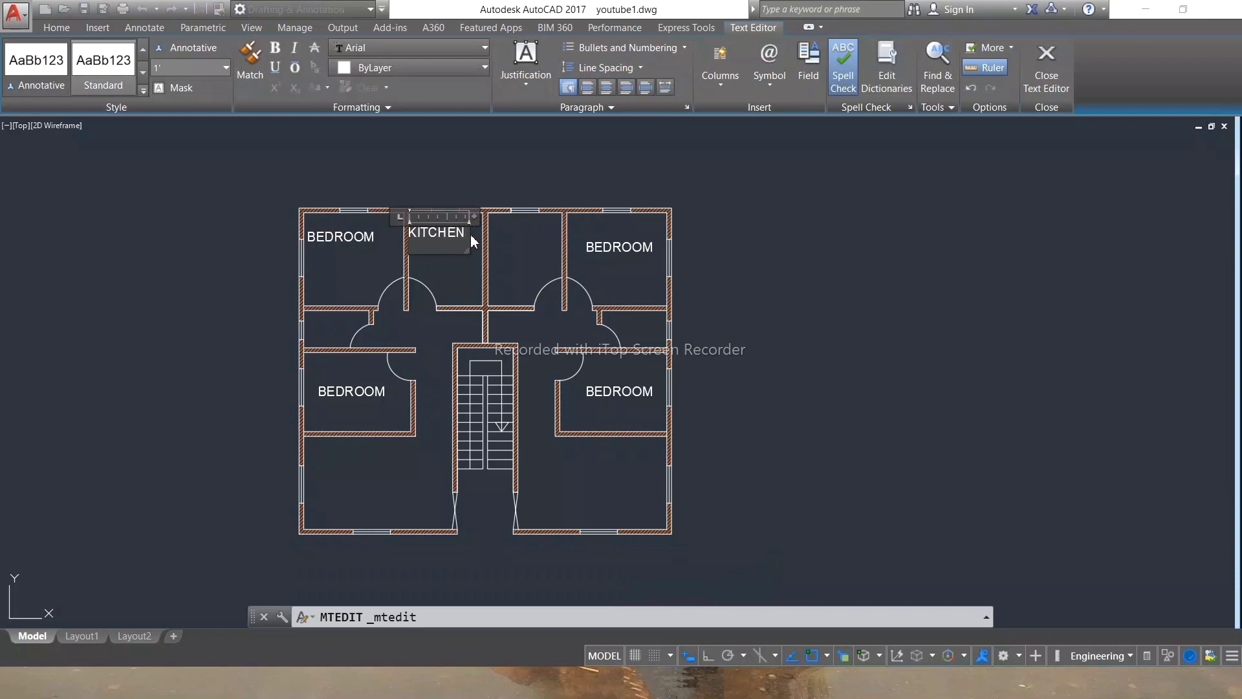
left_click(471, 272)
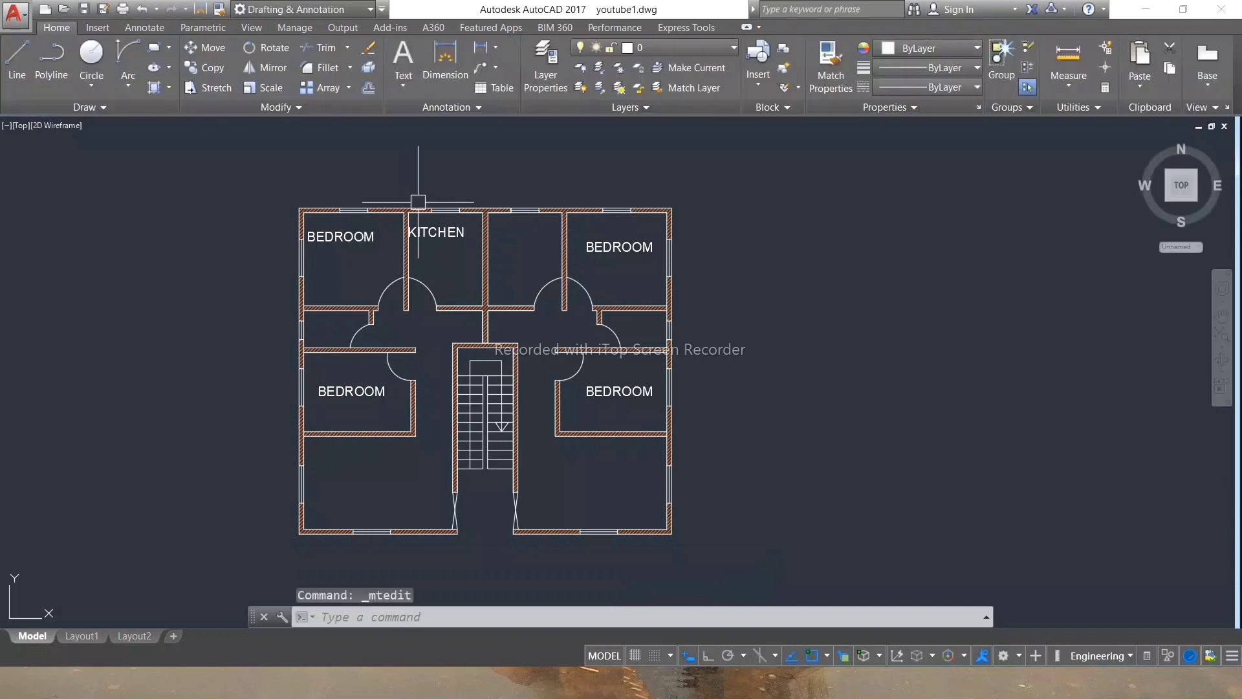
key("Escape")
left_click(428, 231)
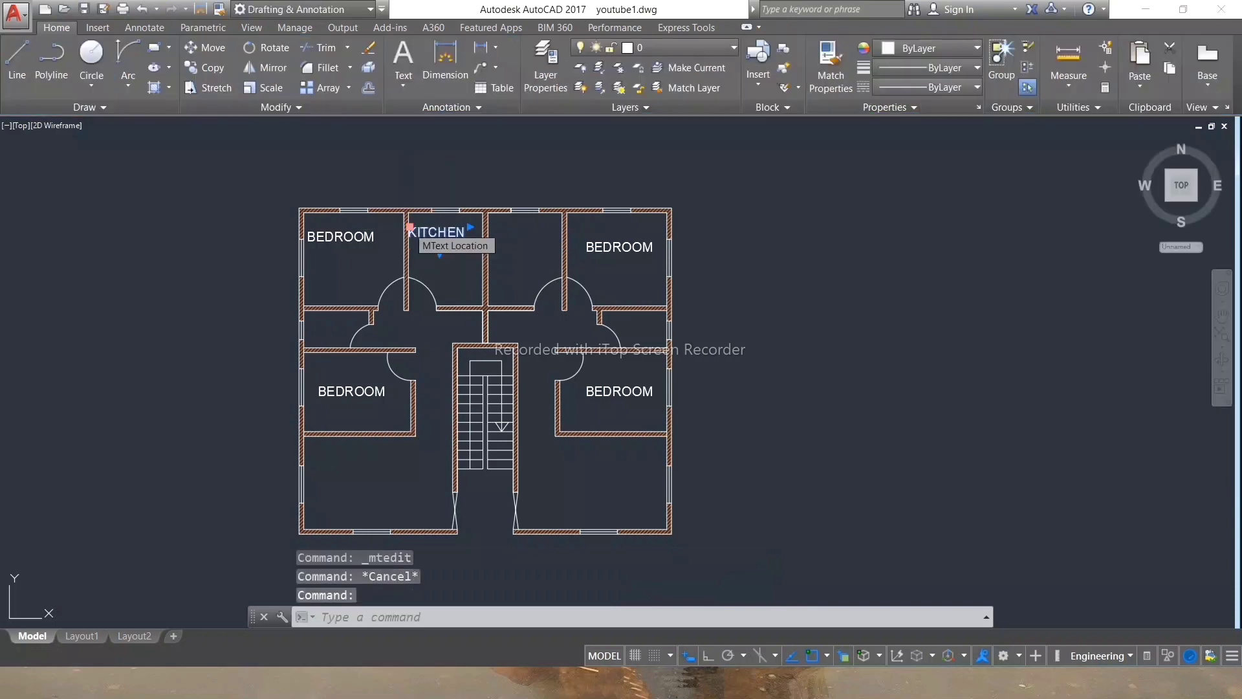
left_click(413, 228)
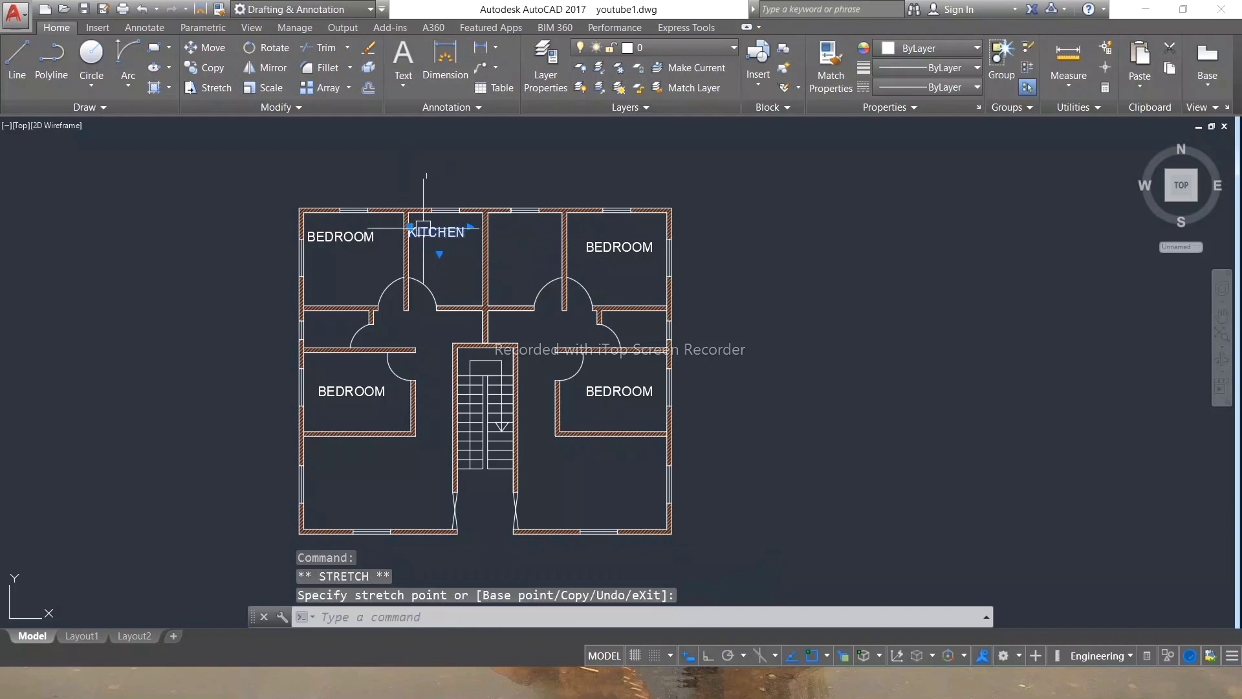
key("Escape")
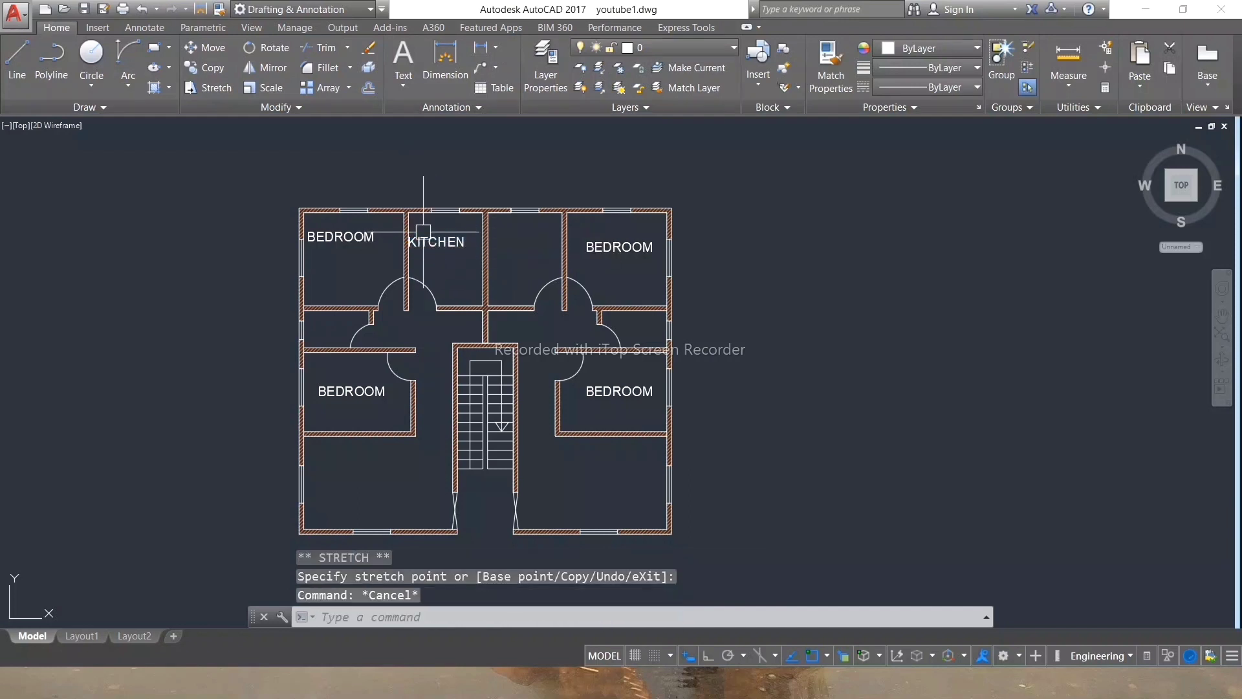
Copy the KITCHEN label into the right-hand kitchen.
left_click(431, 240)
type("co")
key("Return")
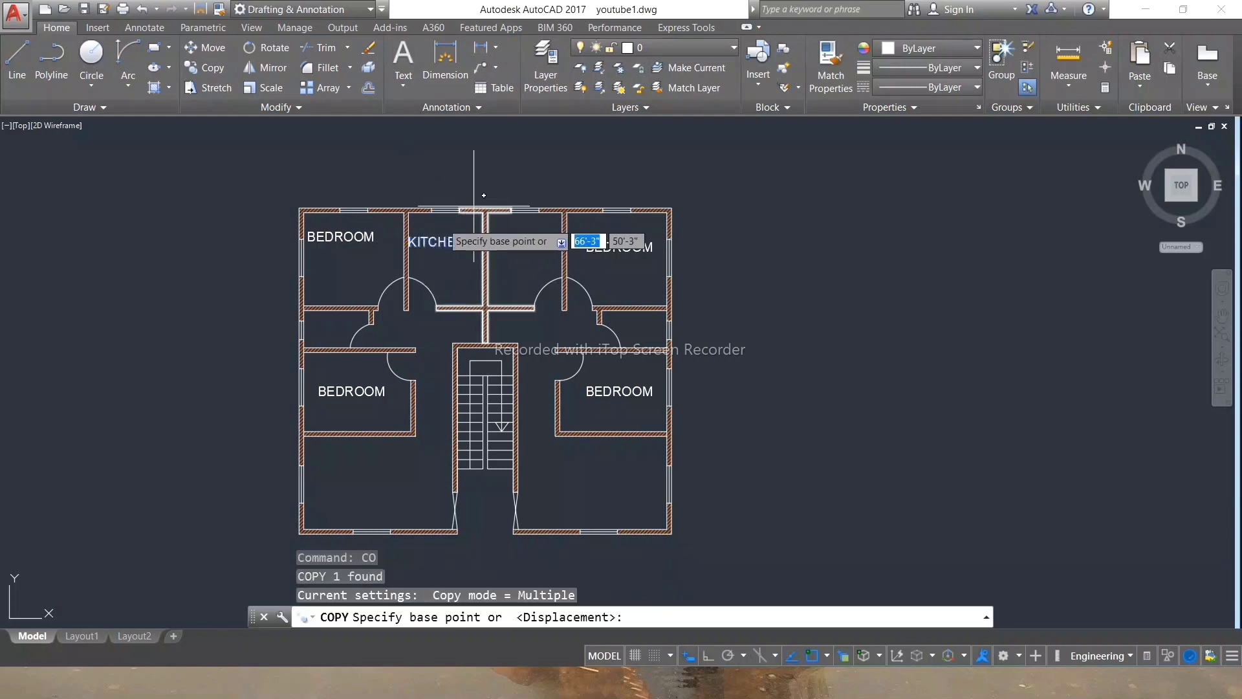
left_click(408, 245)
left_click(499, 241)
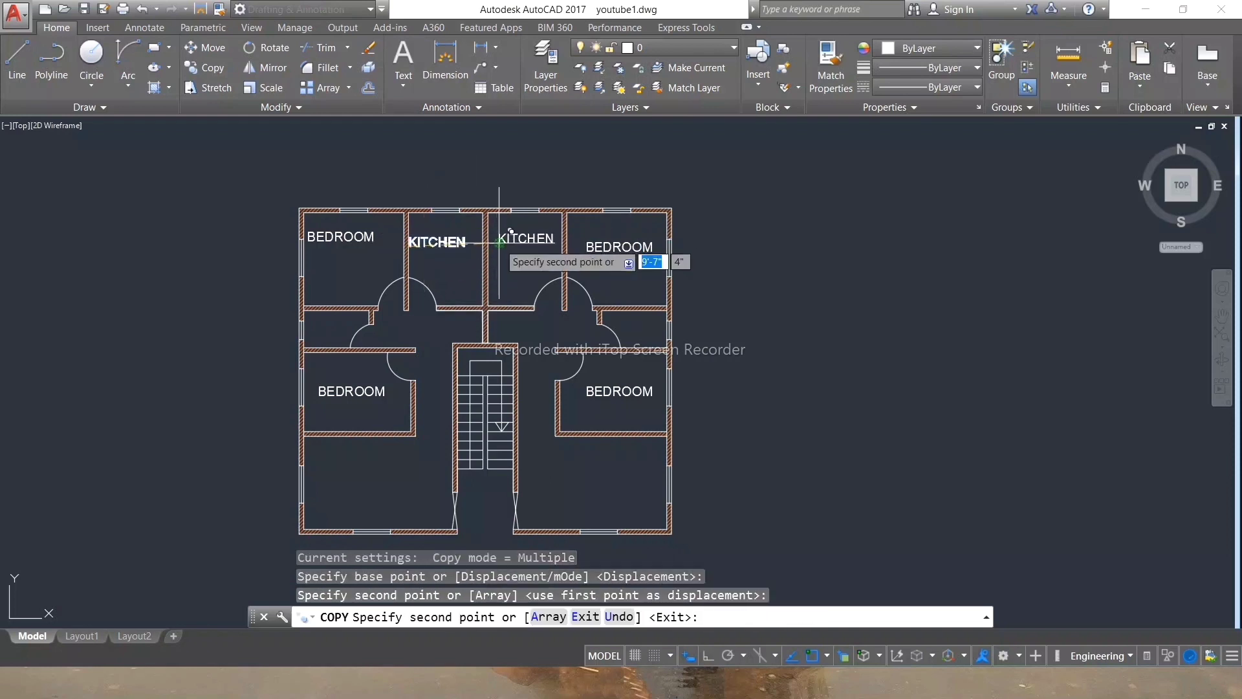
key("Escape")
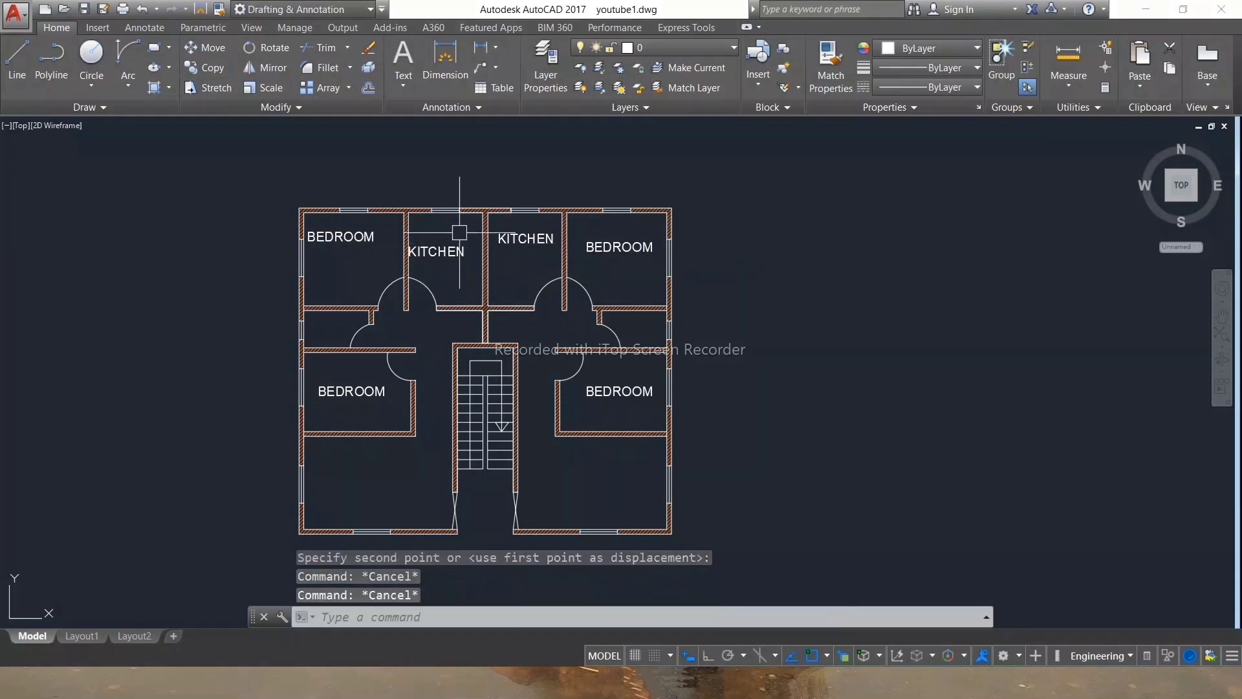
Copy the KITCHEN label into the small left room.
left_click(438, 248)
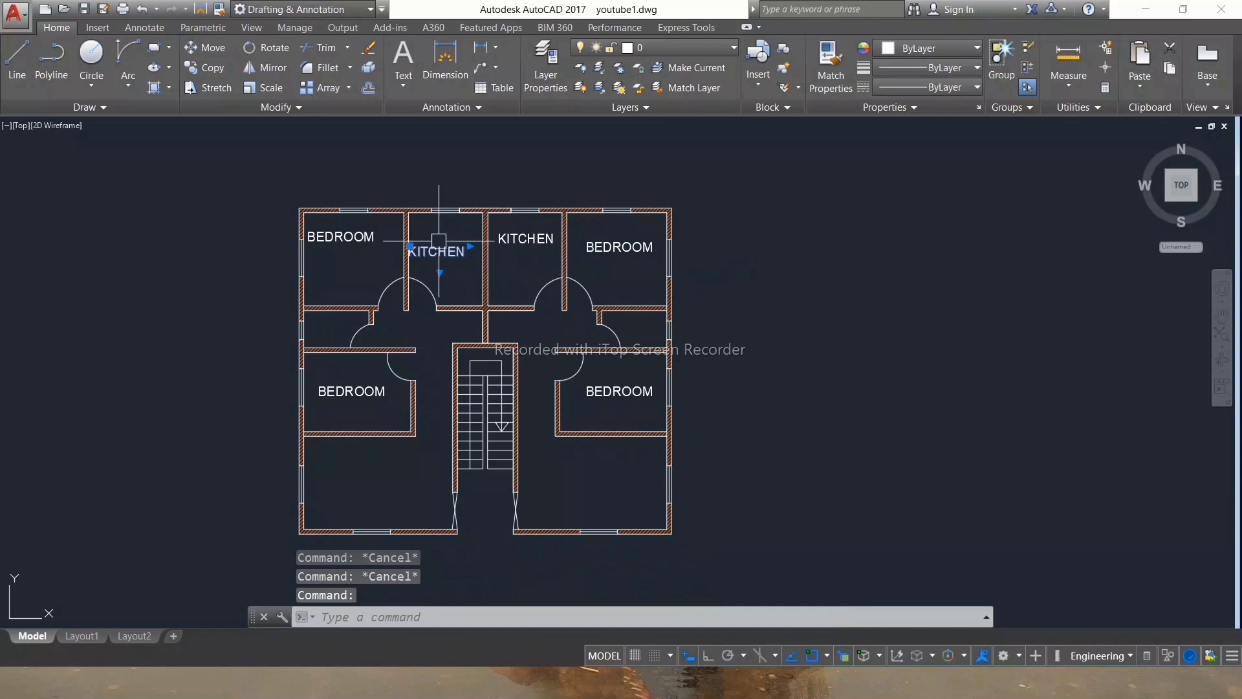
type("co")
key("Return")
left_click(450, 233)
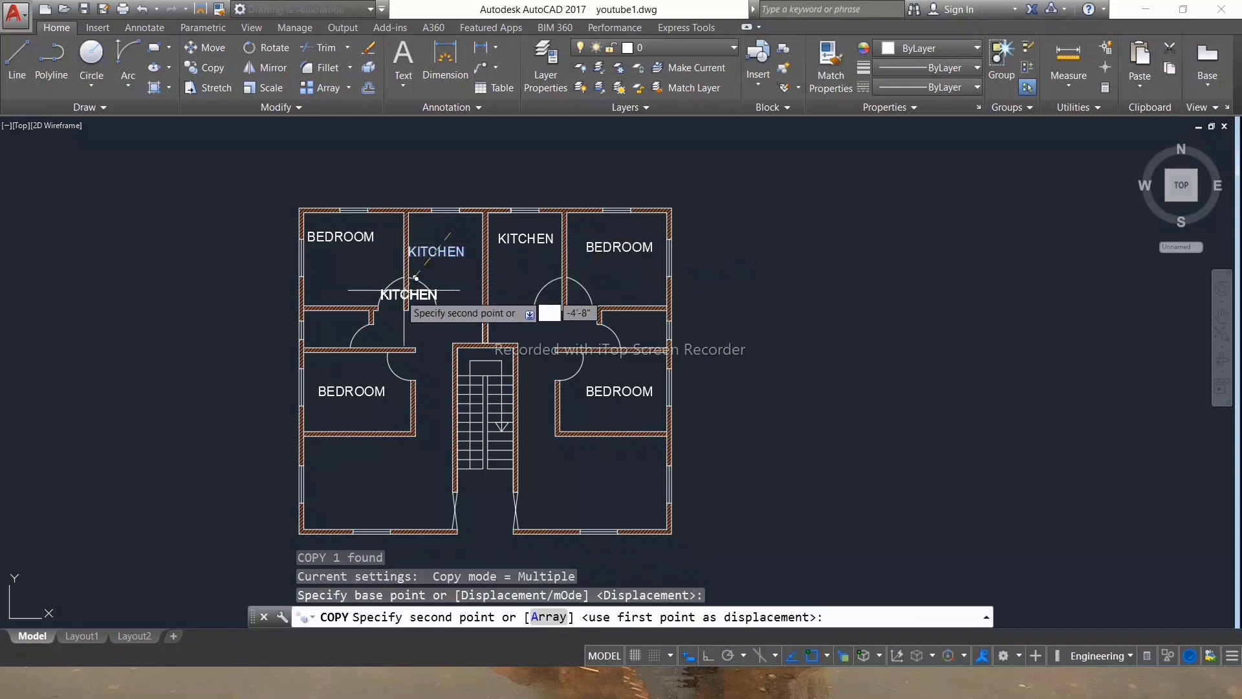
left_click(347, 307)
key("Escape")
left_click(338, 322)
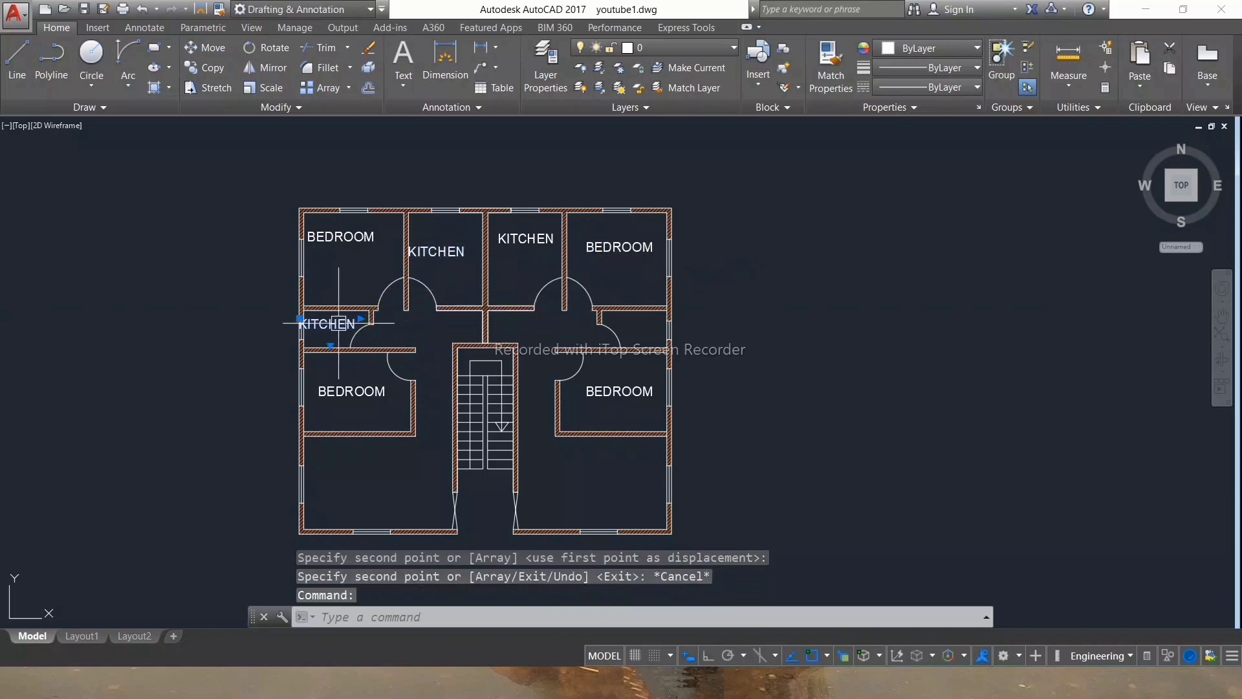
Change the small left room's label to T/B.
double_click(350, 328)
type("T/B")
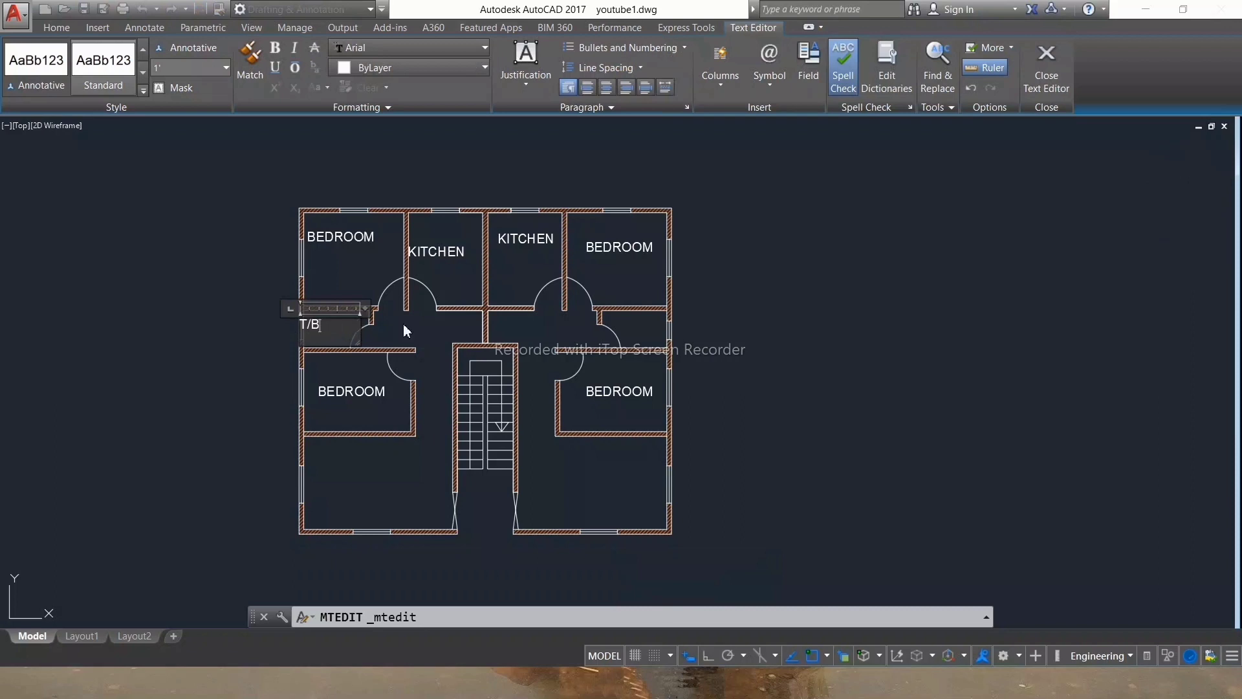
key("Escape")
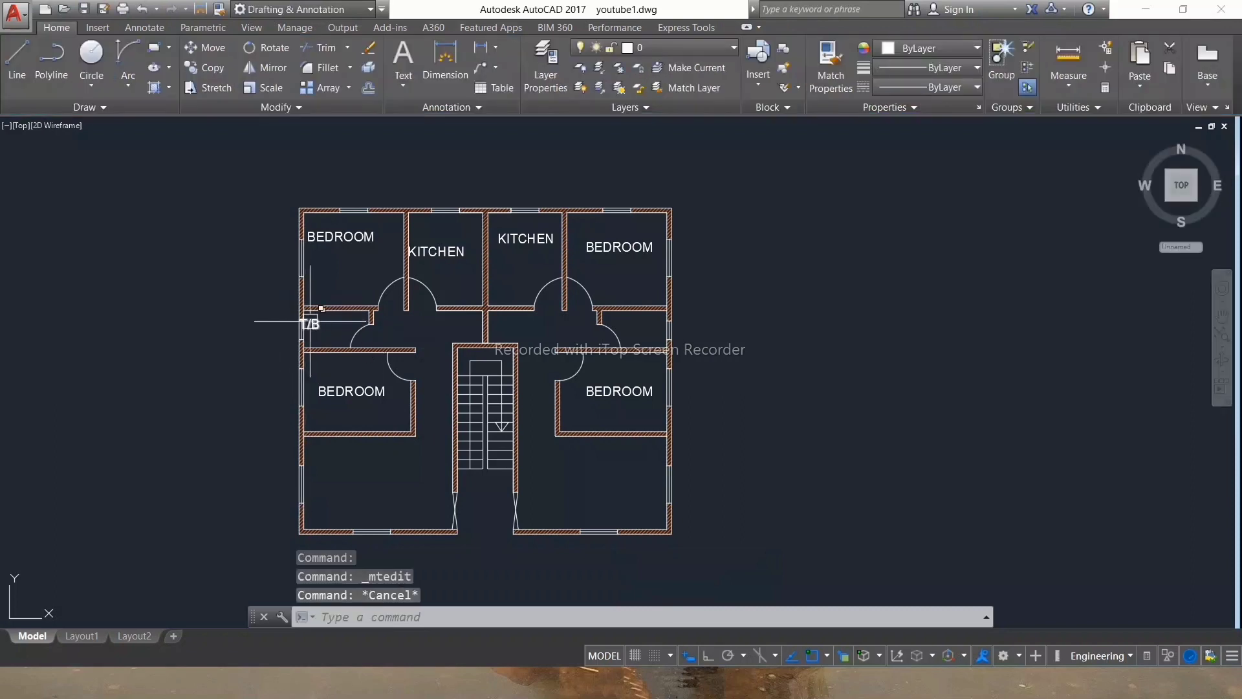
left_click(332, 328)
left_click(361, 382)
left_click(327, 323)
key("Escape")
type("co")
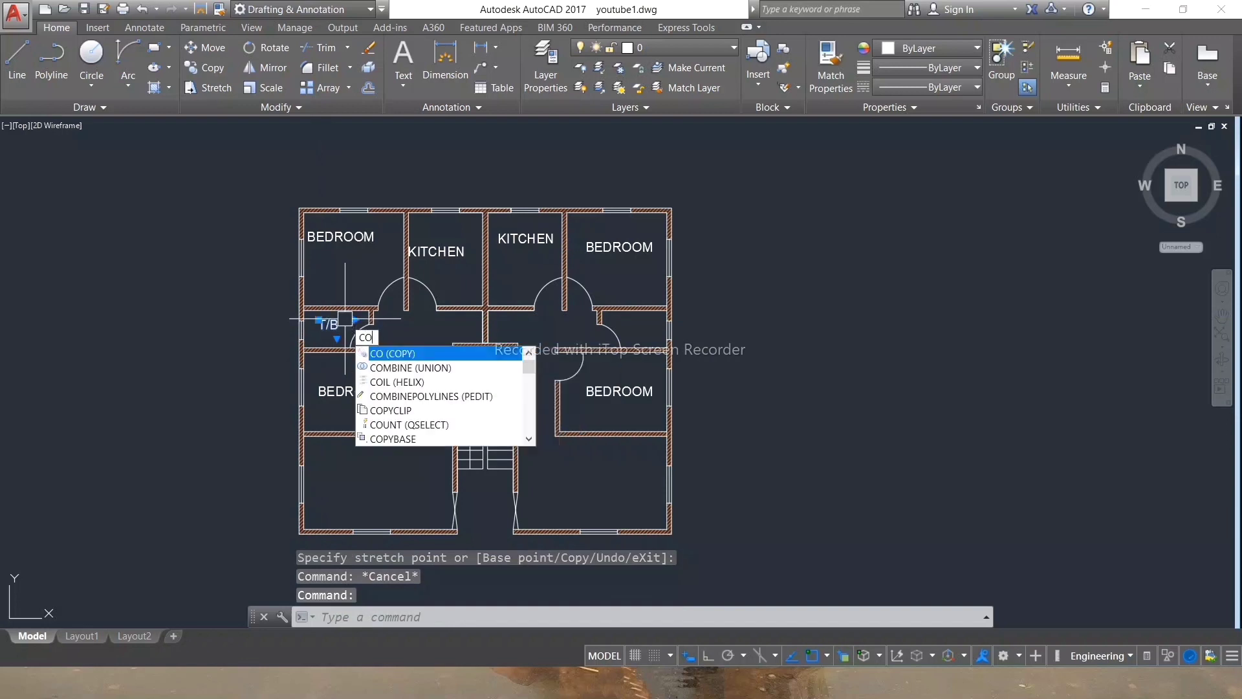
Copy the T/B label into the small right room and the lower-right room.
key("Return")
left_click(333, 319)
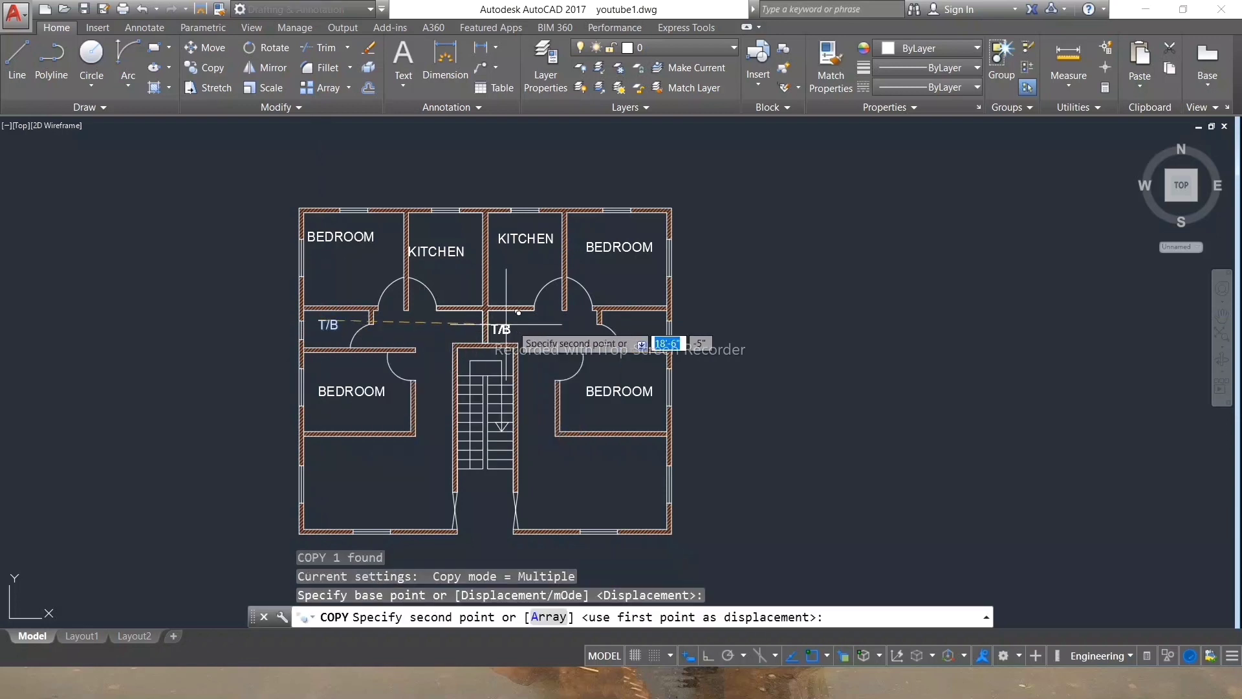
left_click(640, 322)
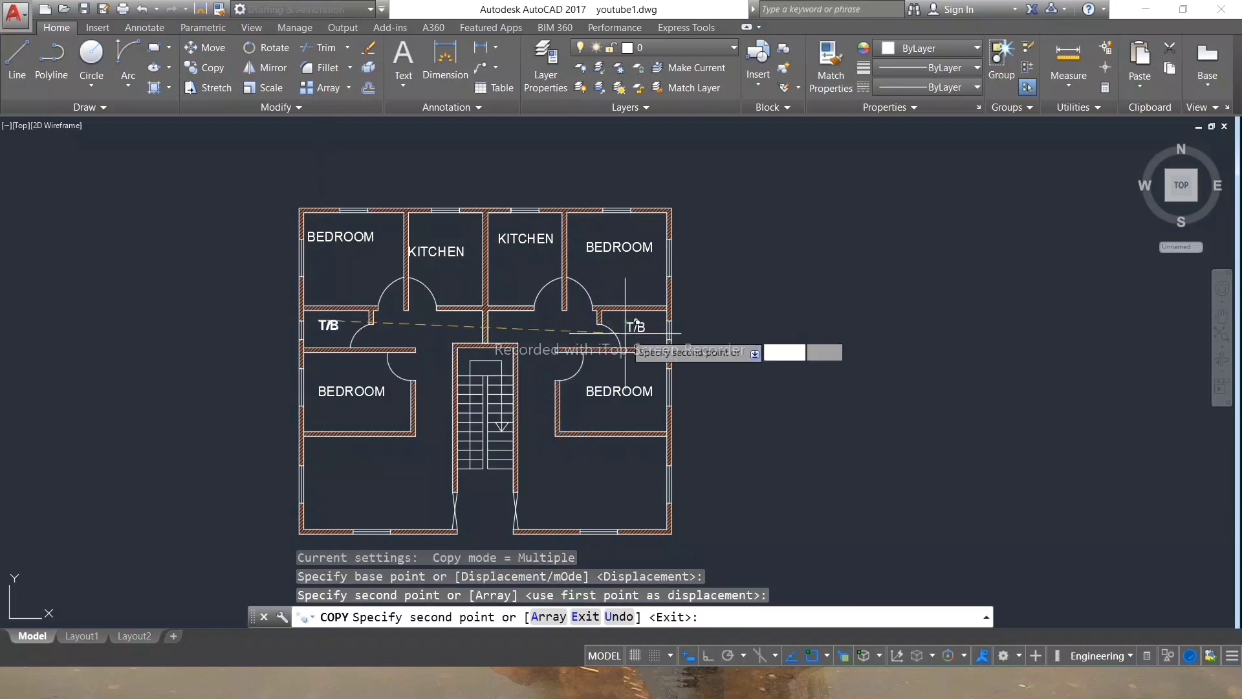
left_click(595, 483)
key("Escape")
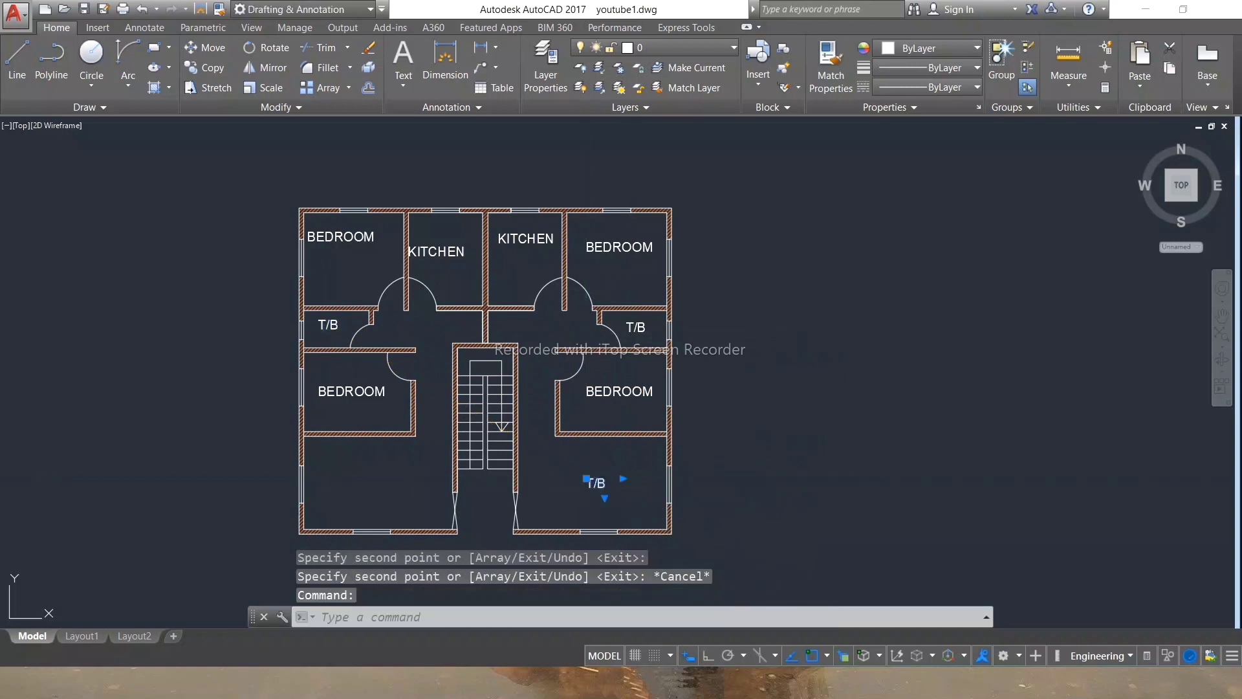
Retype the lower-right room's label as HALL.
double_click(602, 486)
type("HALL")
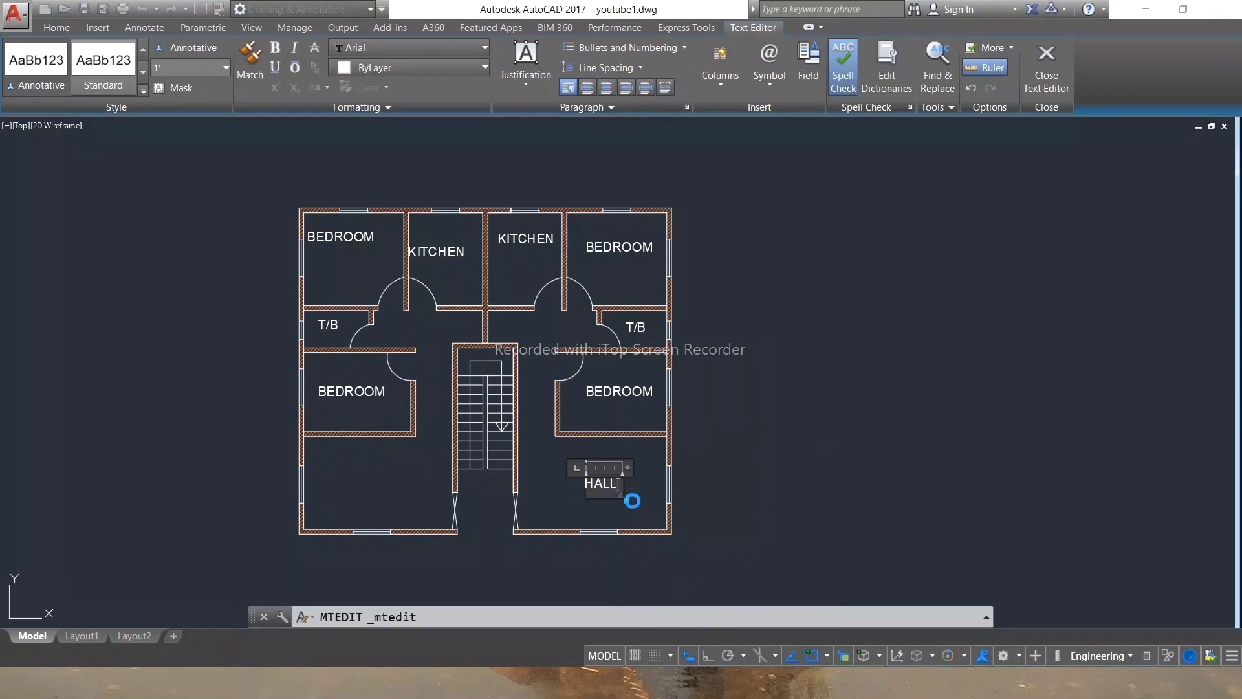
key("Escape")
left_click(768, 344)
left_click(567, 467)
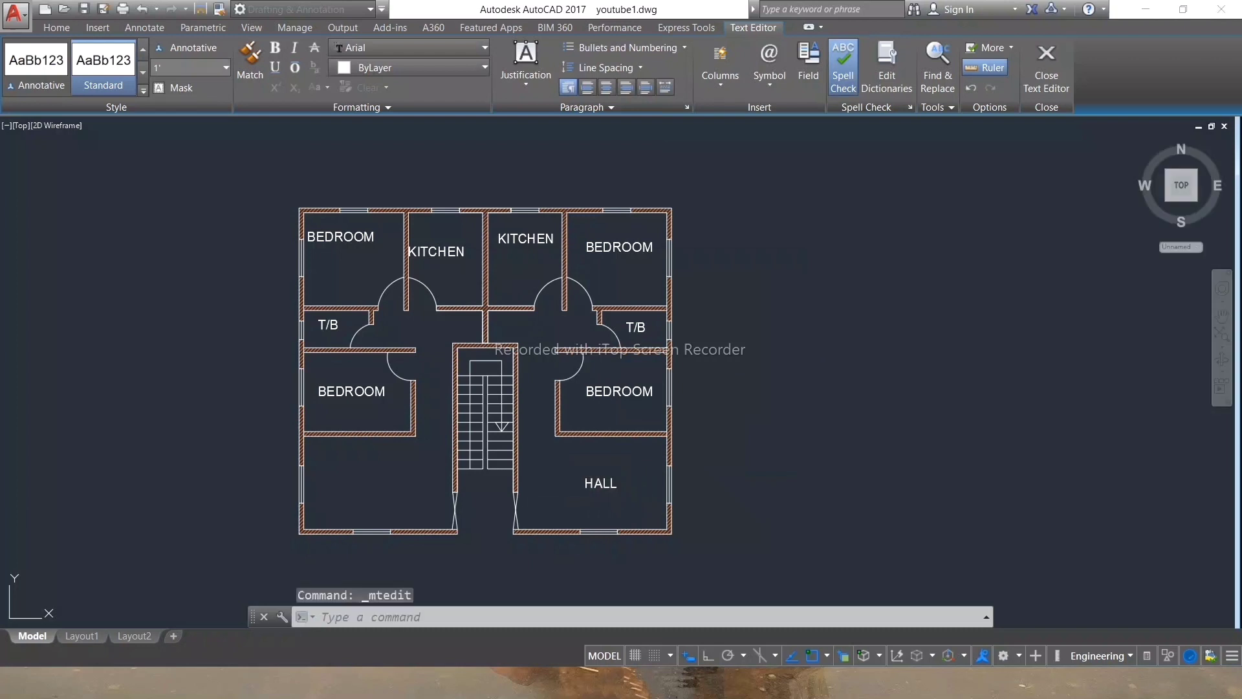
Copy the HALL label into the lower-left room.
left_click(595, 476)
type("c")
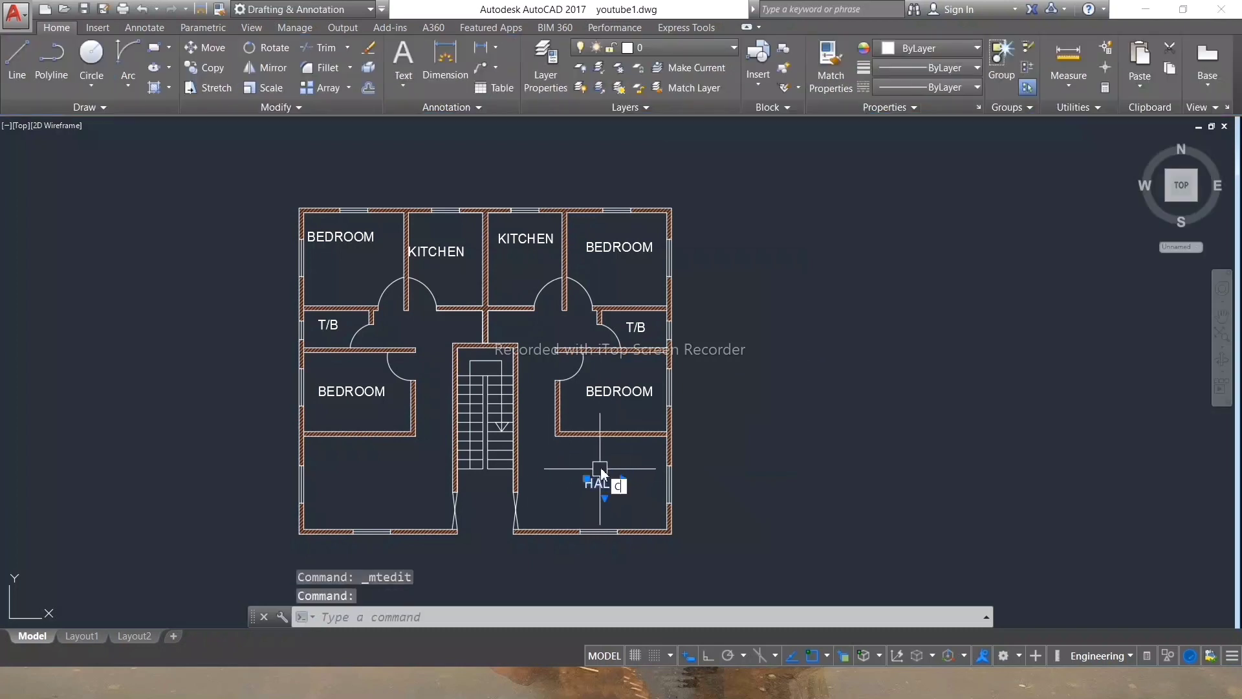
type("o")
key("Return")
left_click(585, 488)
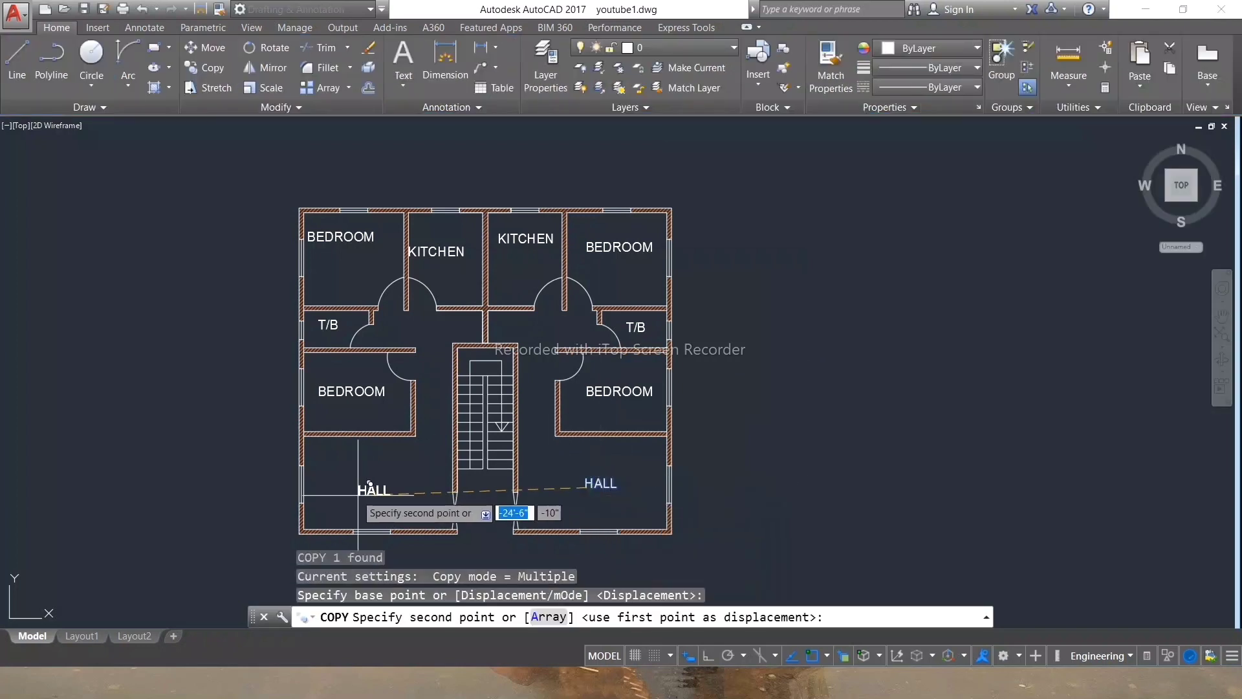
left_click(350, 485)
key("Escape")
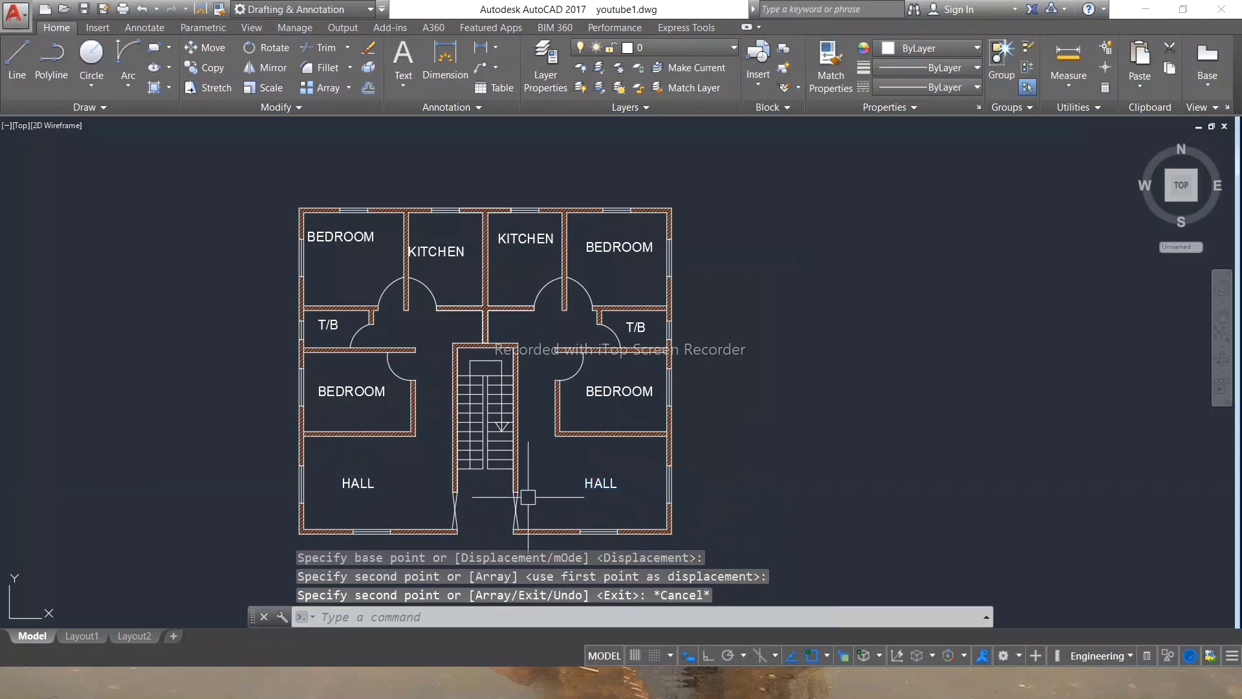
scroll(504, 466, "down", 2)
scroll(478, 436, "up", 2)
key("Escape")
key("Escape")
type("co")
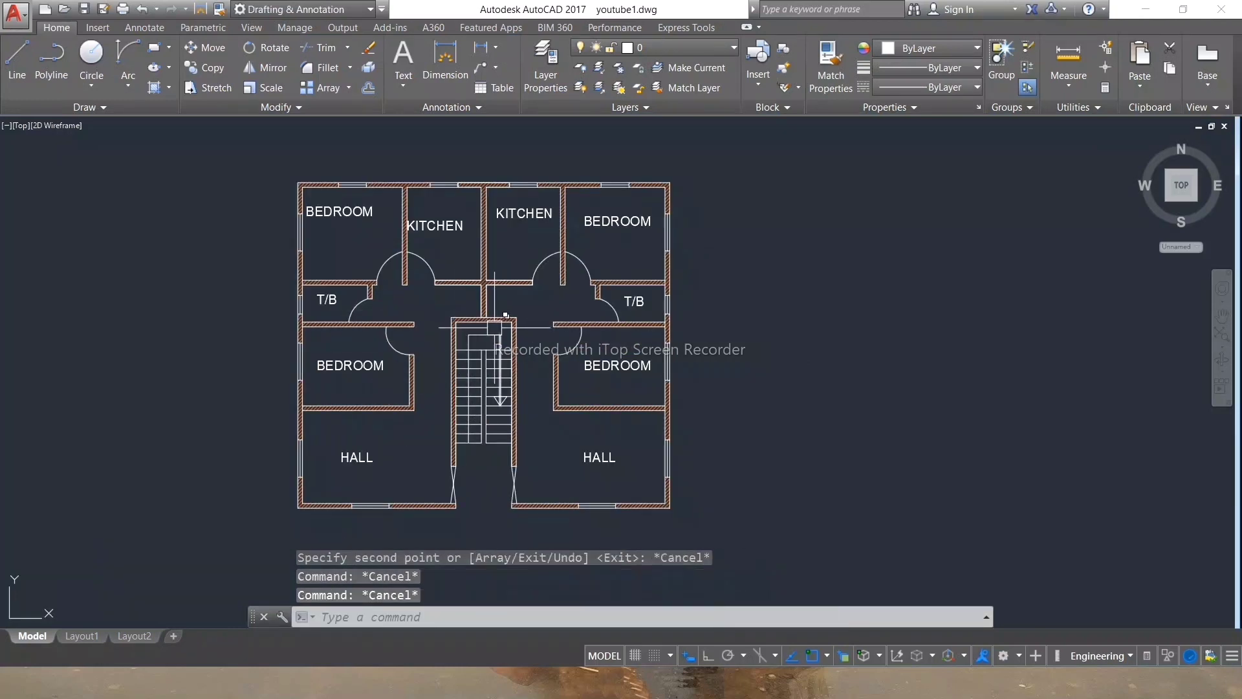
Copy the T/B label above the plan and near the kitchen door.
key("Return")
left_click(317, 303)
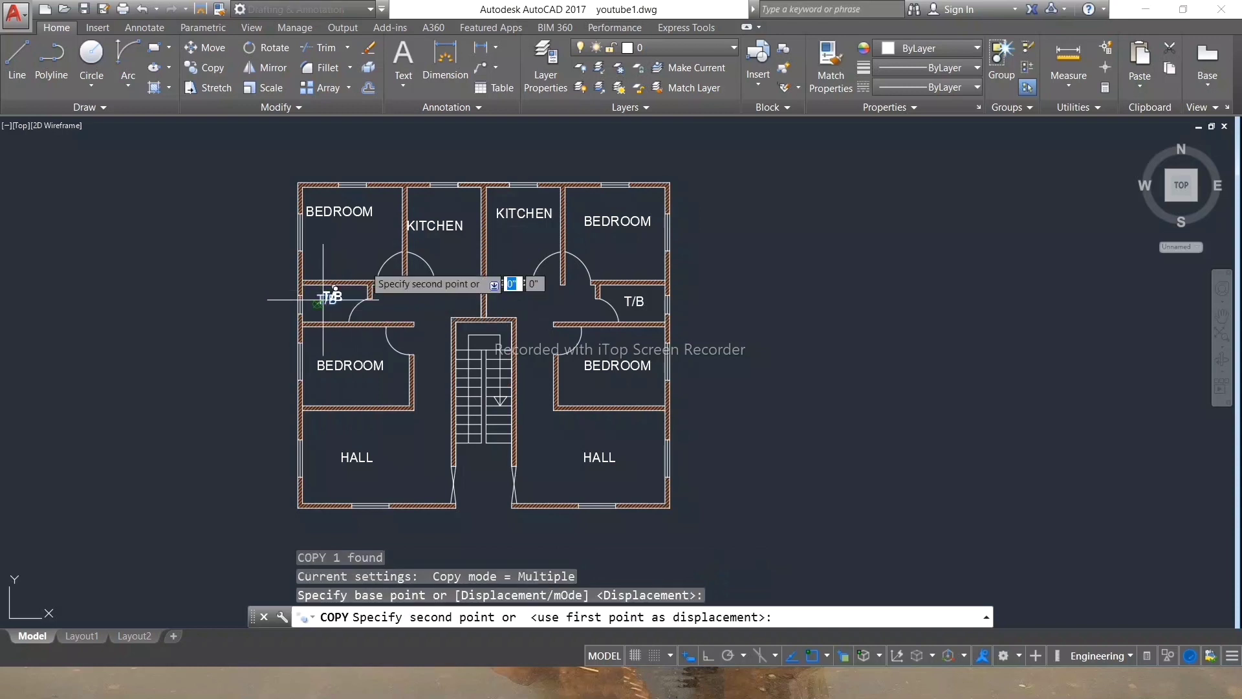
left_click(344, 174)
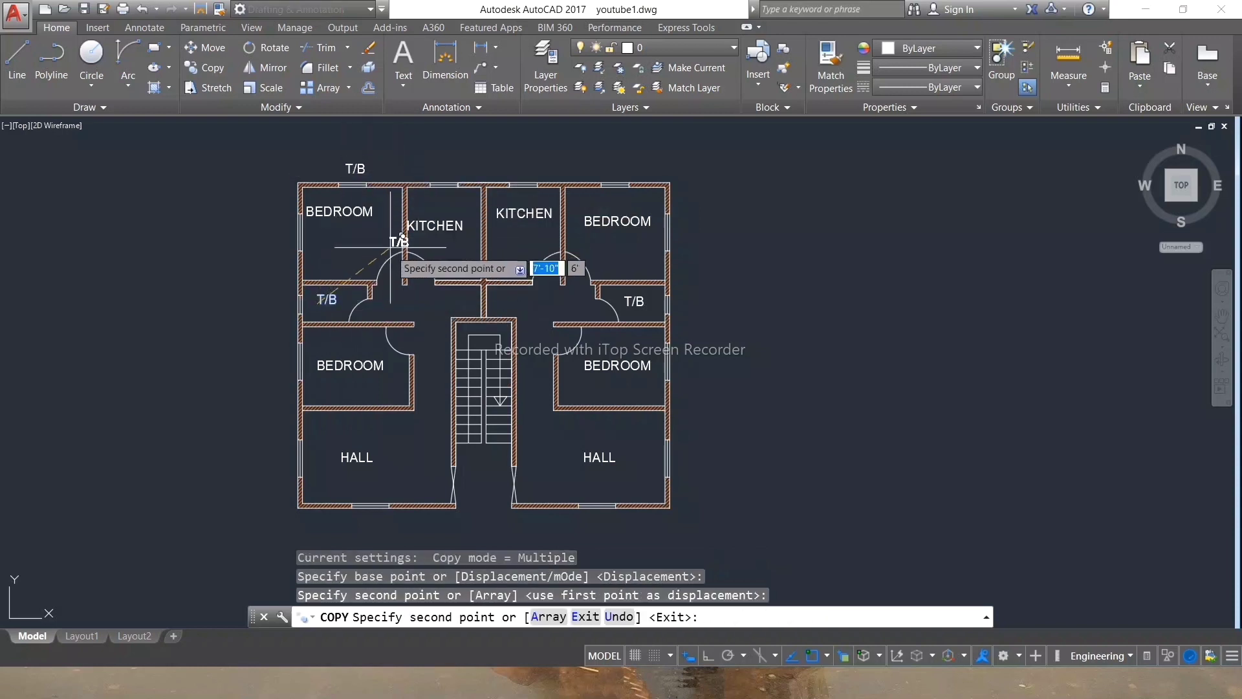
left_click(375, 282)
key("Escape")
key("Escape")
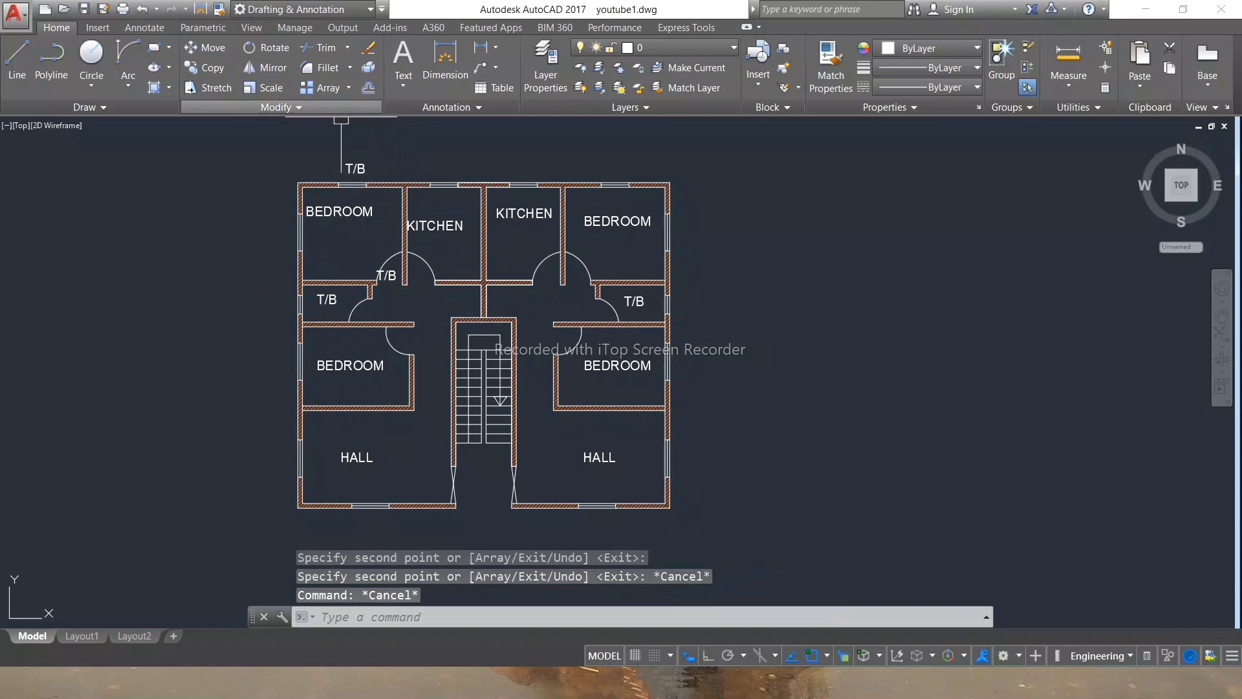
key("Escape")
key("Escape")
key("Escape")
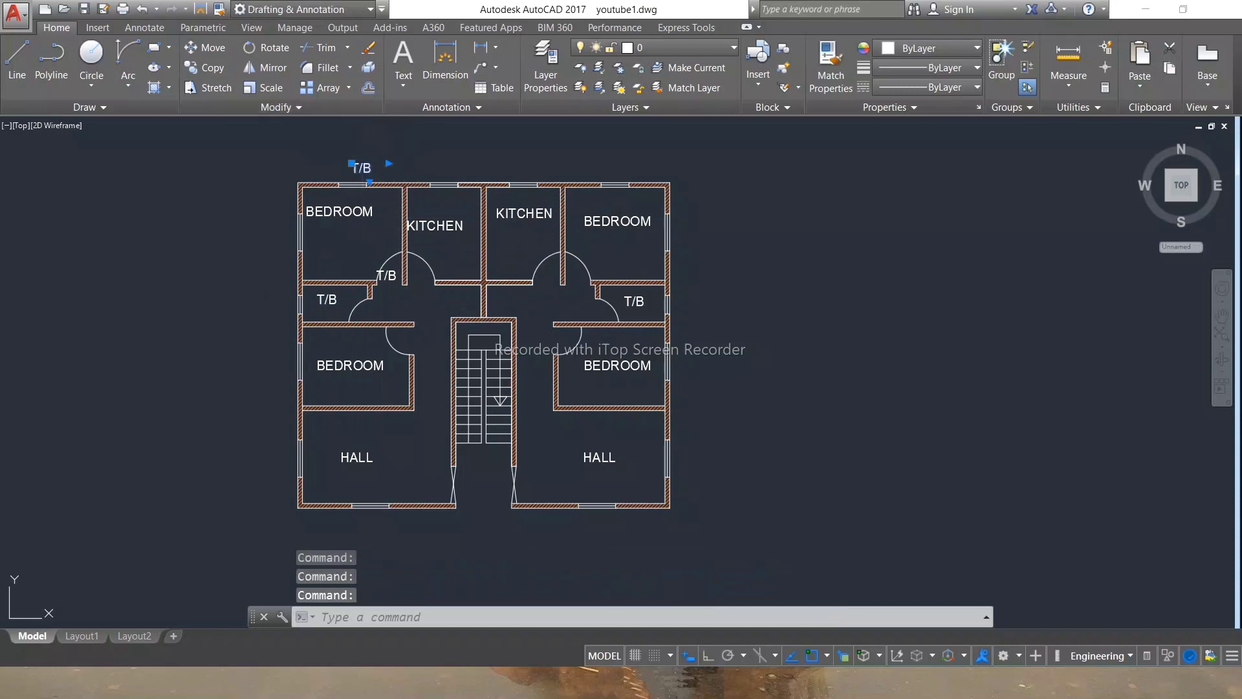
Retype the label above the plan as W.
double_click(380, 175)
type("W")
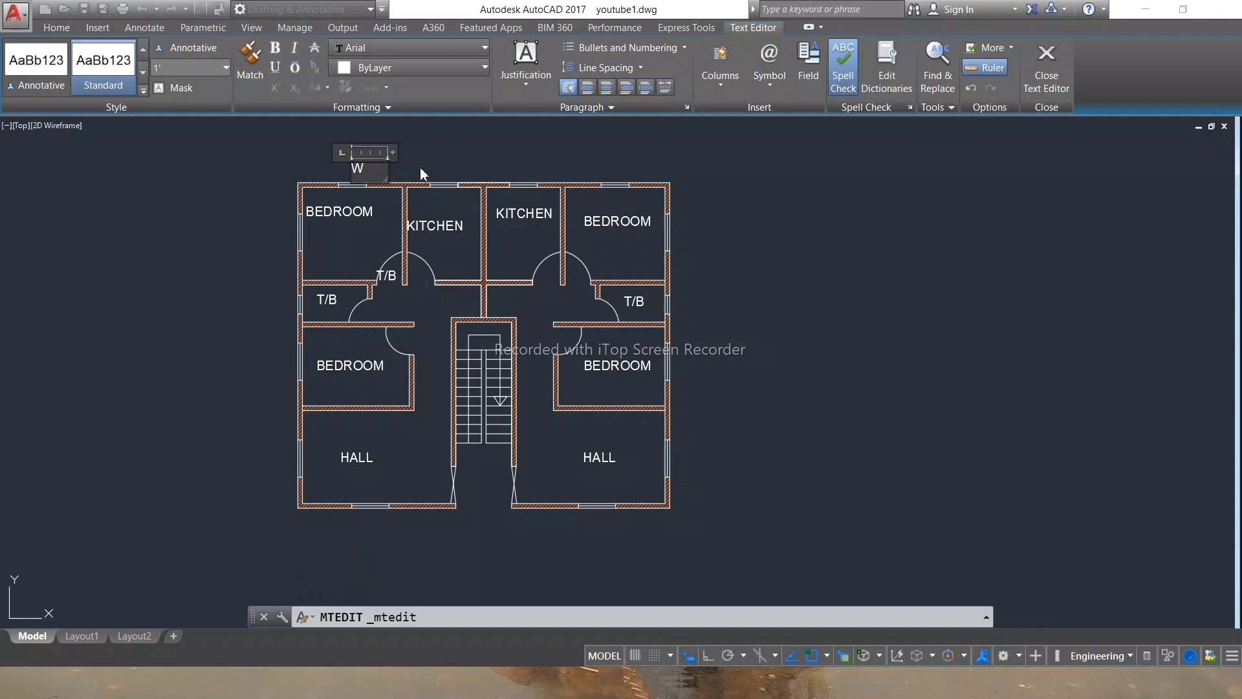
left_click(422, 173)
type("cuo")
key("Return")
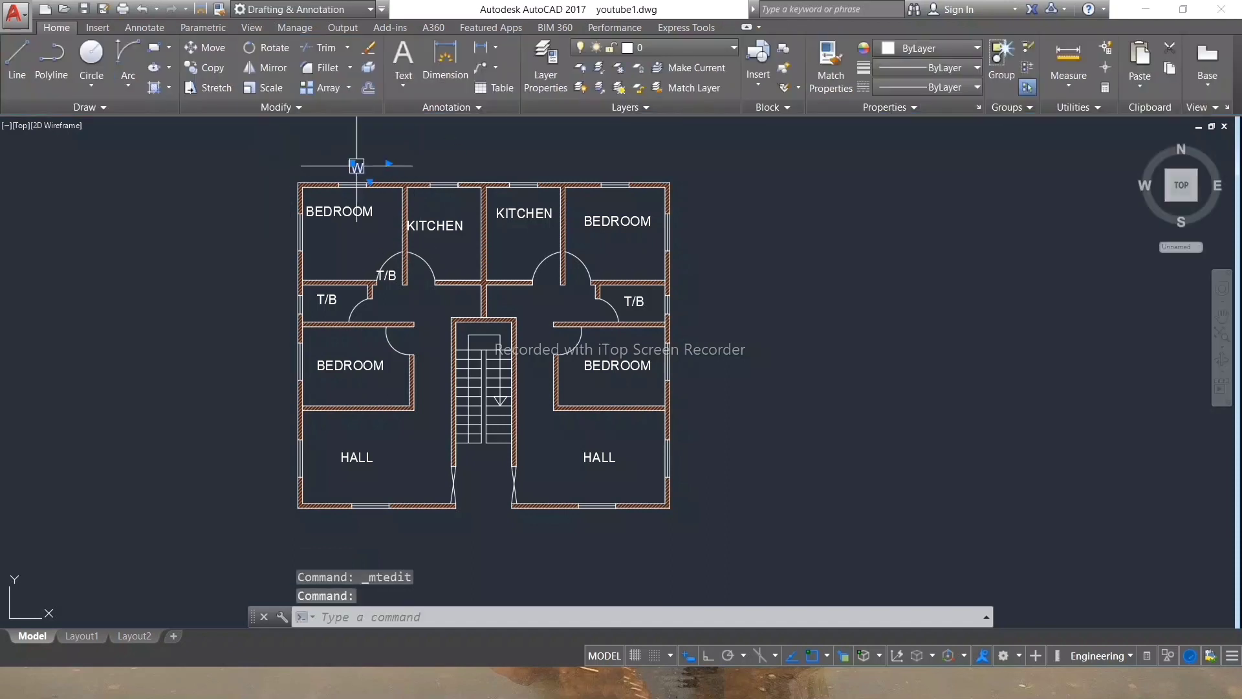
left_click(355, 166)
Copy the W mark to each window along the top, right, bottom and left walls.
type("o")
key("Return")
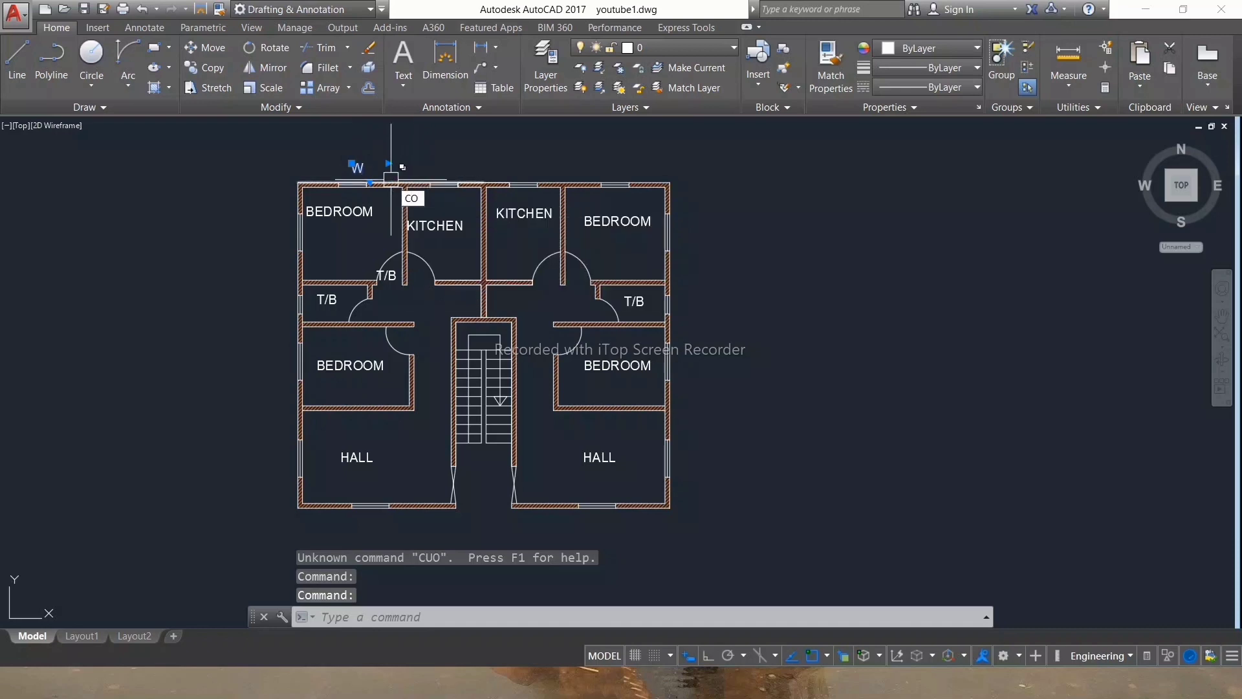
left_click(349, 165)
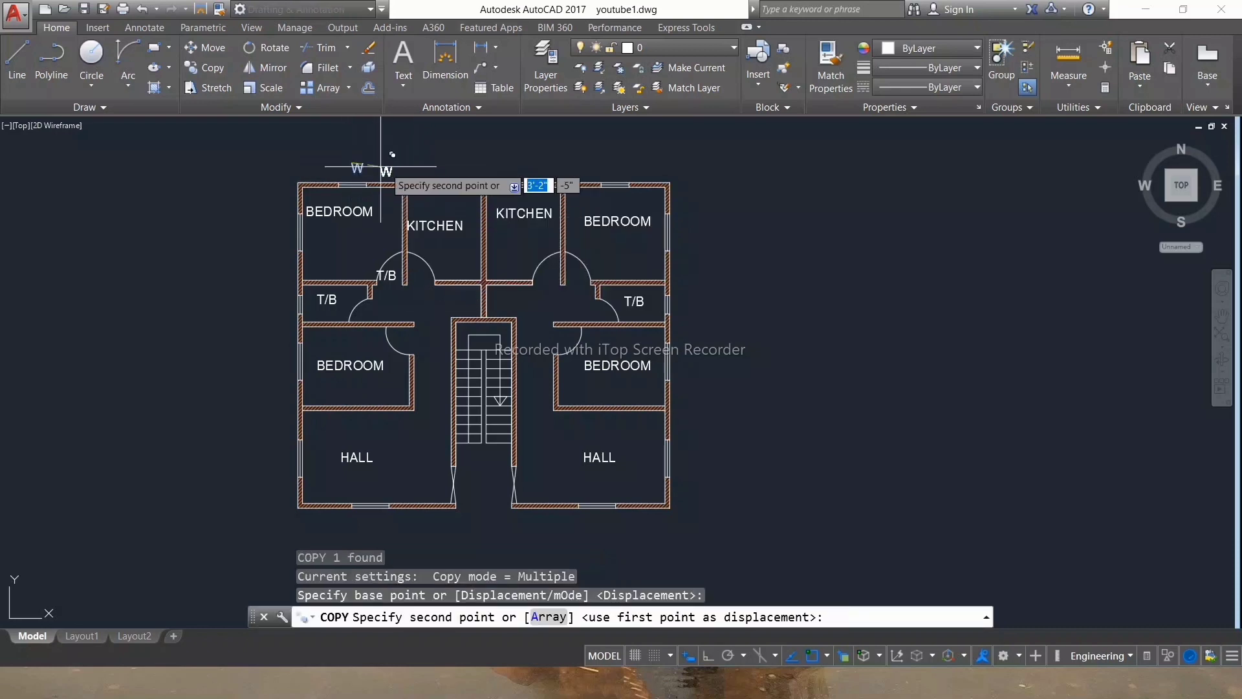
left_click(442, 170)
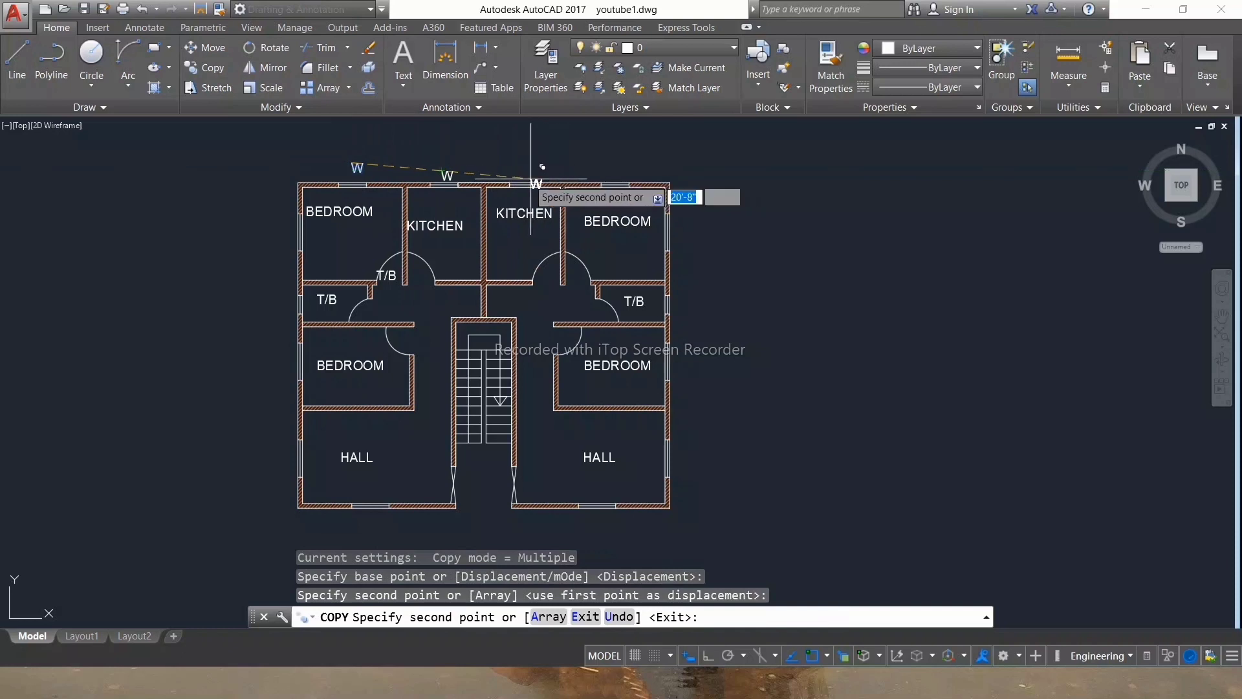
left_click(518, 171)
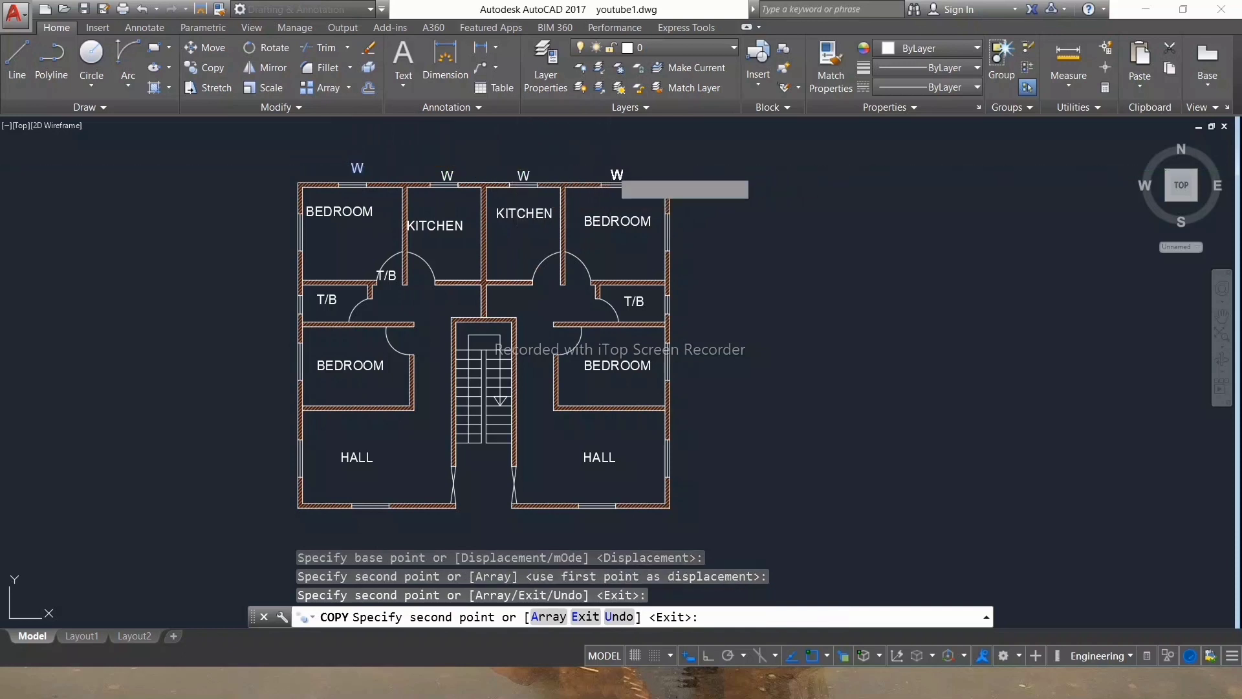
left_click(612, 171)
left_click(677, 231)
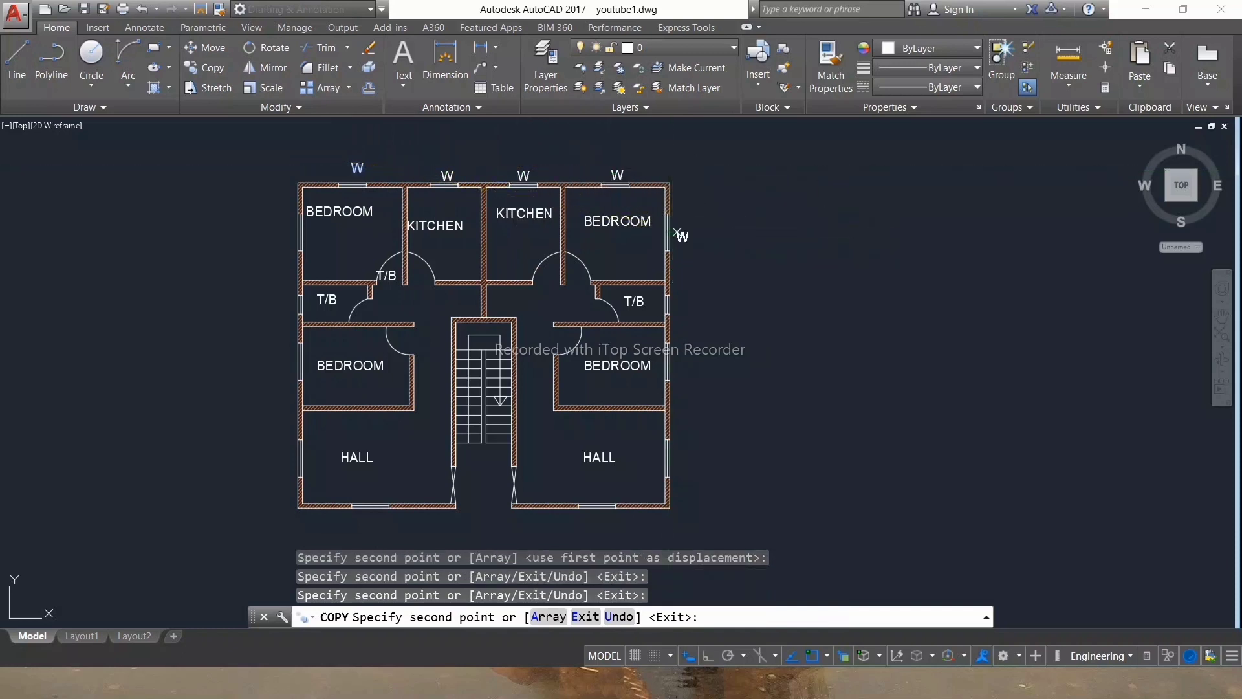
left_click(670, 353)
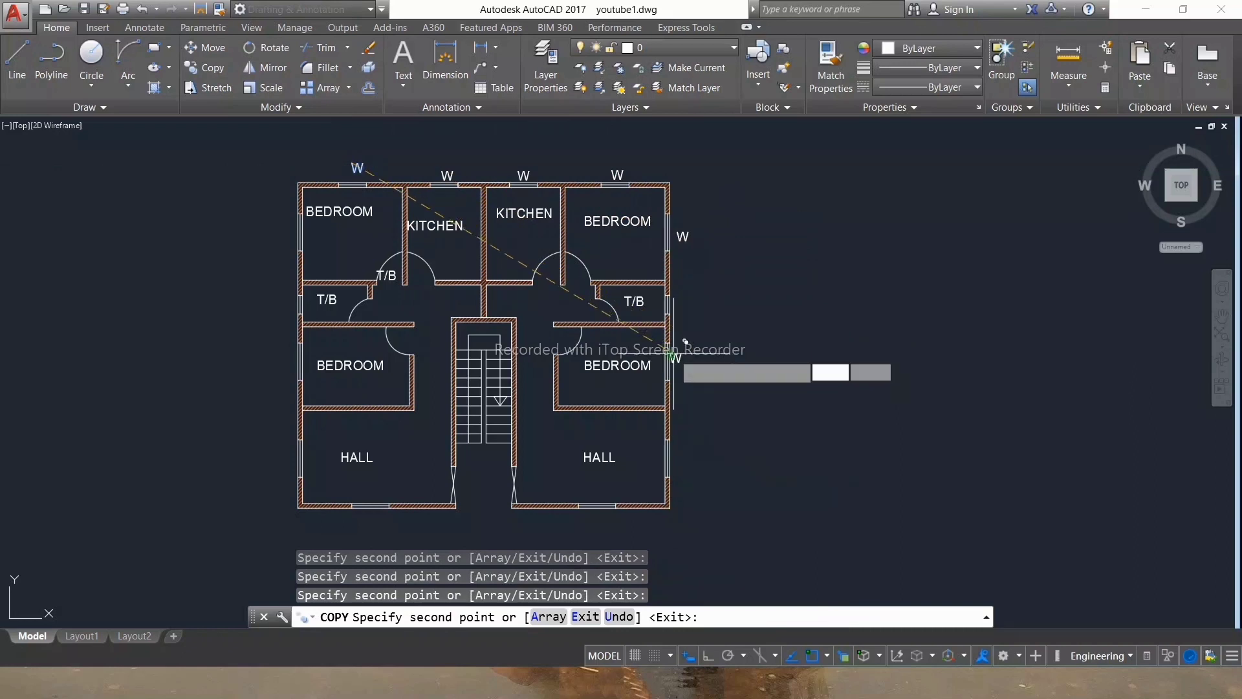
left_click(678, 456)
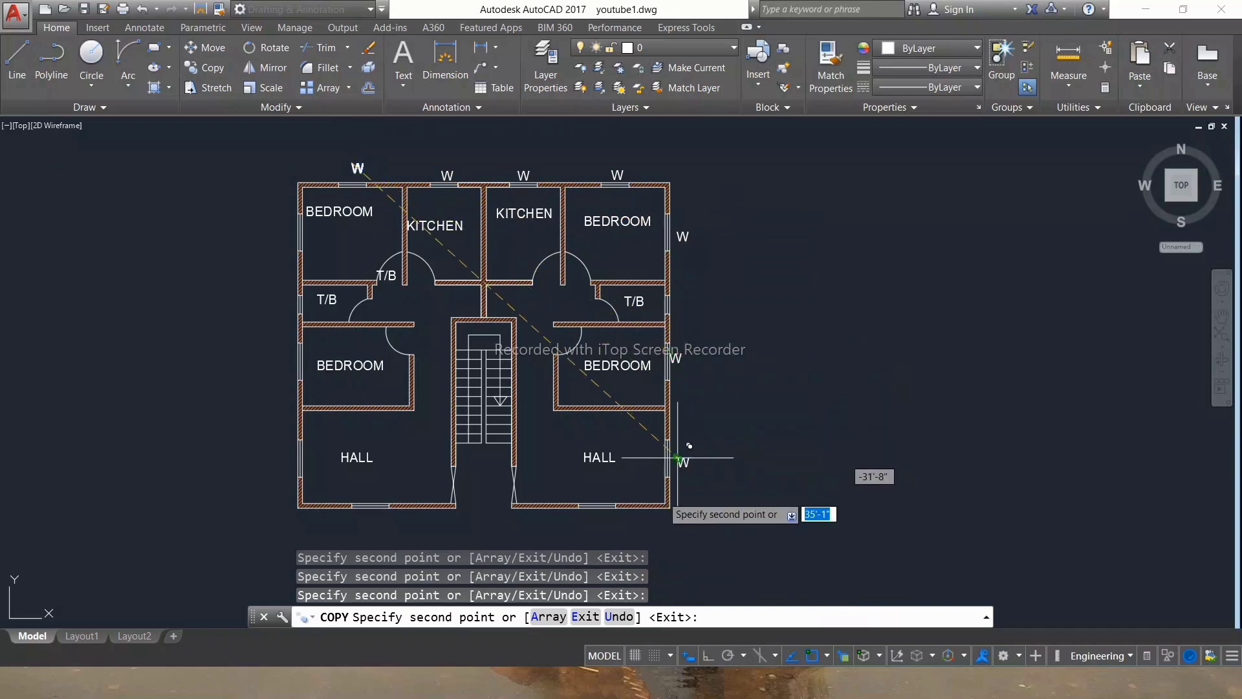
left_click(596, 515)
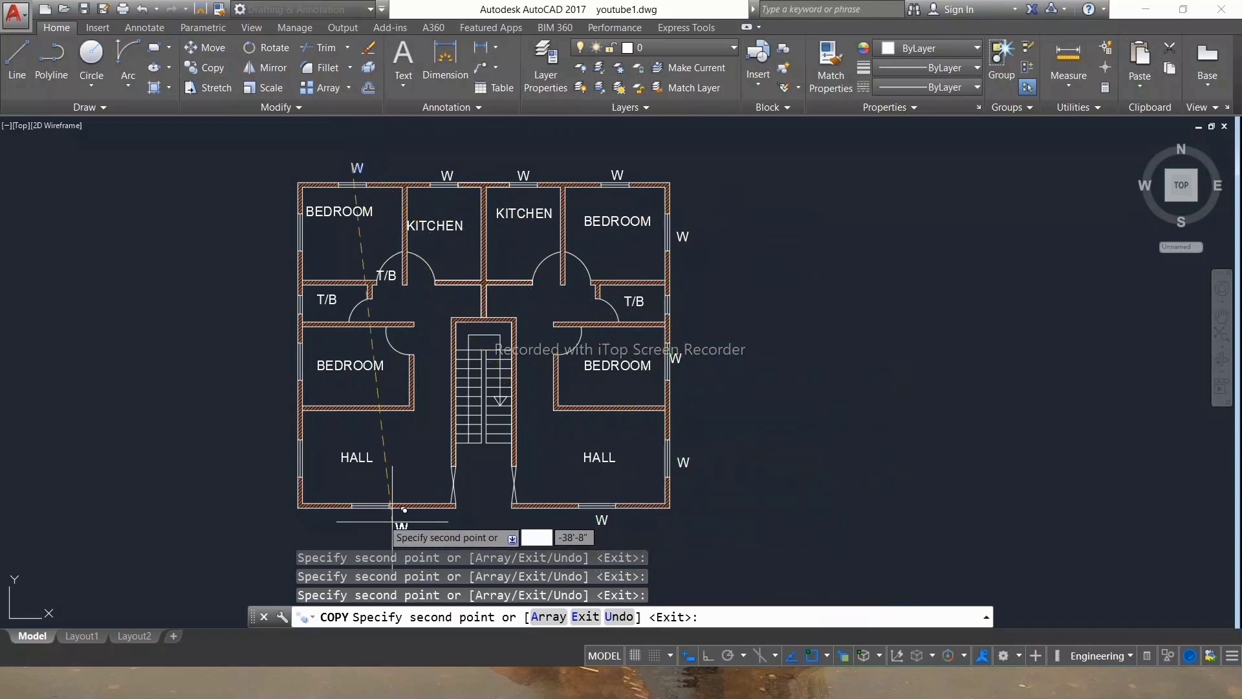
left_click(361, 508)
left_click(279, 452)
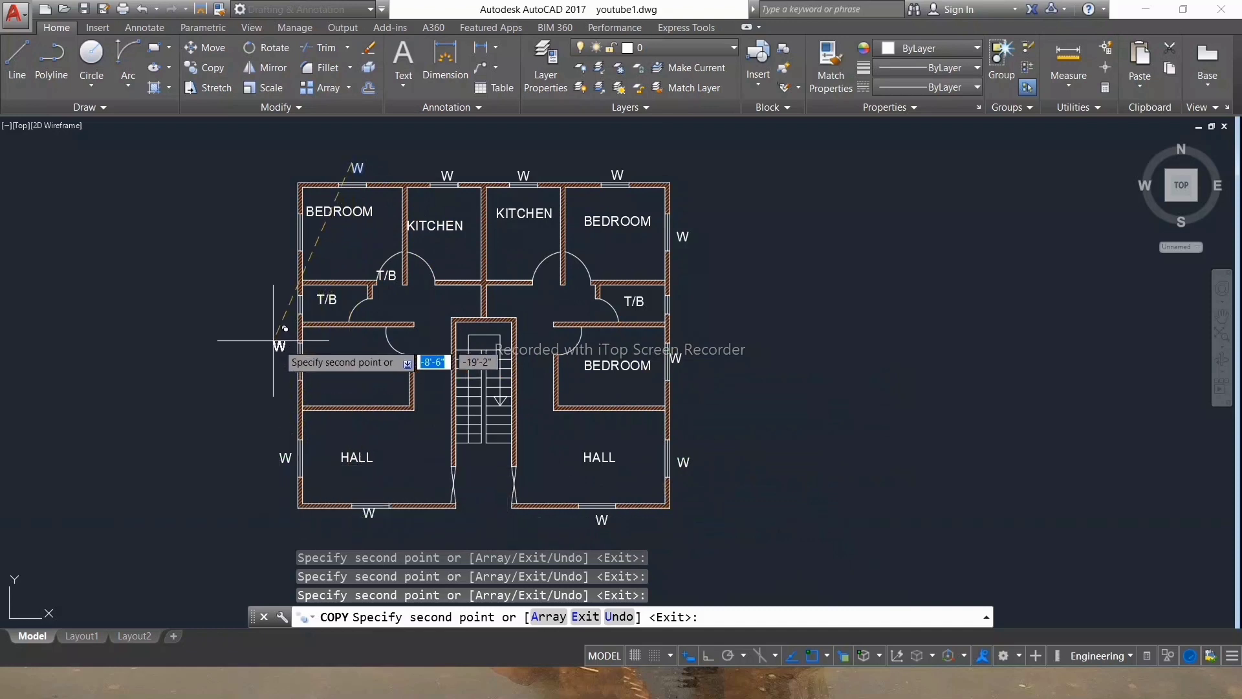
left_click(276, 363)
left_click(278, 230)
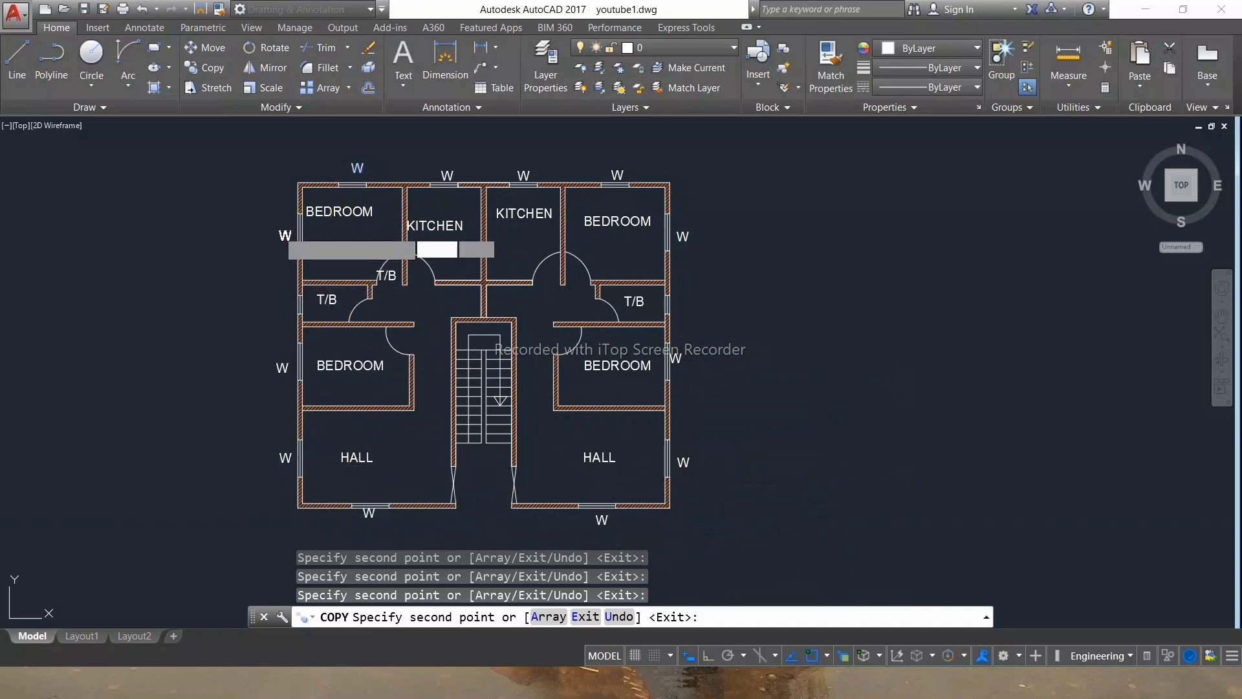
key("Escape")
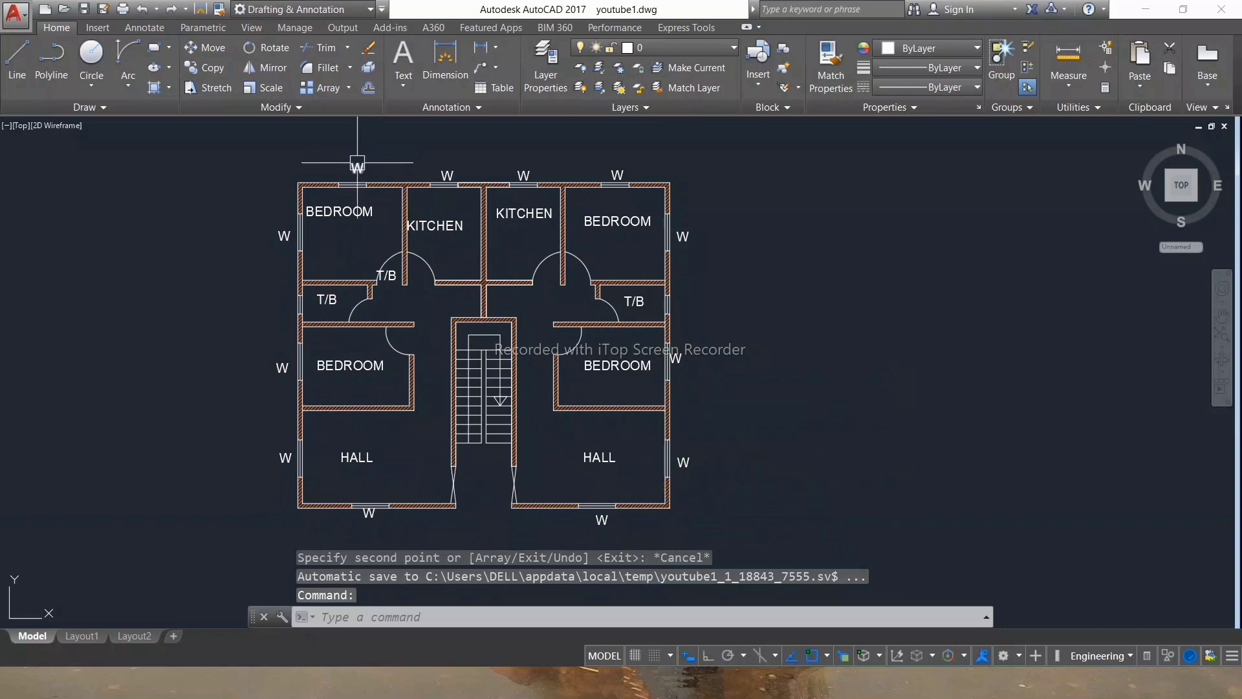
Add one more W mark beside the left toilet wall.
left_click(357, 164)
right_click(360, 162)
left_click(388, 183)
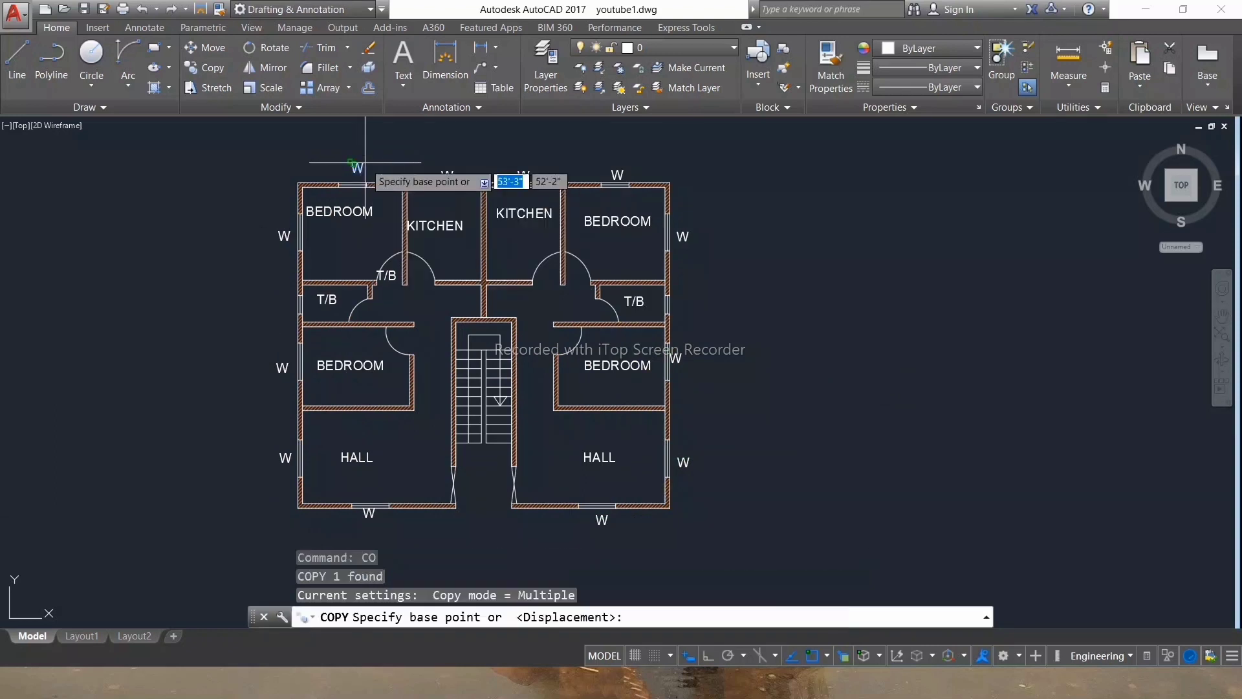
left_click(359, 164)
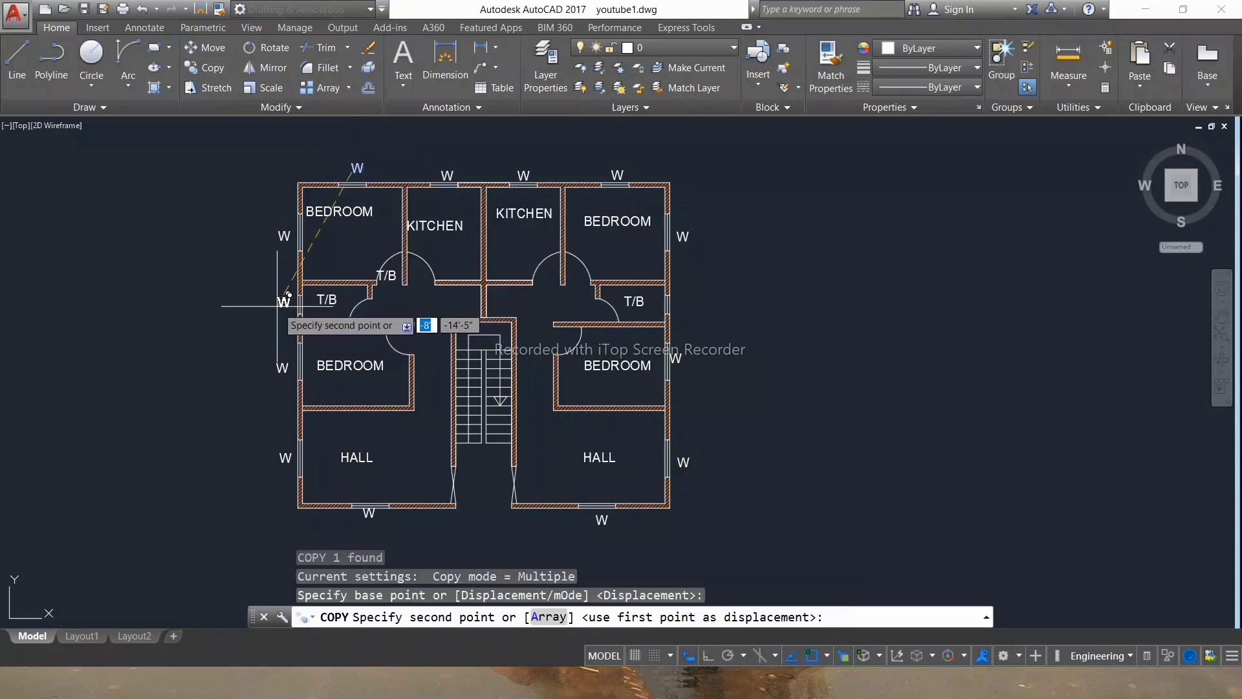
left_click(282, 308)
key("Escape")
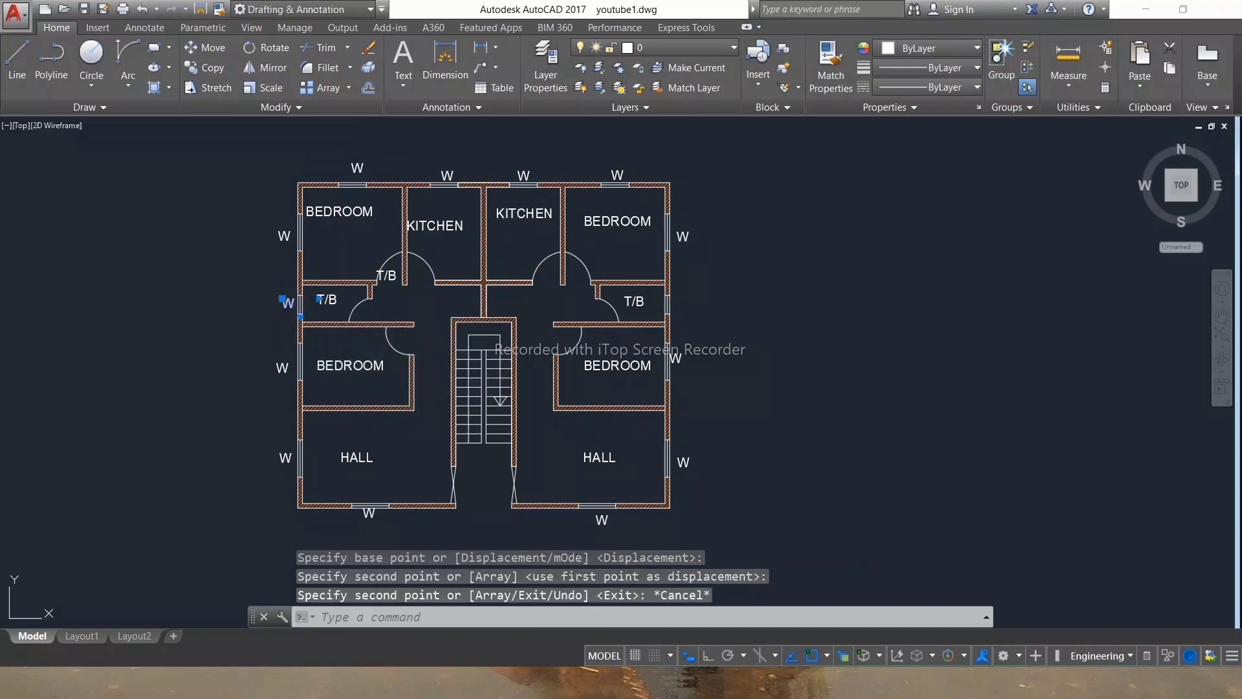
double_click(282, 307)
type("V")
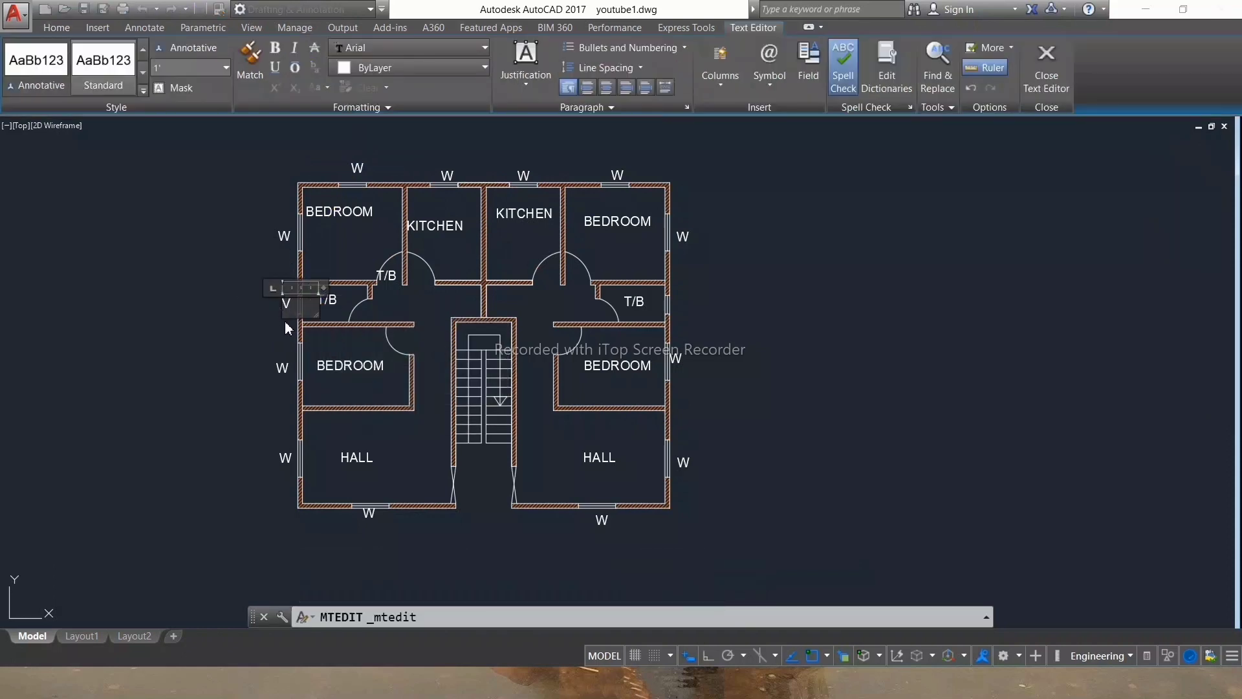
Finish the V window label and copy a V mark beside the right toilet wall.
key("Escape")
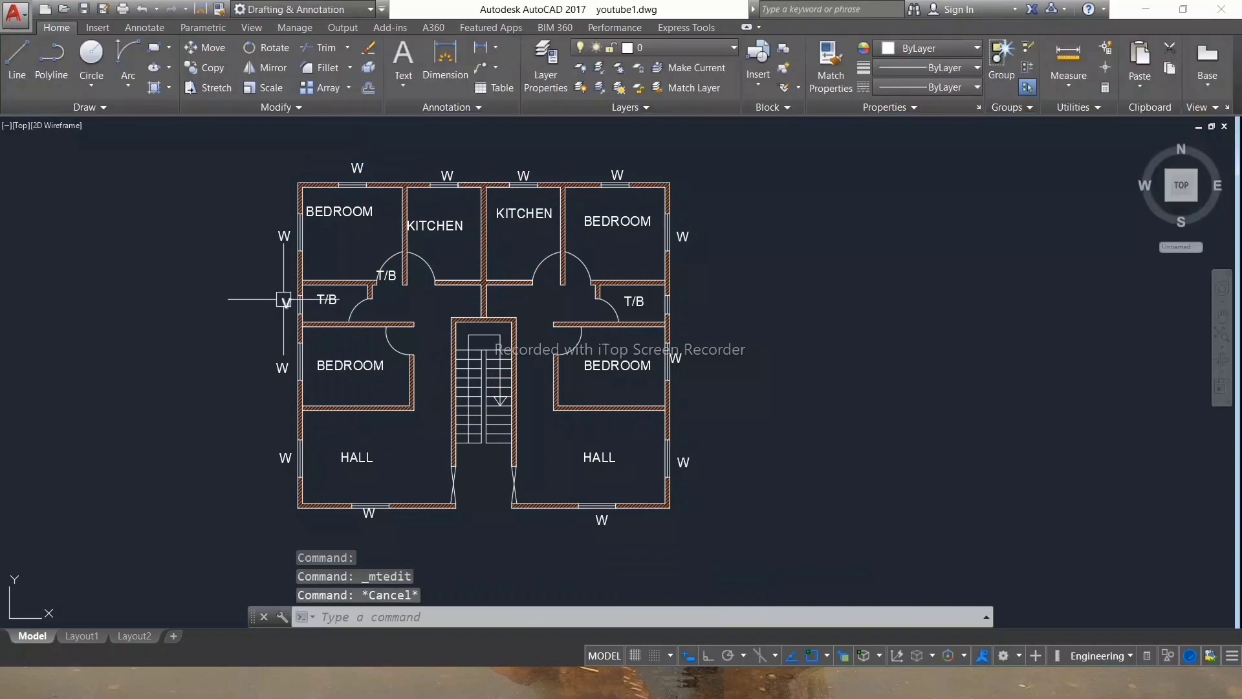
type("COo")
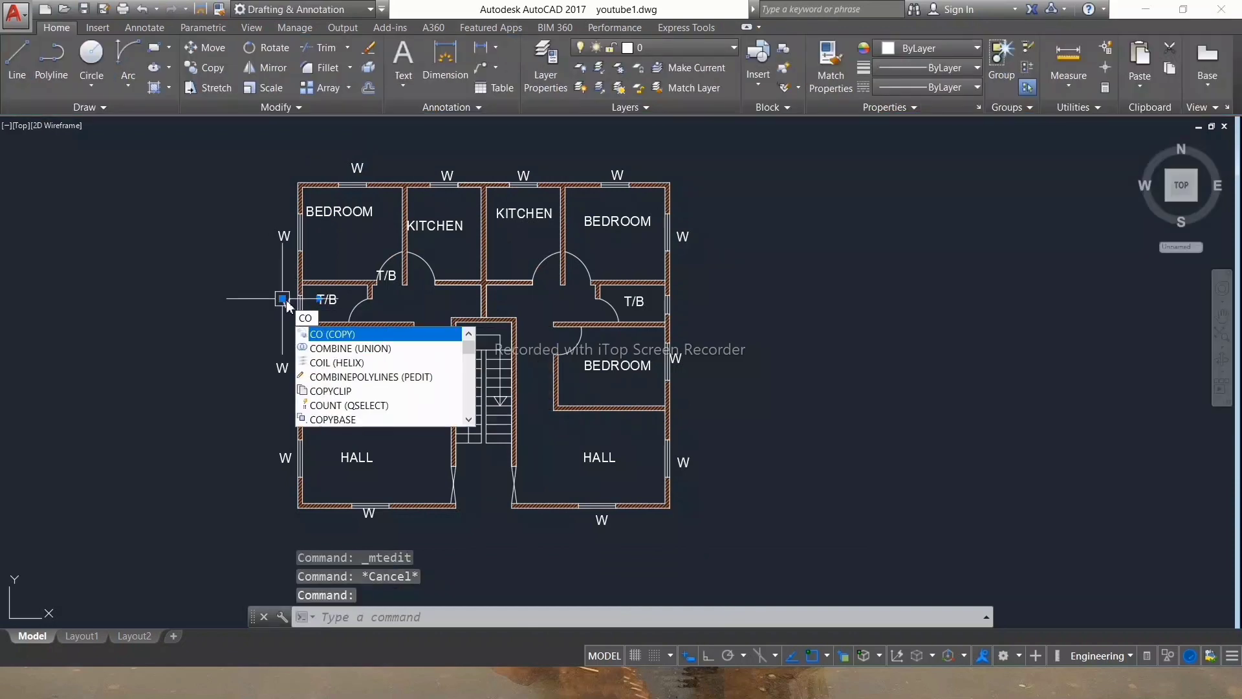
key("Return")
left_click(286, 300)
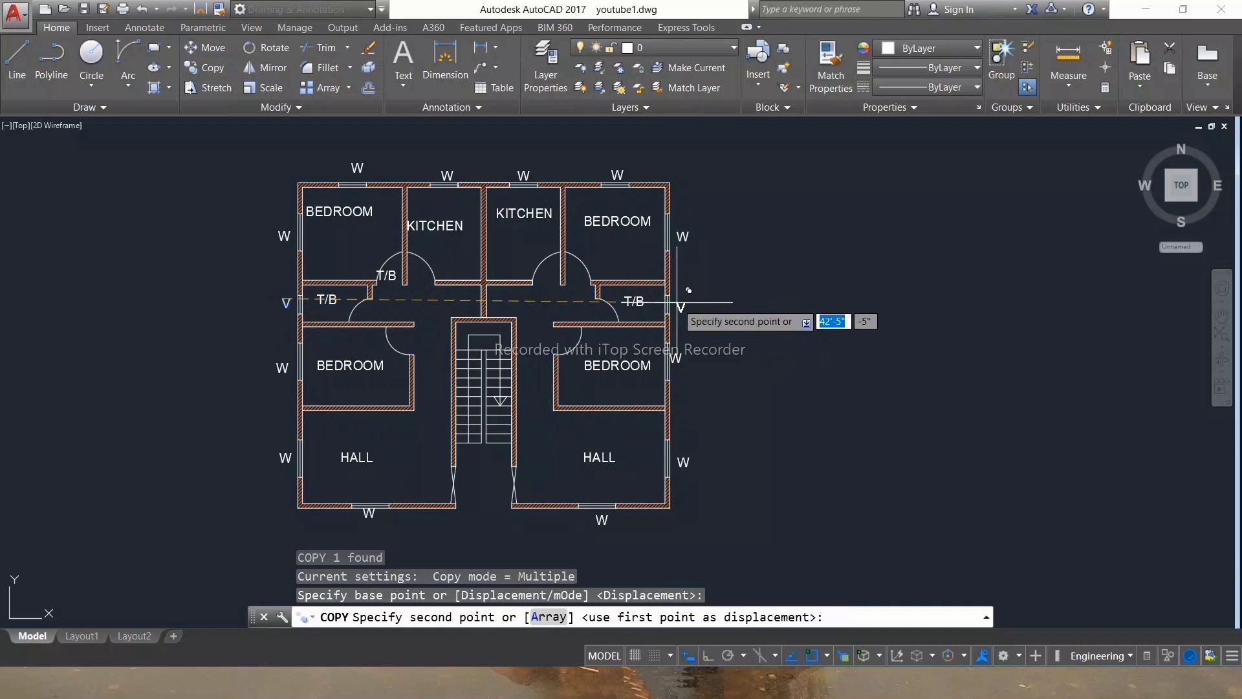
left_click(676, 301)
key("Escape")
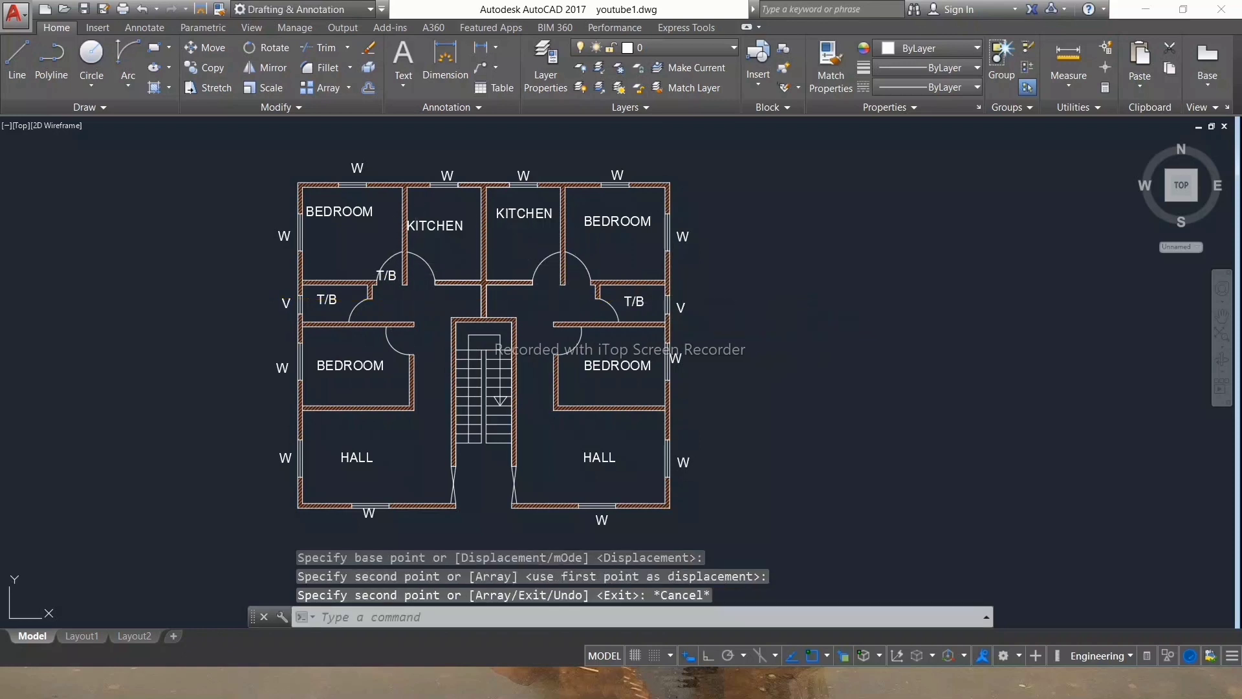
Change the T/B label by the kitchen door to D and move it beside that door.
double_click(388, 276)
type("D")
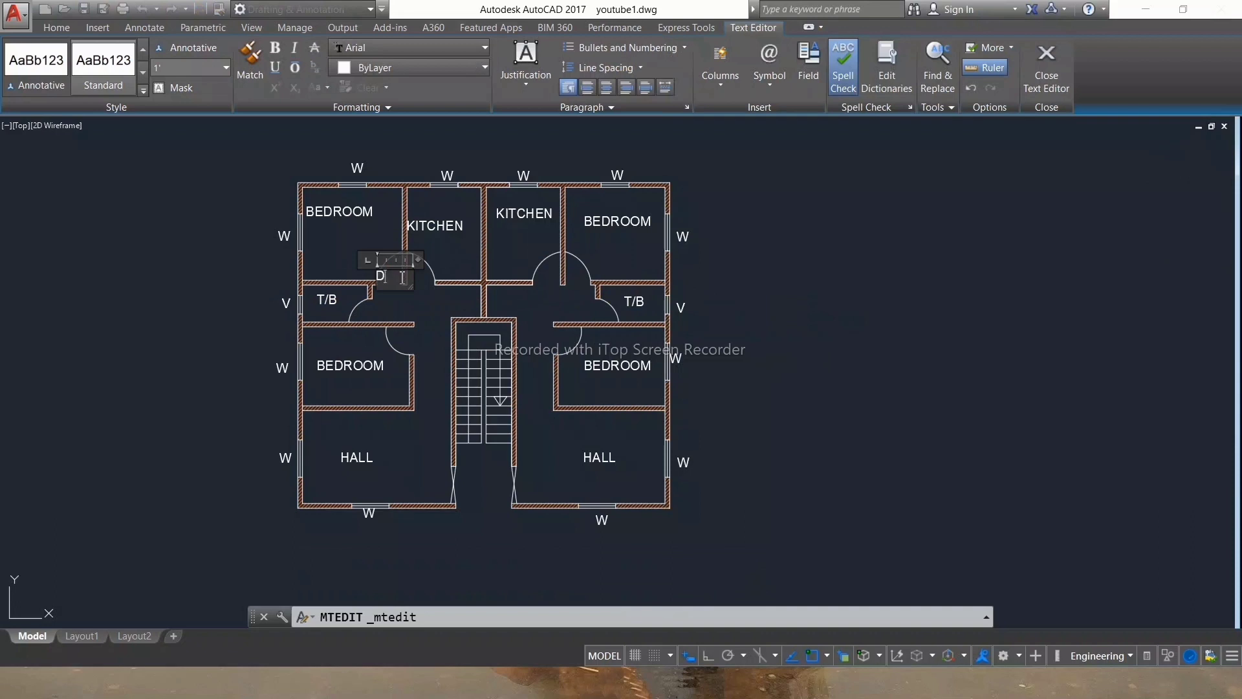
left_click(411, 315)
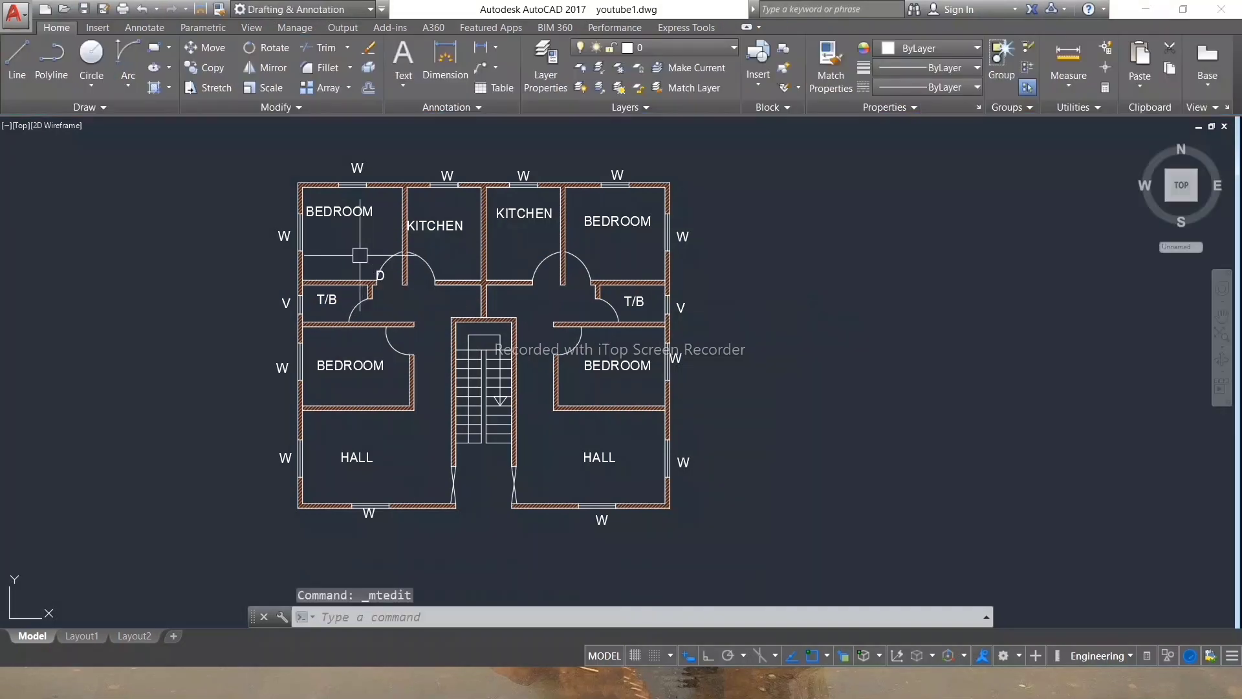
left_click(381, 276)
type("M")
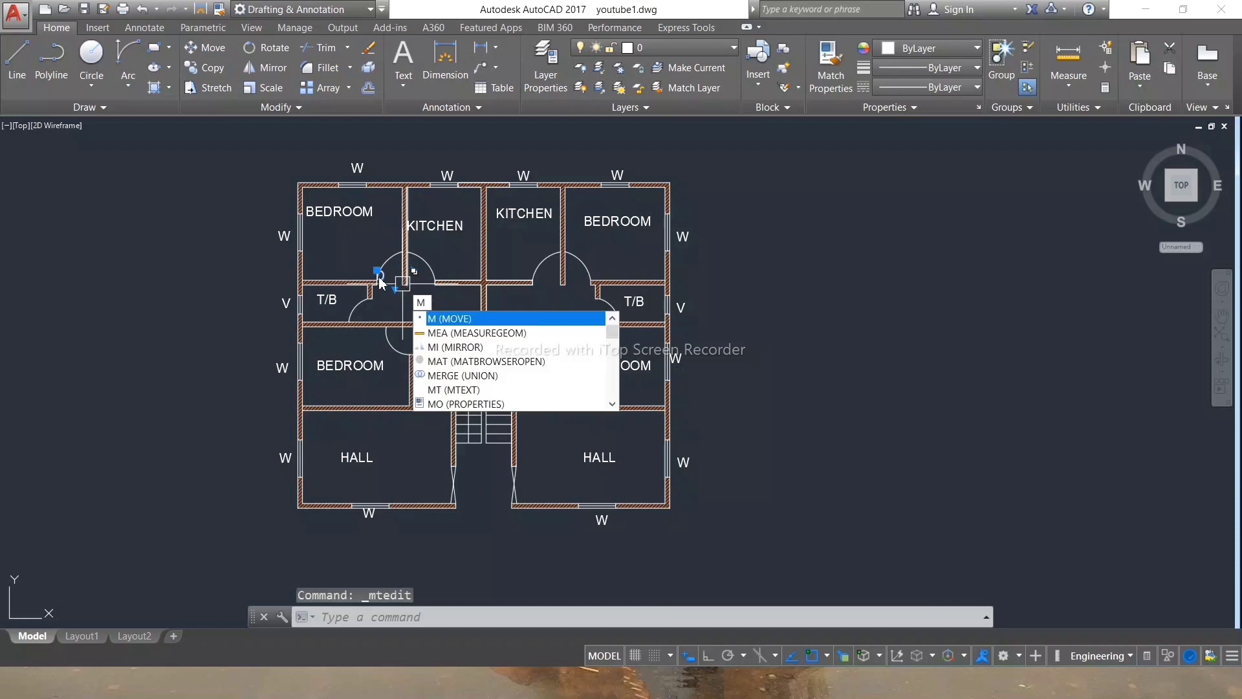
key("Return")
left_click(379, 282)
left_click(388, 279)
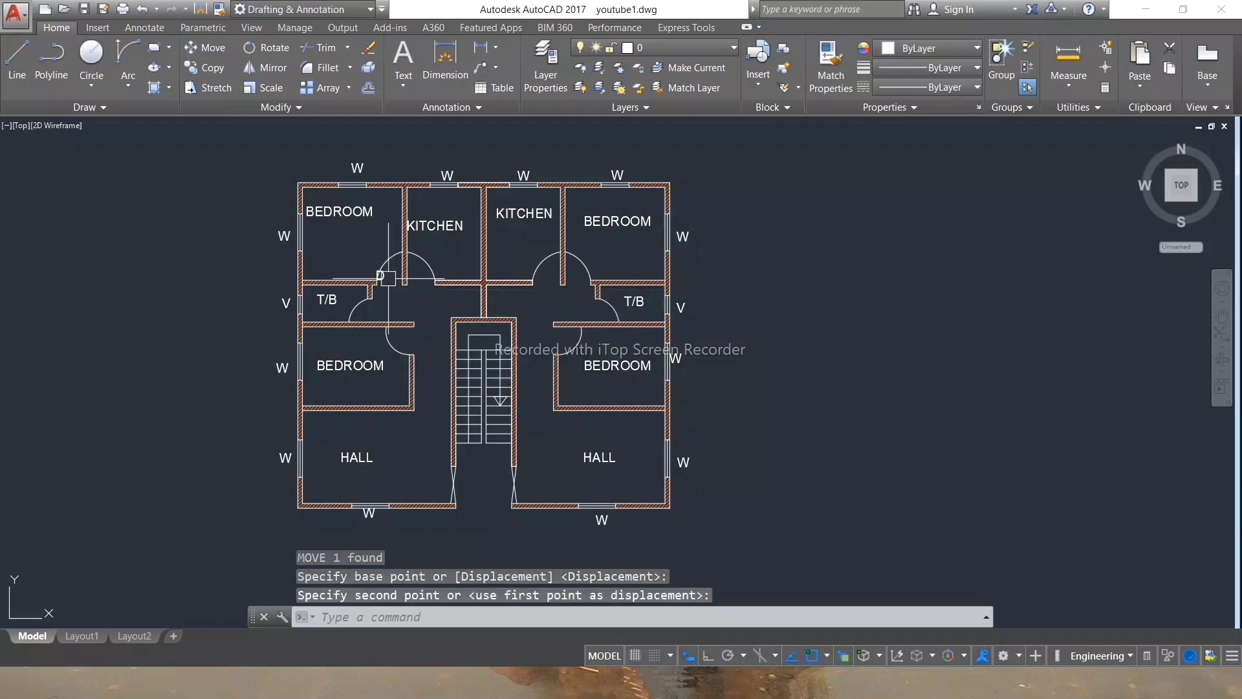
Copy the D mark to the remaining kitchen, T/B and bedroom doorways and both hall doors.
left_click(379, 278)
type("CO")
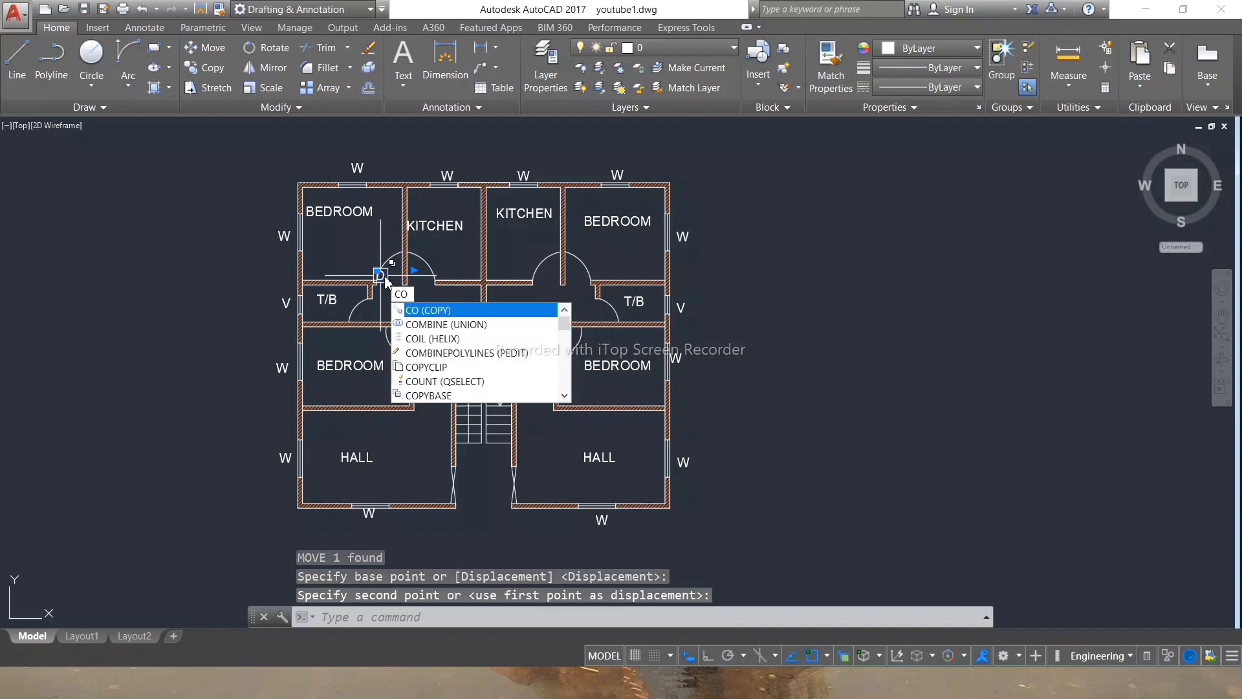
key("Return")
left_click(380, 276)
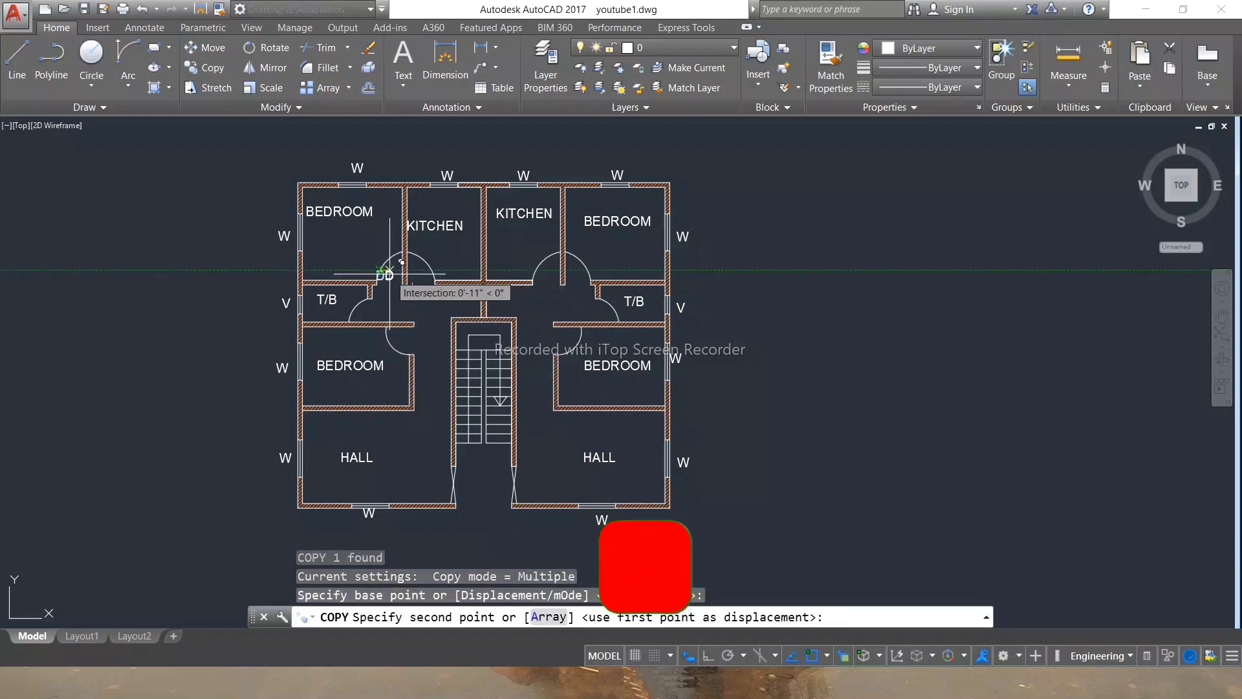
left_click(421, 284)
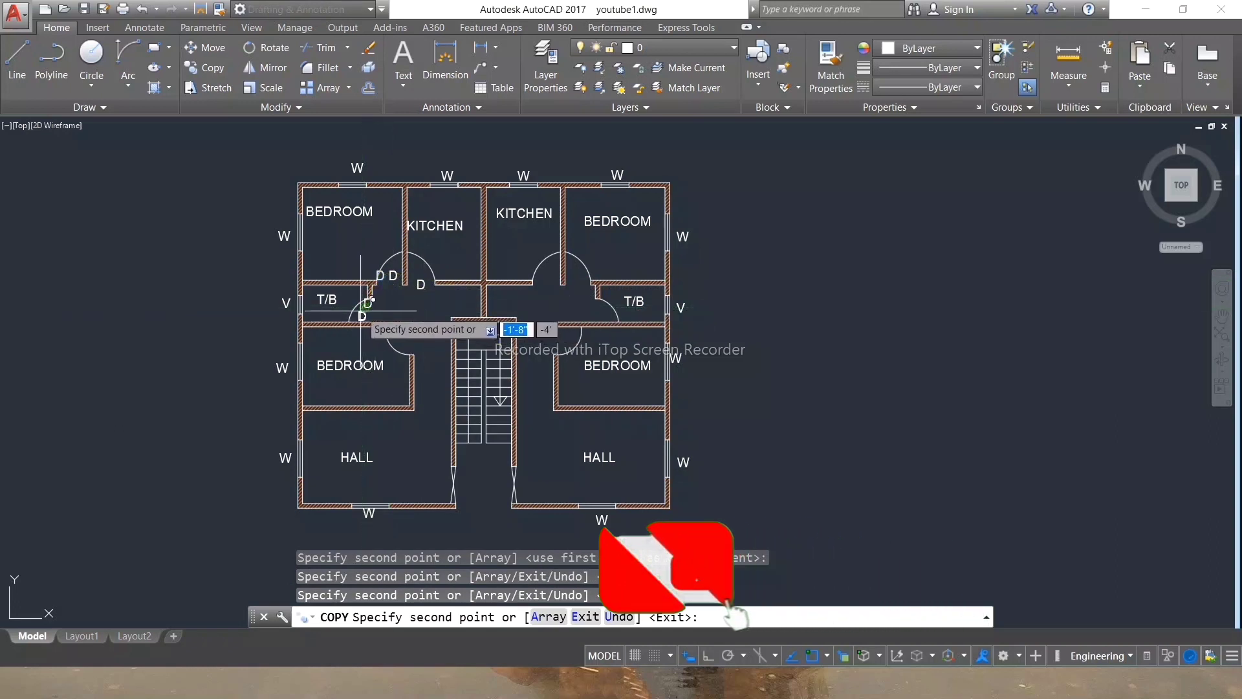
left_click(360, 310)
left_click(416, 327)
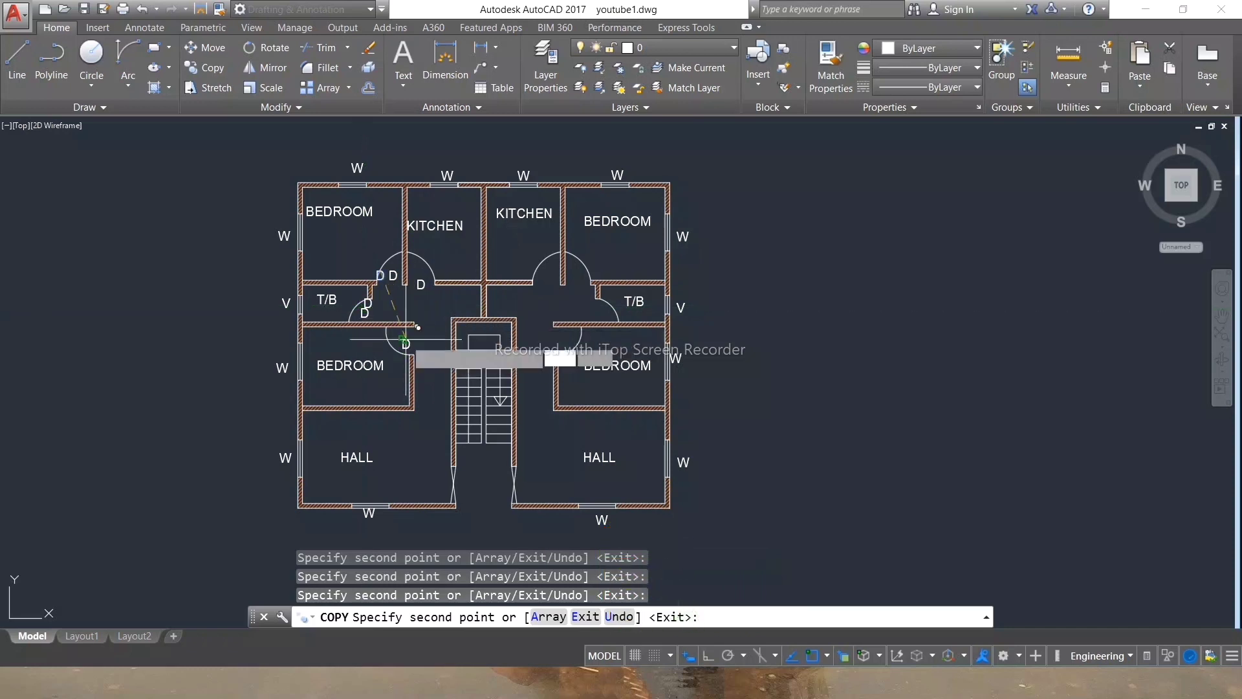
left_click(556, 271)
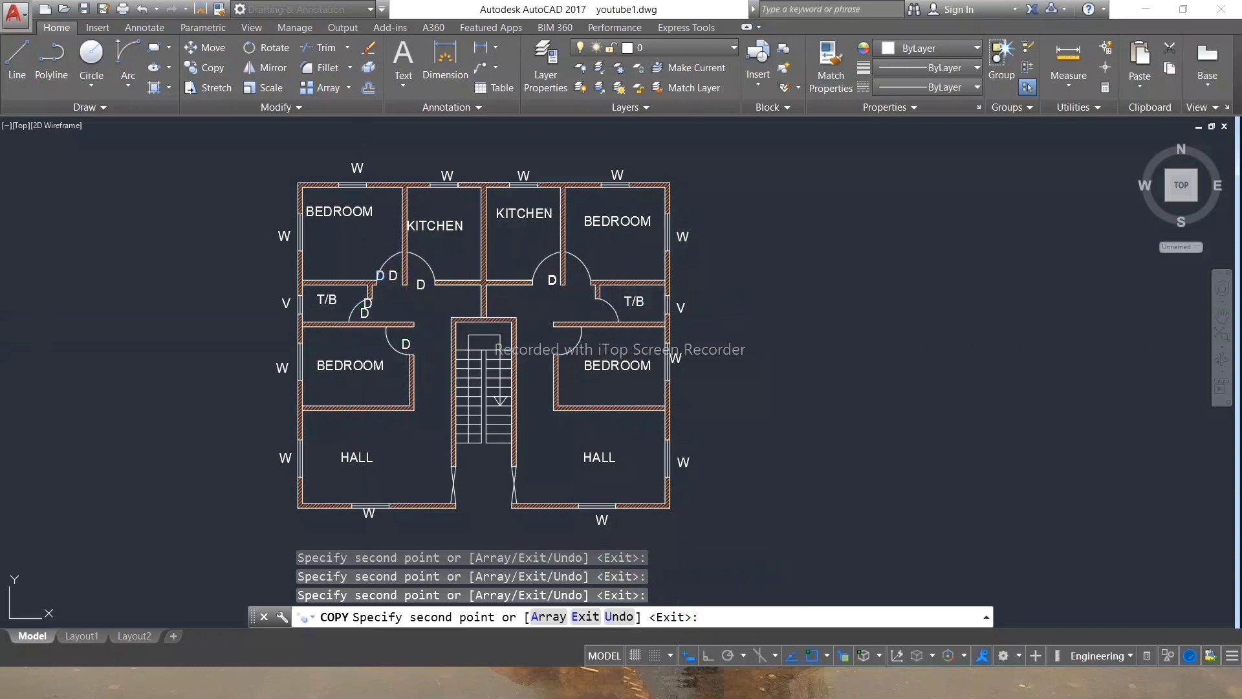
left_click(574, 275)
left_click(605, 300)
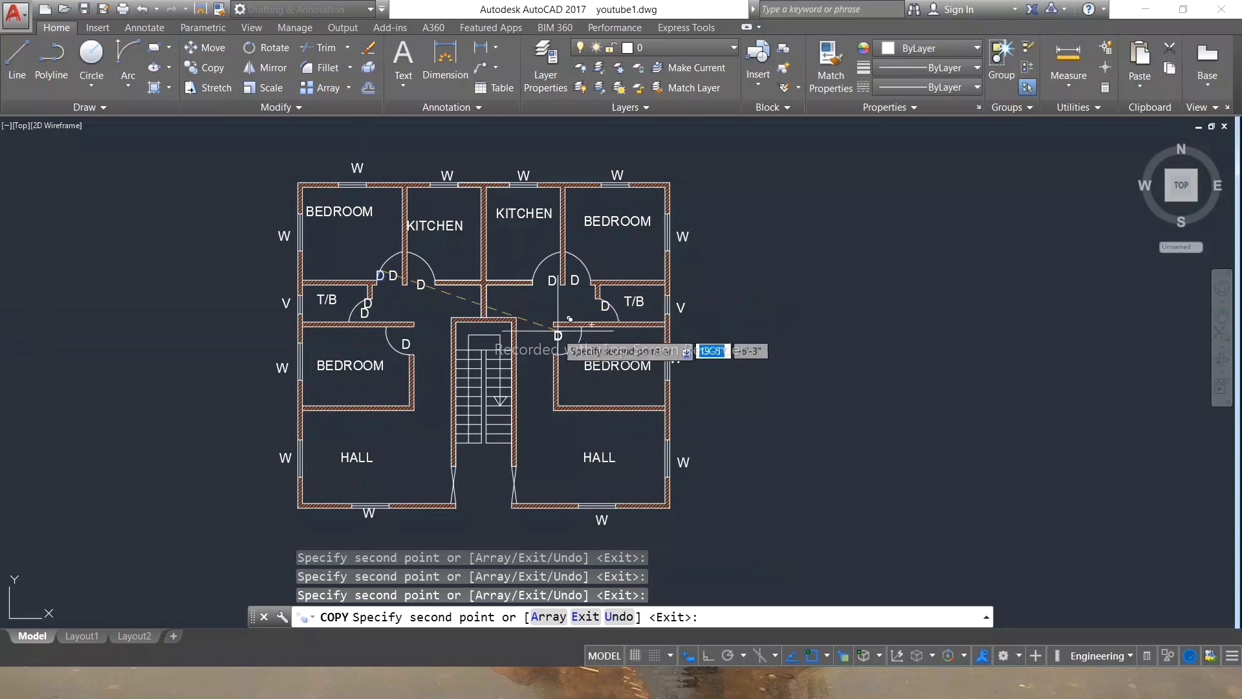
left_click(572, 328)
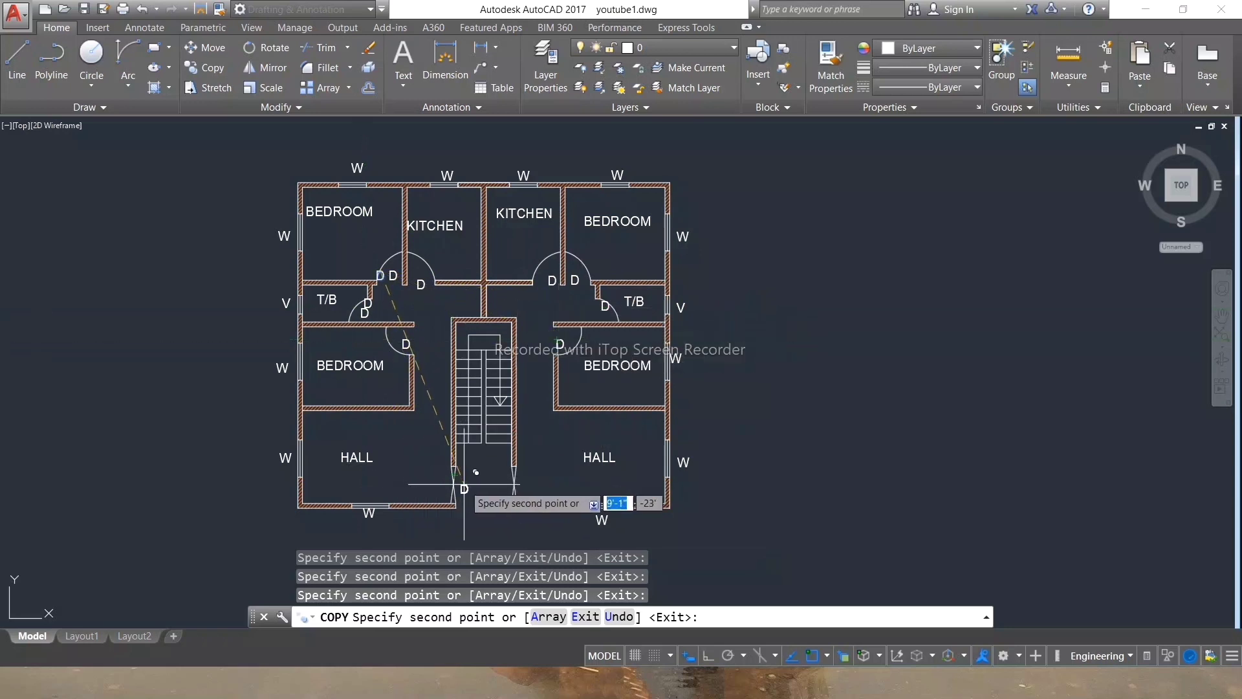
left_click(461, 483)
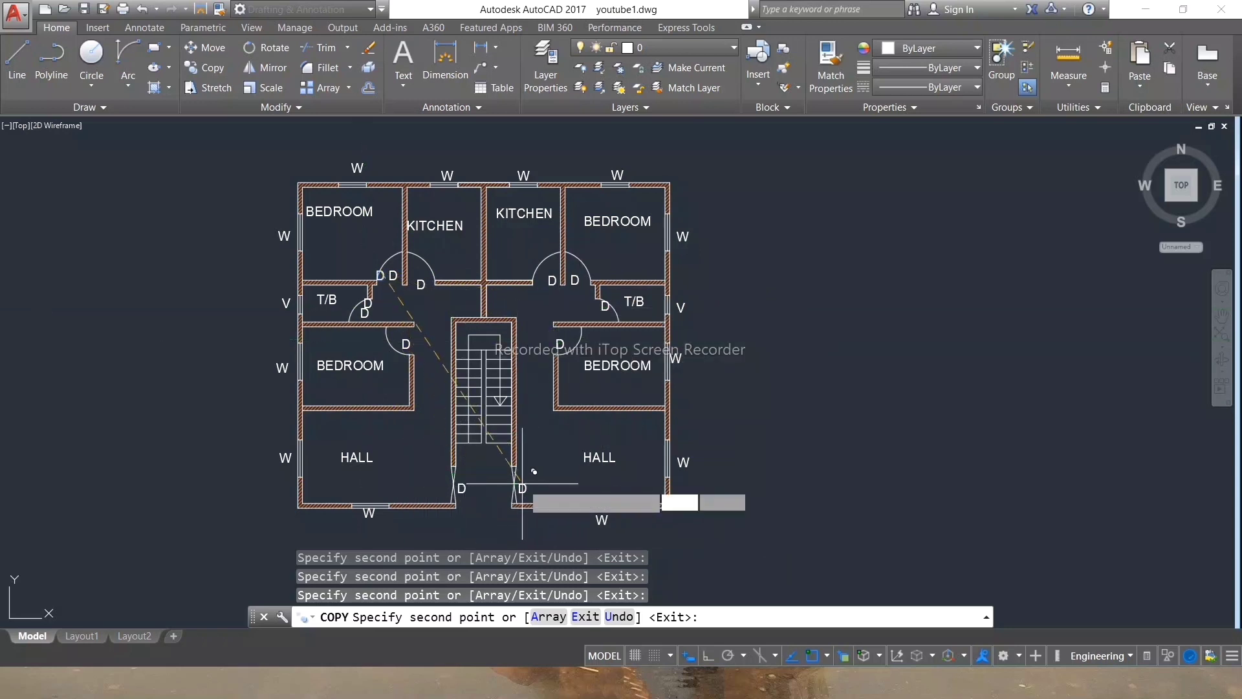
left_click(522, 483)
key("Escape")
key("Escape")
key("Escape")
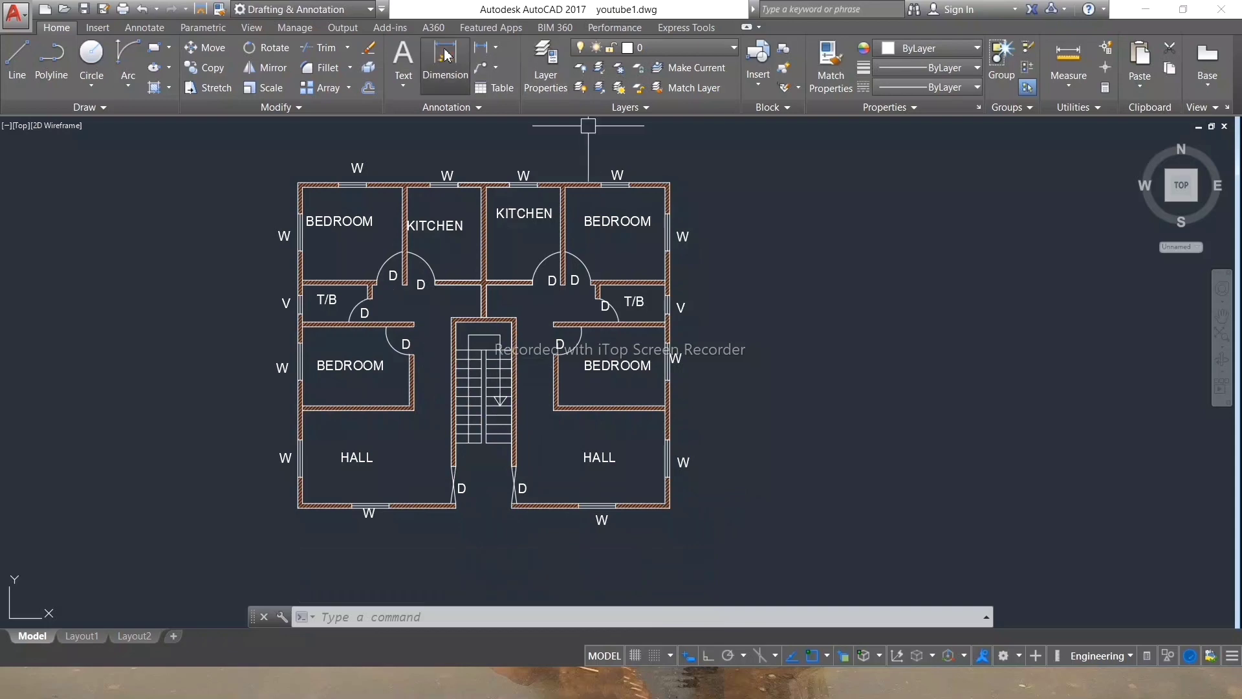
Dimension the overall 40' width across the top of the plan.
left_click(445, 55)
scroll(293, 193, "up", 5)
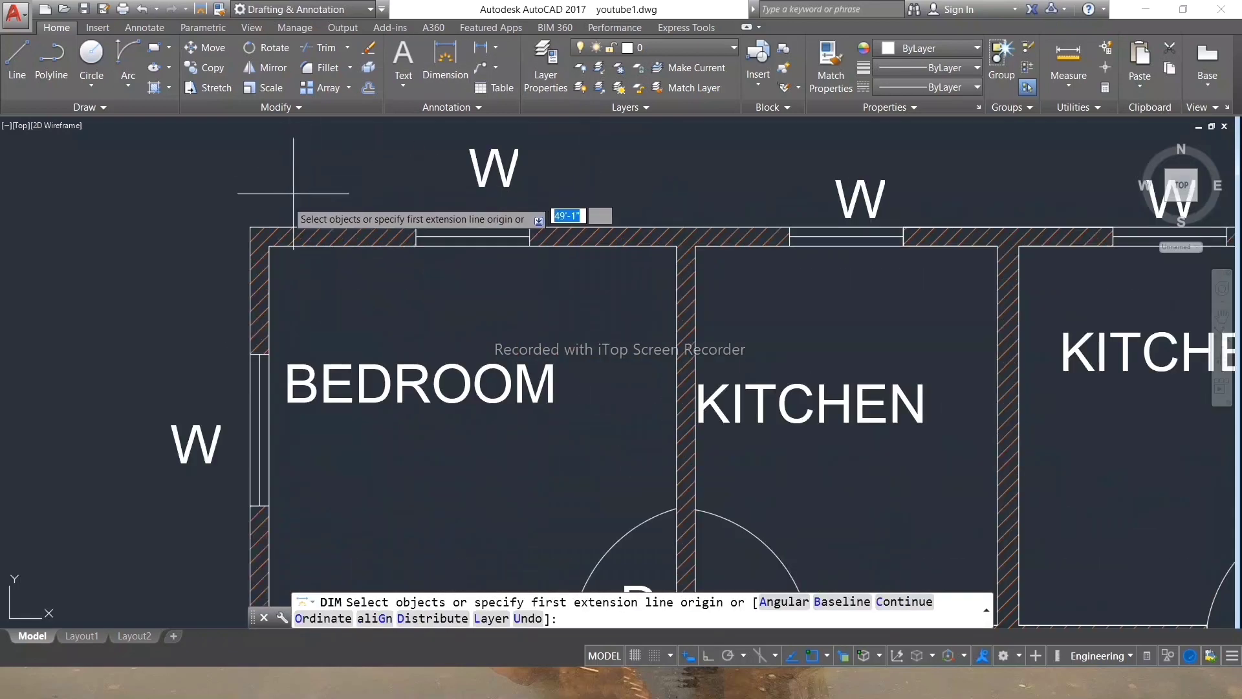
key("Return")
left_click(251, 227)
scroll(151, 236, "down", 3)
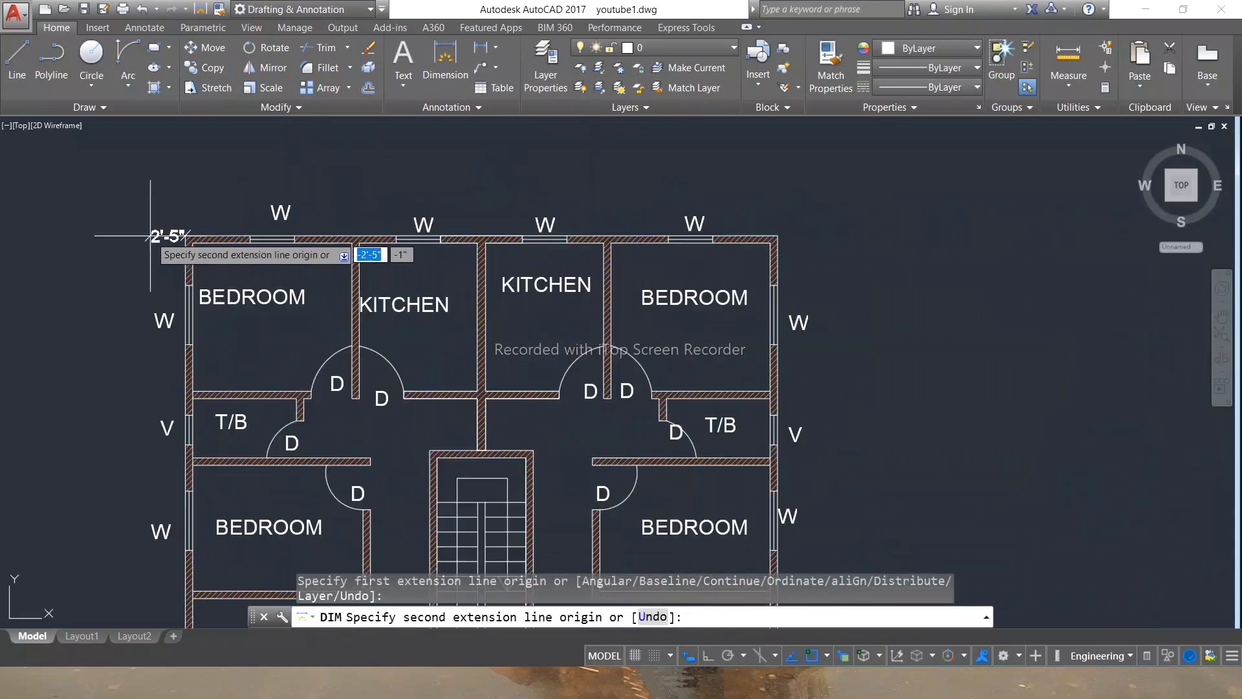
left_click(775, 237)
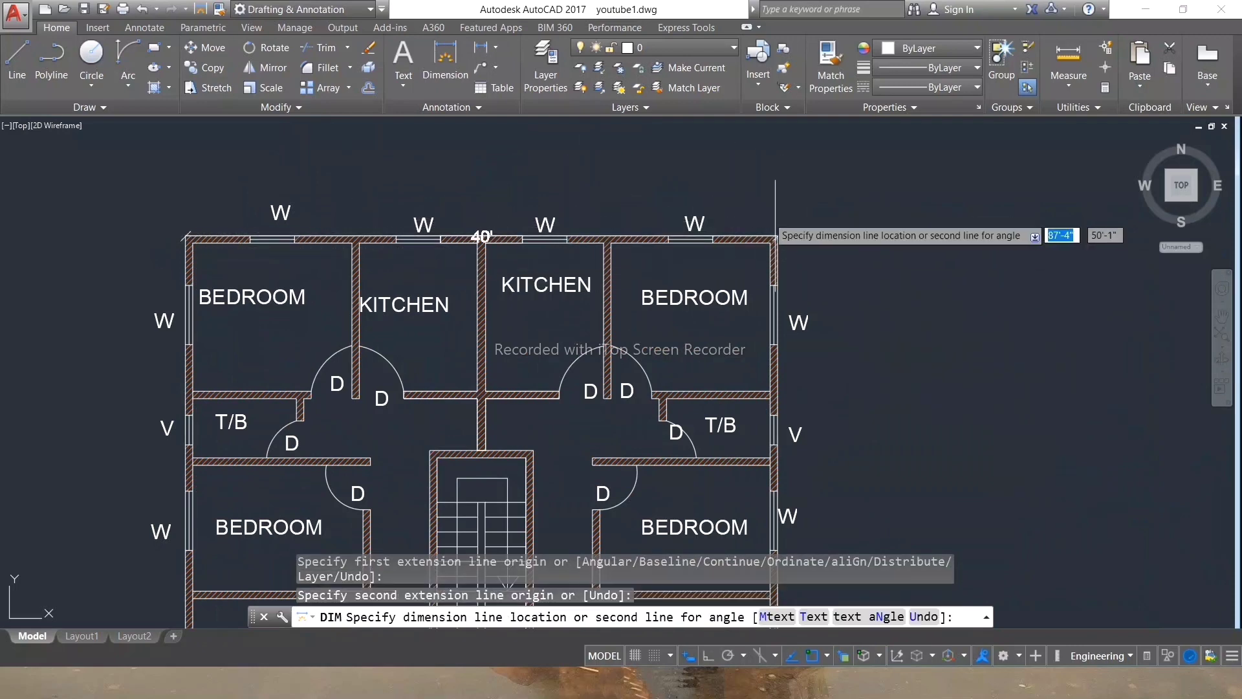
left_click(759, 142)
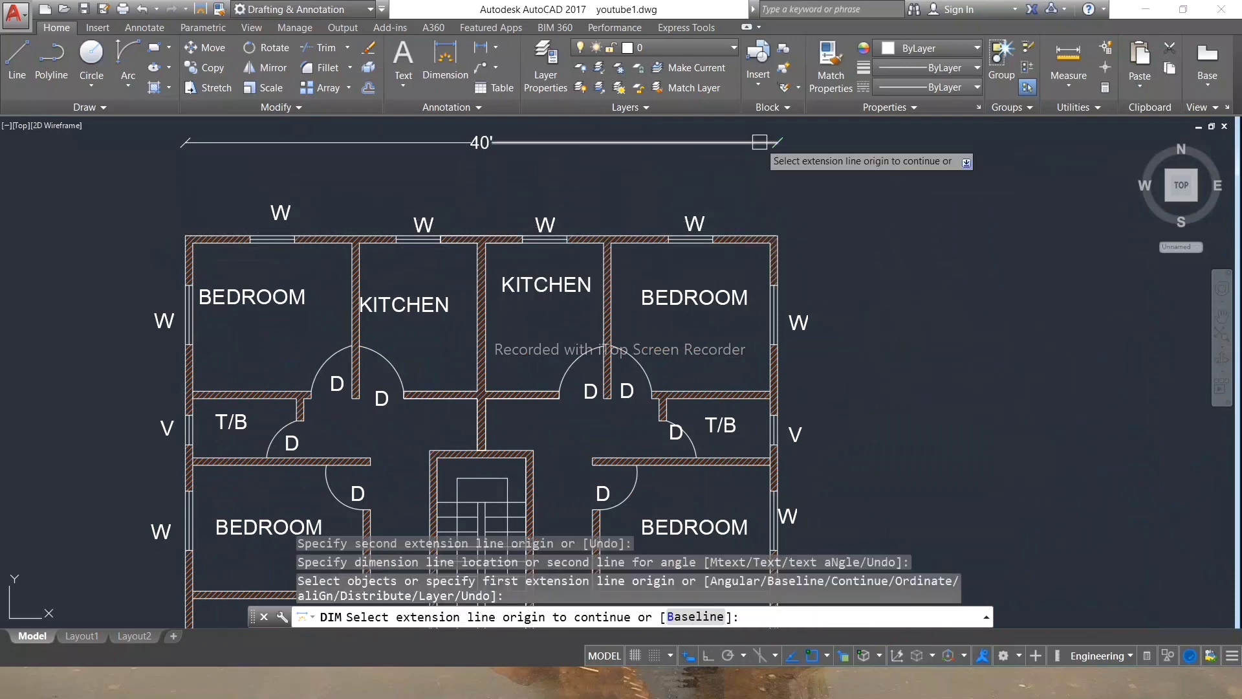
key("Return")
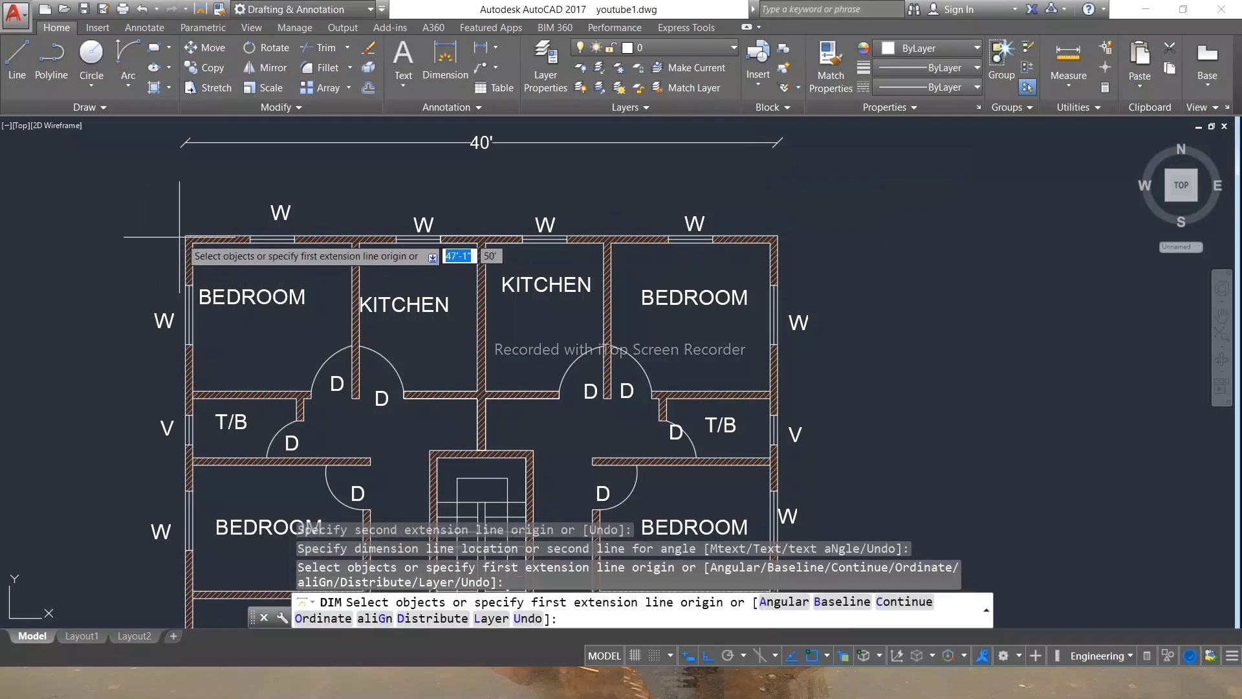
Dimension the bedroom's 10'-9" width and 10' depth.
scroll(246, 158, "down", 1)
scroll(239, 188, "up", 3)
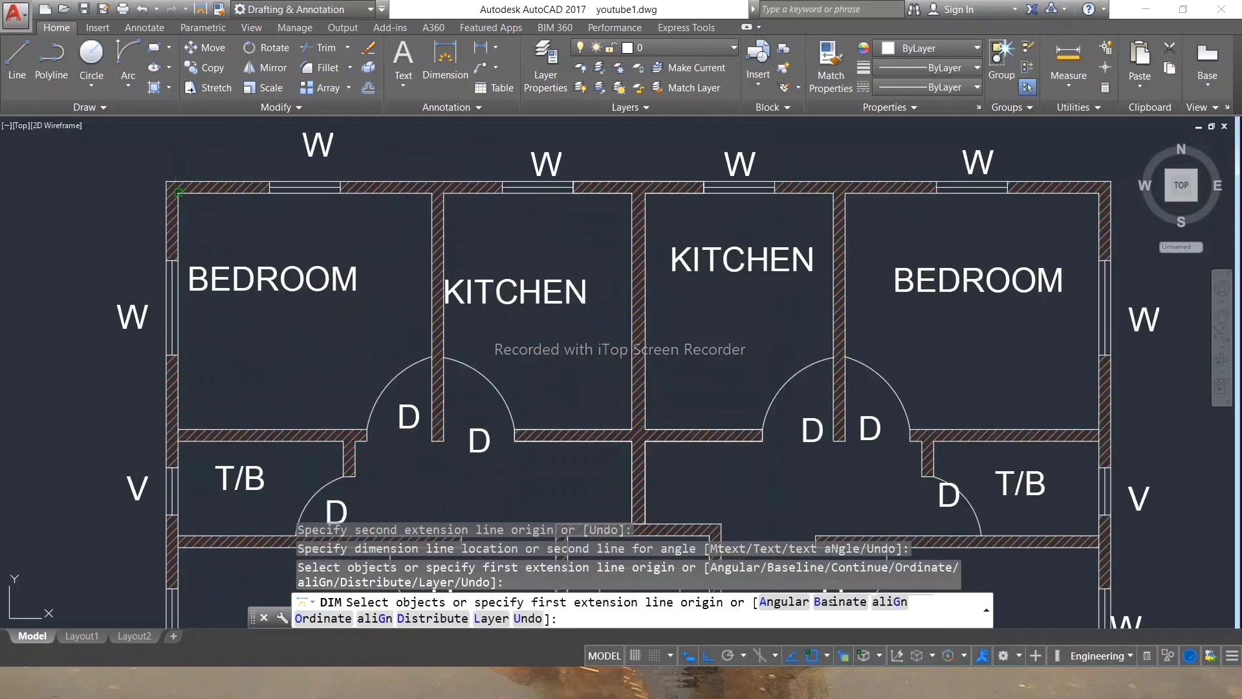
left_click(178, 193)
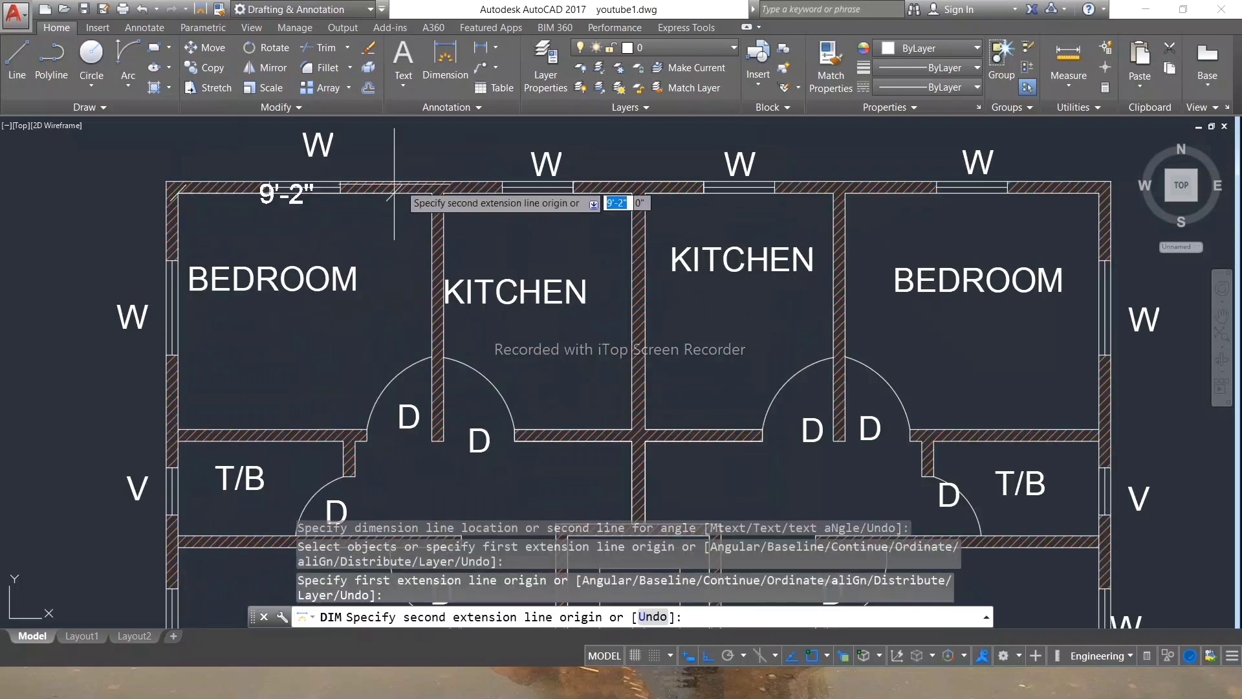
left_click(432, 193)
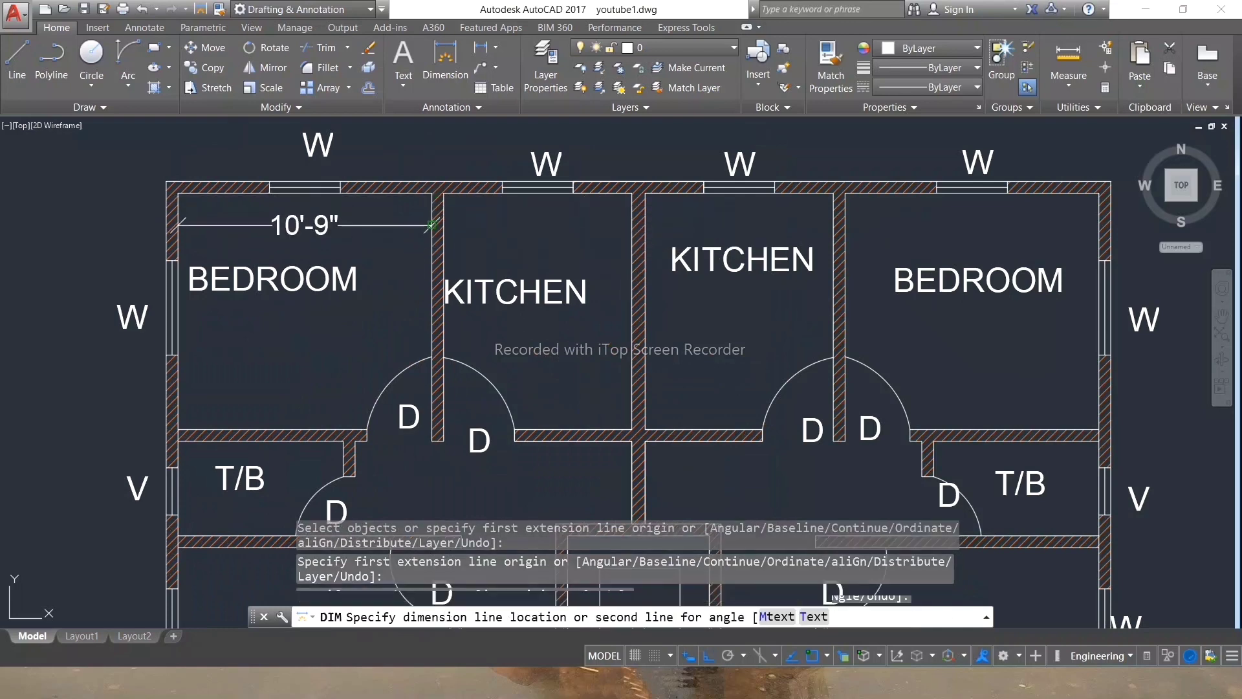
left_click(432, 225)
key("Return")
key("Return")
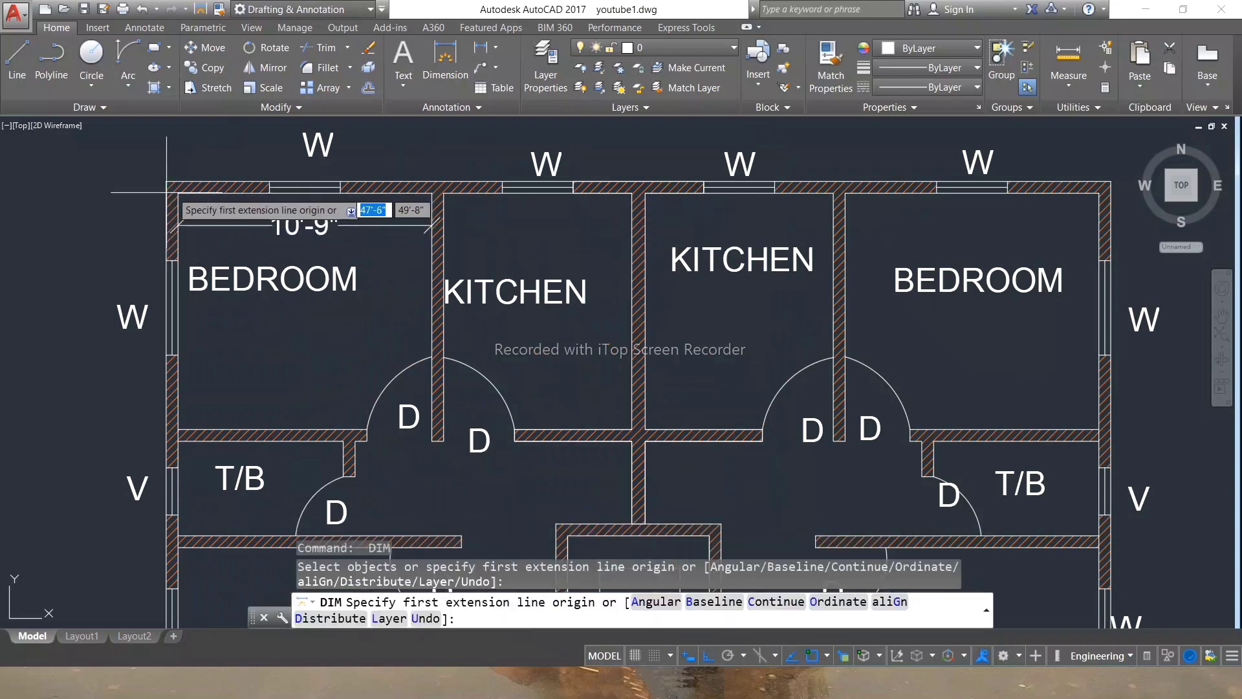
left_click(178, 192)
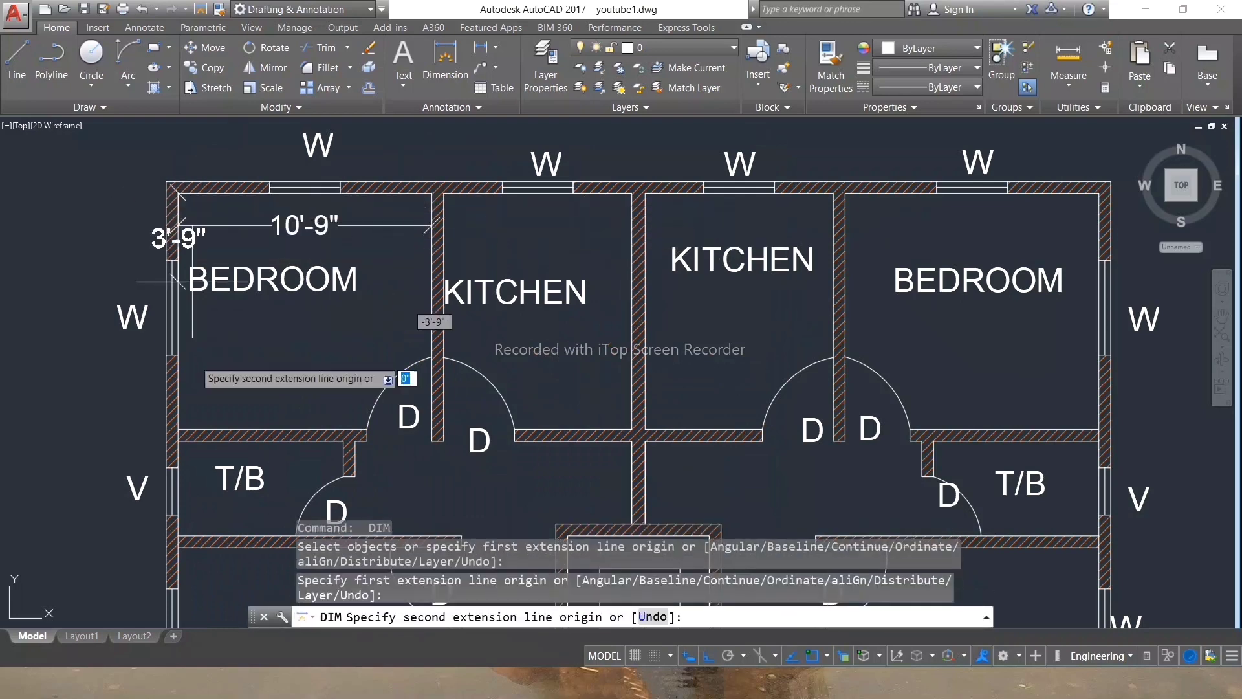
left_click(180, 428)
left_click(223, 417)
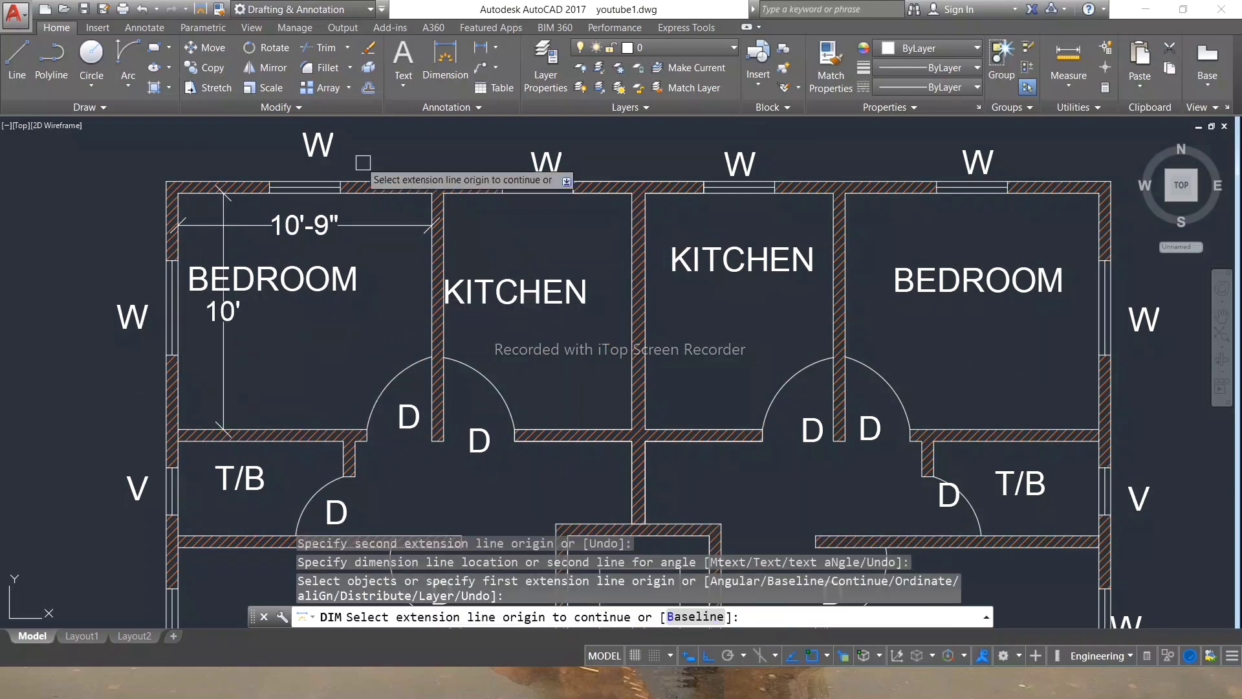
Dimension the kitchen's 8' width and 10' depth, then hide the ribbon.
scroll(355, 162, "down", 2)
scroll(479, 181, "up", 4)
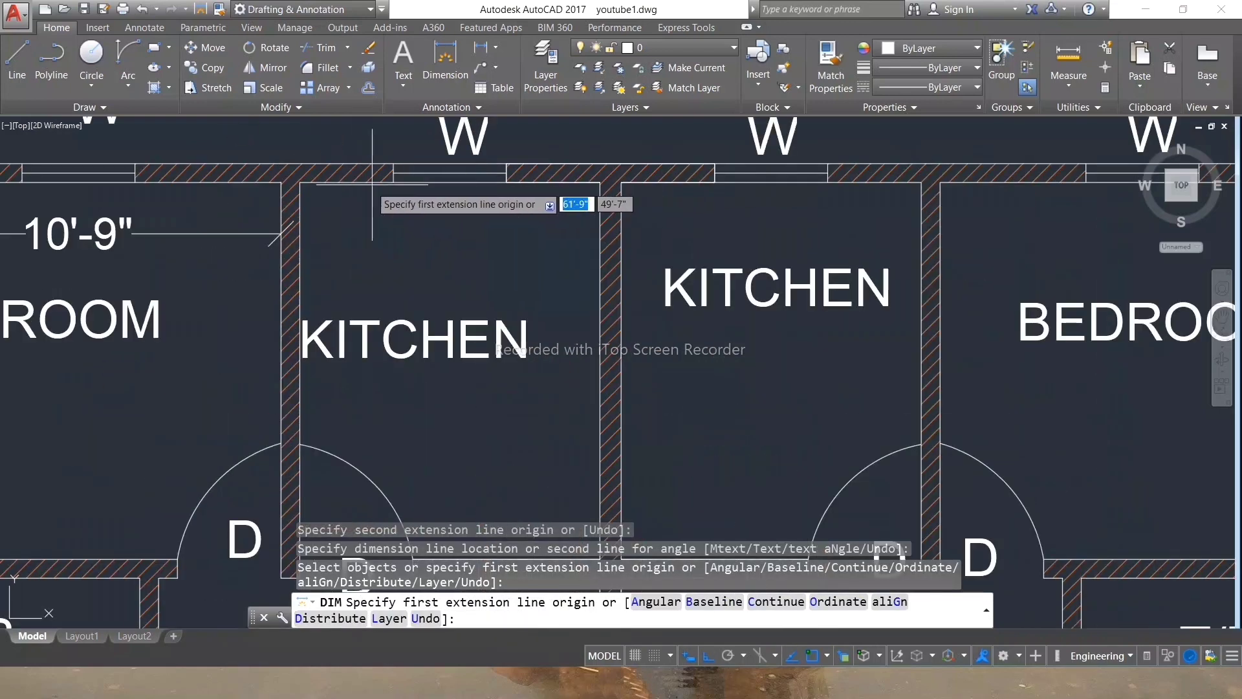
left_click(300, 183)
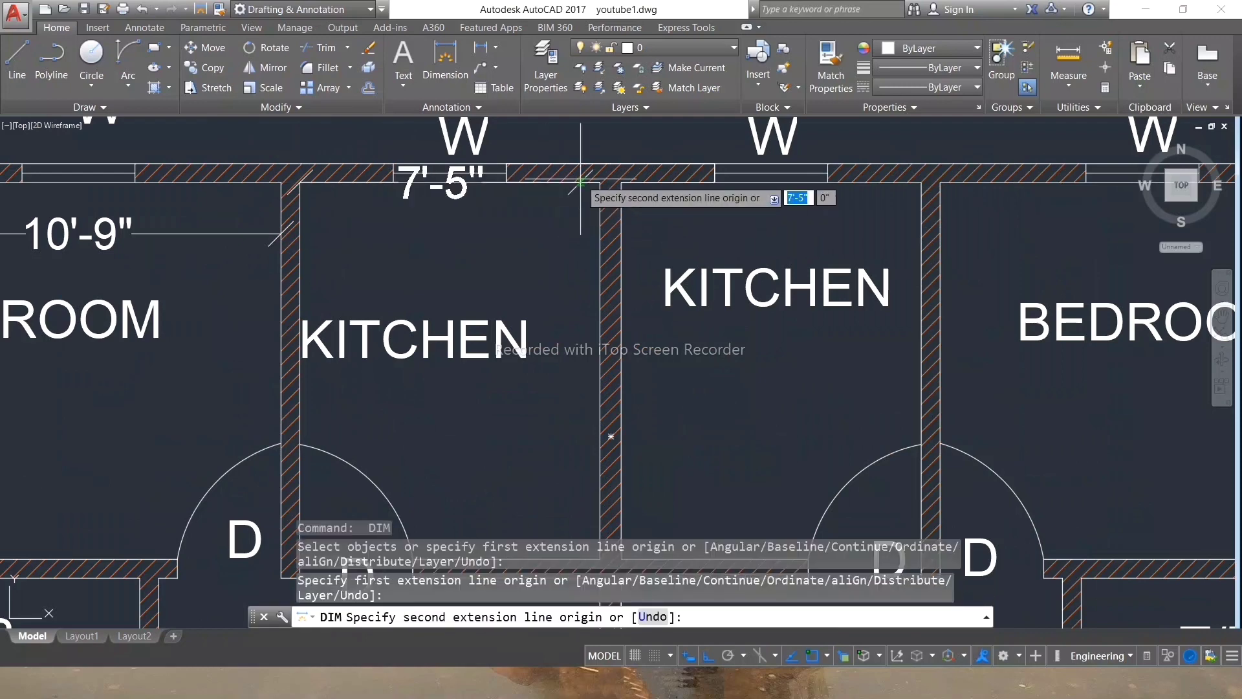
left_click(600, 183)
left_click(453, 235)
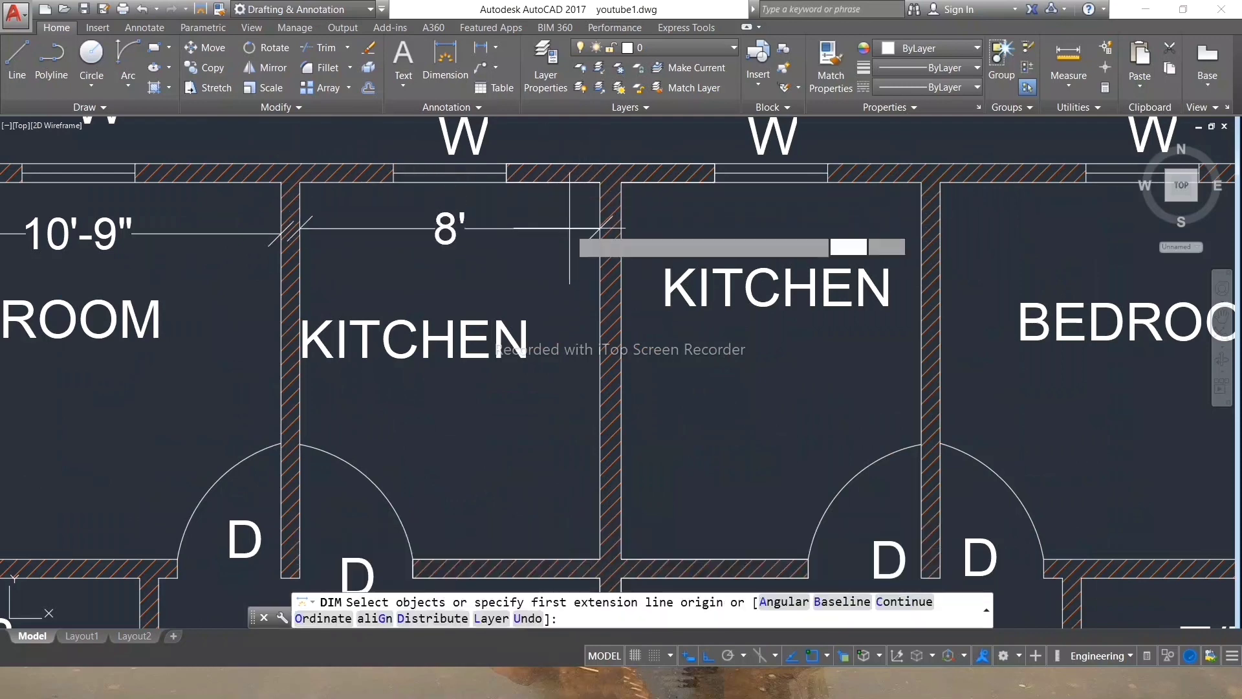
scroll(535, 157, "down", 2)
left_click(578, 172)
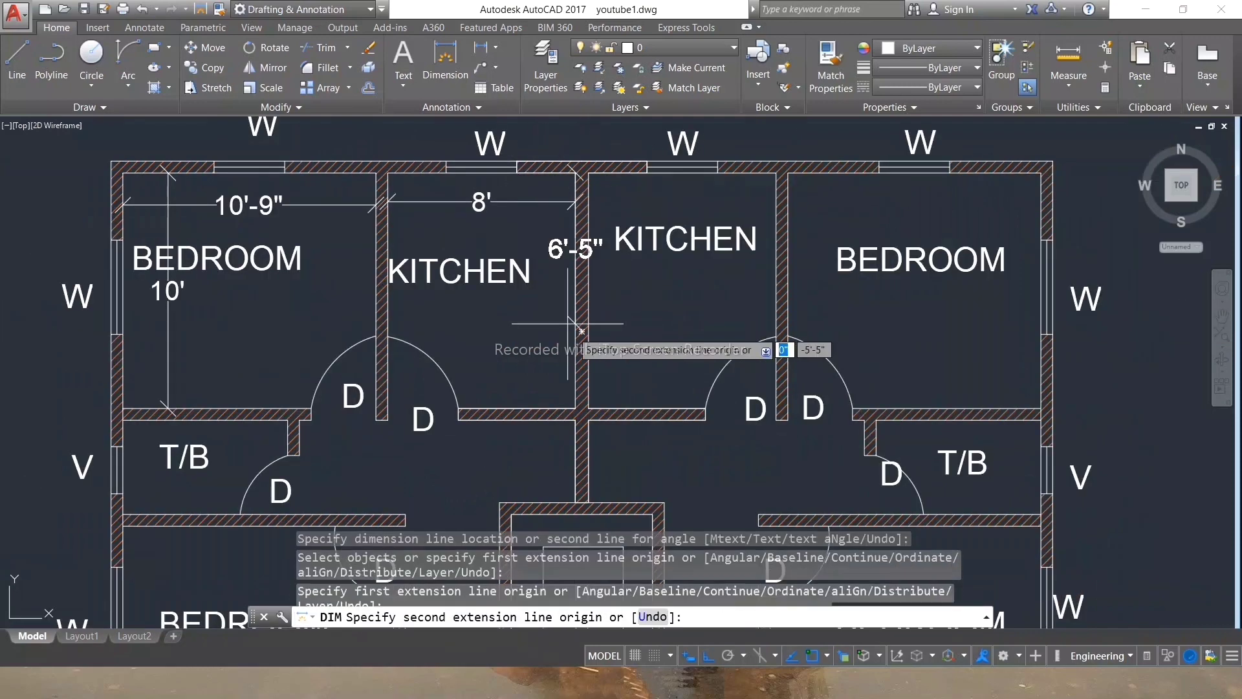
left_click(578, 409)
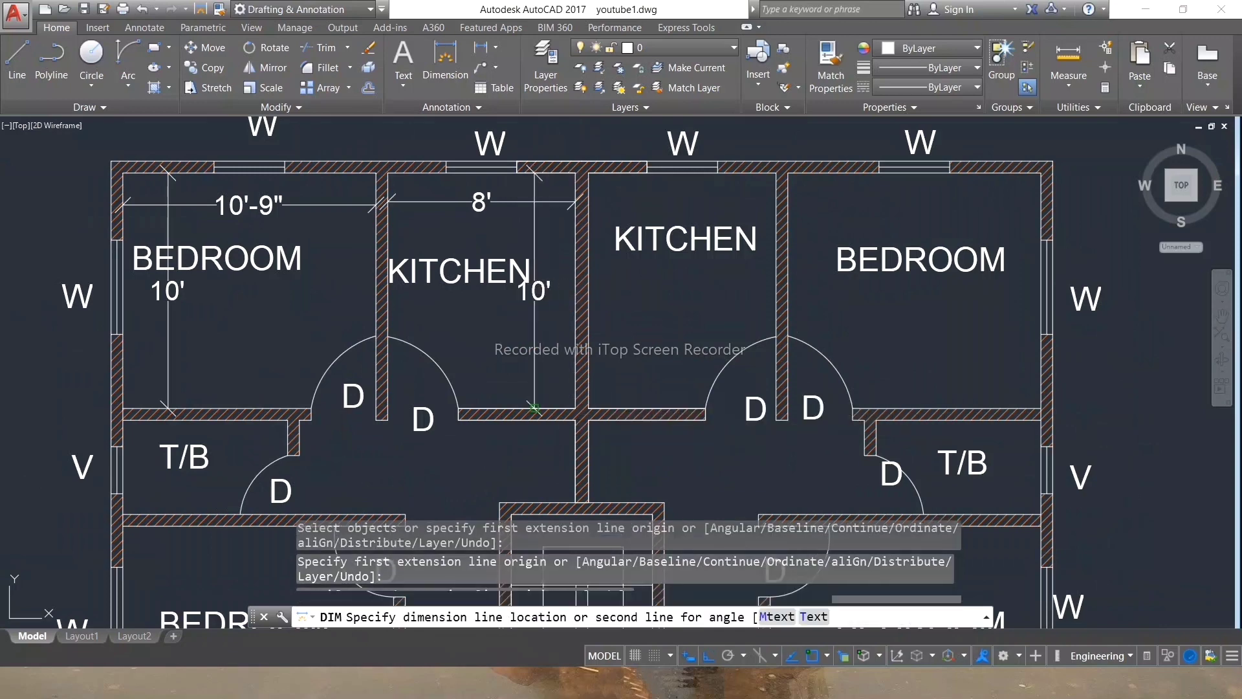
left_click(534, 291)
key("Escape")
key("Escape")
key("Escape")
key("ctrl+0")
scroll(1118, 444, "down", 2)
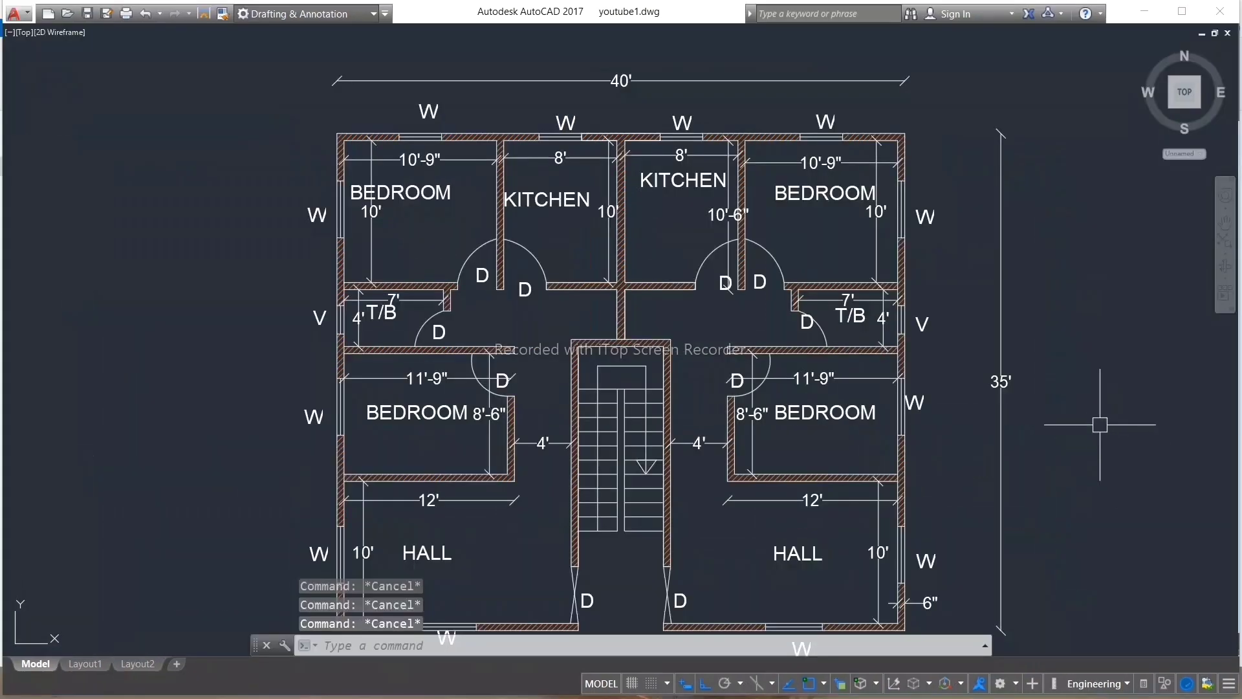
Zoom and pan to centre the dimensioned plan with its DESIGN BY:- M.S. caption below.
scroll(389, 127, "down", 2)
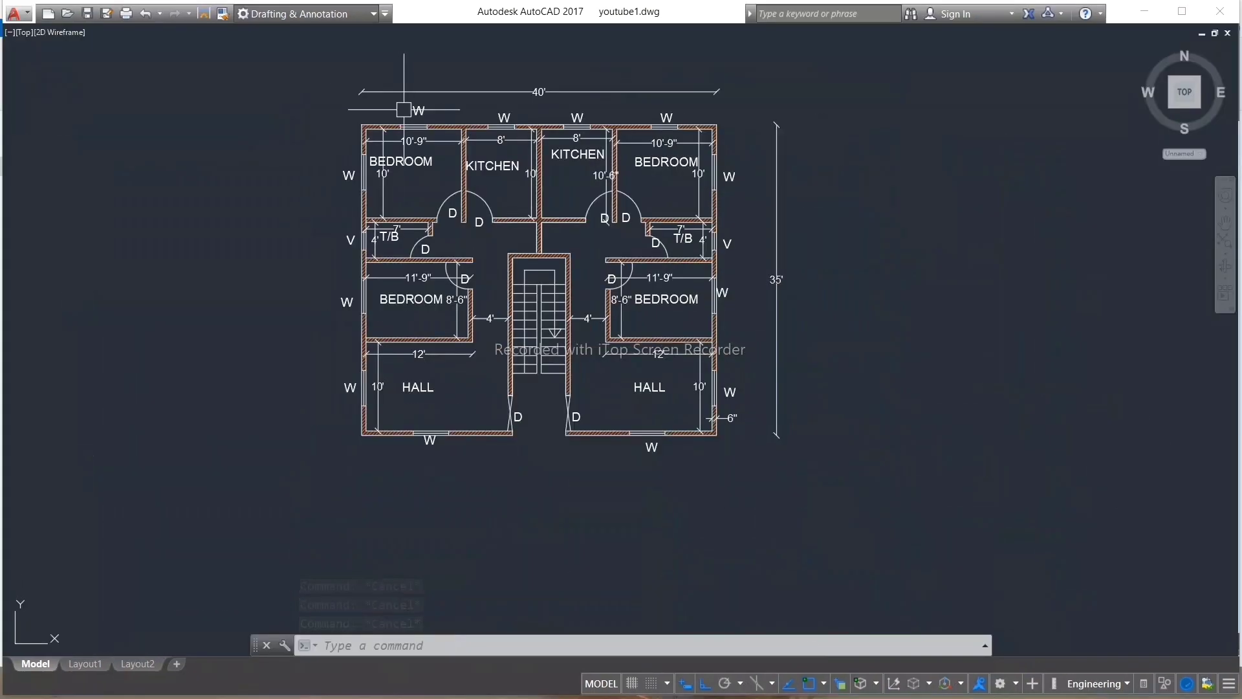
scroll(421, 114, "up", 2)
scroll(426, 116, "down", 2)
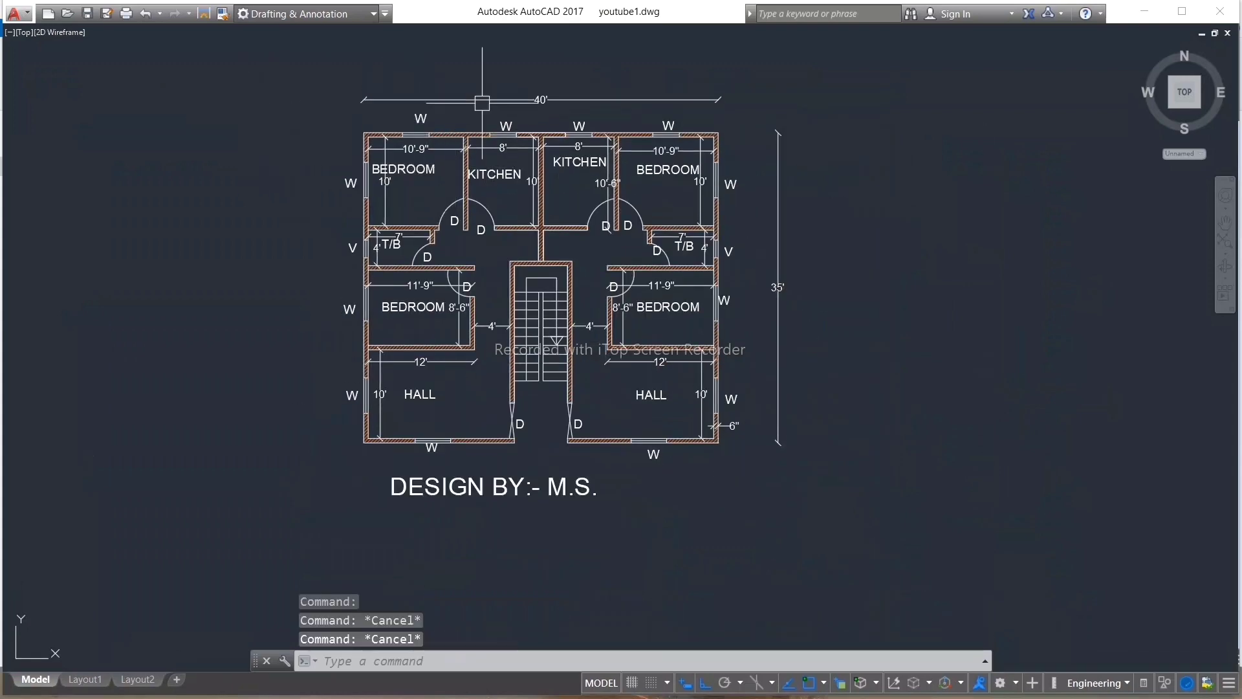
scroll(482, 103, "up", 2)
scroll(574, 124, "down", 2)
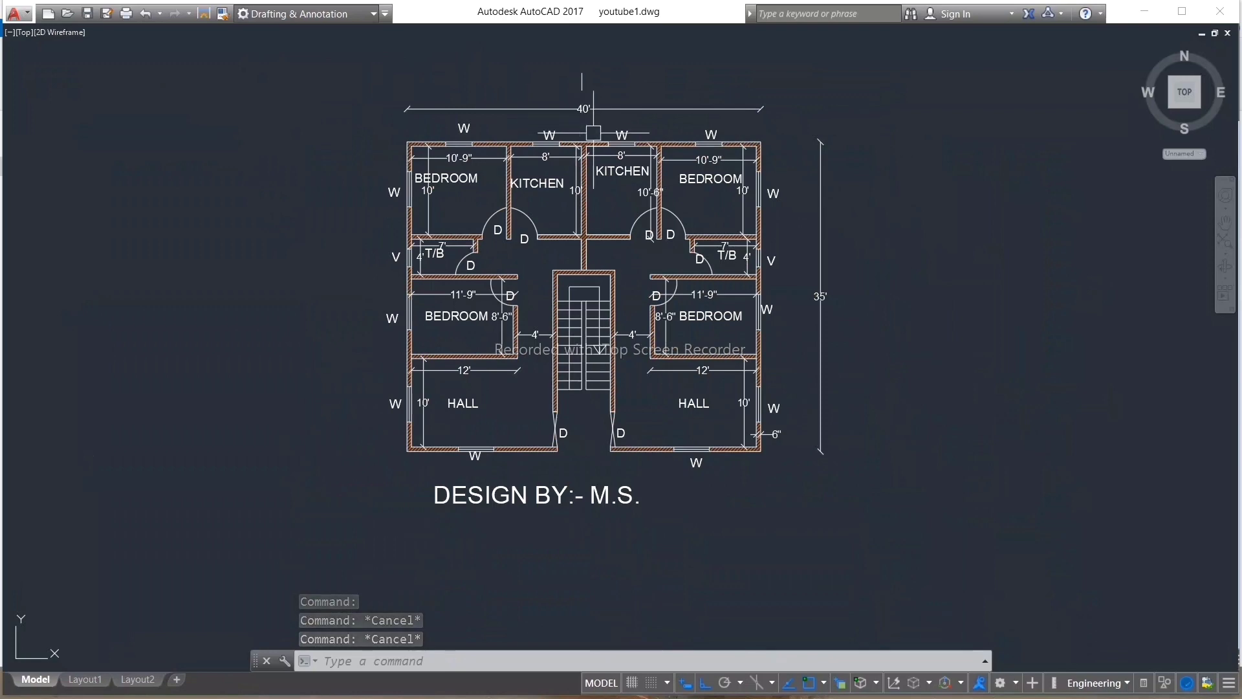
scroll(642, 213, "up", 2)
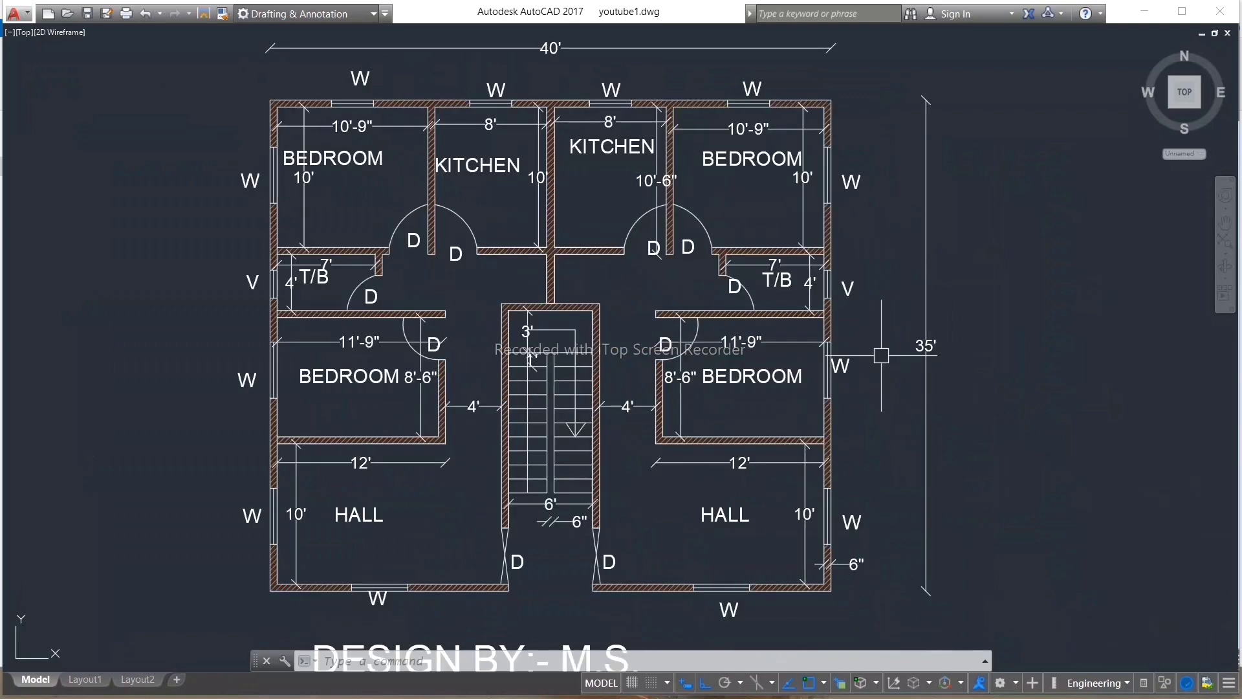
left_click(1225, 222)
mouse_move(972, 319)
left_mouse_down()
mouse_move(988, 273)
mouse_move(1000, 290)
left_mouse_up()
scroll(1000, 289, "down", 1)
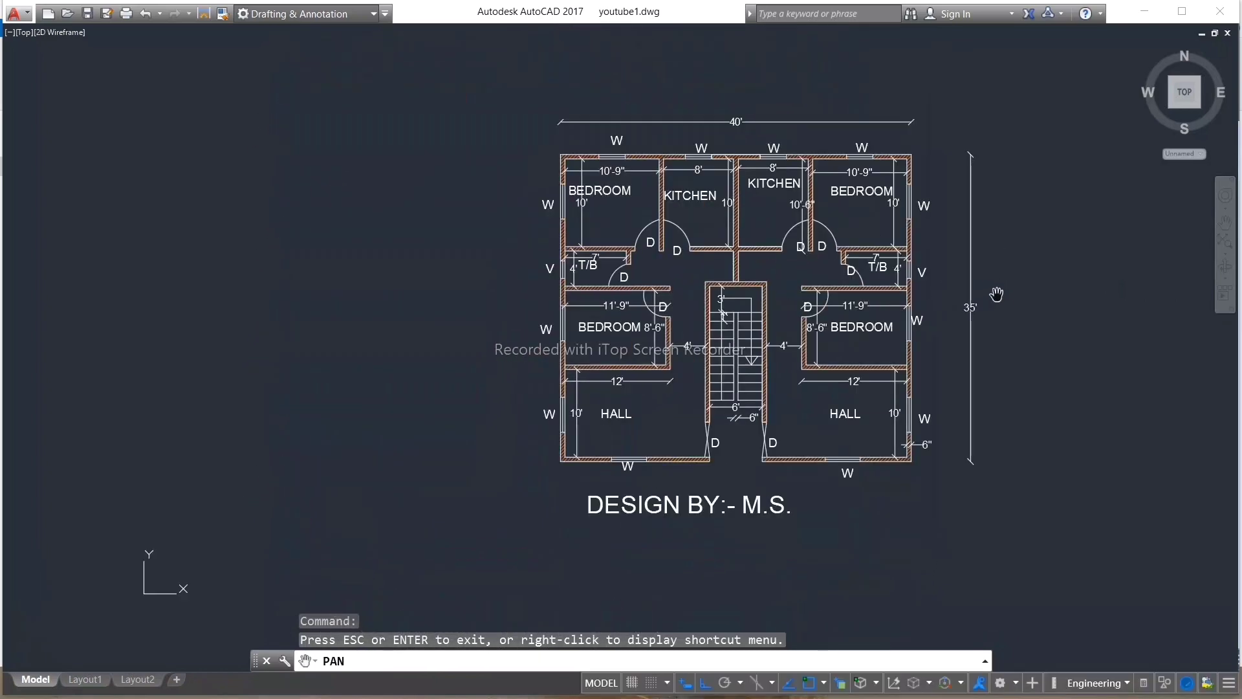
scroll(1000, 289, "up", 1)
mouse_move(640, 307)
left_mouse_down()
mouse_move(652, 355)
mouse_move(656, 272)
left_mouse_up()
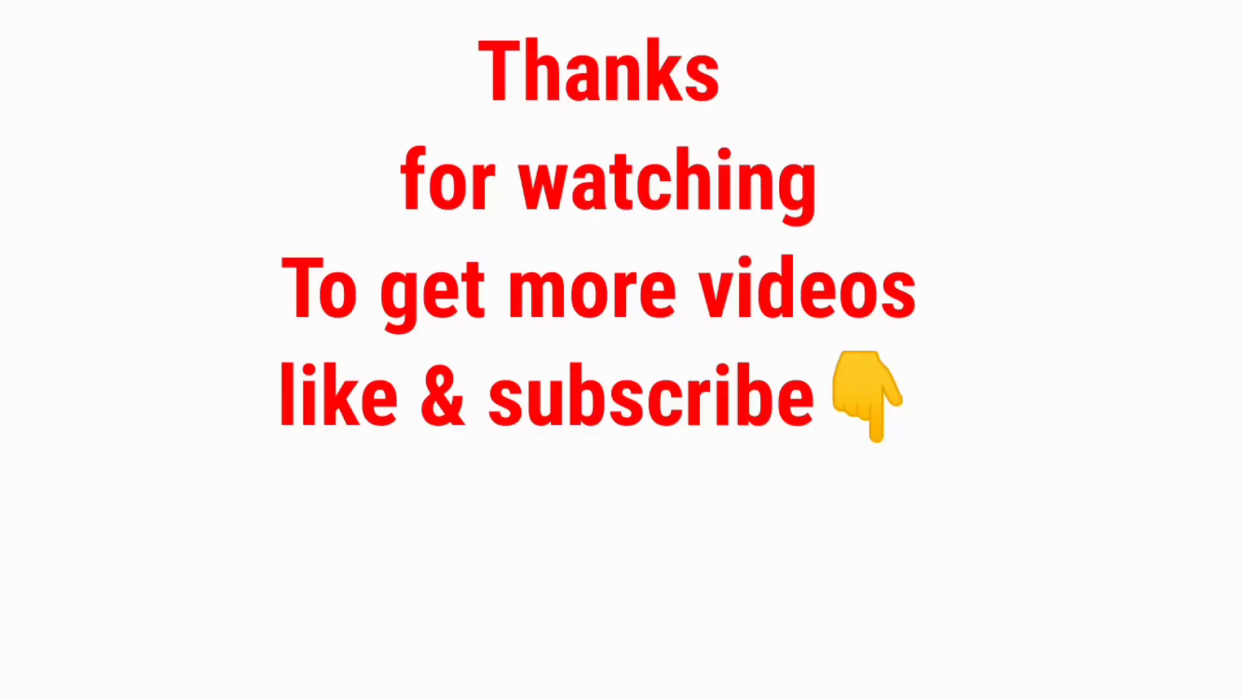